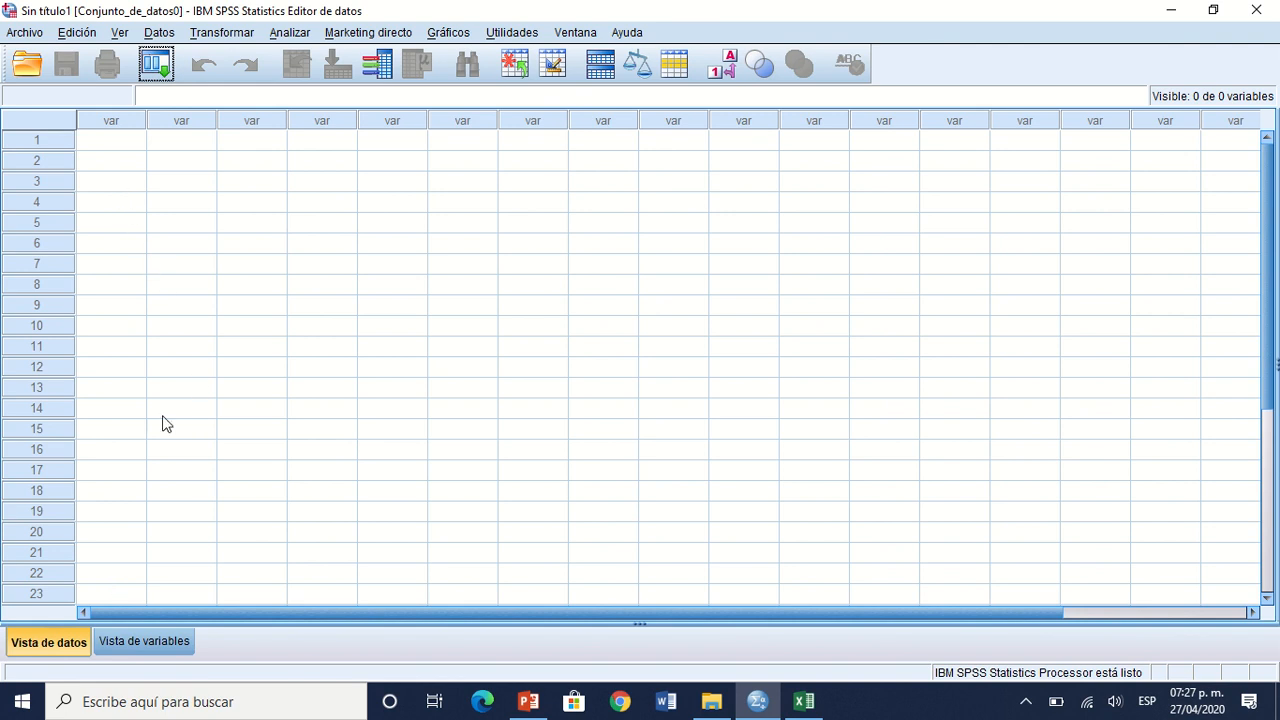
Step: Show the variable definitions and insert a variable in row 24 so that all rows above are filled with default variables
{"action": "left_click", "coordinate": [169, 645]}
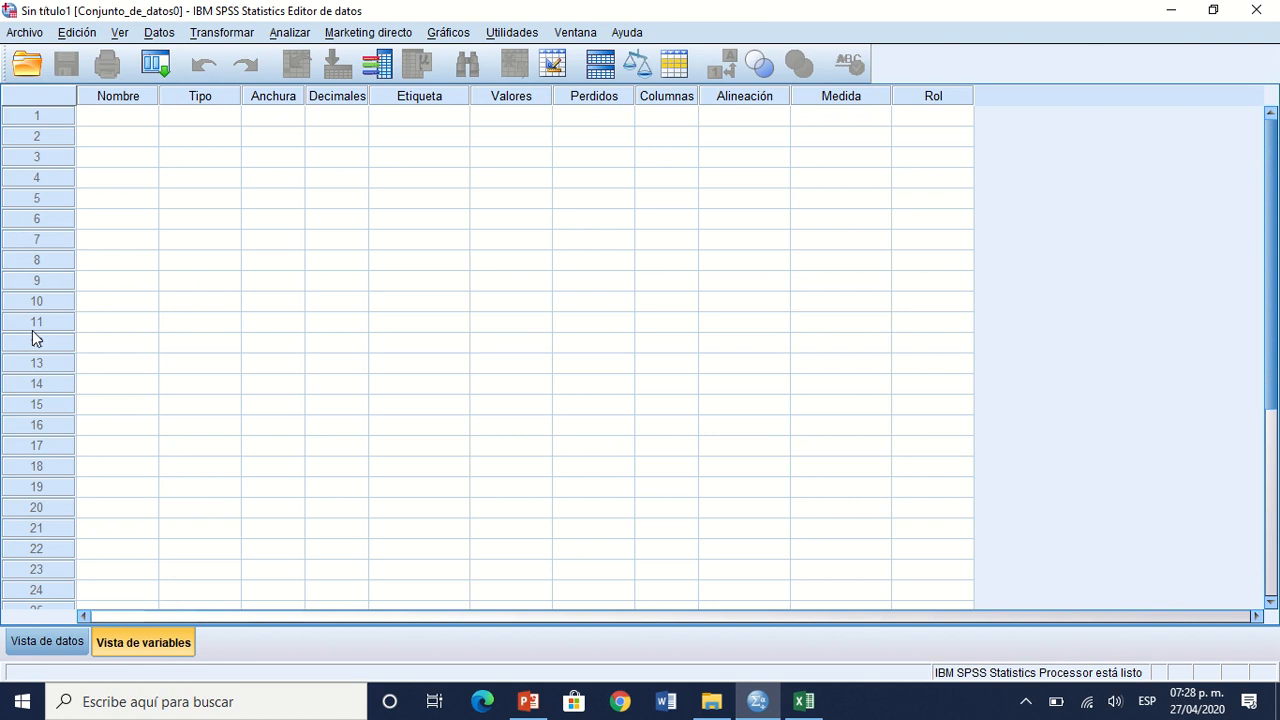
{"action": "left_click", "coordinate": [57, 591]}
{"action": "right_click", "coordinate": [57, 594]}
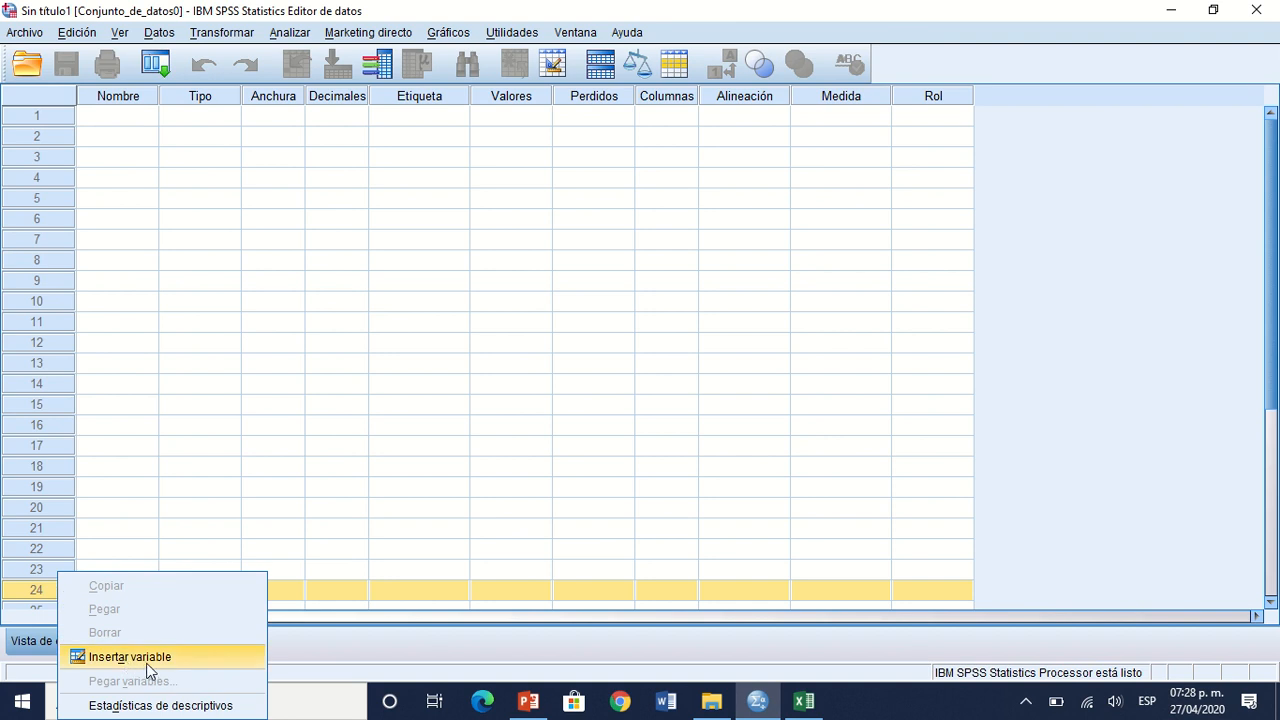
{"action": "left_click", "coordinate": [148, 660]}
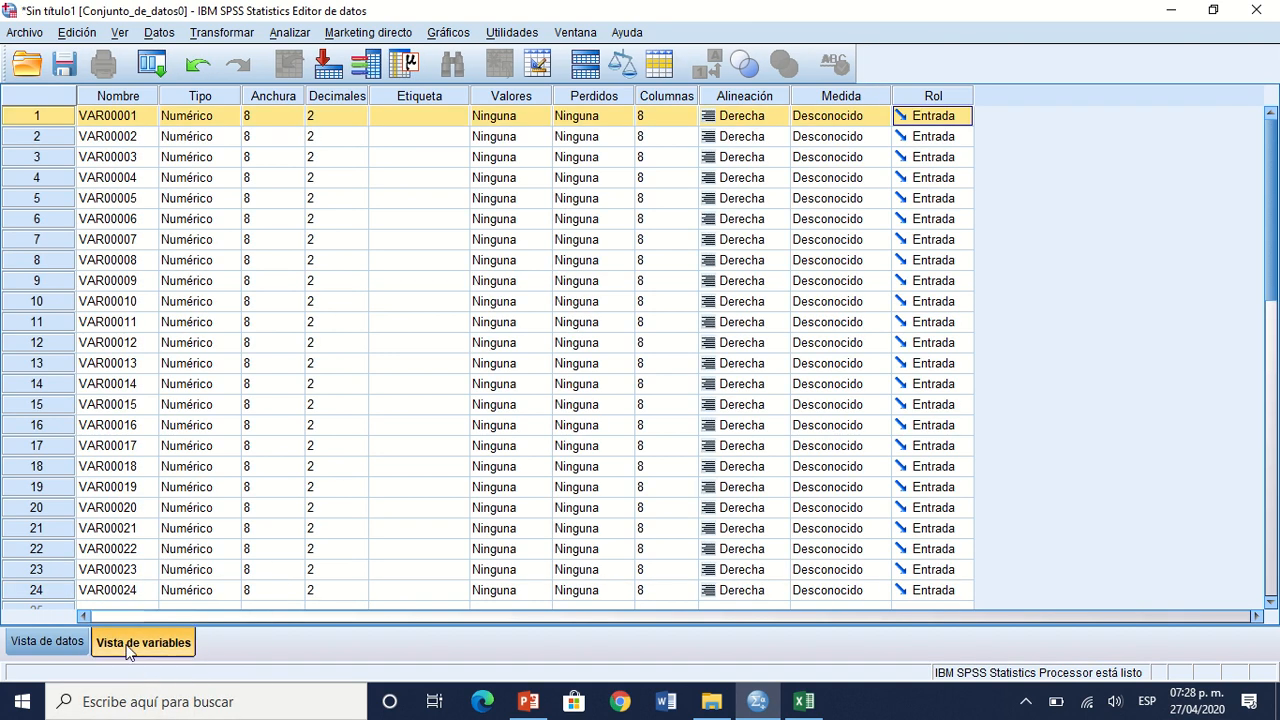
Step: Delete the variable in row 24
{"action": "left_click", "coordinate": [53, 591]}
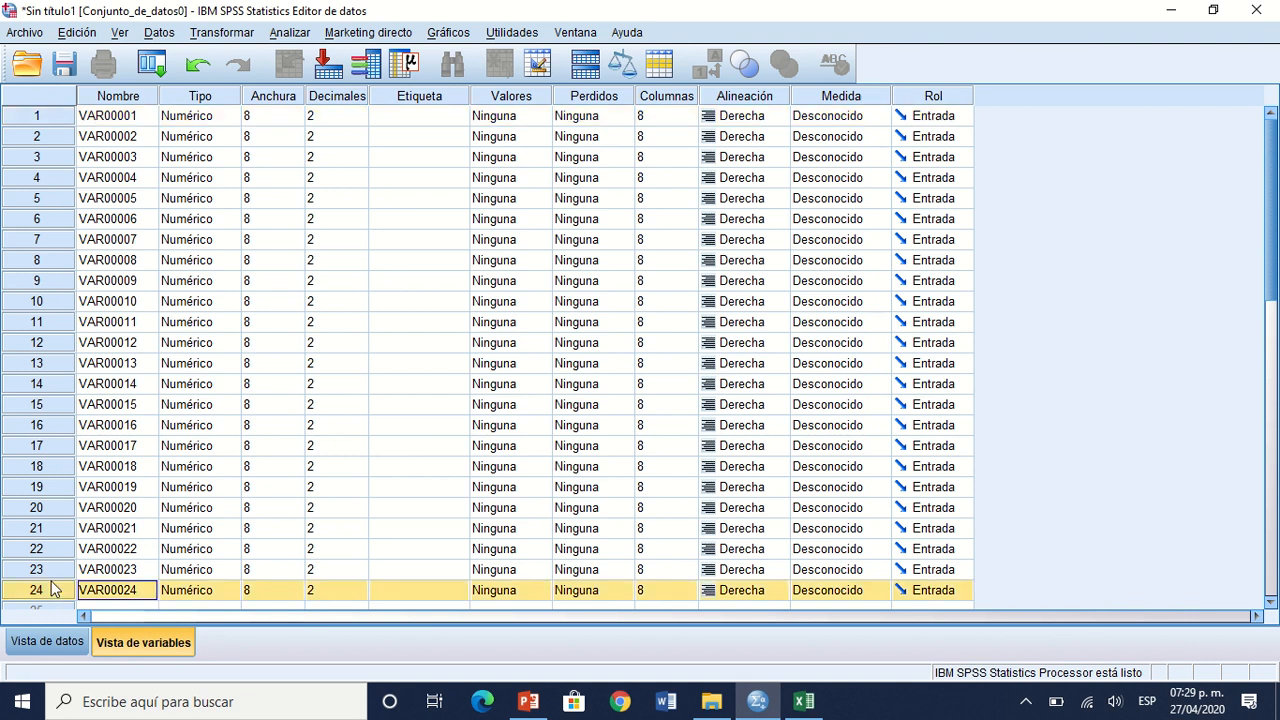
{"action": "right_click", "coordinate": [53, 590]}
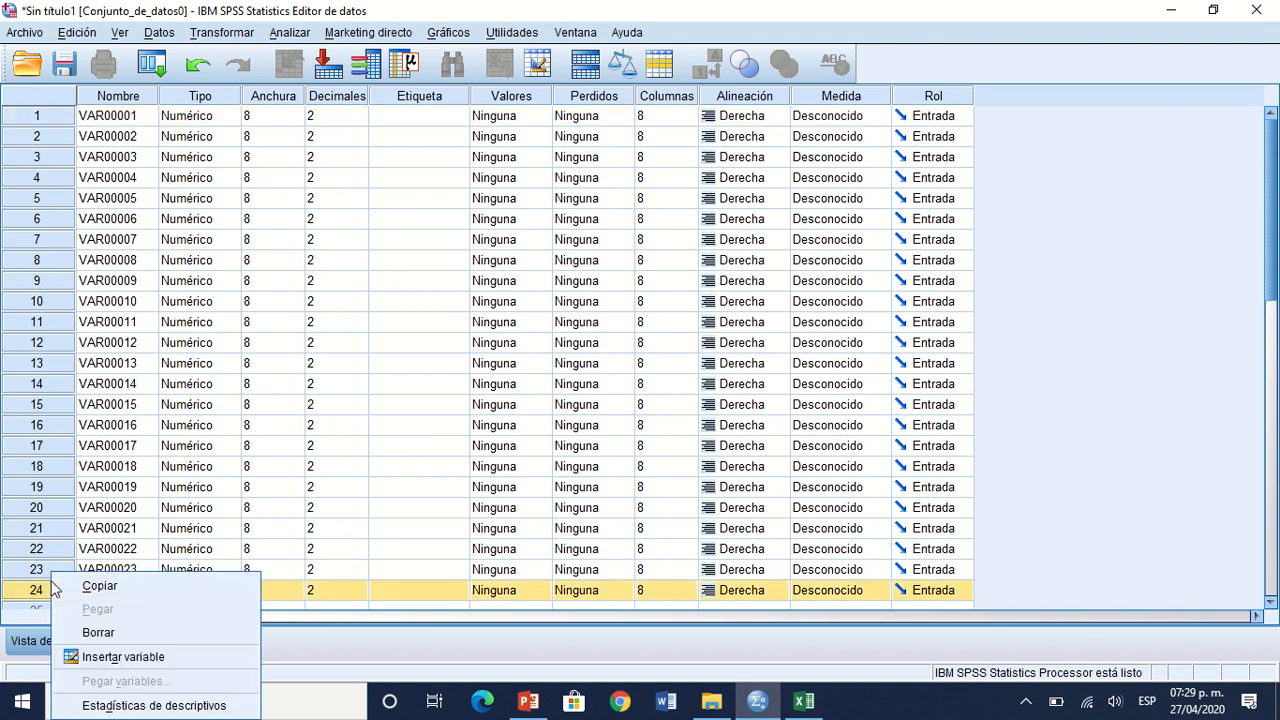
{"action": "left_click", "coordinate": [98, 633]}
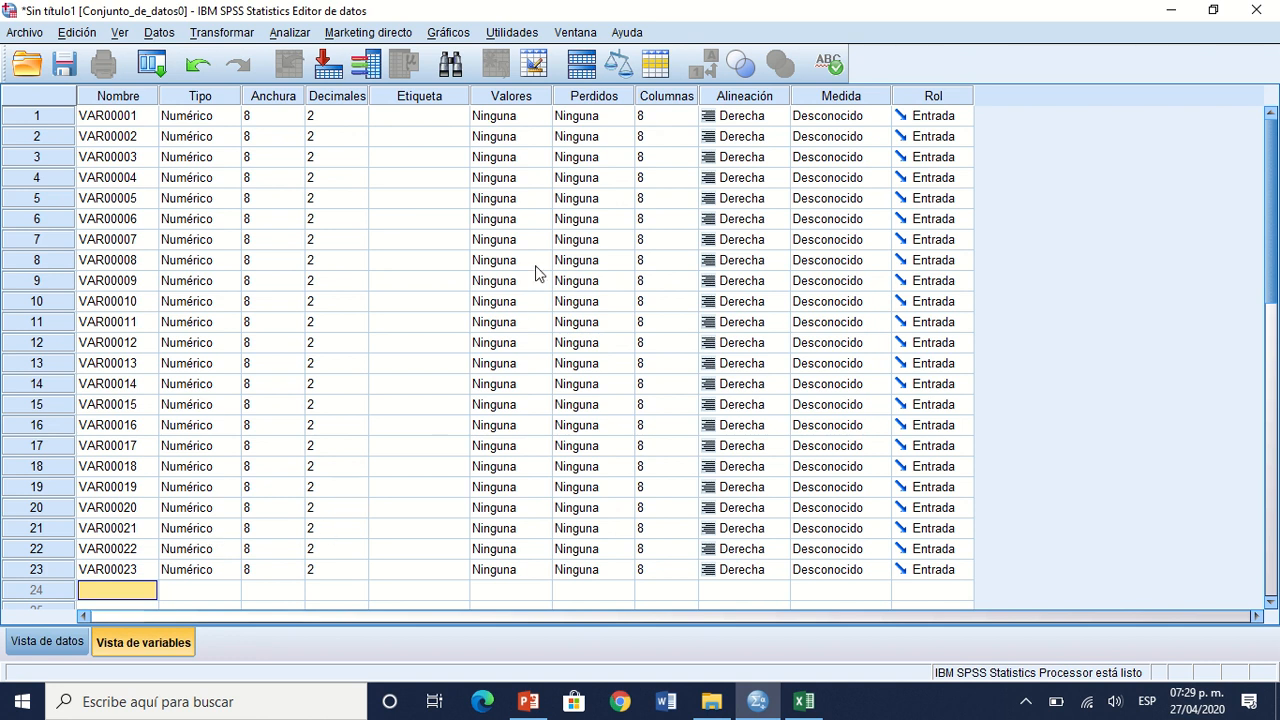
Step: Set the number of decimals to 0 for all variables in rows 1 to 23
{"action": "left_click", "coordinate": [363, 121]}
{"action": "left_click", "coordinate": [363, 121]}
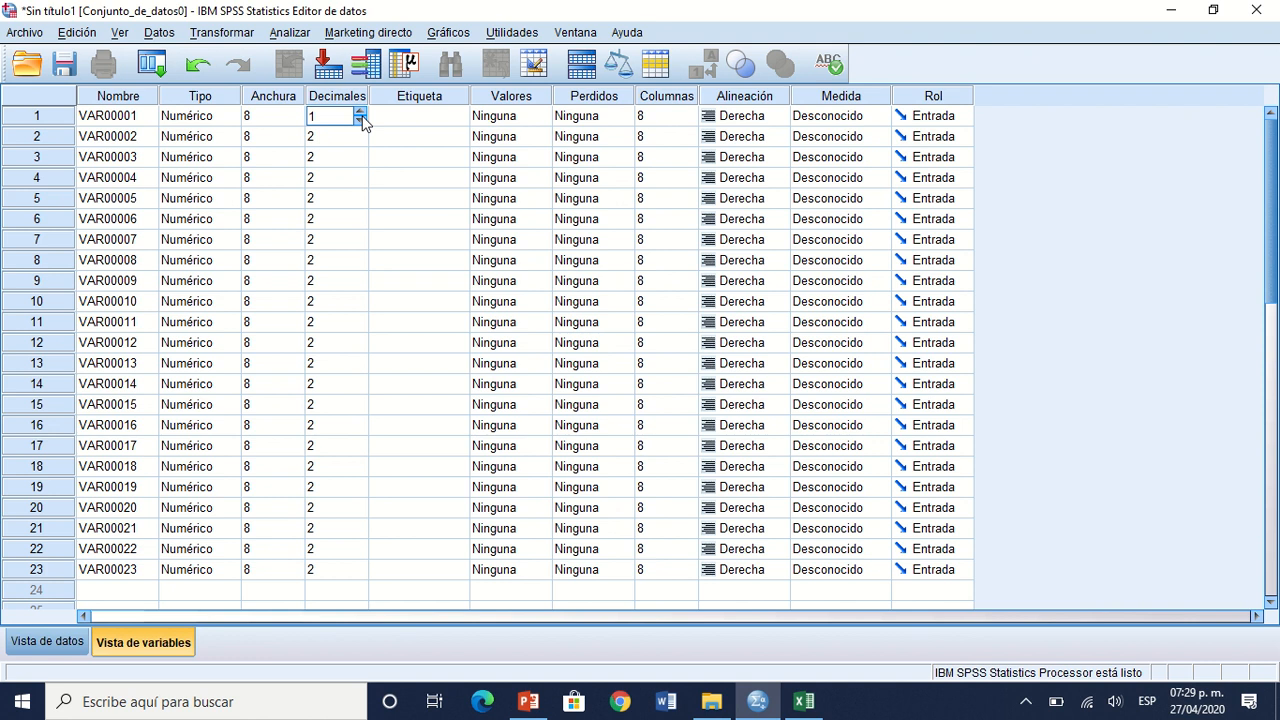
{"action": "key", "text": "Return"}
{"action": "type", "text": "0"}
{"action": "key", "text": "Return"}
{"action": "type", "text": "0"}
{"action": "key", "text": "Return"}
{"action": "type", "text": "0"}
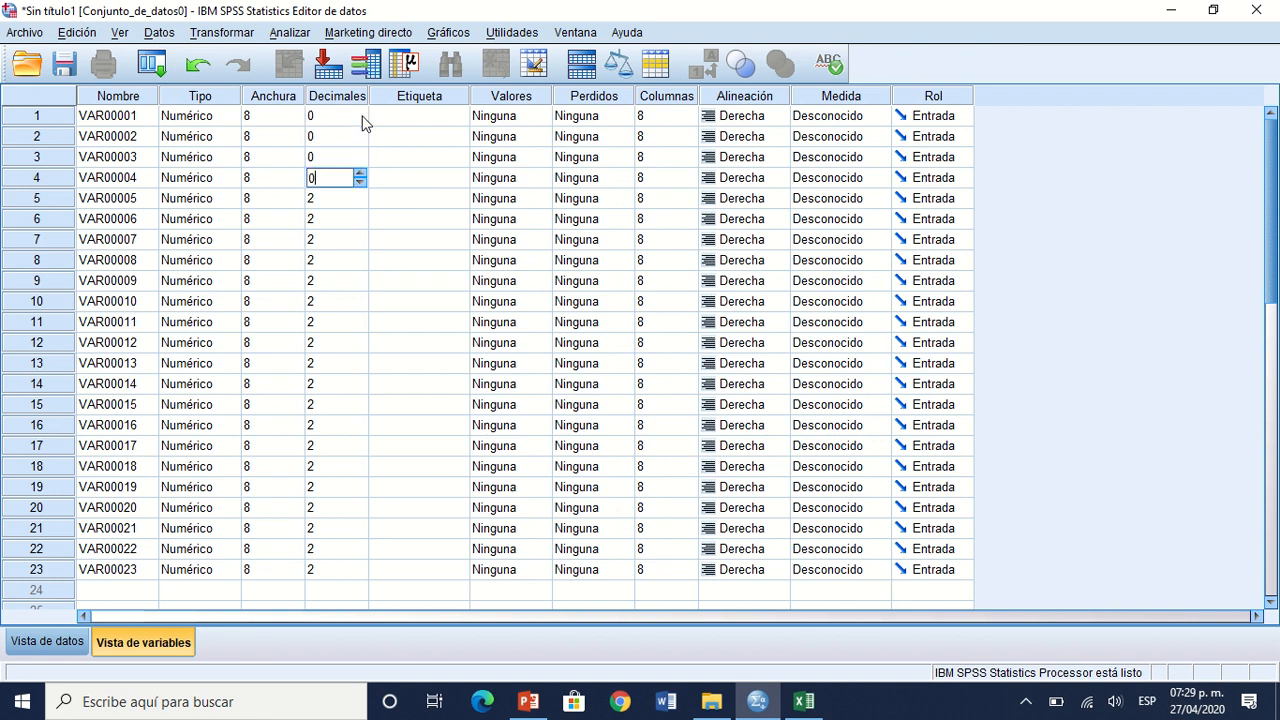
{"action": "key", "text": "Return"}
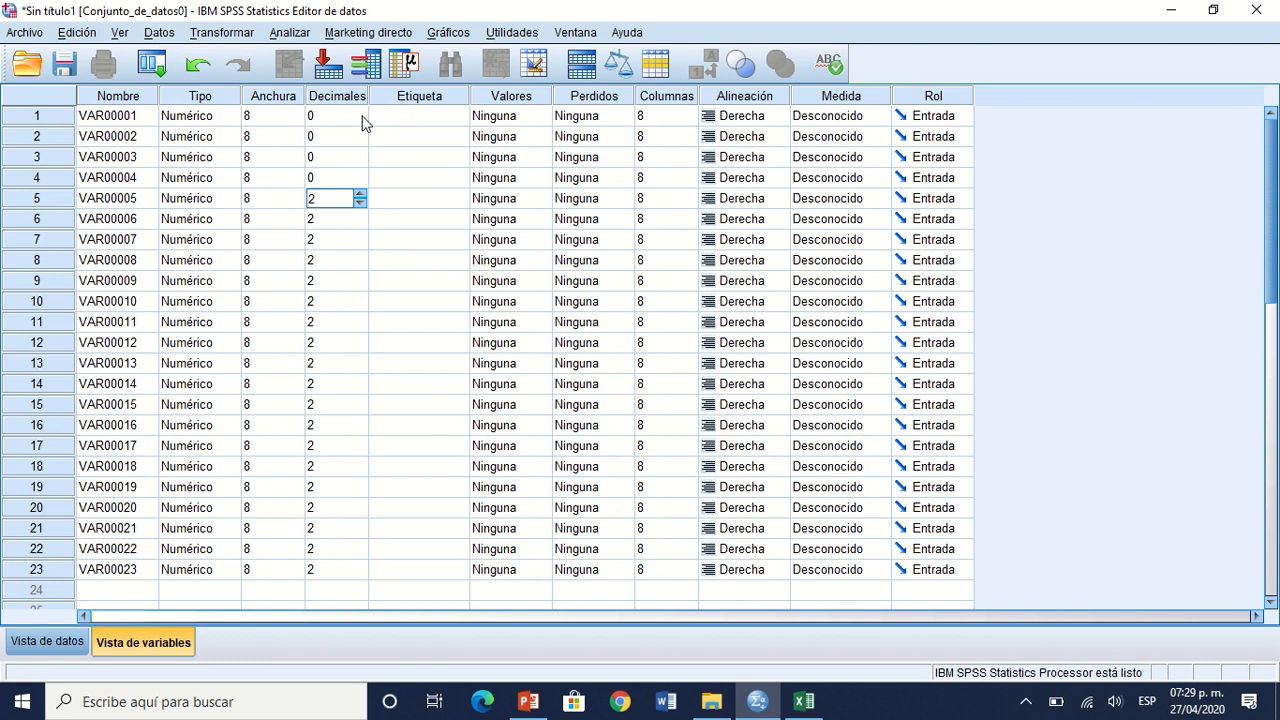
{"action": "type", "text": "0"}
{"action": "key", "text": "Return"}
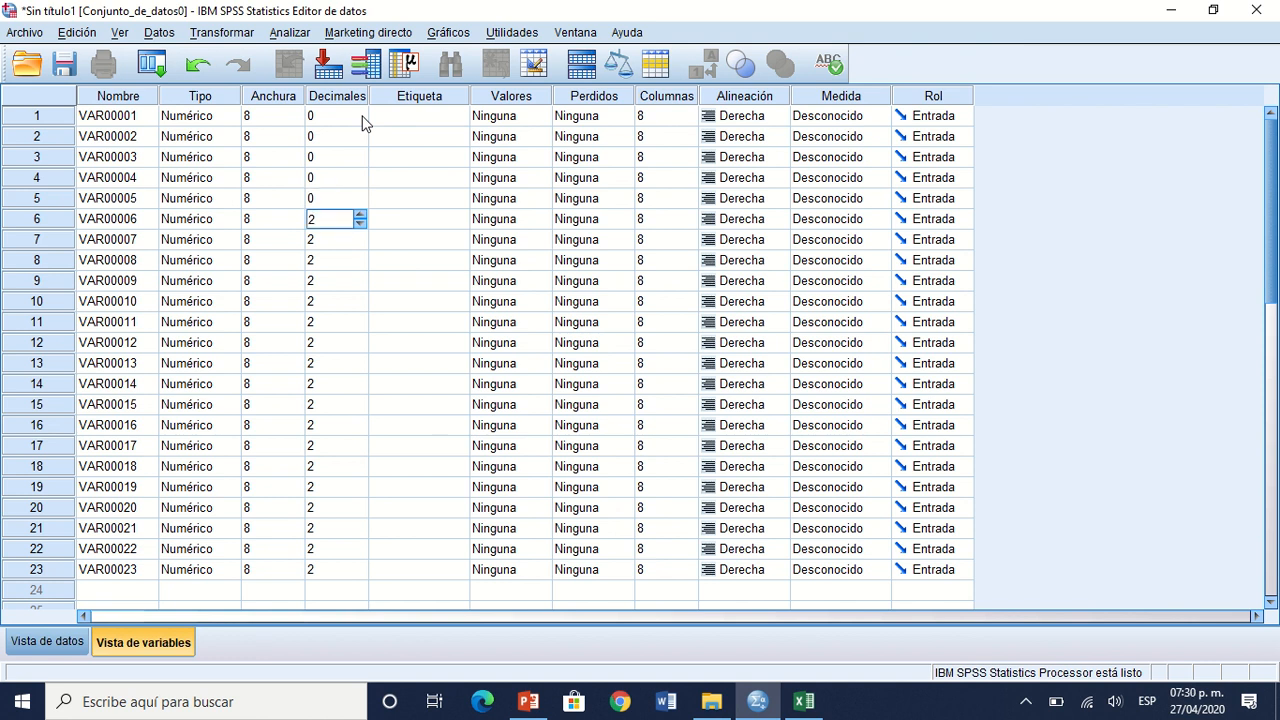
{"action": "type", "text": "0"}
{"action": "key", "text": "Return"}
{"action": "type", "text": "0"}
{"action": "key", "text": "Return"}
{"action": "type", "text": "0"}
{"action": "key", "text": "Return"}
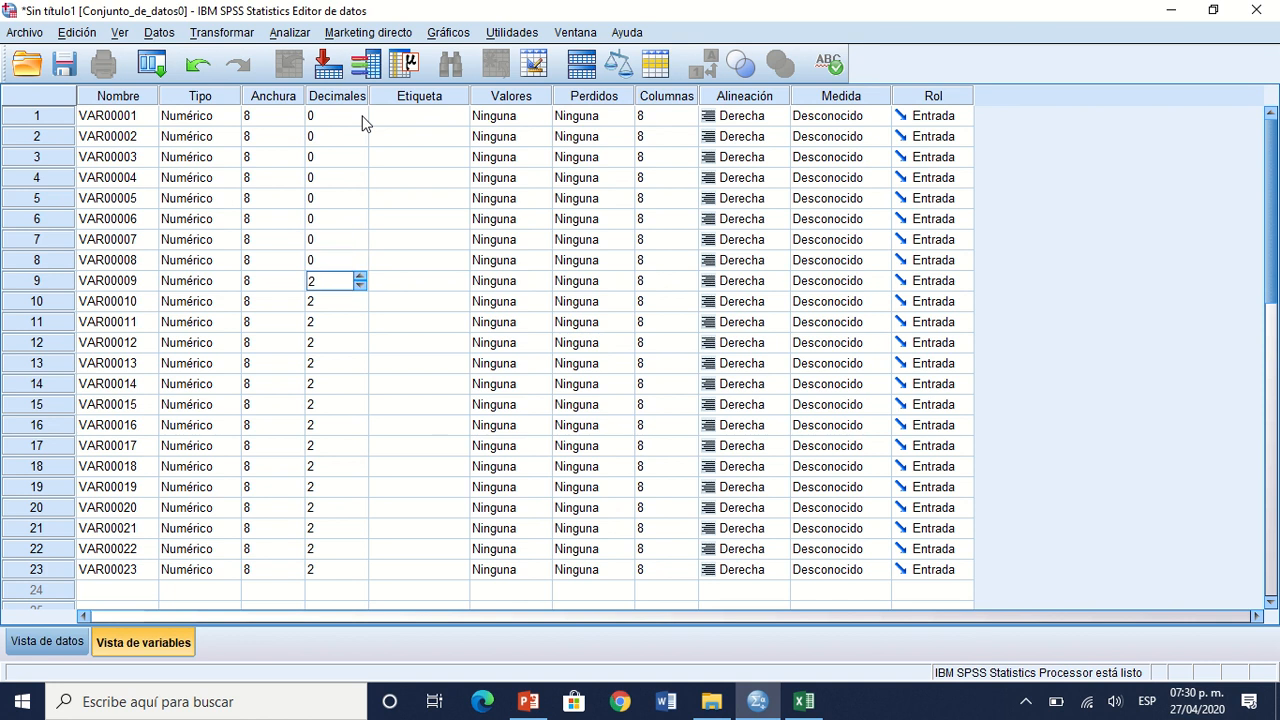
{"action": "type", "text": "0"}
{"action": "key", "text": "Return"}
{"action": "type", "text": "00"}
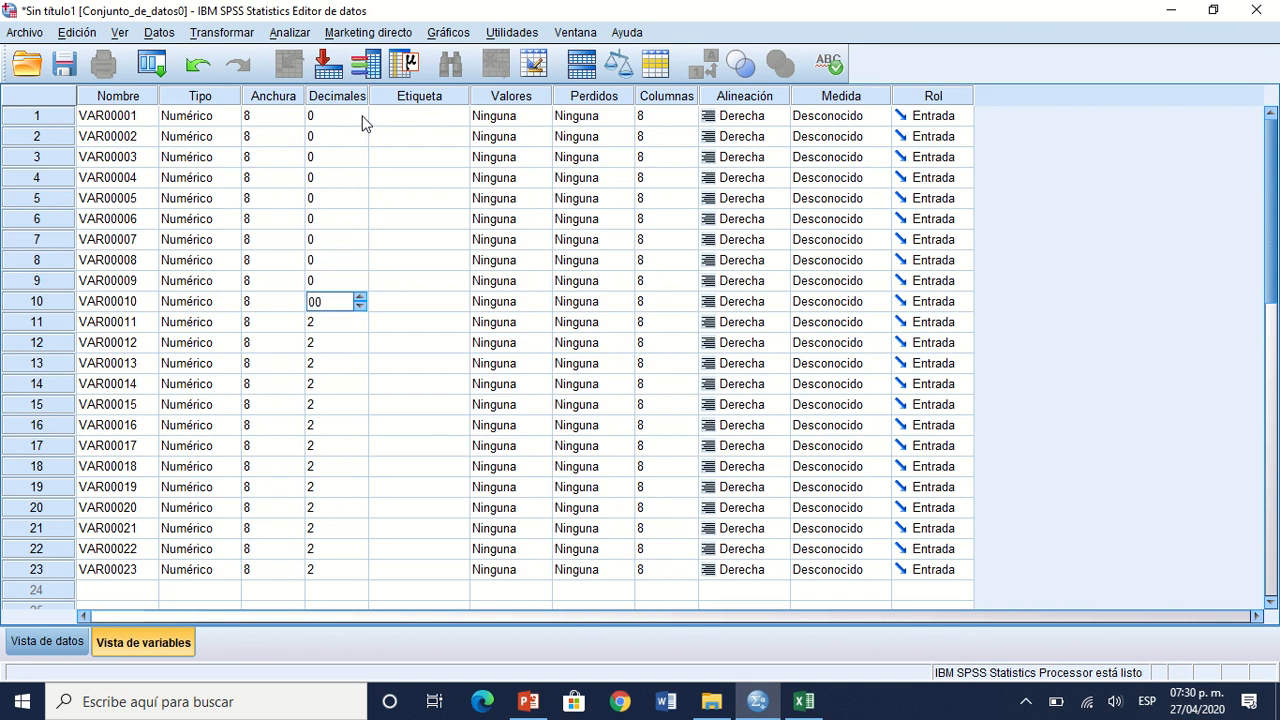
{"action": "key", "text": "Return"}
{"action": "type", "text": "0"}
{"action": "key", "text": "Return"}
{"action": "type", "text": "0"}
{"action": "key", "text": "Return"}
{"action": "type", "text": "0"}
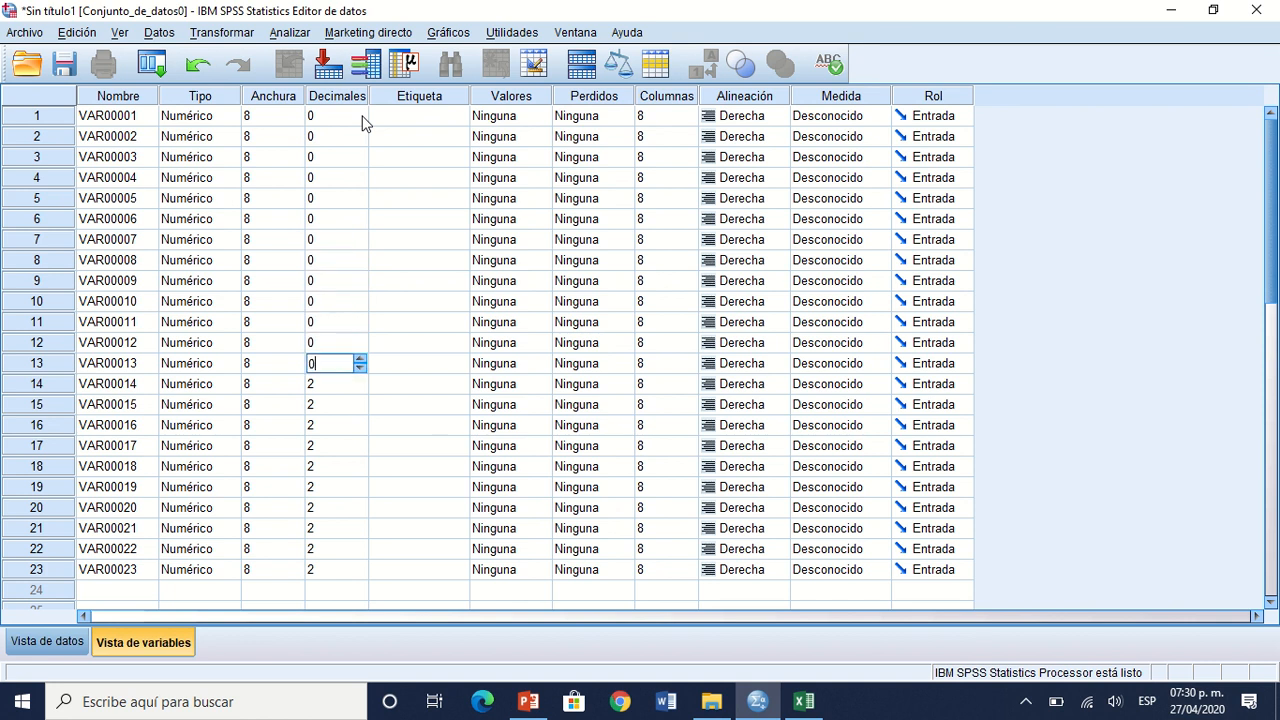
{"action": "key", "text": "Return"}
{"action": "type", "text": "0"}
{"action": "key", "text": "Return"}
{"action": "type", "text": "0"}
{"action": "key", "text": "Return"}
{"action": "type", "text": "0"}
{"action": "key", "text": "Return"}
{"action": "type", "text": "0"}
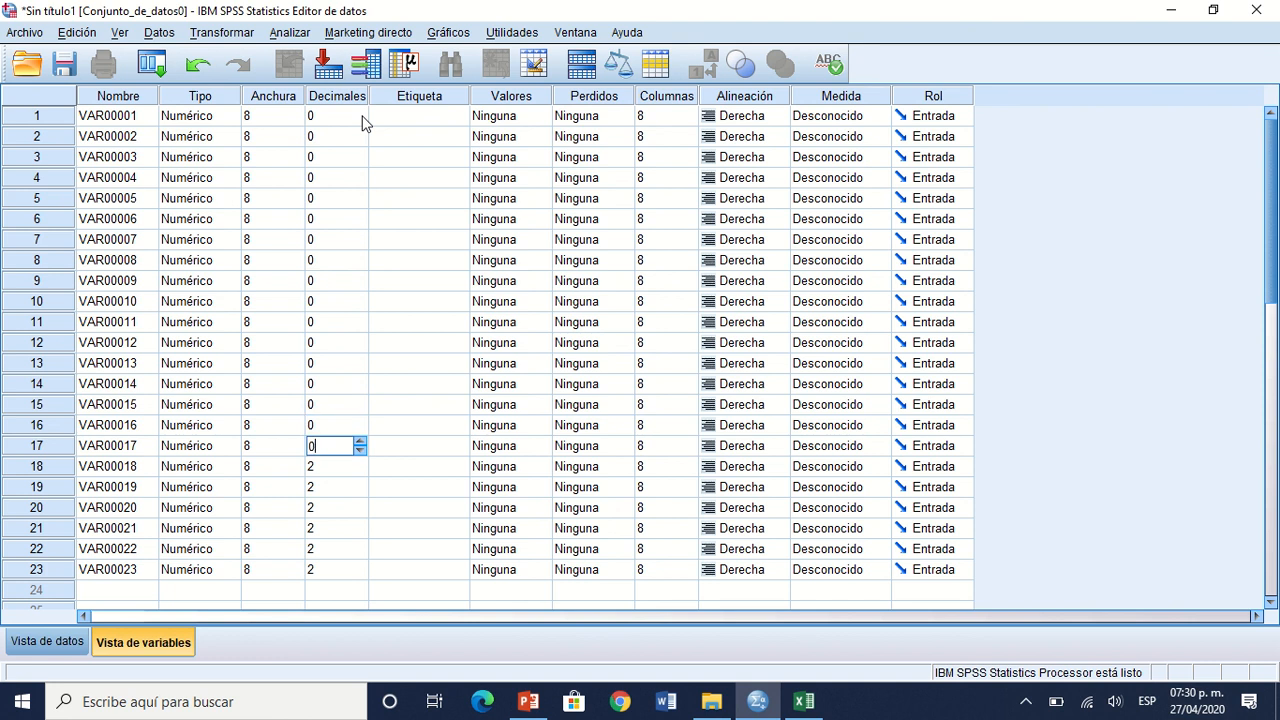
{"action": "key", "text": "Return"}
{"action": "type", "text": "0"}
{"action": "key", "text": "Return"}
{"action": "type", "text": "0"}
{"action": "key", "text": "Return"}
{"action": "type", "text": "0"}
{"action": "key", "text": "Return"}
{"action": "type", "text": "0"}
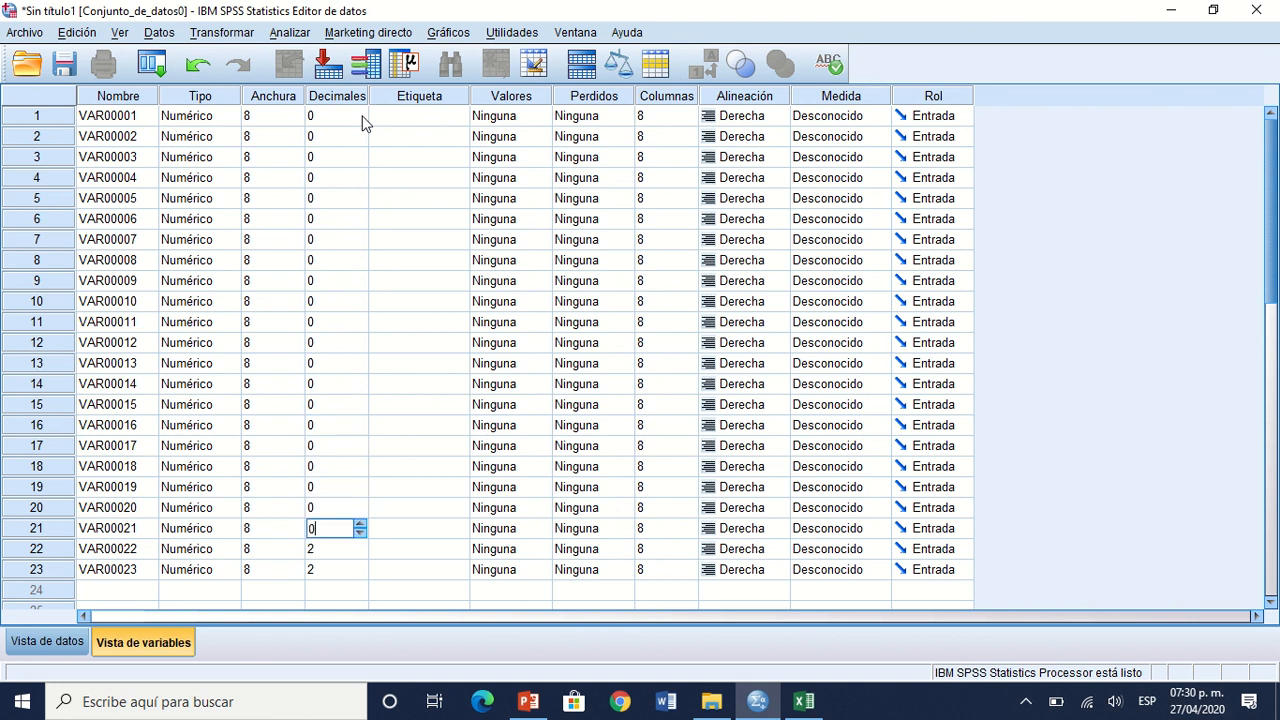
{"action": "key", "text": "Return"}
{"action": "type", "text": "0"}
{"action": "key", "text": "Return"}
{"action": "type", "text": "0"}
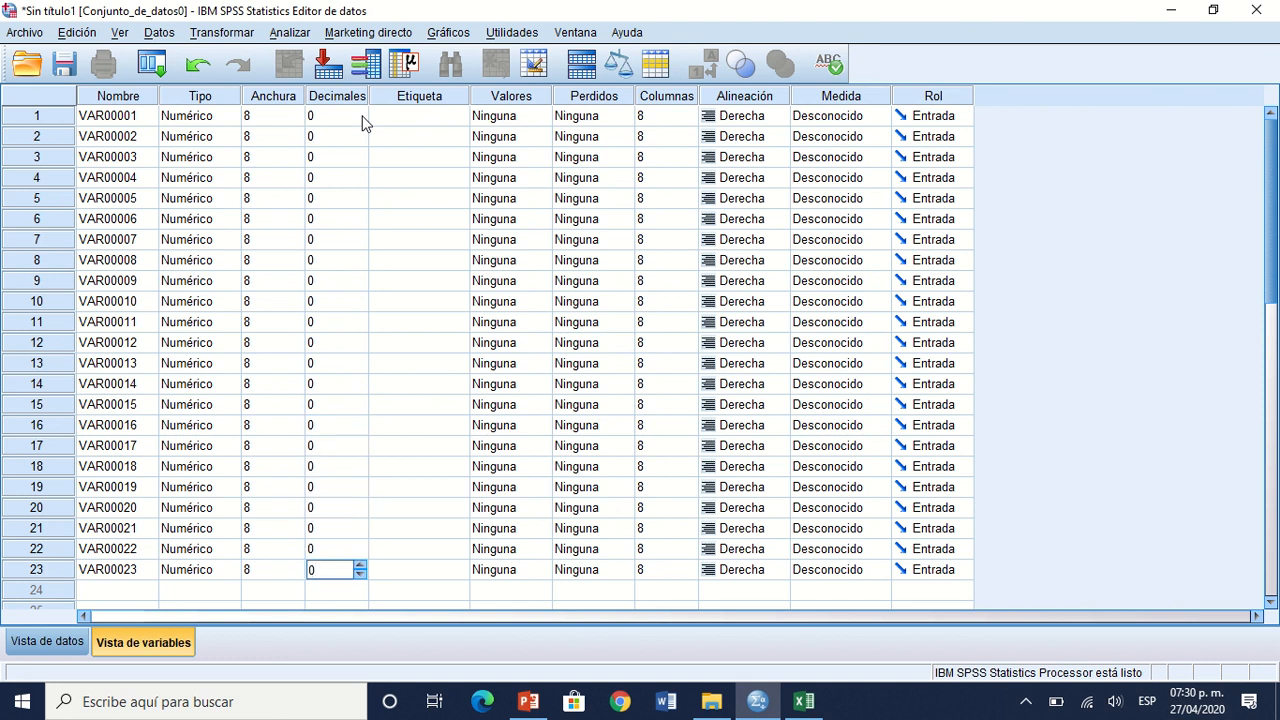
{"action": "key", "text": "Return"}
{"action": "key", "text": "Up"}
Step: Open the recent workbook "Encuesta ejemplo" and arrange it side by side with the SPSS data editor, each filling half the screen
{"action": "key", "text": "super+Down"}
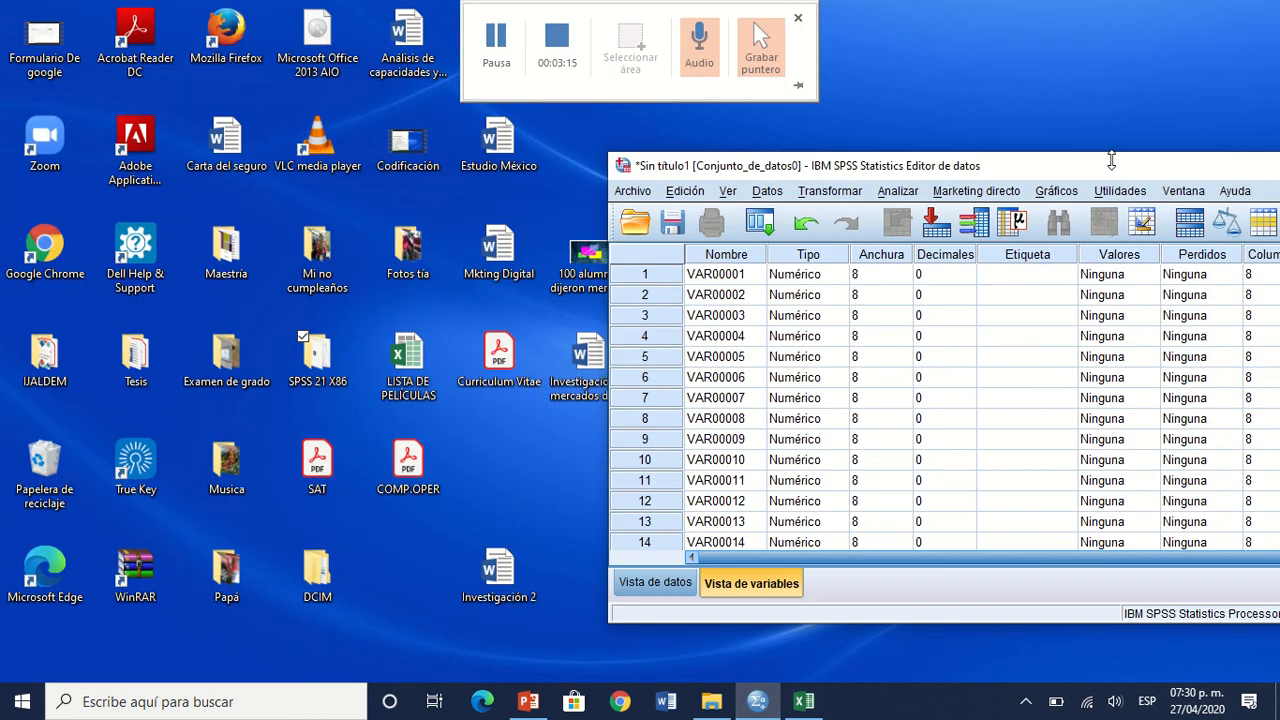
{"action": "key", "text": "super+Right"}
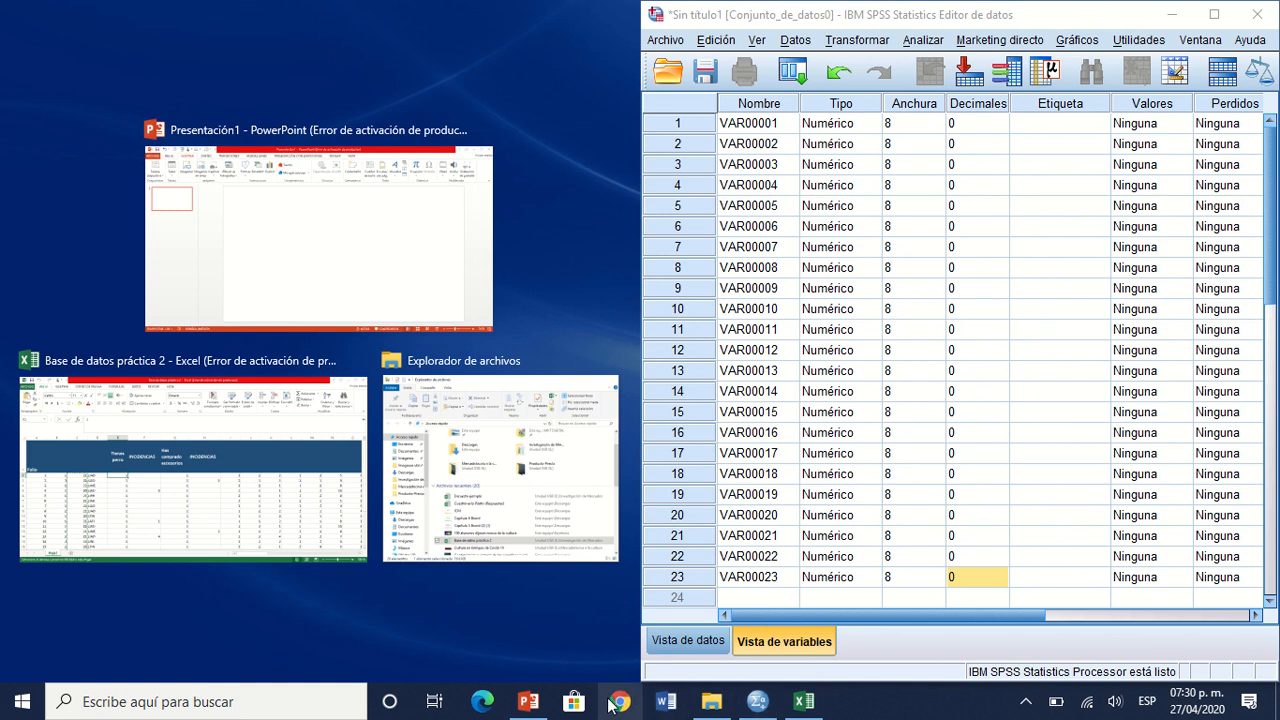
{"action": "left_click", "coordinate": [722, 705]}
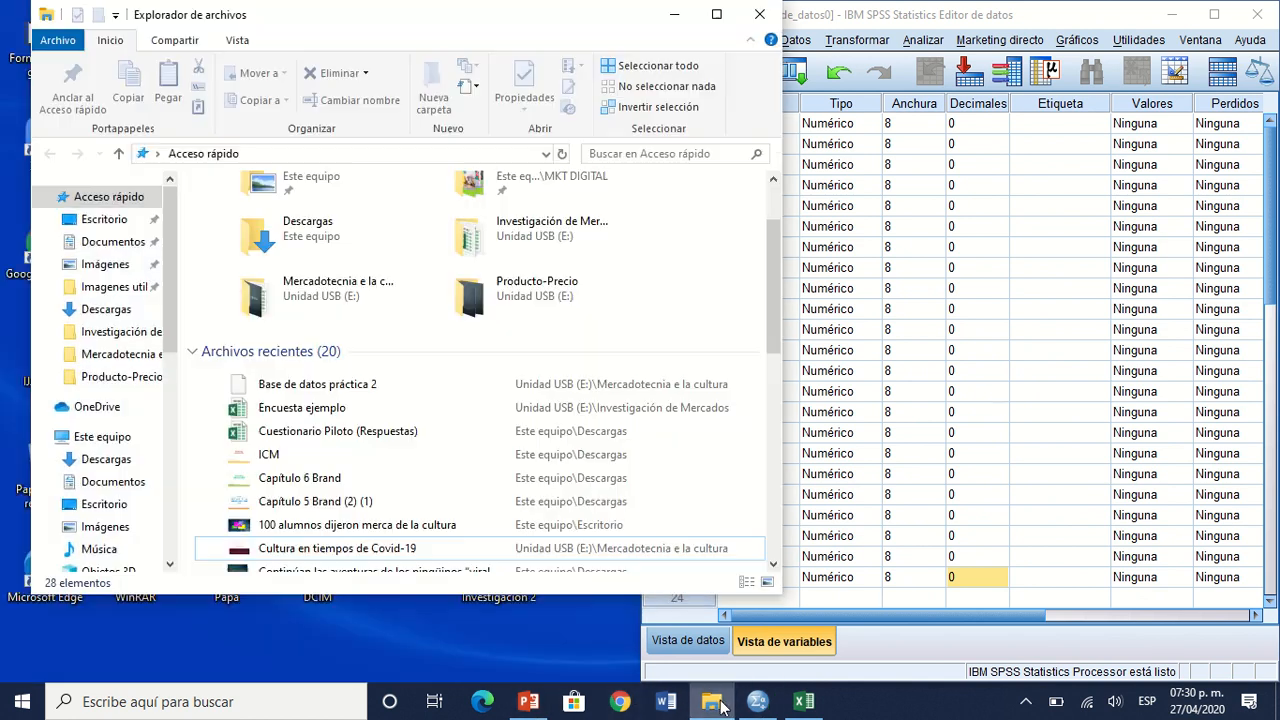
{"action": "left_click", "coordinate": [422, 408]}
{"action": "double_click", "coordinate": [424, 409]}
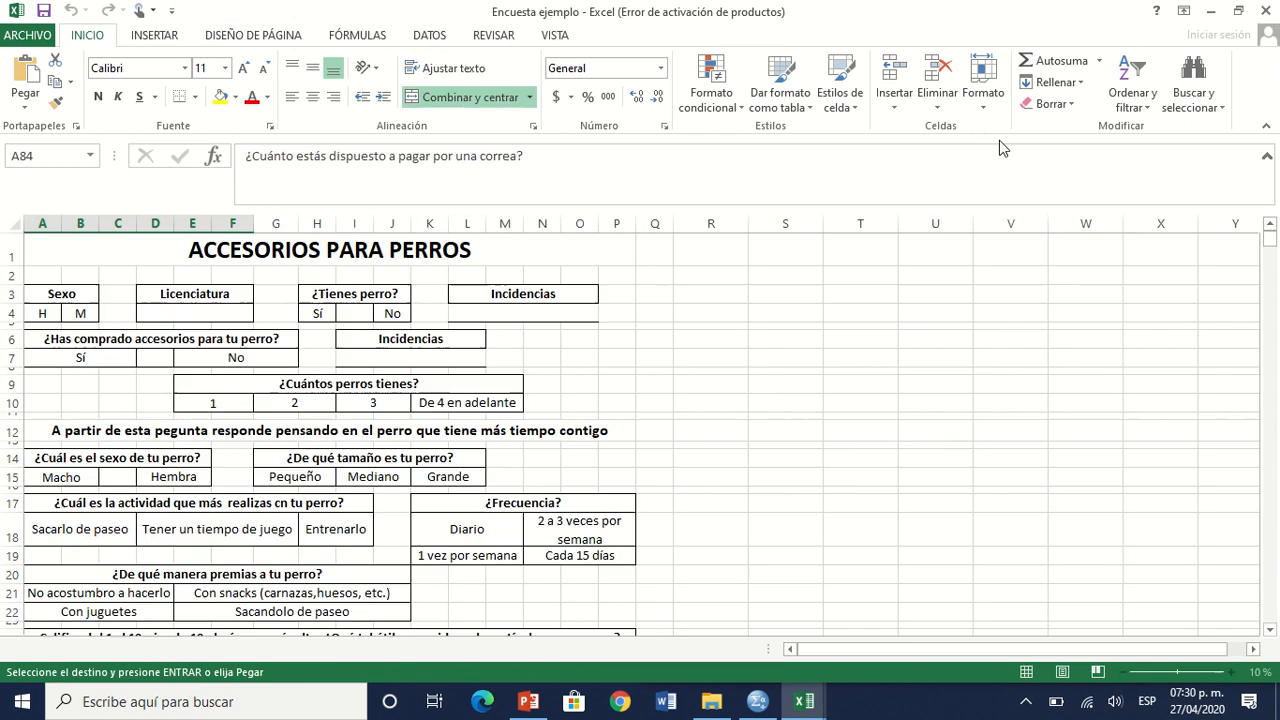
{"action": "left_click", "coordinate": [1237, 12]}
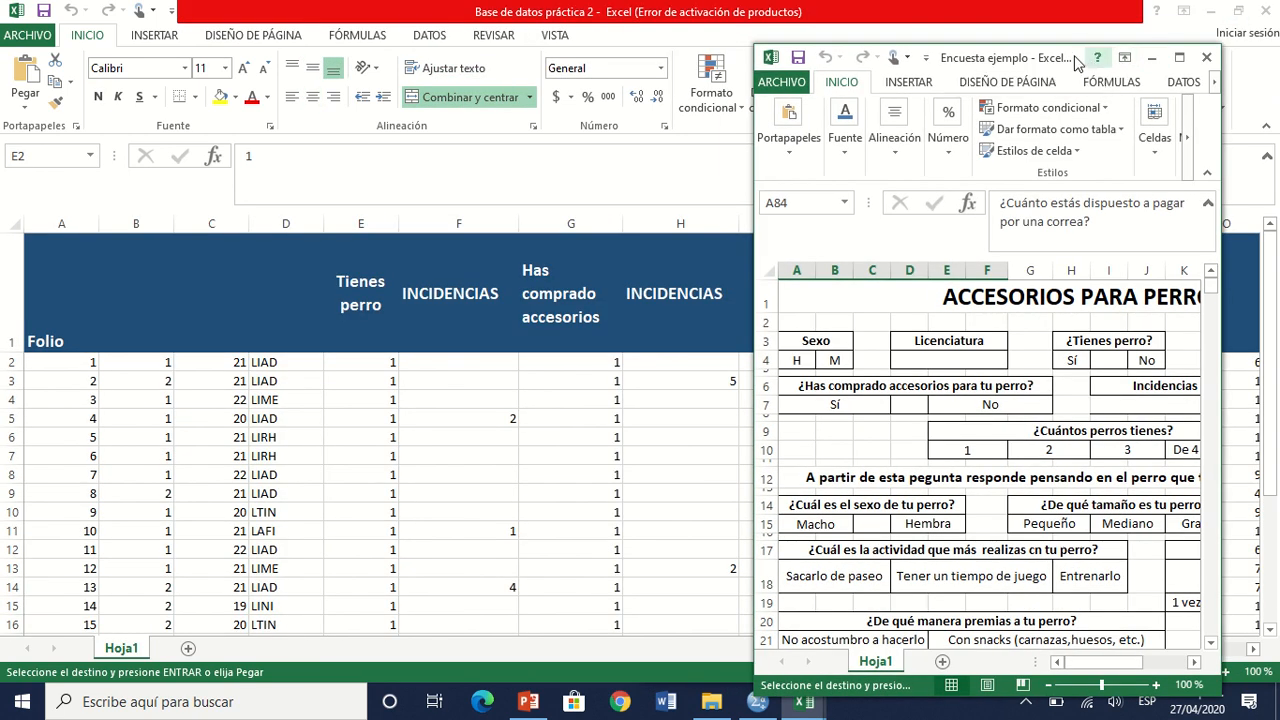
{"action": "left_click_drag", "start_coordinate": [1072, 62], "coordinate": [2, 262]}
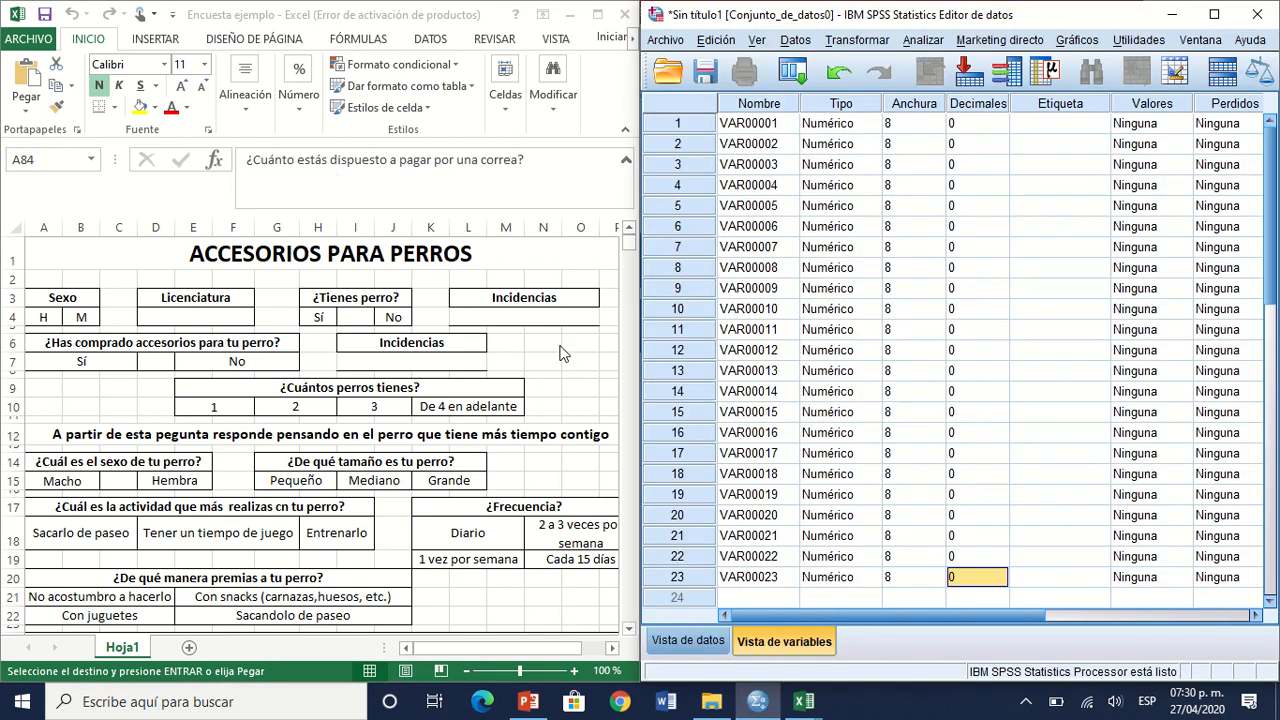
Step: Rename the first variable as FOLIO
{"action": "left_click", "coordinate": [777, 143]}
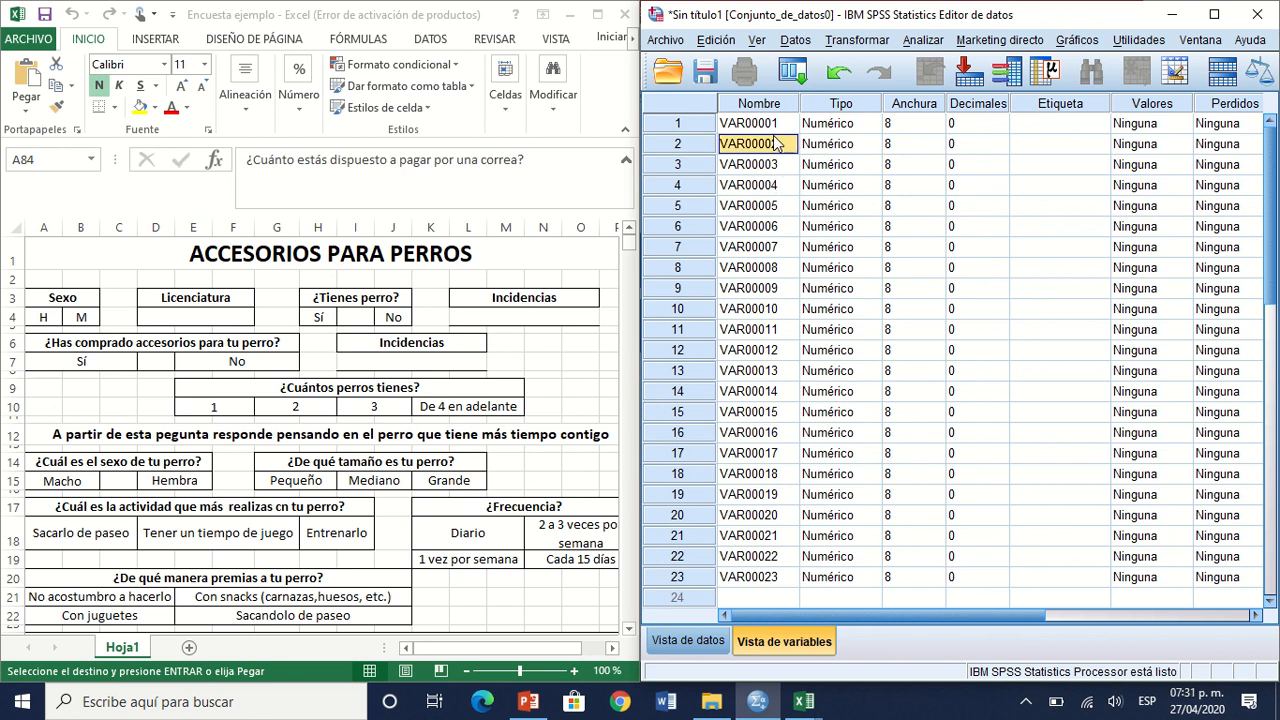
{"action": "left_click", "coordinate": [768, 122]}
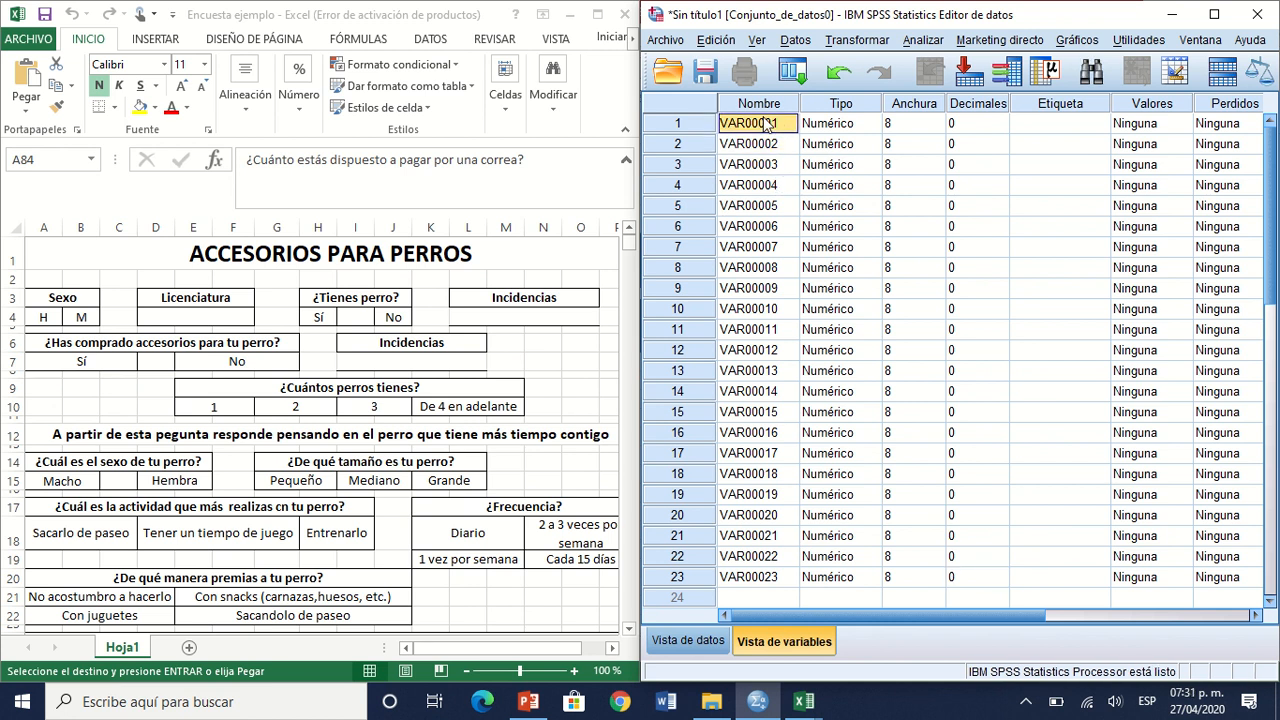
{"action": "type", "text": "FOLIO"}
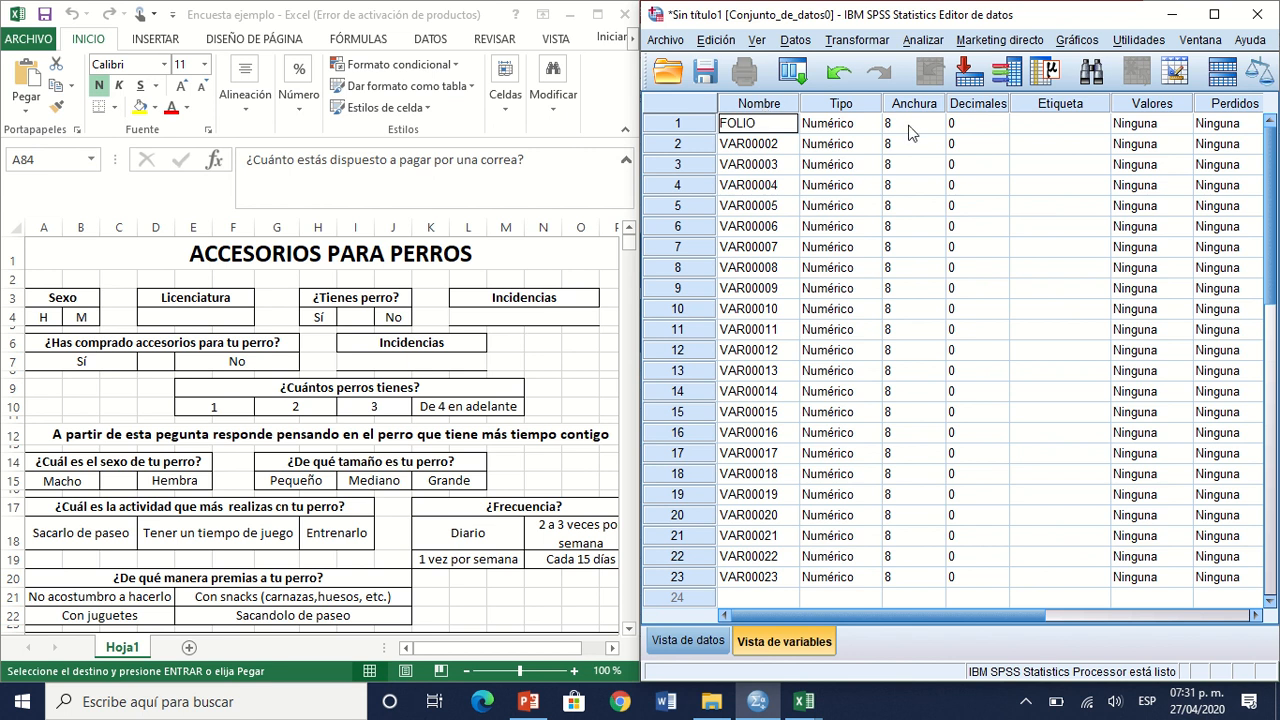
{"action": "left_click", "coordinate": [1079, 126]}
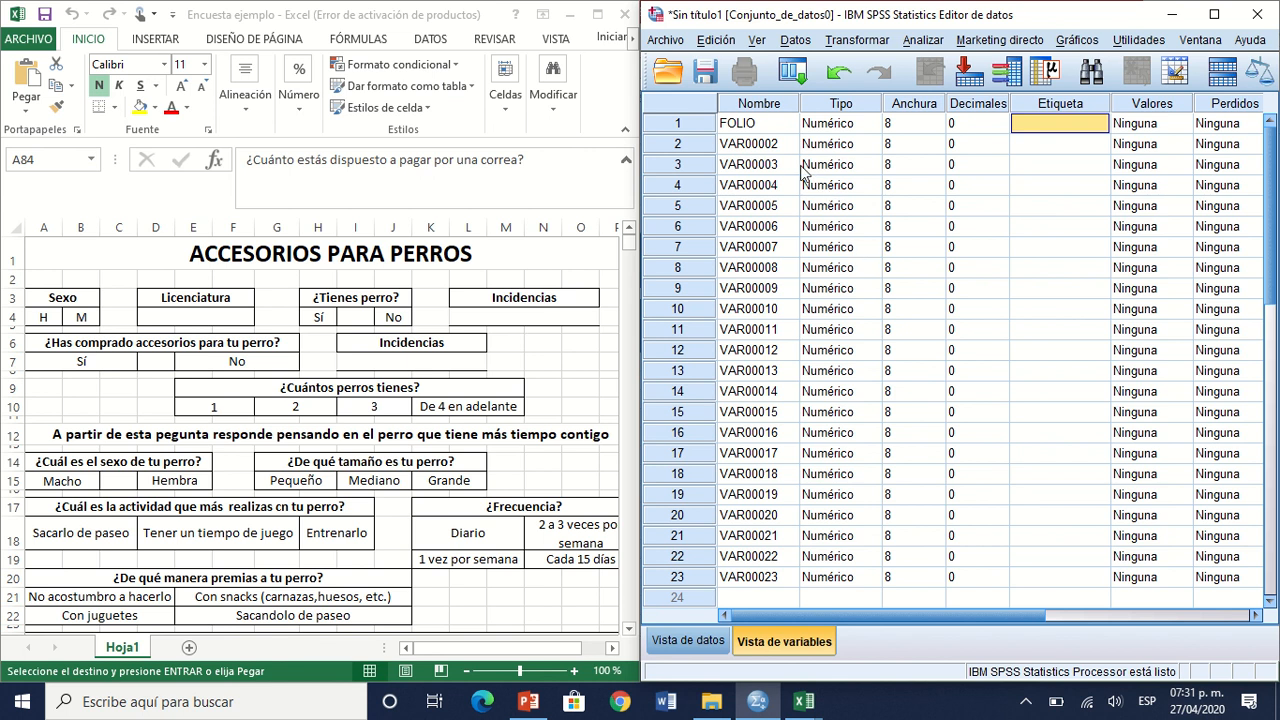
Step: Rename the second variable as P1 and check its variable type settings without changing them
{"action": "left_click", "coordinate": [770, 141]}
{"action": "type", "text": "P"}
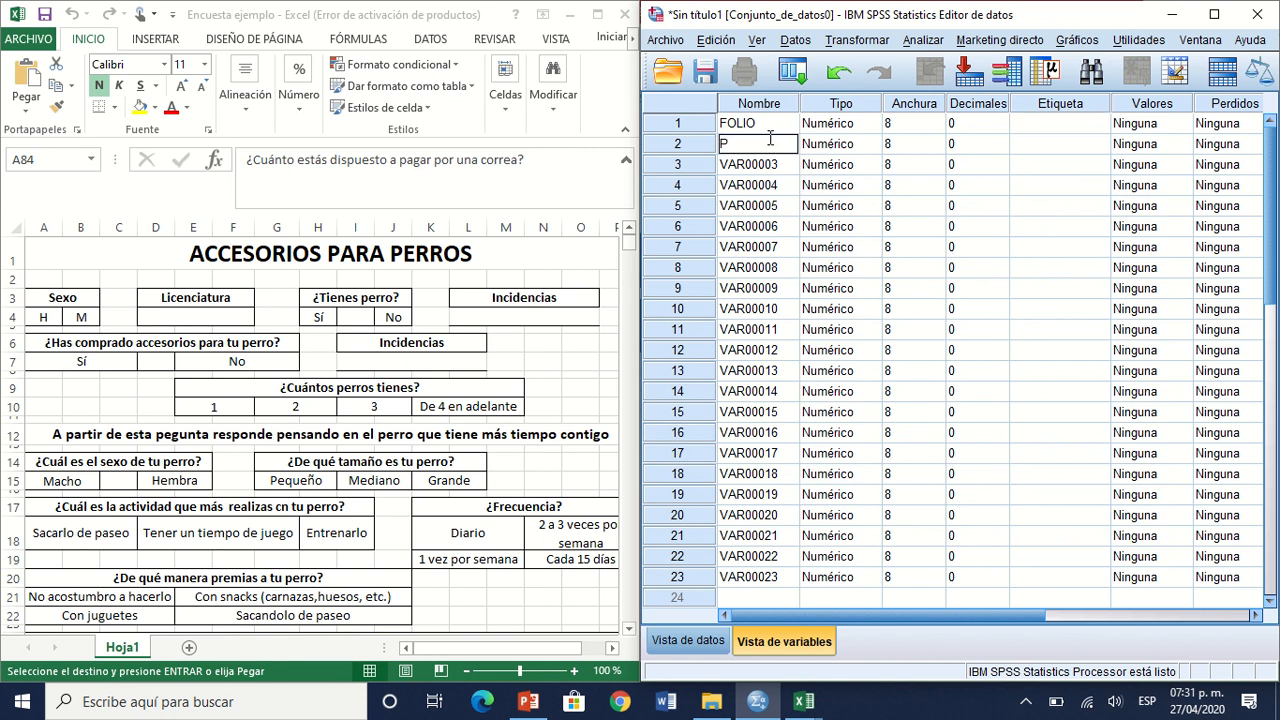
{"action": "type", "text": "001"}
{"action": "left_click", "coordinate": [770, 143]}
{"action": "double_click", "coordinate": [770, 143]}
{"action": "type", "text": "P1"}
{"action": "double_click", "coordinate": [876, 152]}
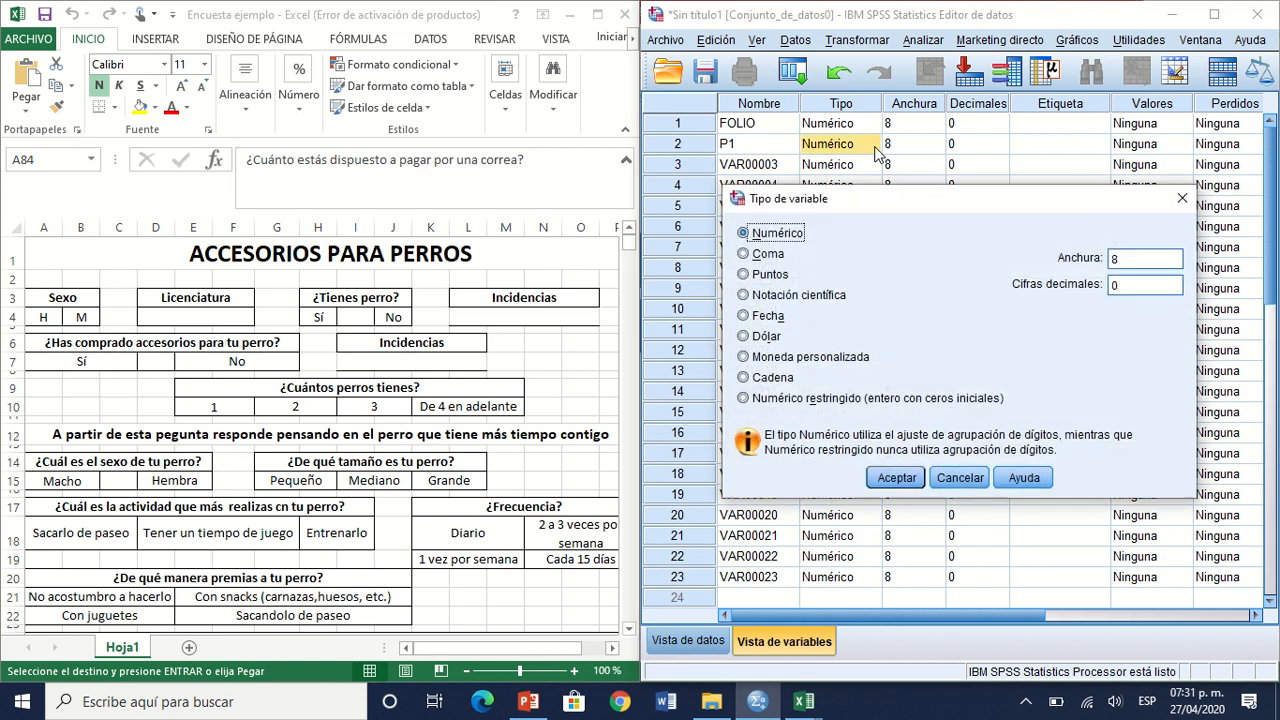
{"action": "left_click", "coordinate": [1181, 199]}
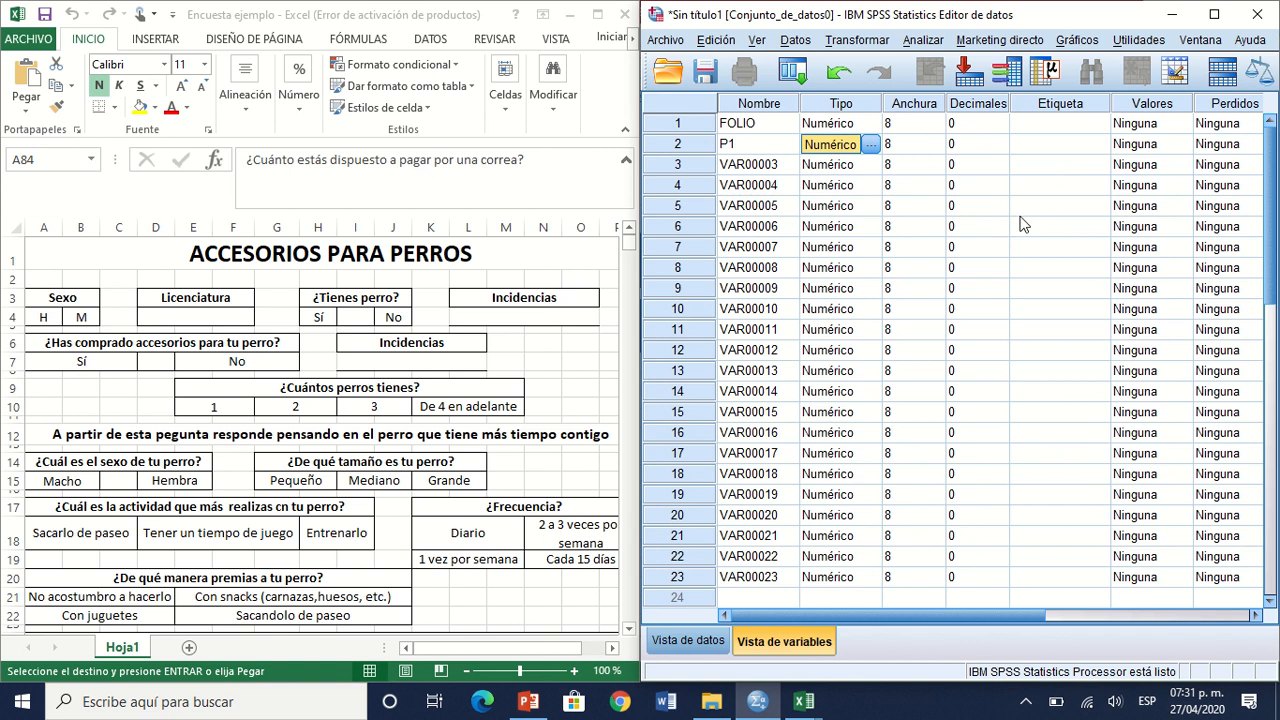
Step: Enter SEXO as the label of variable P1
{"action": "left_click", "coordinate": [1066, 156]}
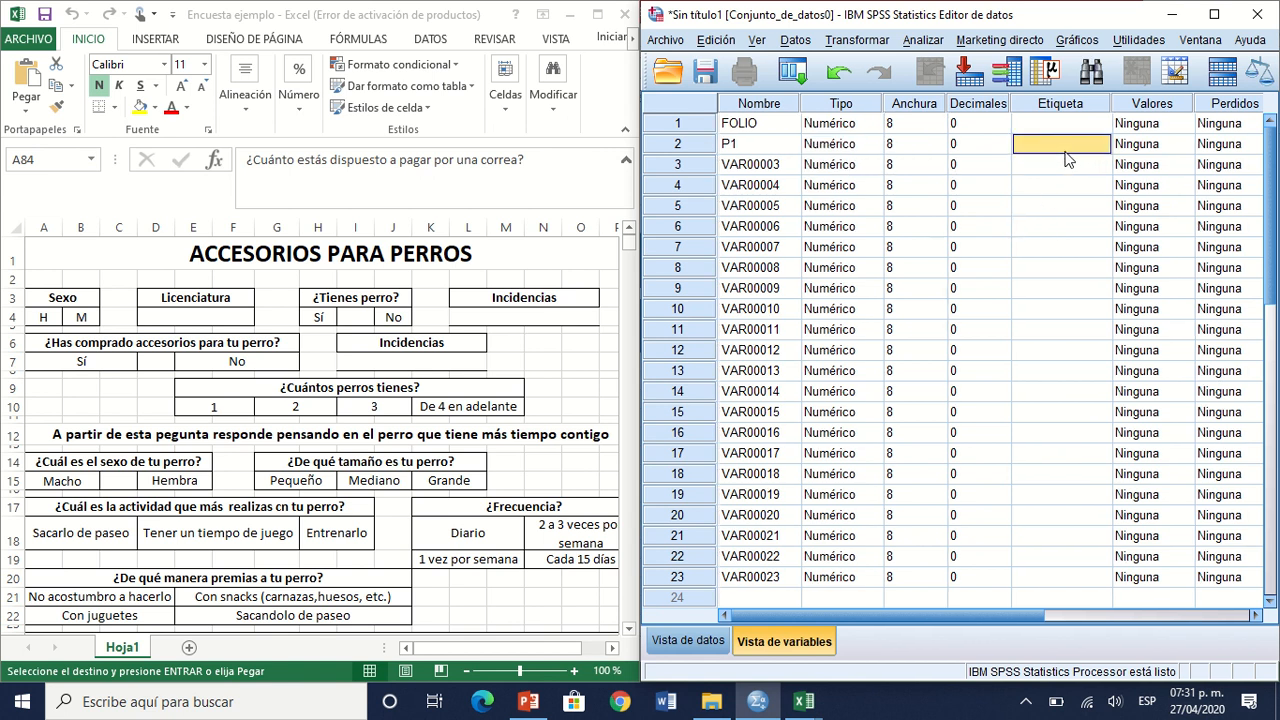
{"action": "left_click", "coordinate": [1066, 153]}
{"action": "type", "text": "SEXO"}
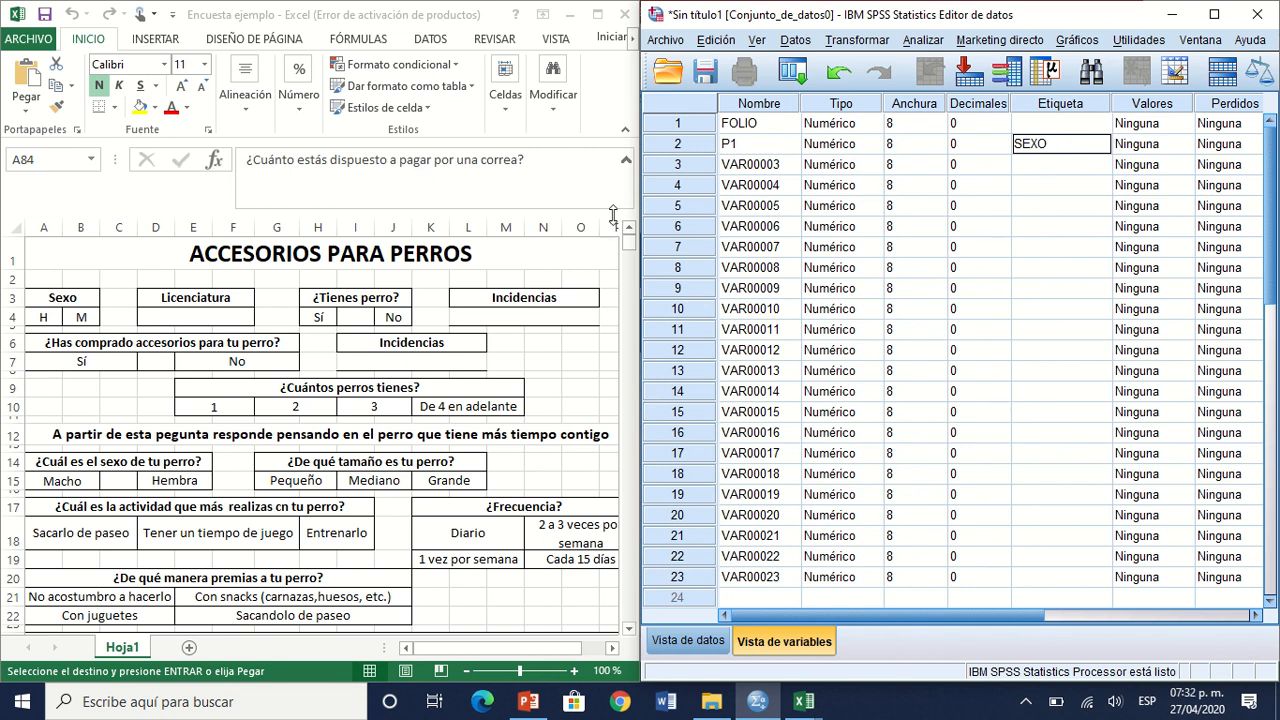
{"action": "left_click", "coordinate": [699, 143]}
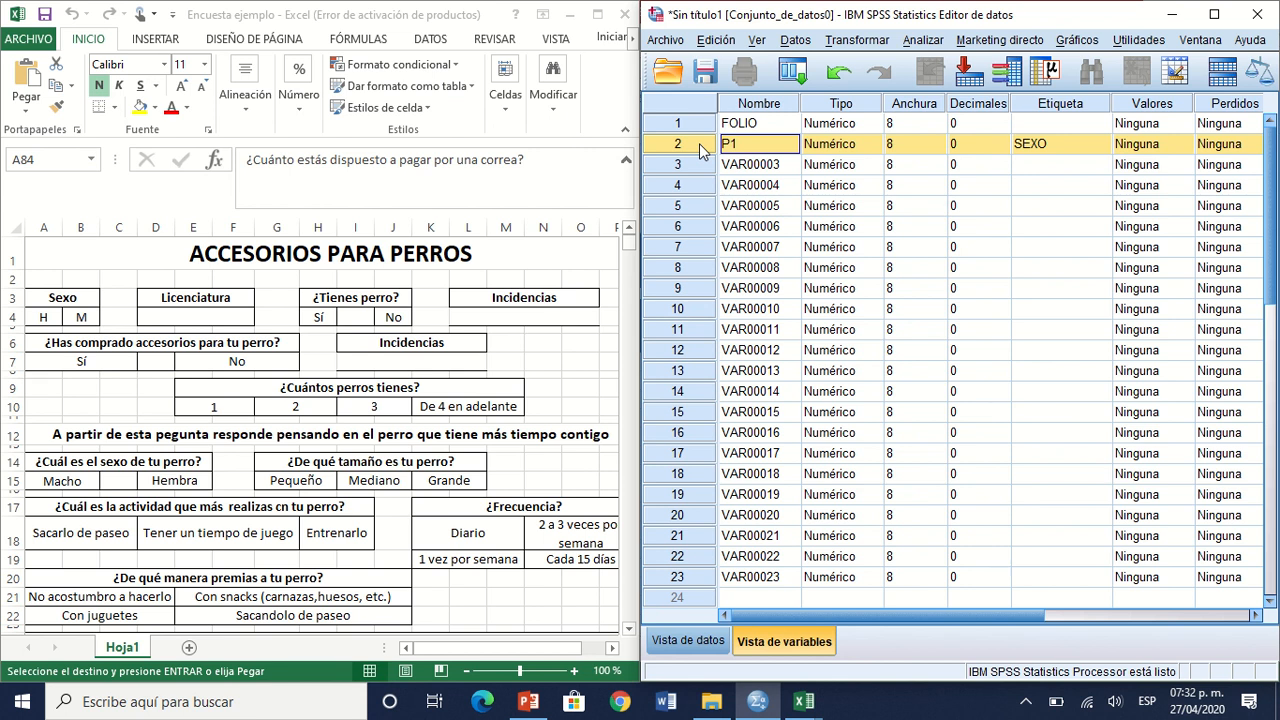
{"action": "left_click", "coordinate": [1049, 149]}
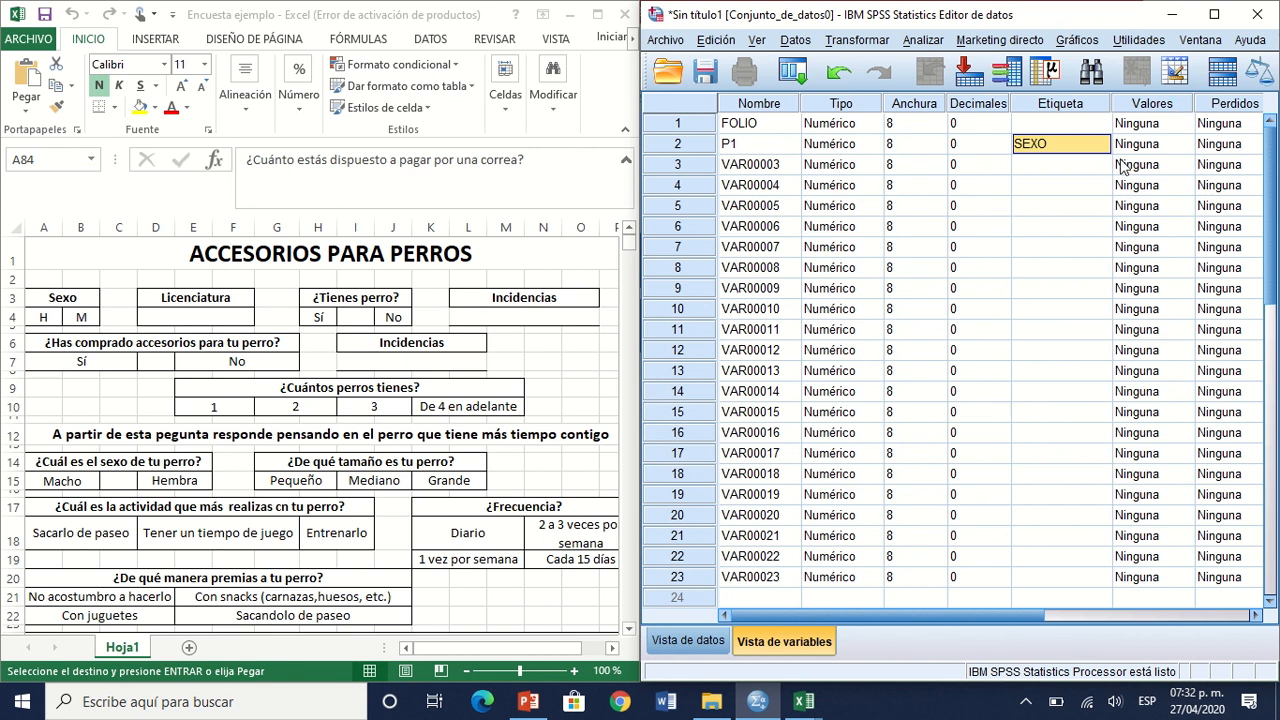
{"action": "left_click", "coordinate": [1188, 148]}
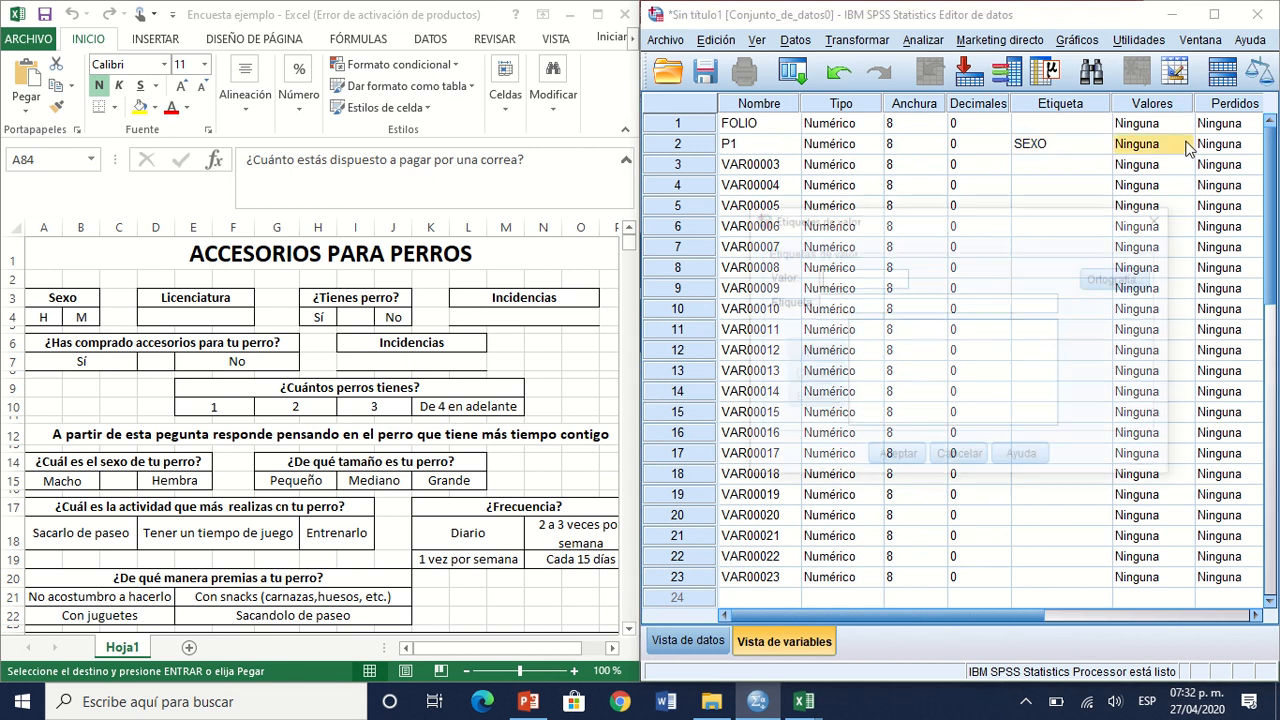
{"action": "left_click", "coordinate": [1188, 148]}
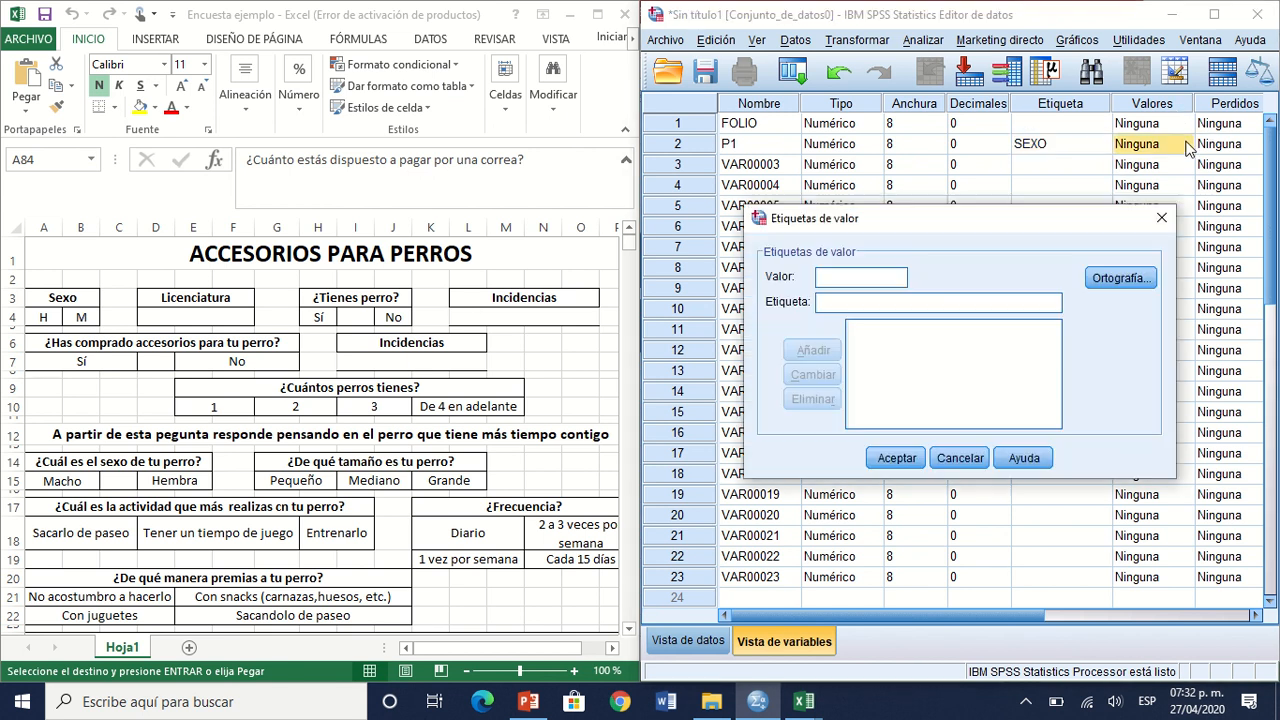
{"action": "left_click", "coordinate": [1161, 217]}
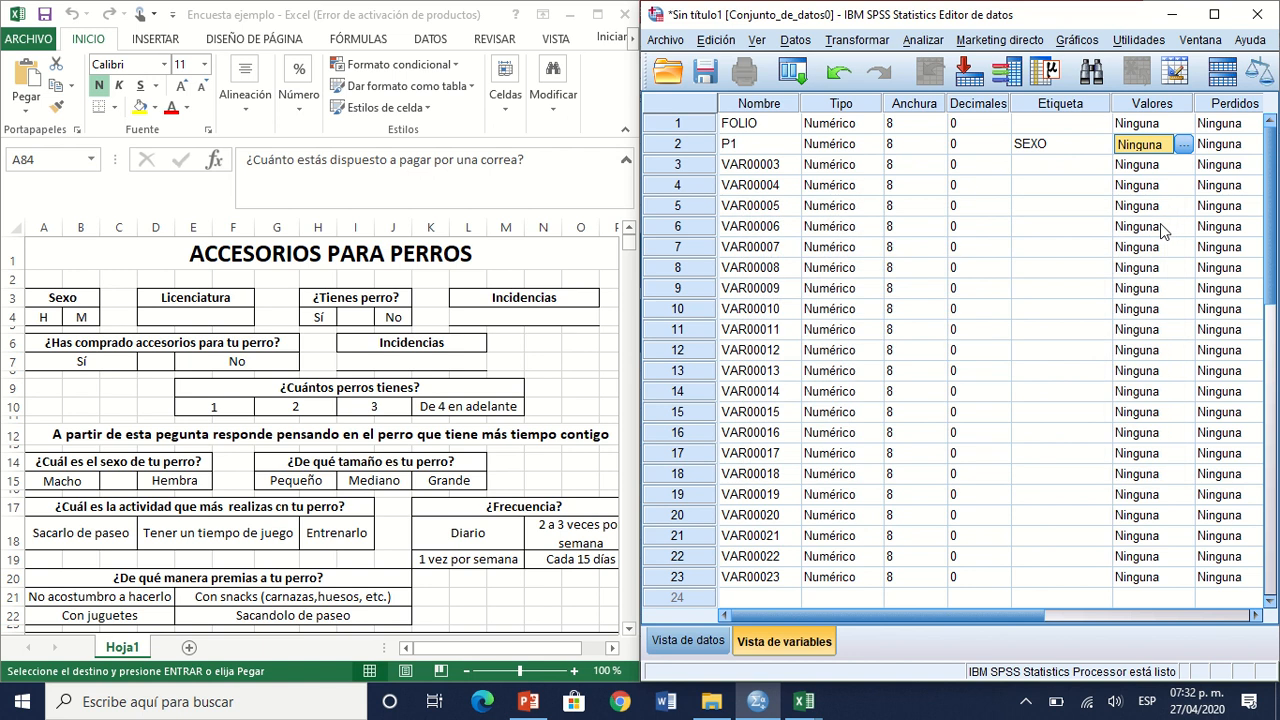
{"action": "left_click", "coordinate": [1102, 148]}
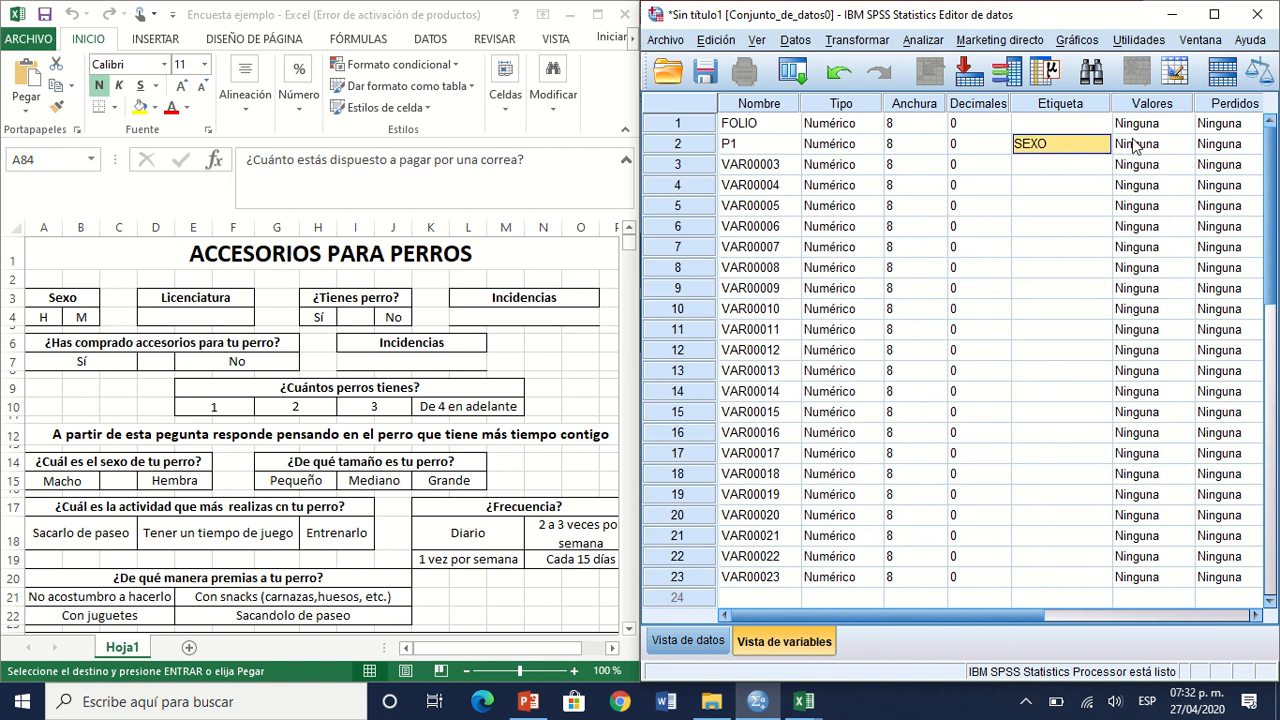
Step: Define the value labels of variable P1 as 1 = H and 2 = M
{"action": "left_click", "coordinate": [1135, 146]}
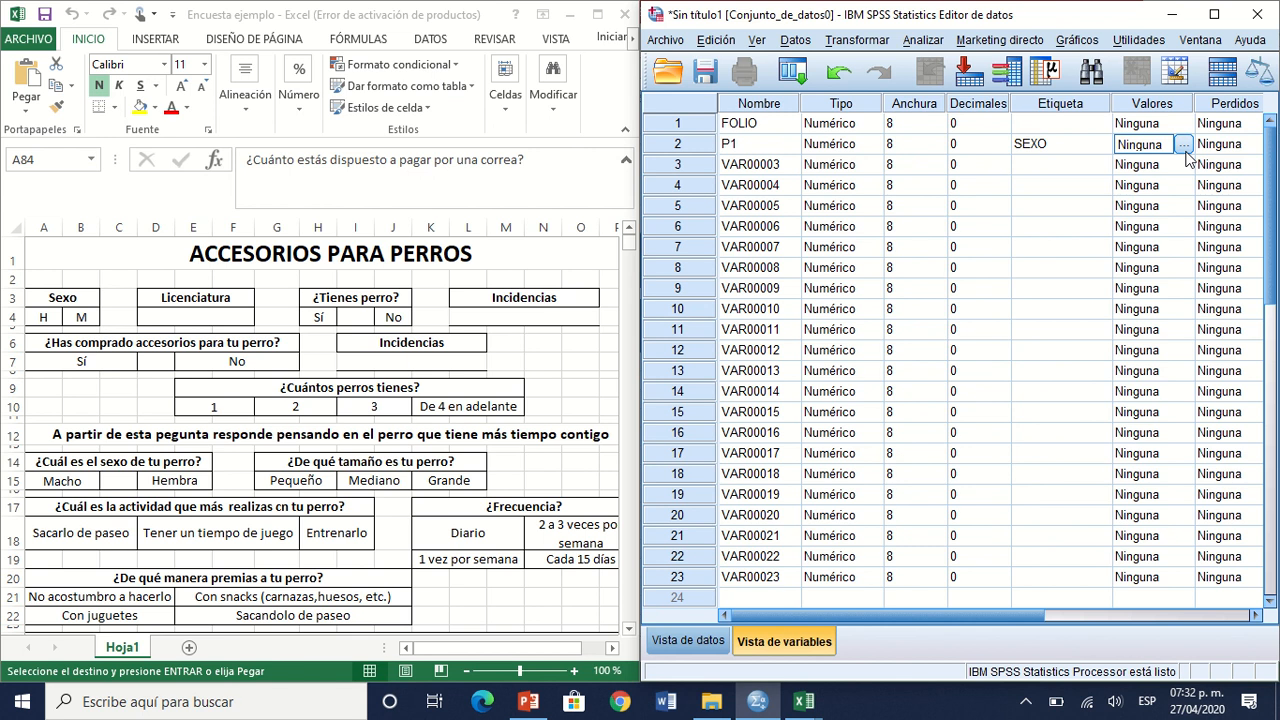
{"action": "left_click", "coordinate": [1184, 147]}
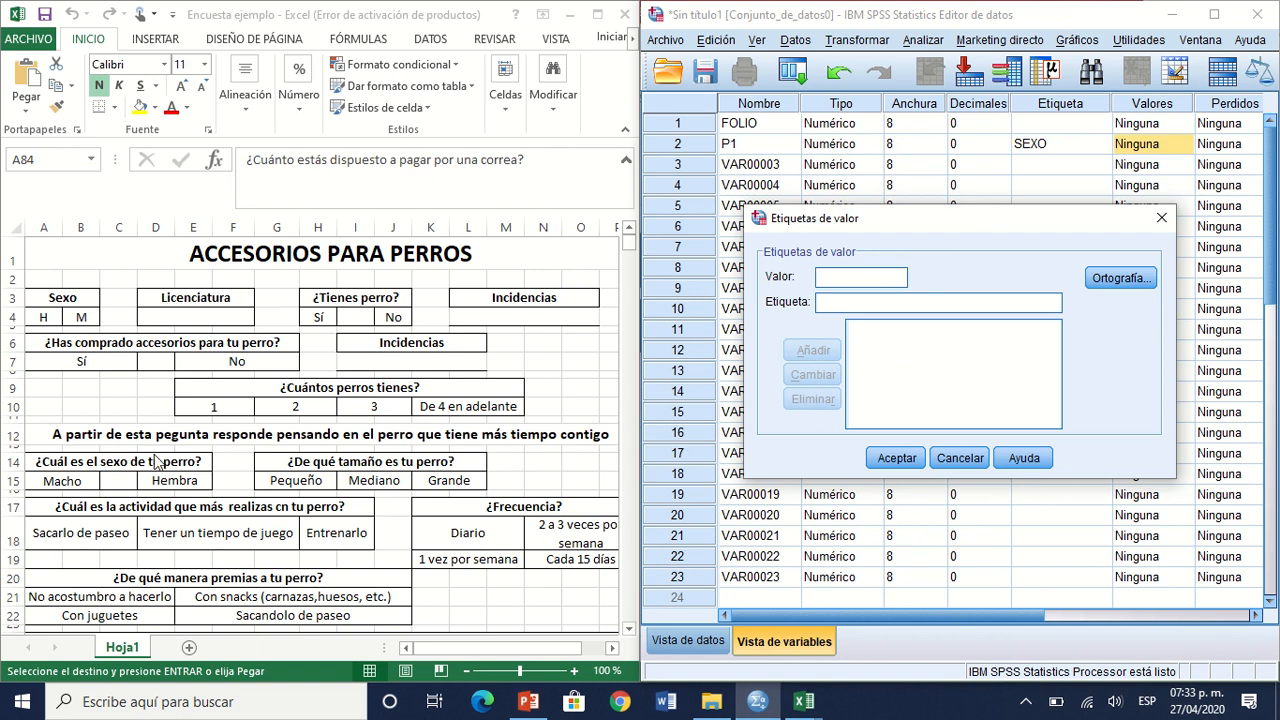
{"action": "type", "text": "1"}
{"action": "key", "text": "Tab"}
{"action": "type", "text": "h"}
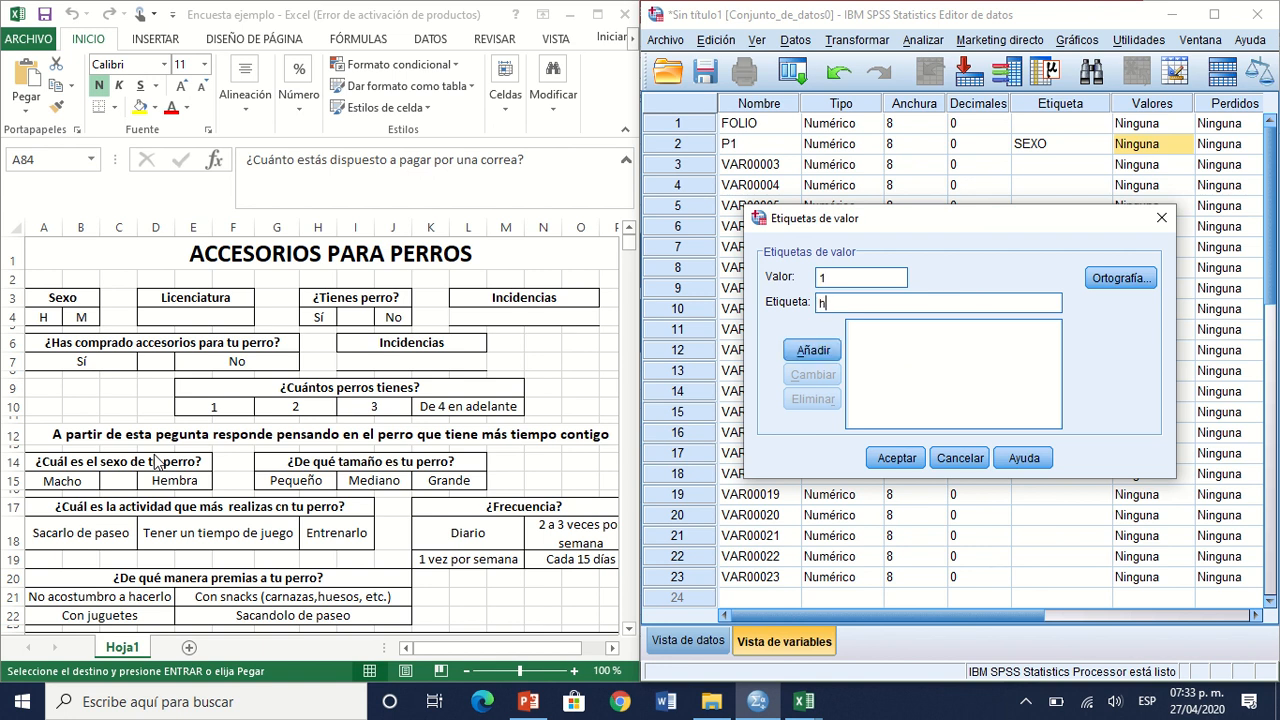
{"action": "key", "text": "BackSpace"}
{"action": "type", "text": "H"}
{"action": "key", "text": "Return"}
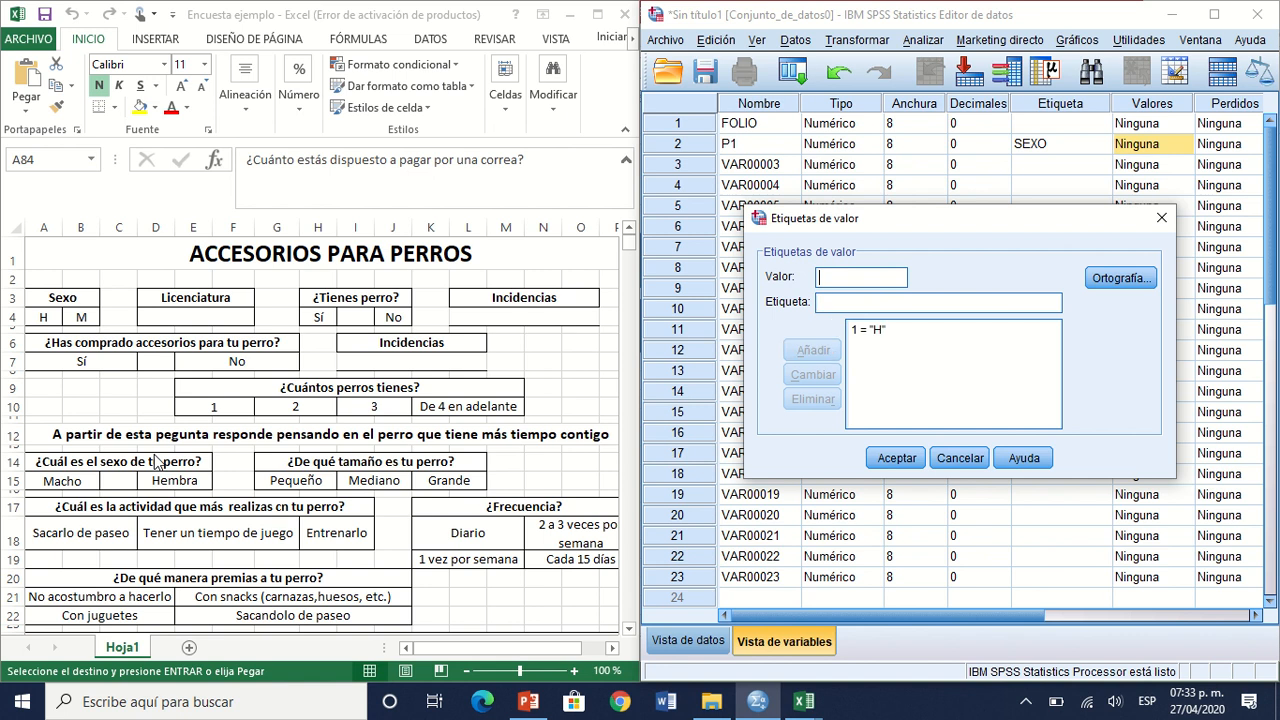
{"action": "type", "text": "2"}
{"action": "key", "text": "Tab"}
{"action": "type", "text": "M"}
{"action": "key", "text": "Return"}
{"action": "left_click", "coordinate": [896, 458]}
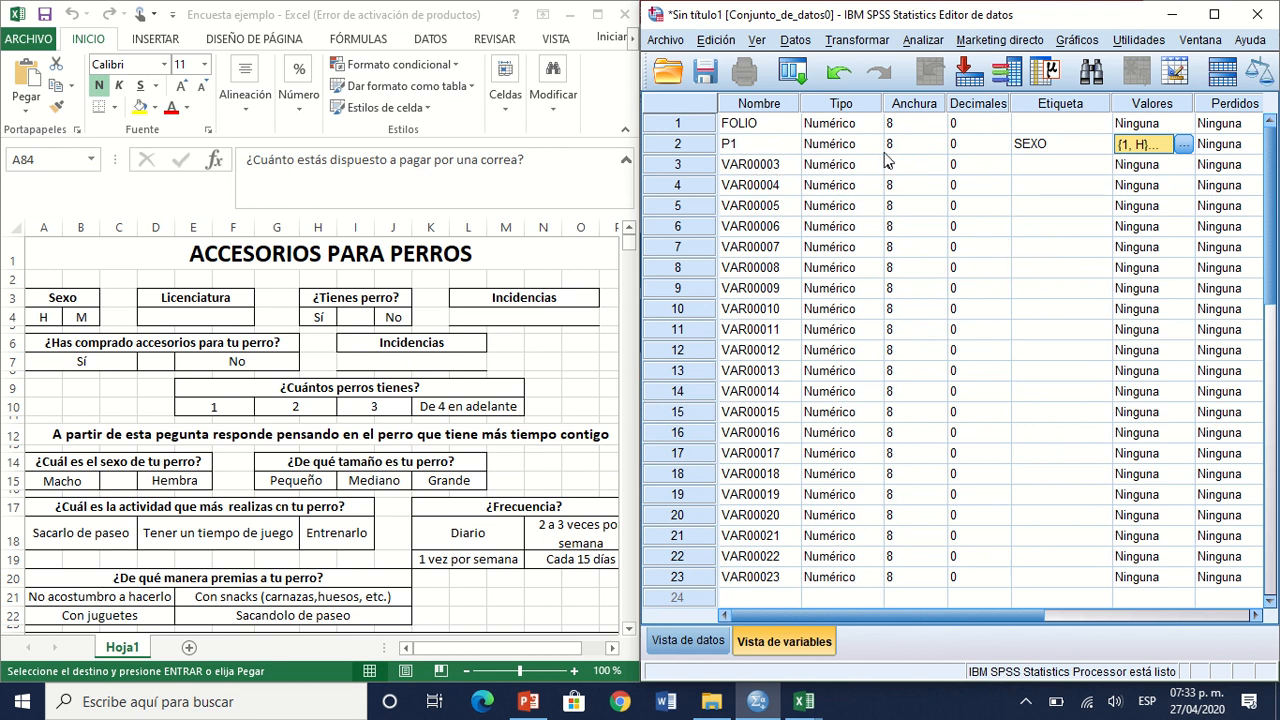
{"action": "left_click", "coordinate": [707, 147]}
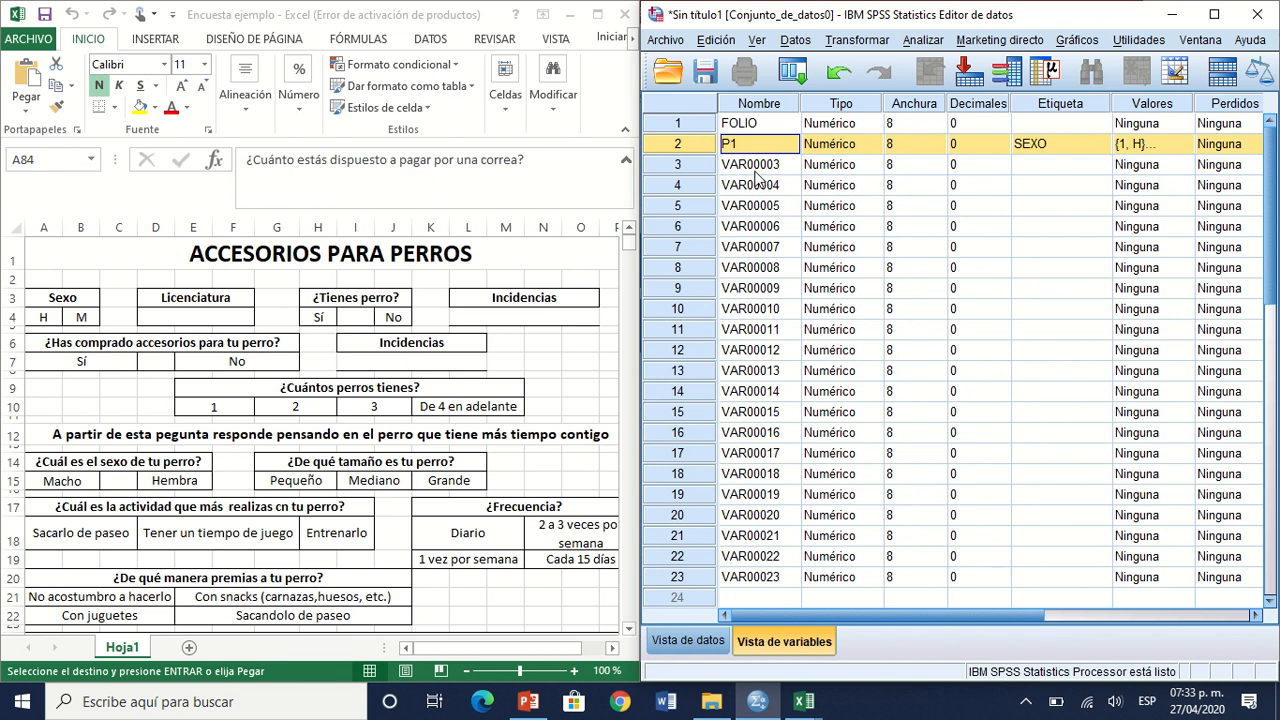
{"action": "left_click", "coordinate": [196, 312]}
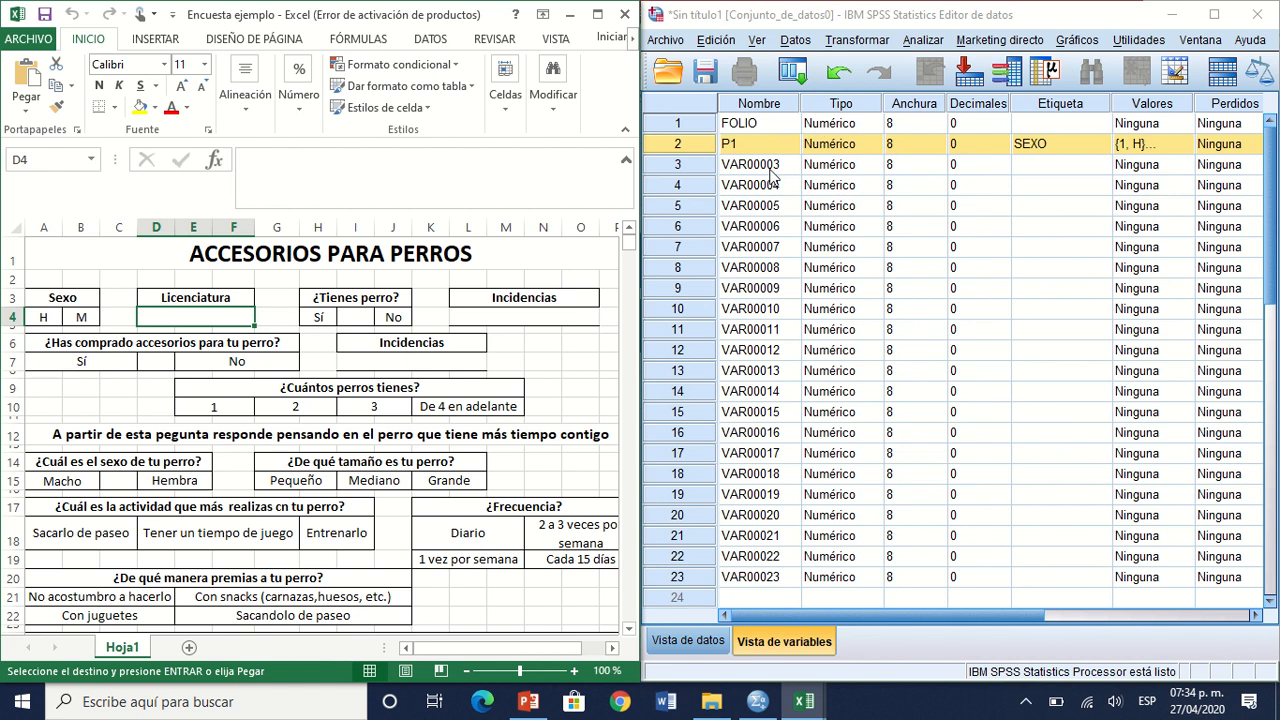
{"action": "left_click", "coordinate": [1013, 172]}
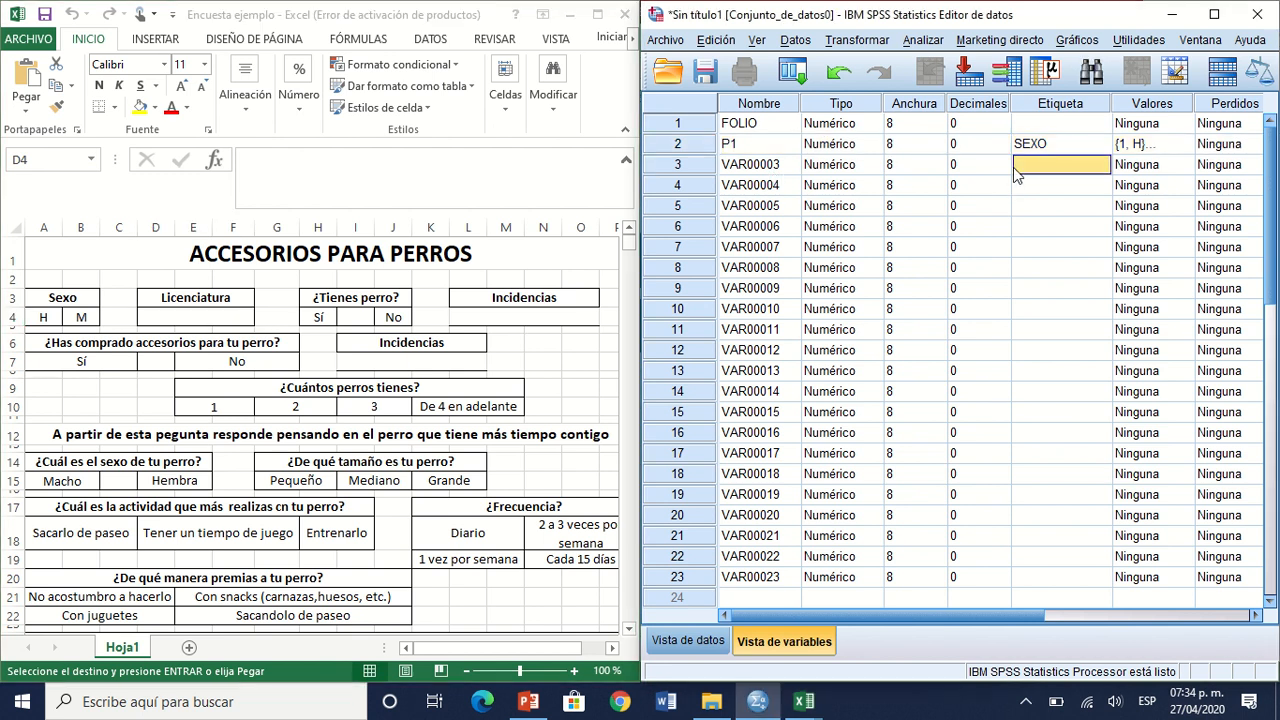
{"action": "left_click", "coordinate": [1165, 167]}
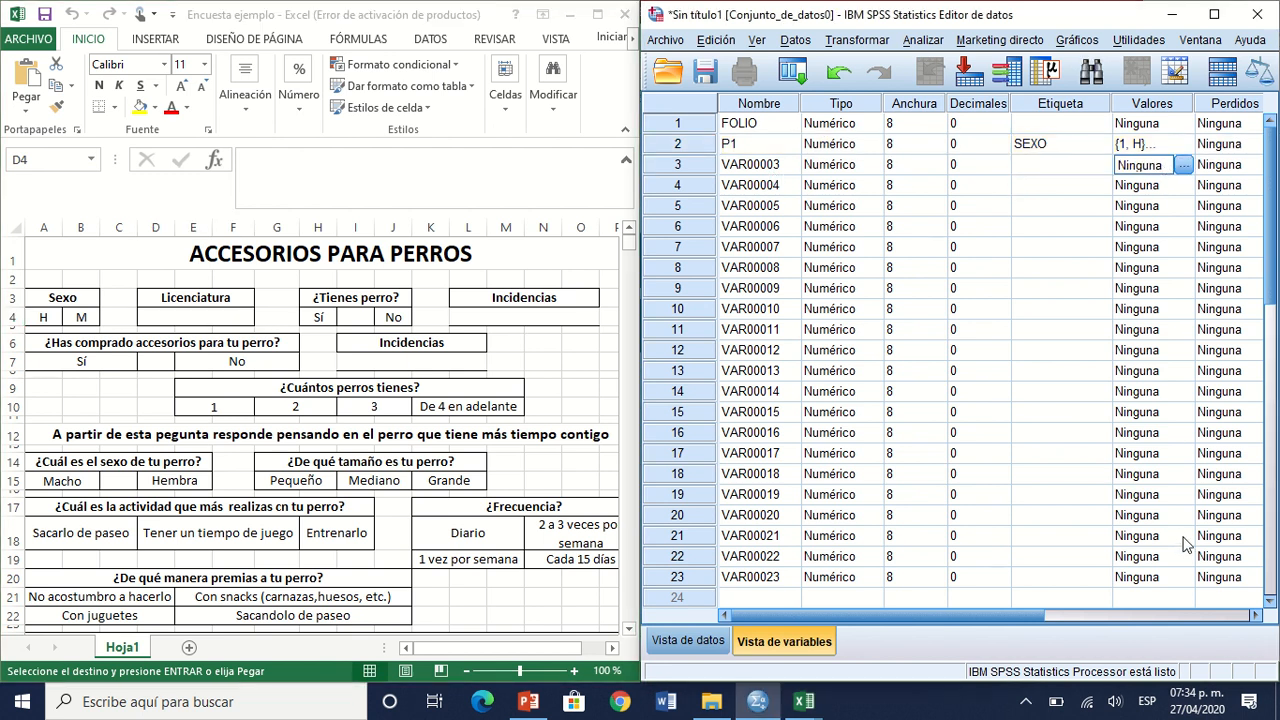
Step: Set the measurement level of all 23 variables to Escala, copying it down from P1 and finishing with FOLIO
{"action": "left_click", "coordinate": [1207, 620]}
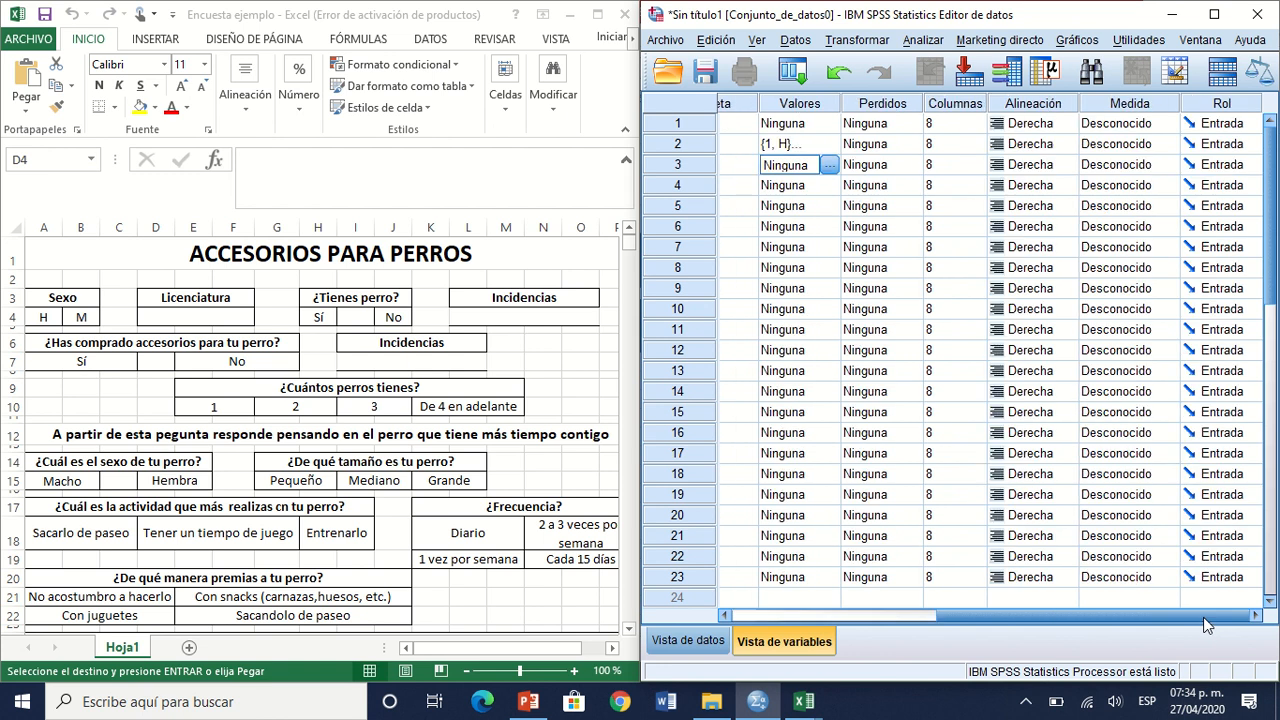
{"action": "left_click", "coordinate": [1124, 150]}
{"action": "left_click", "coordinate": [1124, 152]}
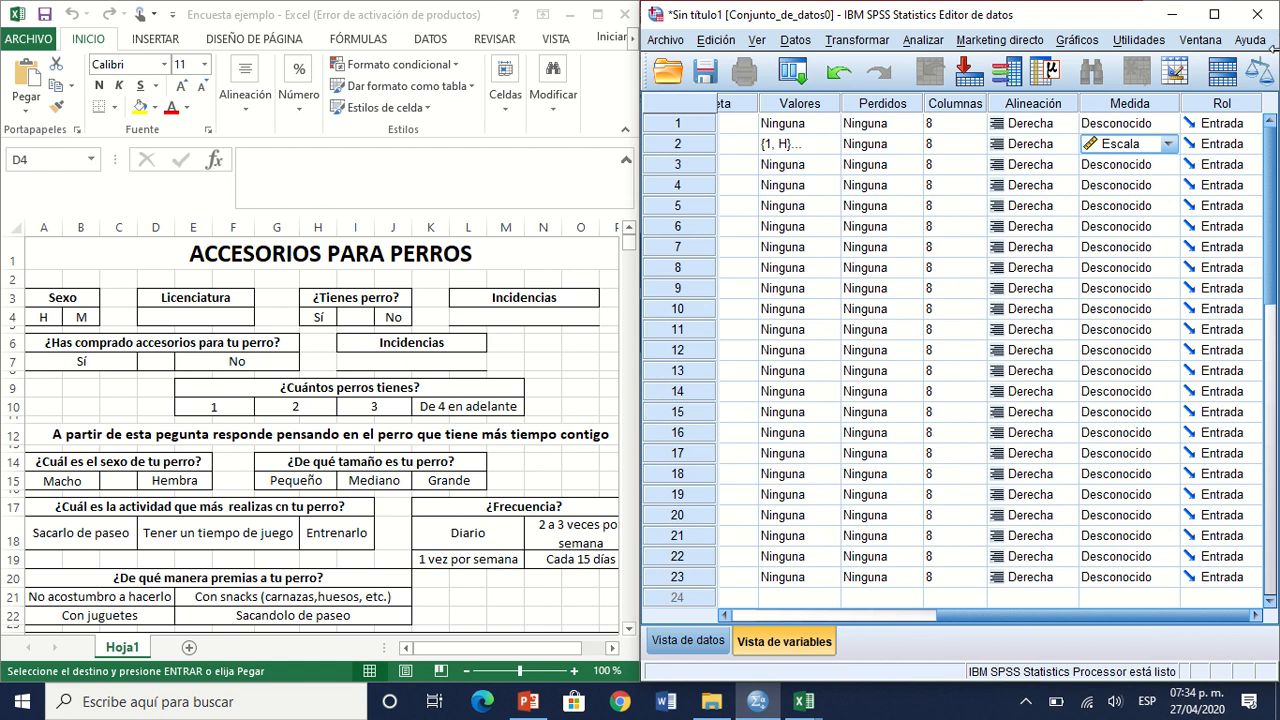
{"action": "key", "text": "Down"}
{"action": "key", "text": "ctrl+v"}
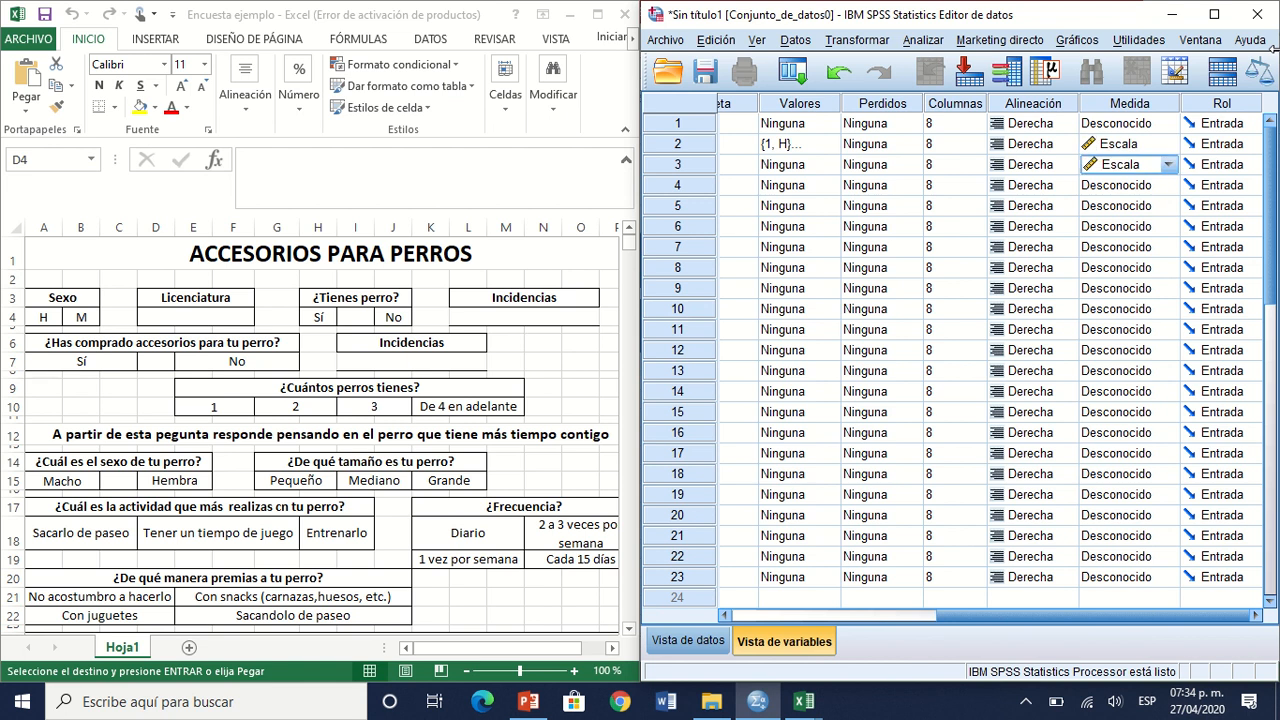
{"action": "key", "text": "Down"}
{"action": "type", "text": "Escala"}
{"action": "key", "text": "Down"}
{"action": "type", "text": "Escala"}
{"action": "key", "text": "Down"}
{"action": "key", "text": "ctrl+v"}
{"action": "key", "text": "Down"}
{"action": "key", "text": "ctrl+v"}
{"action": "key", "text": "Down"}
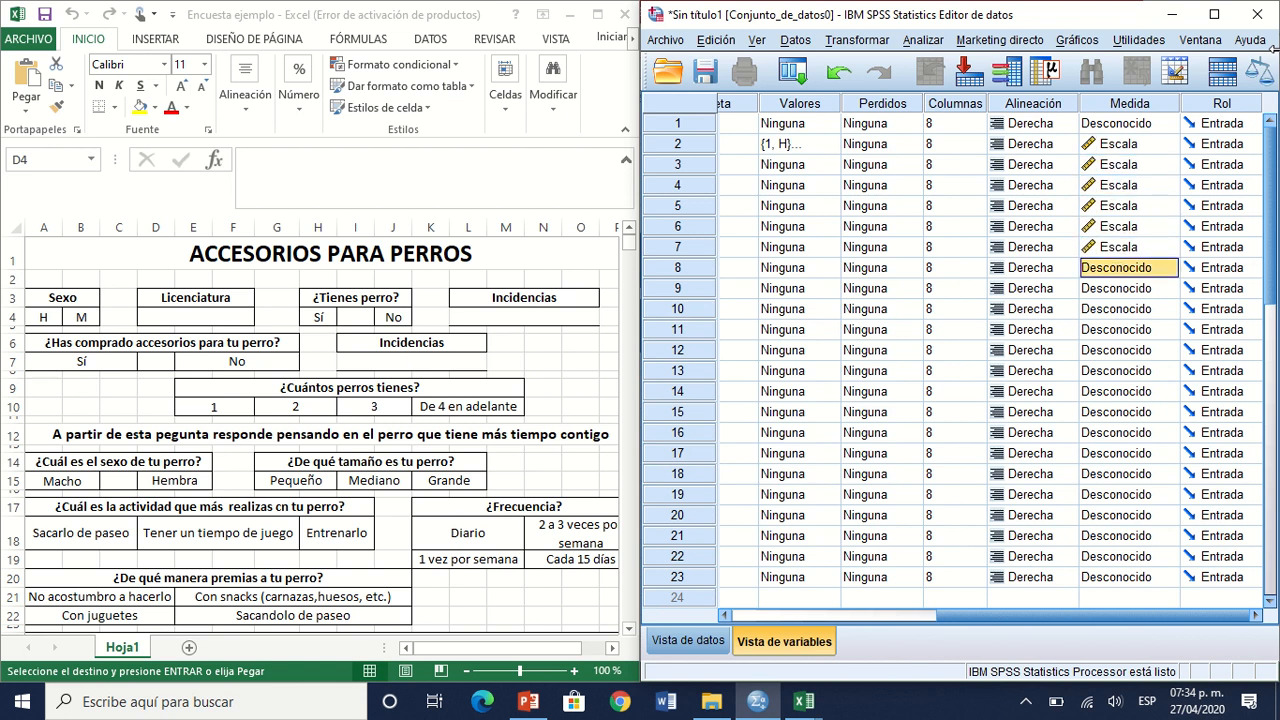
{"action": "key", "text": "ctrl+v"}
{"action": "key", "text": "Down"}
{"action": "key", "text": "ctrl+v"}
{"action": "key", "text": "Down"}
{"action": "key", "text": "ctrl+v"}
{"action": "key", "text": "Down"}
{"action": "key", "text": "ctrl+v"}
{"action": "key", "text": "Down"}
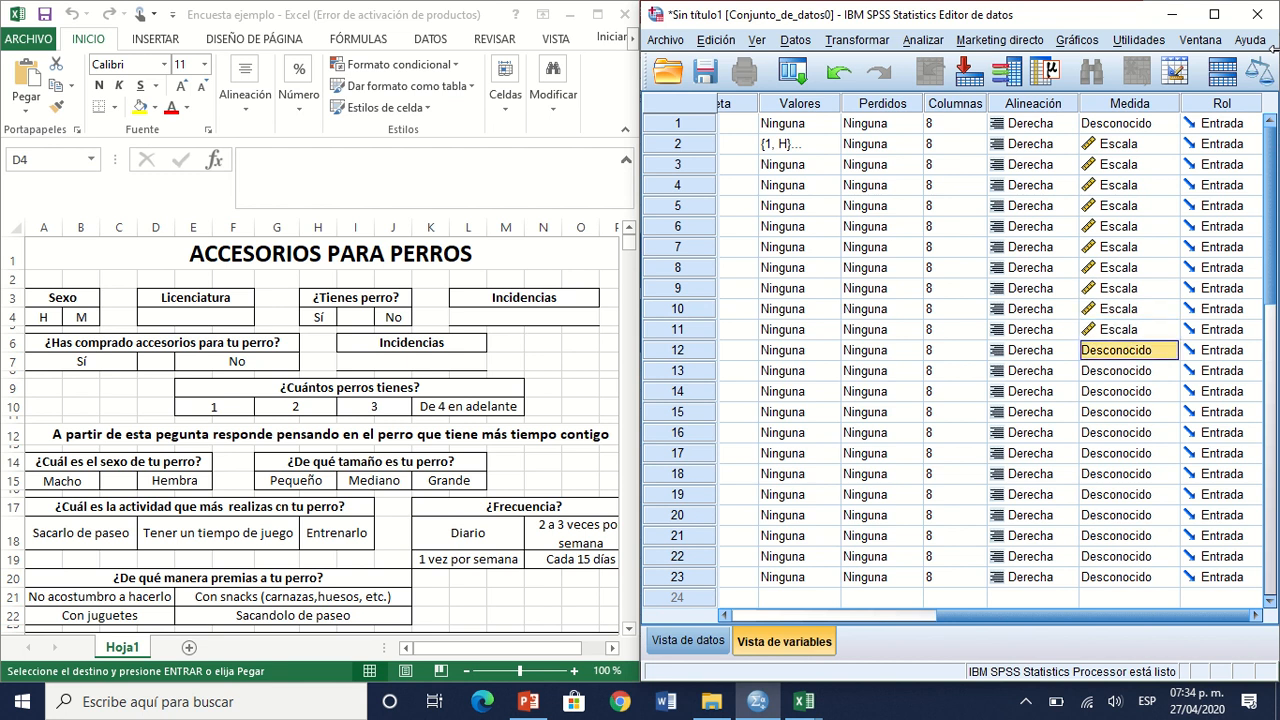
{"action": "key", "text": "ctrl+v"}
{"action": "key", "text": "Down"}
{"action": "key", "text": "ctrl+v"}
{"action": "key", "text": "Down"}
{"action": "key", "text": "ctrl+v"}
{"action": "key", "text": "Down"}
{"action": "key", "text": "ctrl+v"}
{"action": "key", "text": "Down"}
{"action": "key", "text": "ctrl+v"}
{"action": "key", "text": "Down"}
{"action": "key", "text": "ctrl+v"}
{"action": "key", "text": "Down"}
{"action": "key", "text": "ctrl+v"}
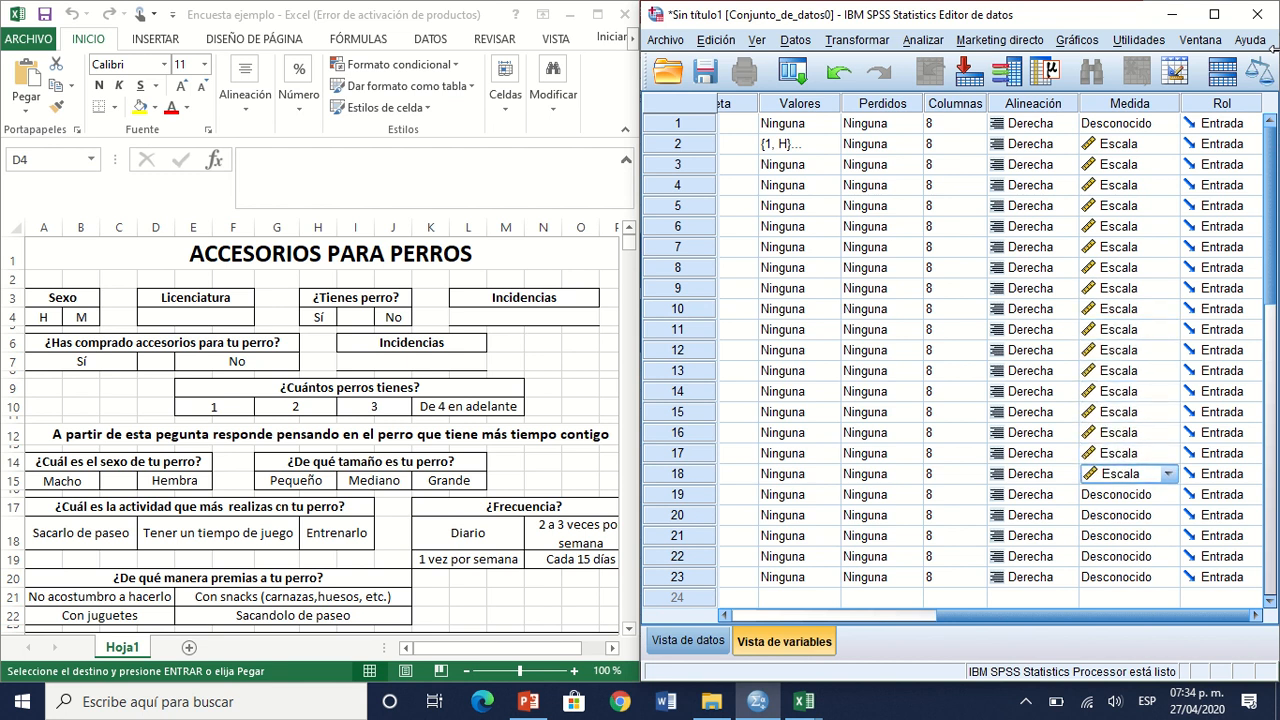
{"action": "key", "text": "Down"}
{"action": "key", "text": "ctrl+v"}
{"action": "key", "text": "Down"}
{"action": "key", "text": "ctrl+v"}
{"action": "key", "text": "Down"}
{"action": "key", "text": "ctrl+v"}
{"action": "key", "text": "Down"}
{"action": "key", "text": "ctrl+v"}
{"action": "key", "text": "Down"}
{"action": "key", "text": "ctrl+v"}
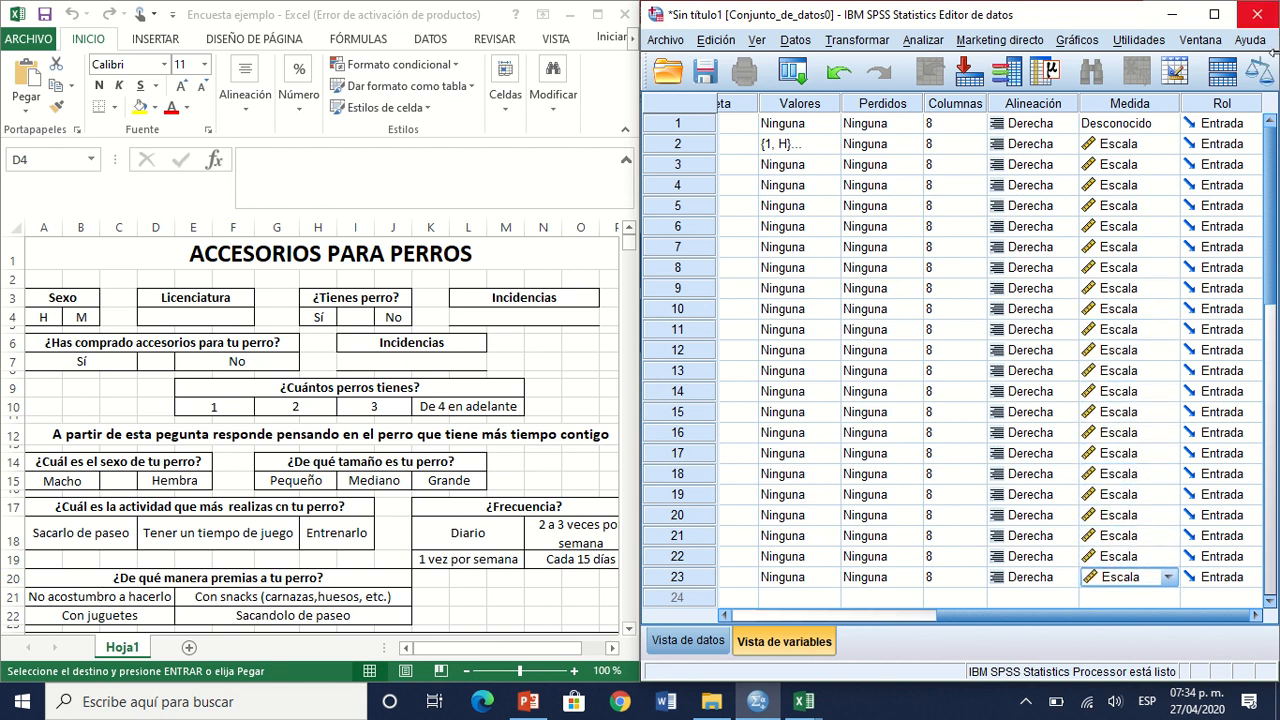
{"action": "left_click", "coordinate": [1166, 124]}
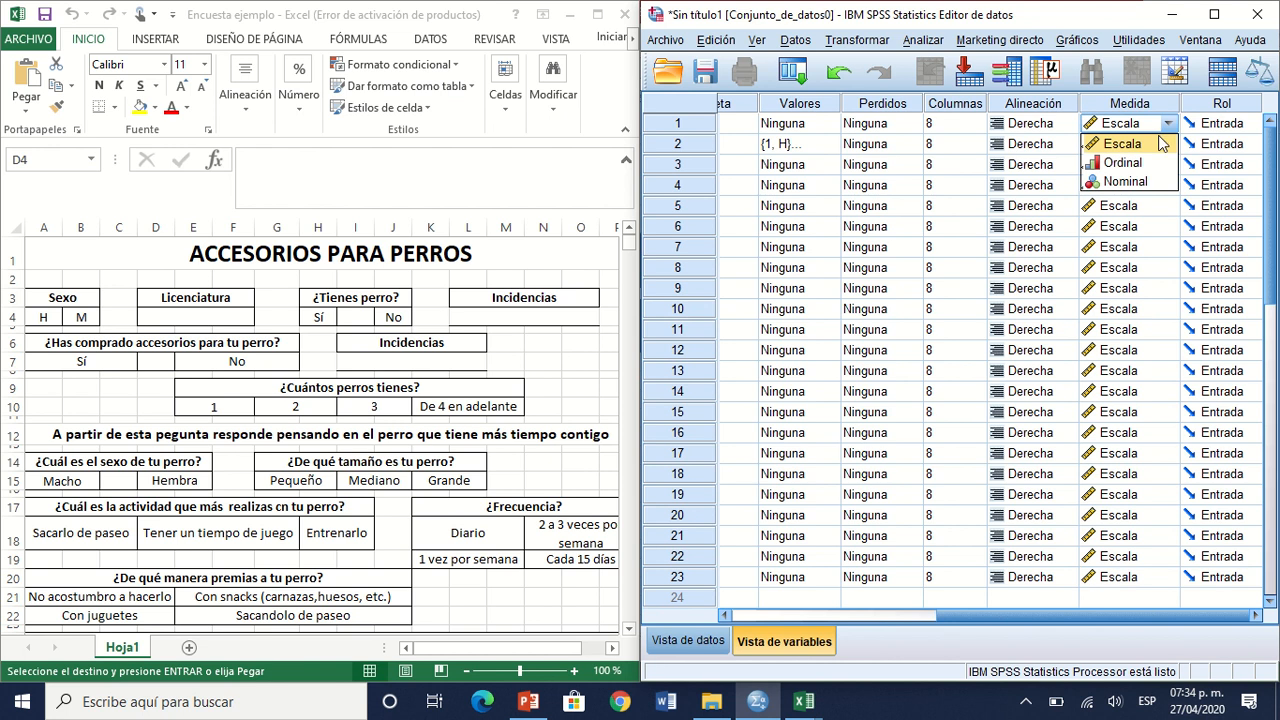
{"action": "left_click", "coordinate": [860, 214]}
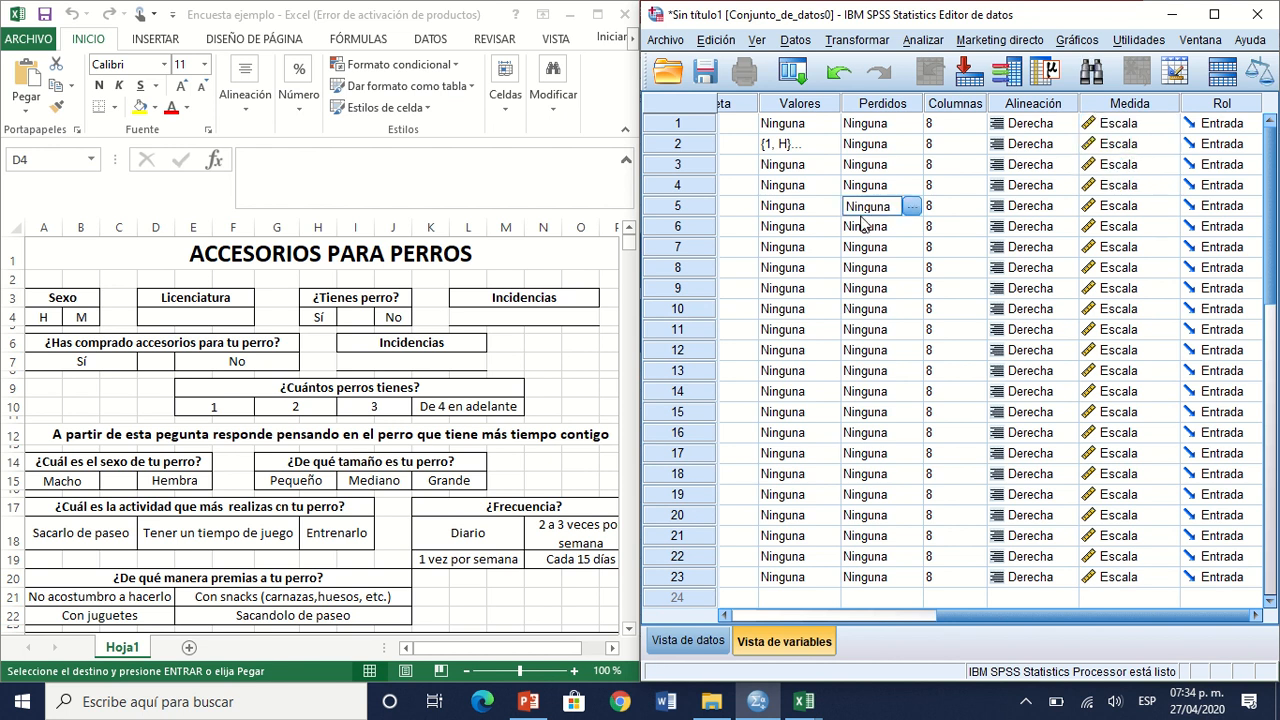
Step: Rename the third variable as P3
{"action": "key", "text": "Left"}
{"action": "key", "text": "Left"}
{"action": "key", "text": "Left"}
{"action": "key", "text": "Left"}
{"action": "key", "text": "Left"}
{"action": "key", "text": "Left"}
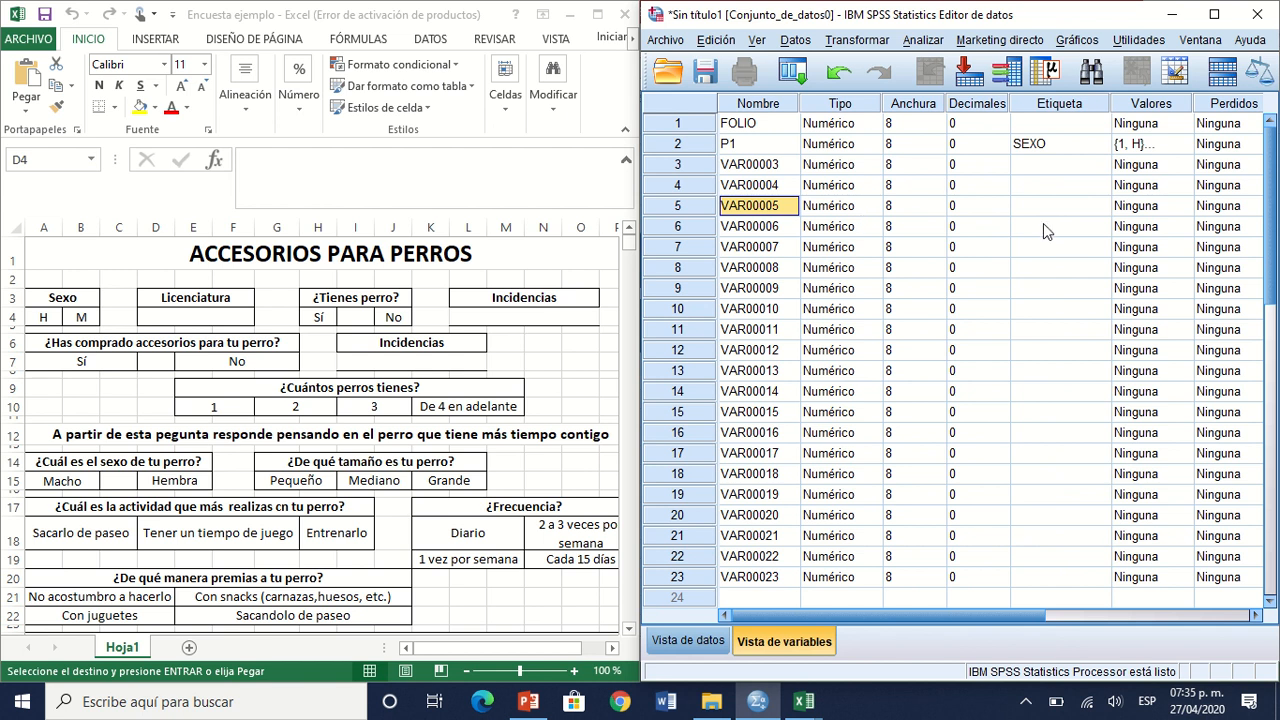
{"action": "left_click", "coordinate": [1047, 188]}
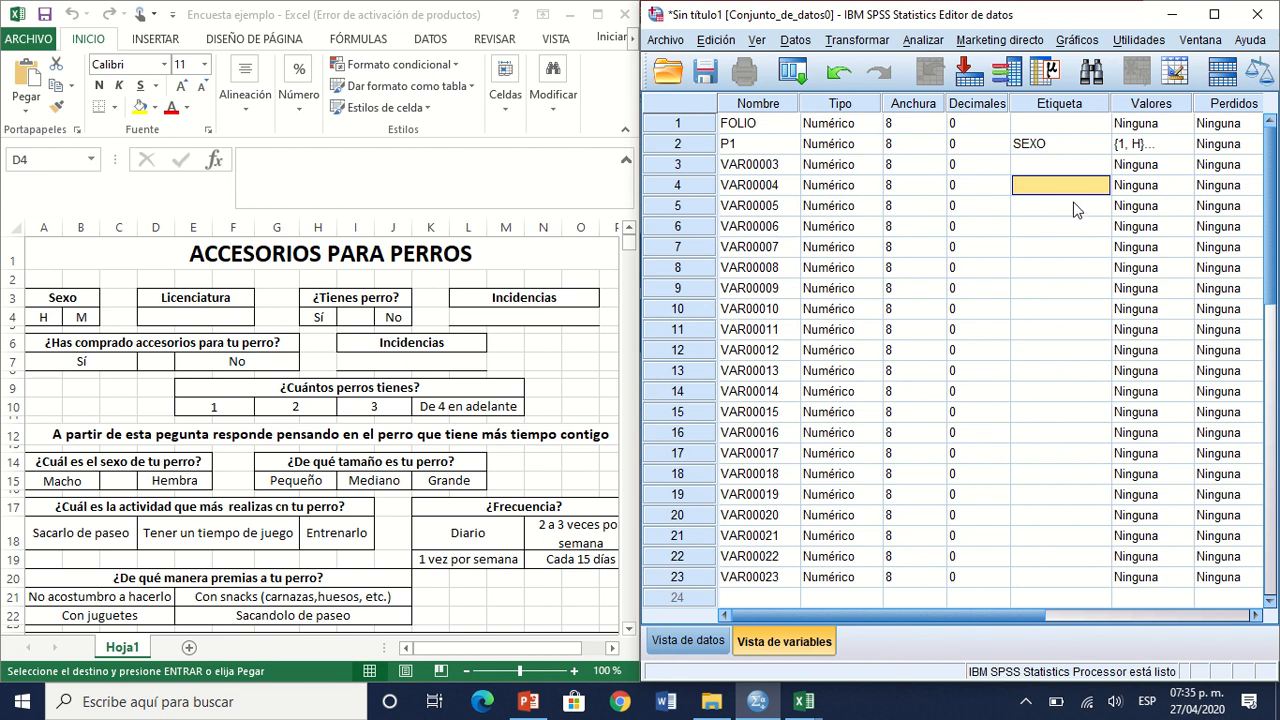
{"action": "left_click", "coordinate": [1046, 173]}
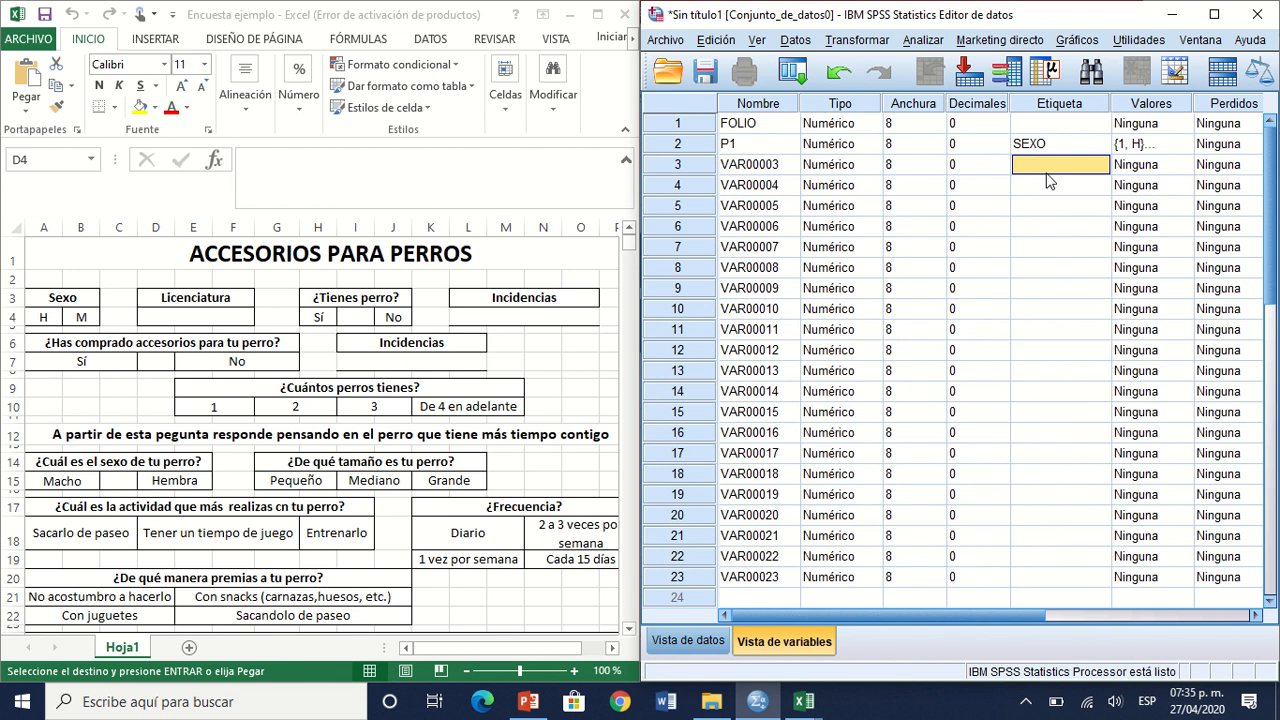
{"action": "left_click", "coordinate": [763, 170]}
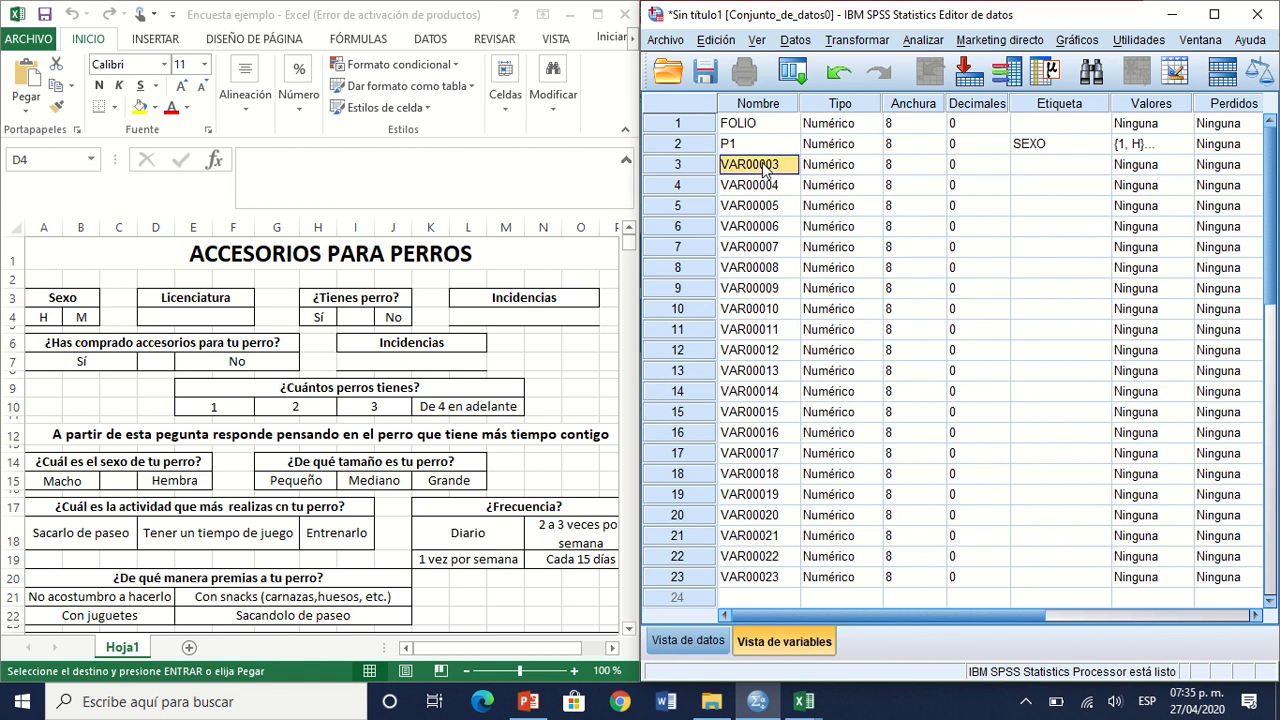
{"action": "type", "text": "P3"}
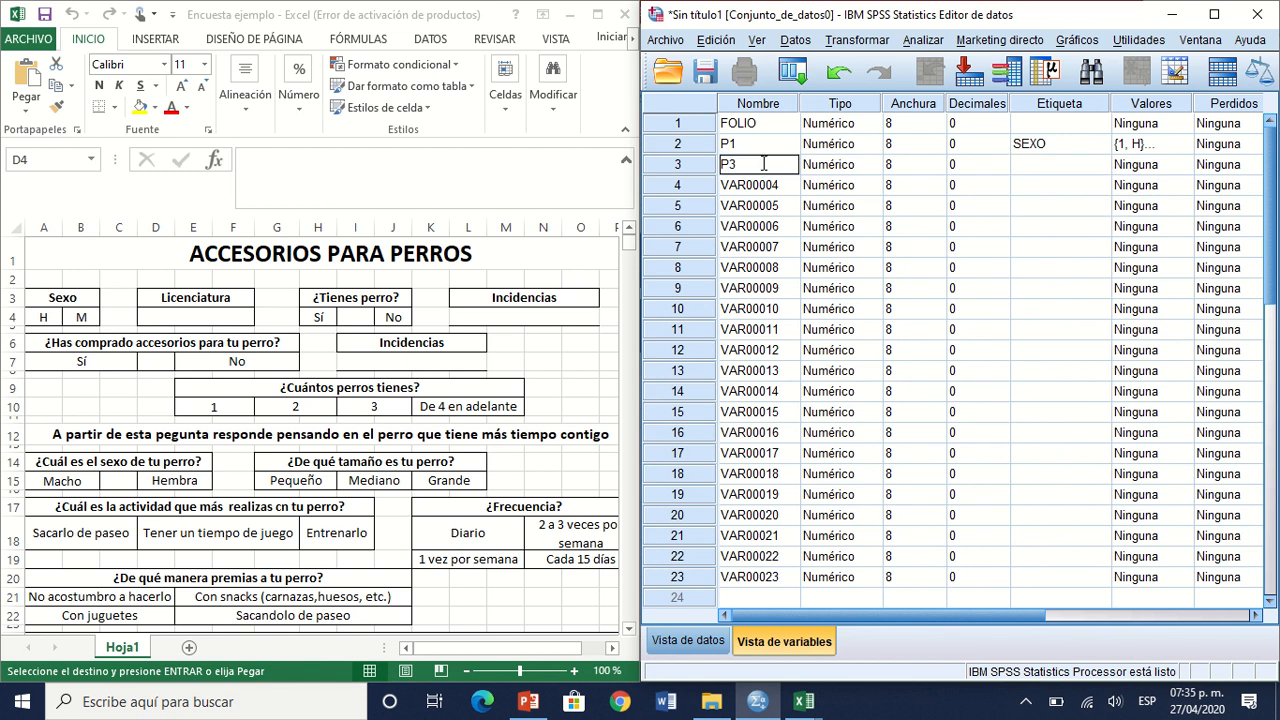
Step: Copy the question "¿Tienes perro?" from the Excel questionnaire and paste it in SPSS as the label of variable P3
{"action": "left_click", "coordinate": [375, 303]}
{"action": "left_click", "coordinate": [370, 296]}
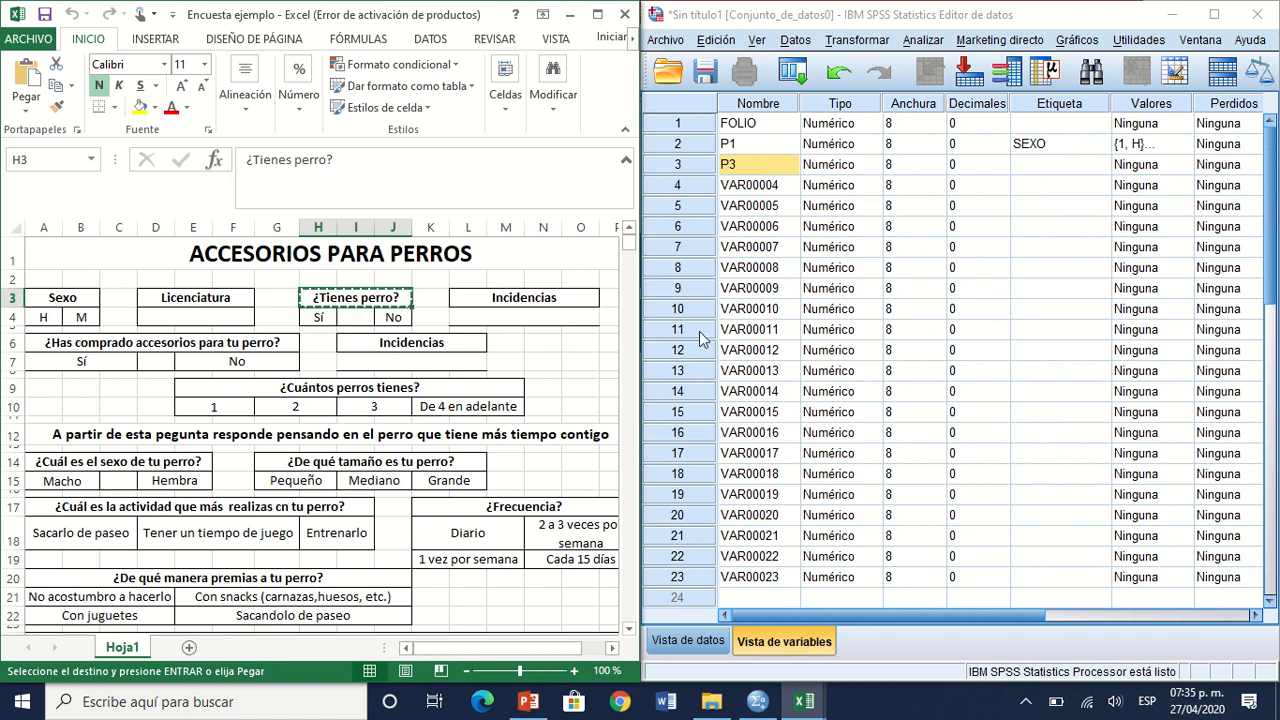
{"action": "left_click", "coordinate": [1088, 164]}
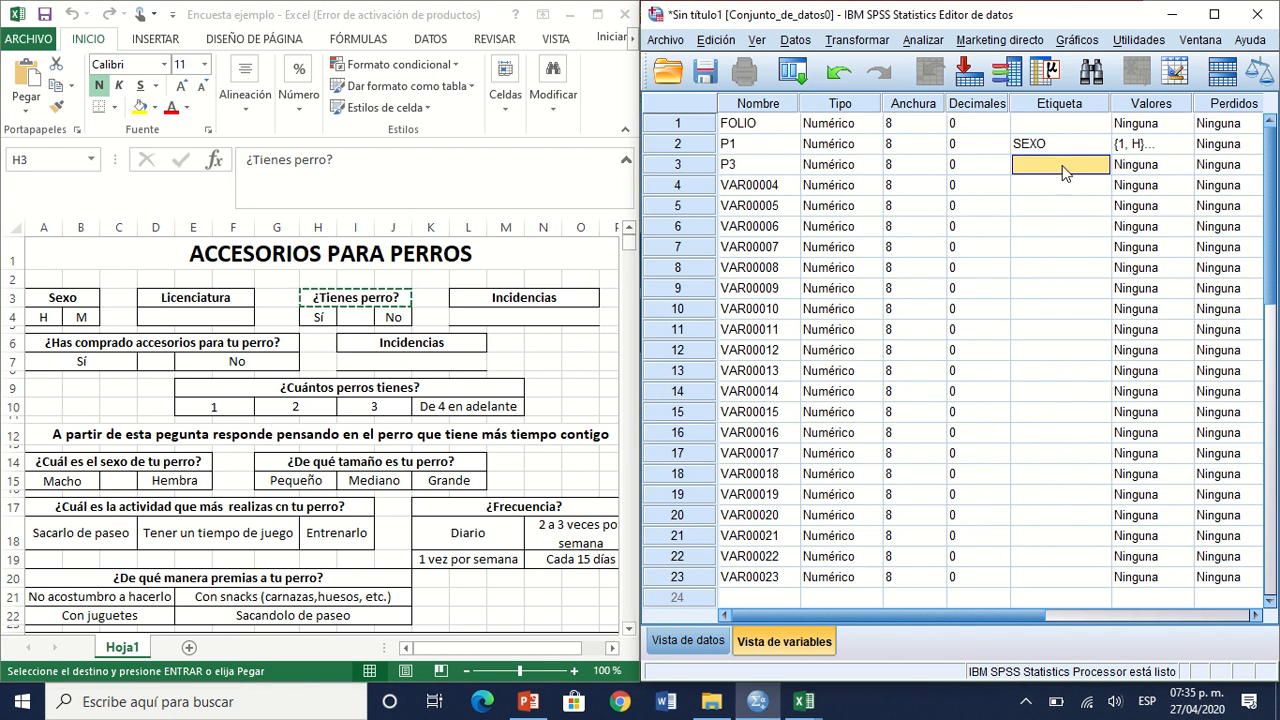
{"action": "type", "text": "¿Tienes perro?"}
Step: Define the value labels of variable P3 as 1 = SÍ and 2 = NO
{"action": "left_click", "coordinate": [1177, 172]}
{"action": "left_click", "coordinate": [1184, 166]}
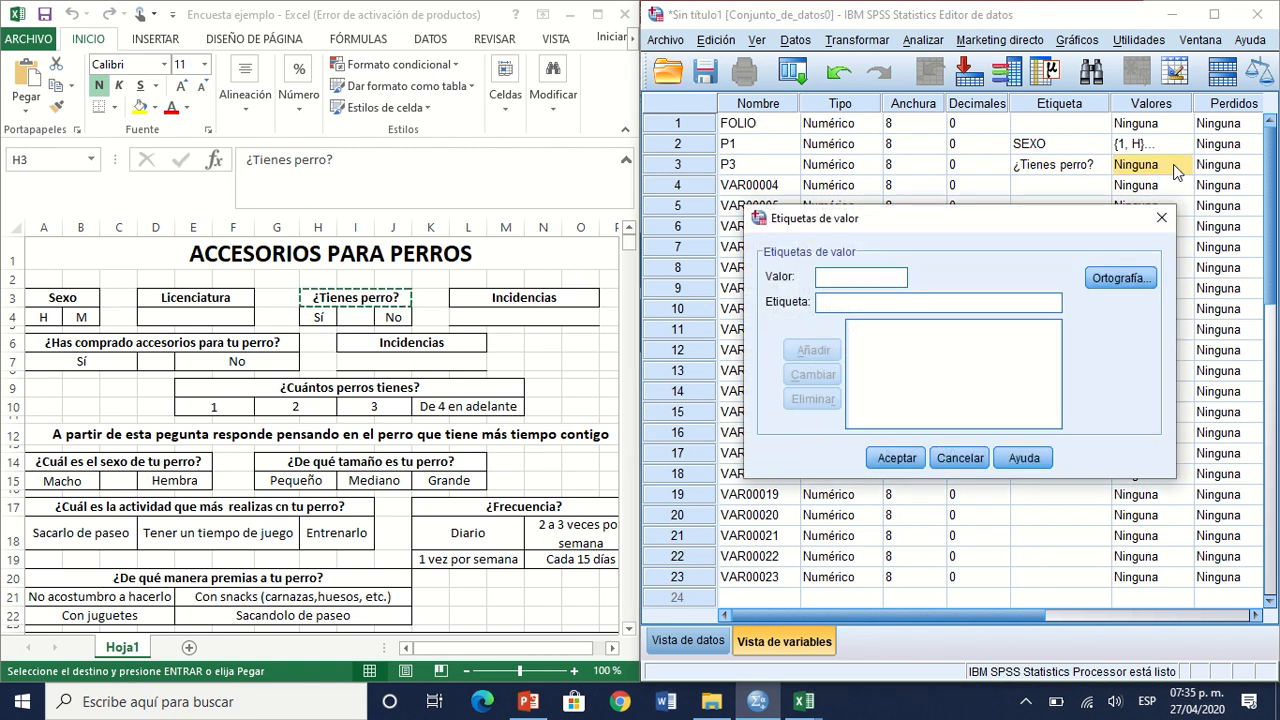
{"action": "type", "text": "1"}
{"action": "key", "text": "Tab"}
{"action": "type", "text": "Sí"}
{"action": "key", "text": "Return"}
{"action": "type", "text": "2"}
{"action": "key", "text": "Tab"}
{"action": "type", "text": "NO"}
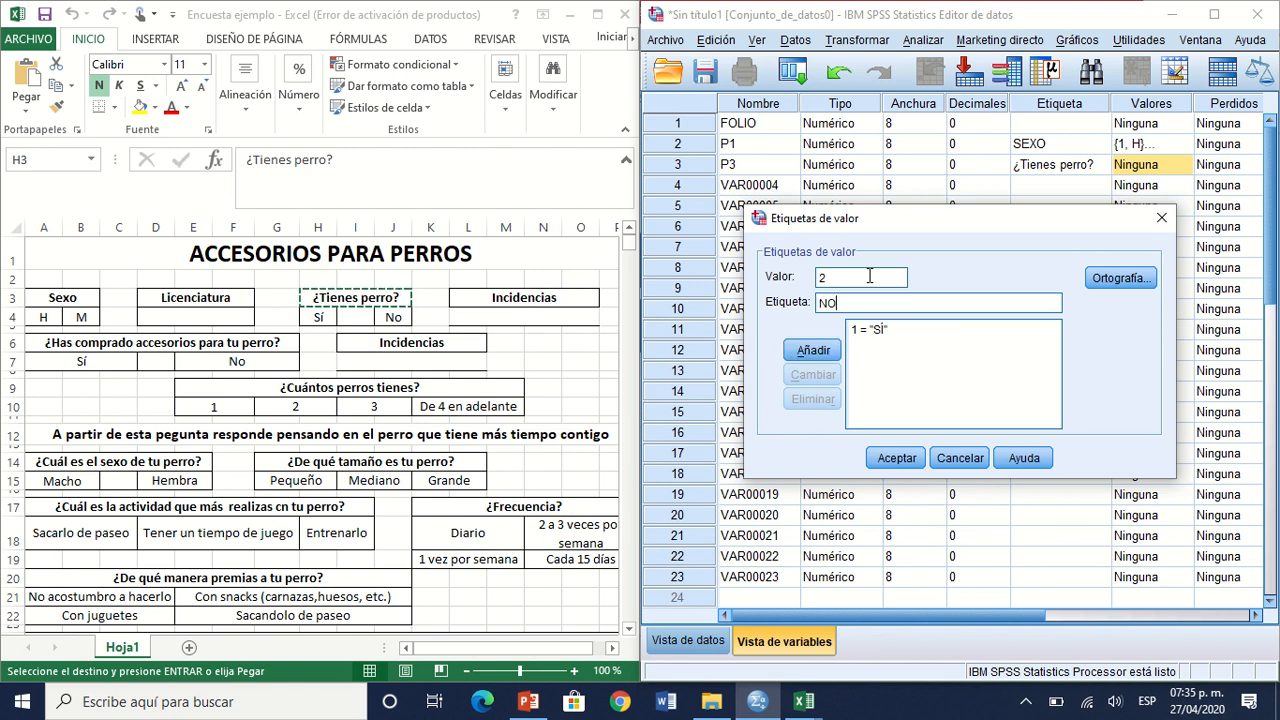
{"action": "key", "text": "Return"}
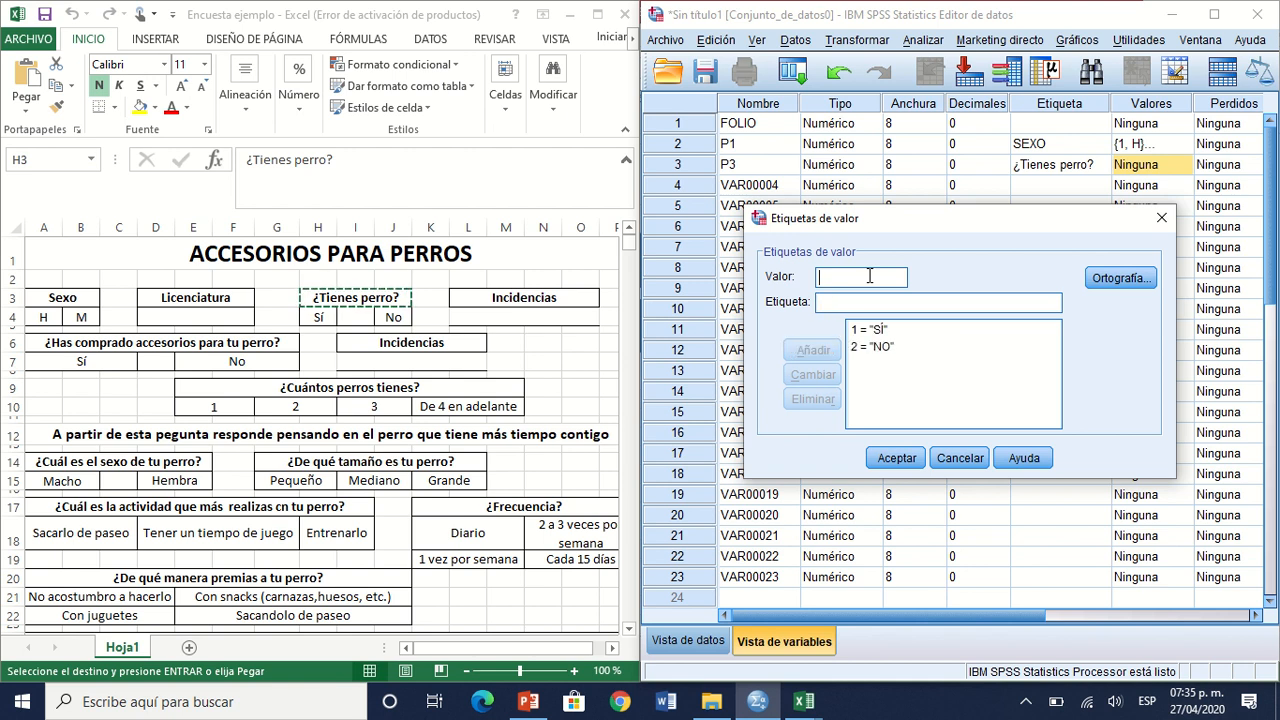
{"action": "left_click", "coordinate": [905, 457]}
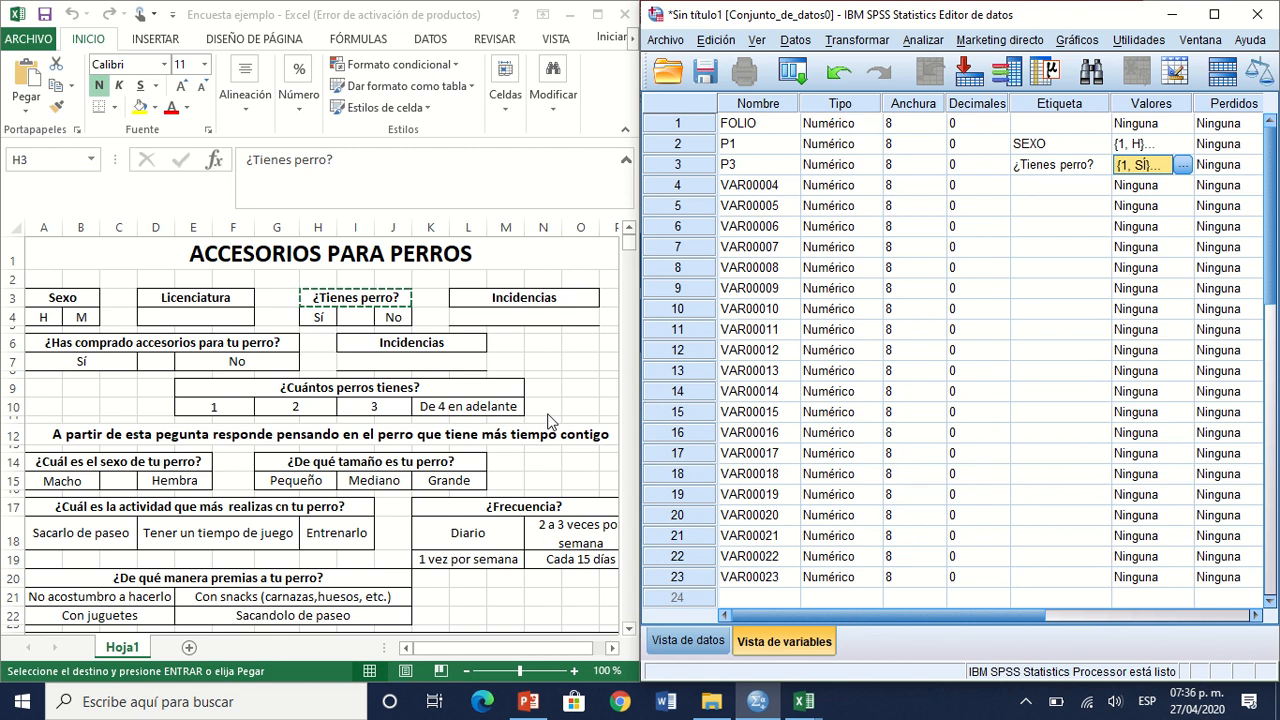
{"action": "left_click", "coordinate": [525, 316]}
{"action": "left_click", "coordinate": [525, 316]}
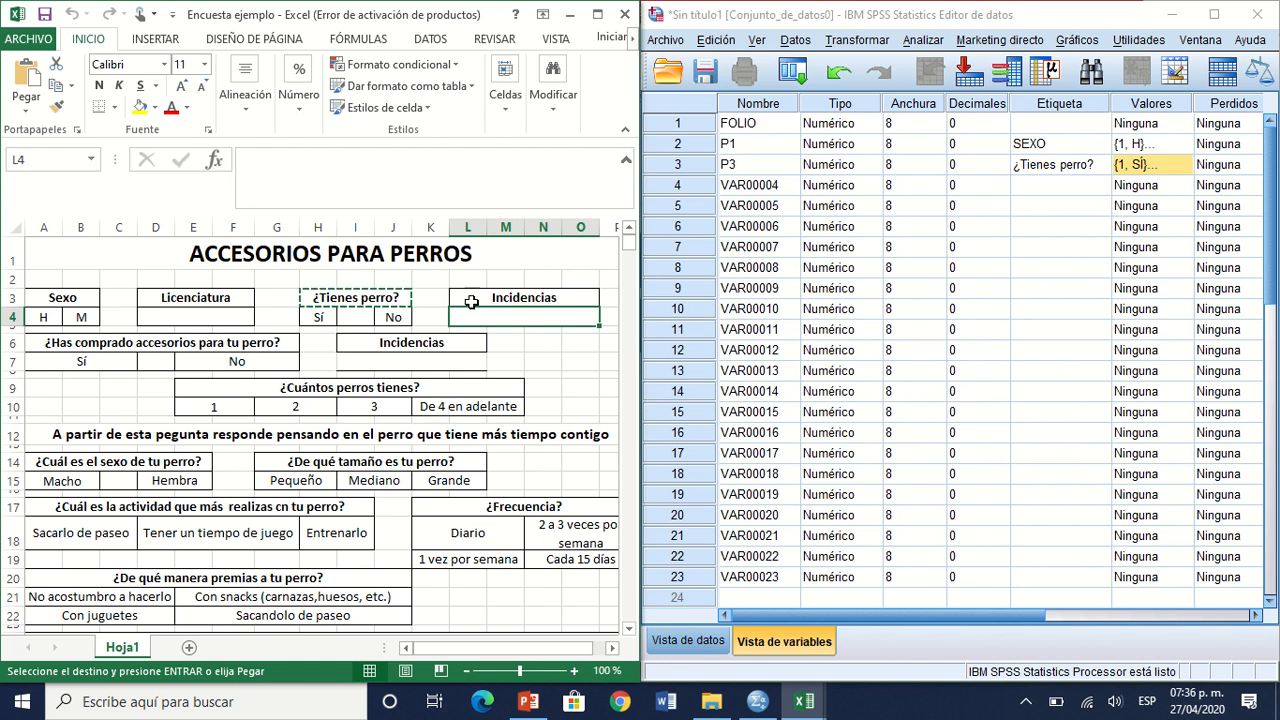
Step: Rename the fourth variable as P5 and give it the Excel question "¿Has comprado accesorios para tu perro?" as its label
{"action": "left_click", "coordinate": [272, 340]}
{"action": "key", "text": "ctrl+c"}
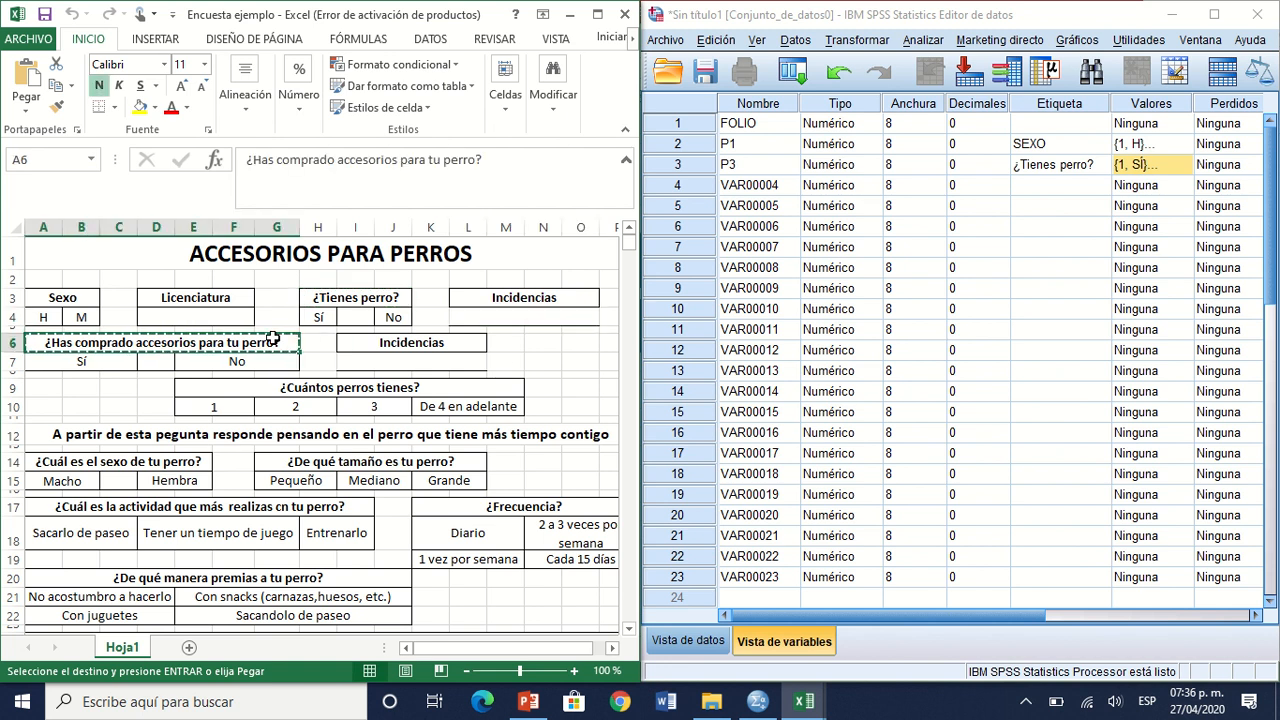
{"action": "left_click", "coordinate": [778, 186]}
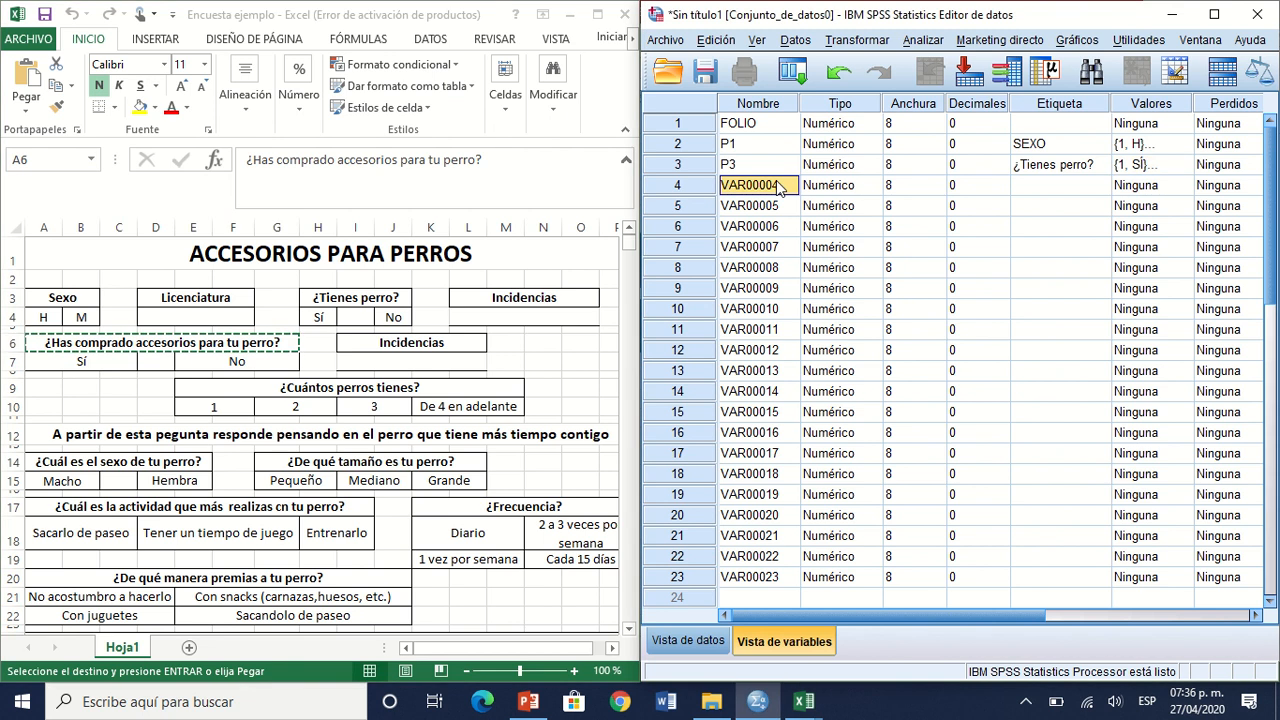
{"action": "type", "text": "P5"}
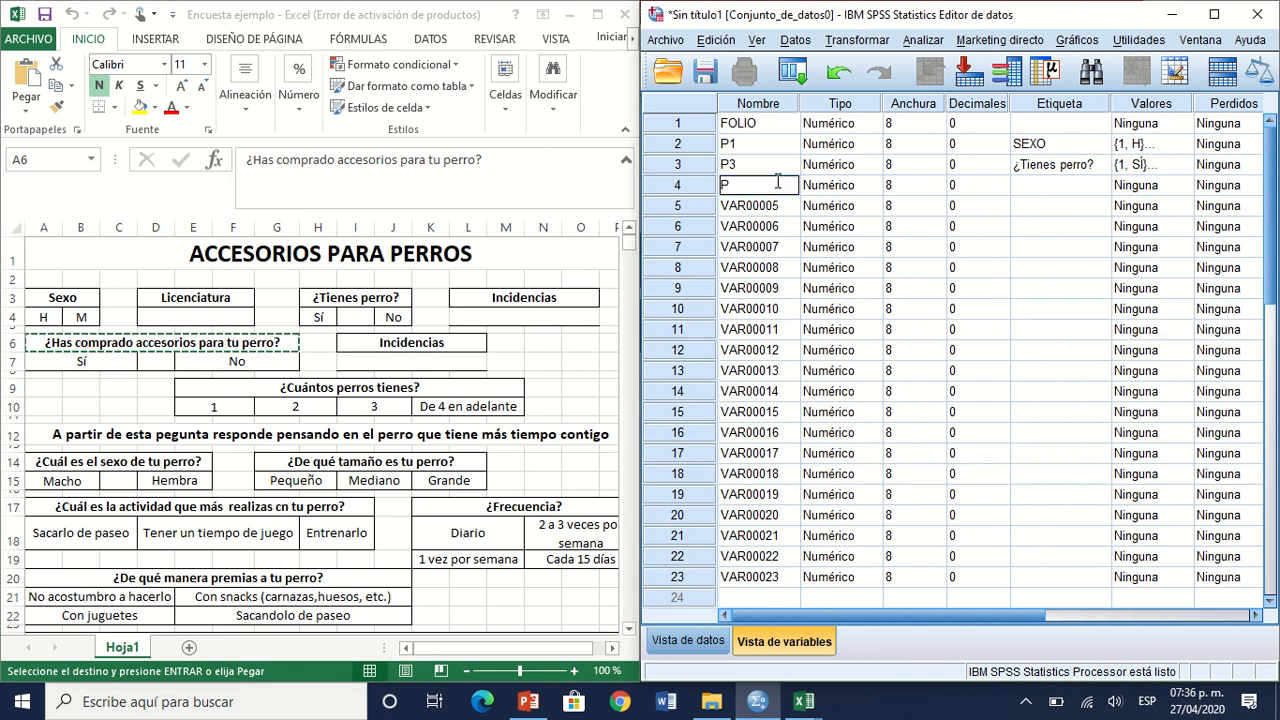
{"action": "key", "text": "Tab"}
{"action": "key", "text": "Tab"}
{"action": "key", "text": "Tab"}
{"action": "key", "text": "Tab"}
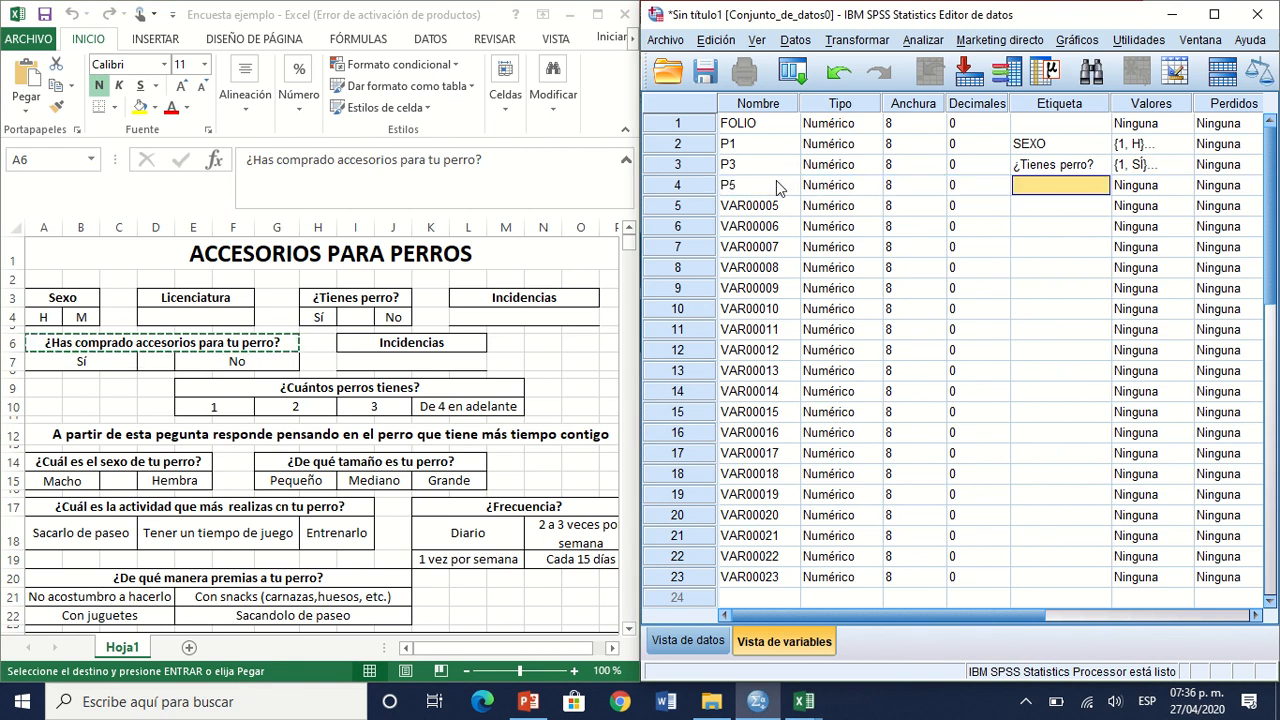
{"action": "key", "text": "ctrl+v"}
Step: Copy the value labels of variable P3 to variable P5
{"action": "left_click", "coordinate": [1143, 170]}
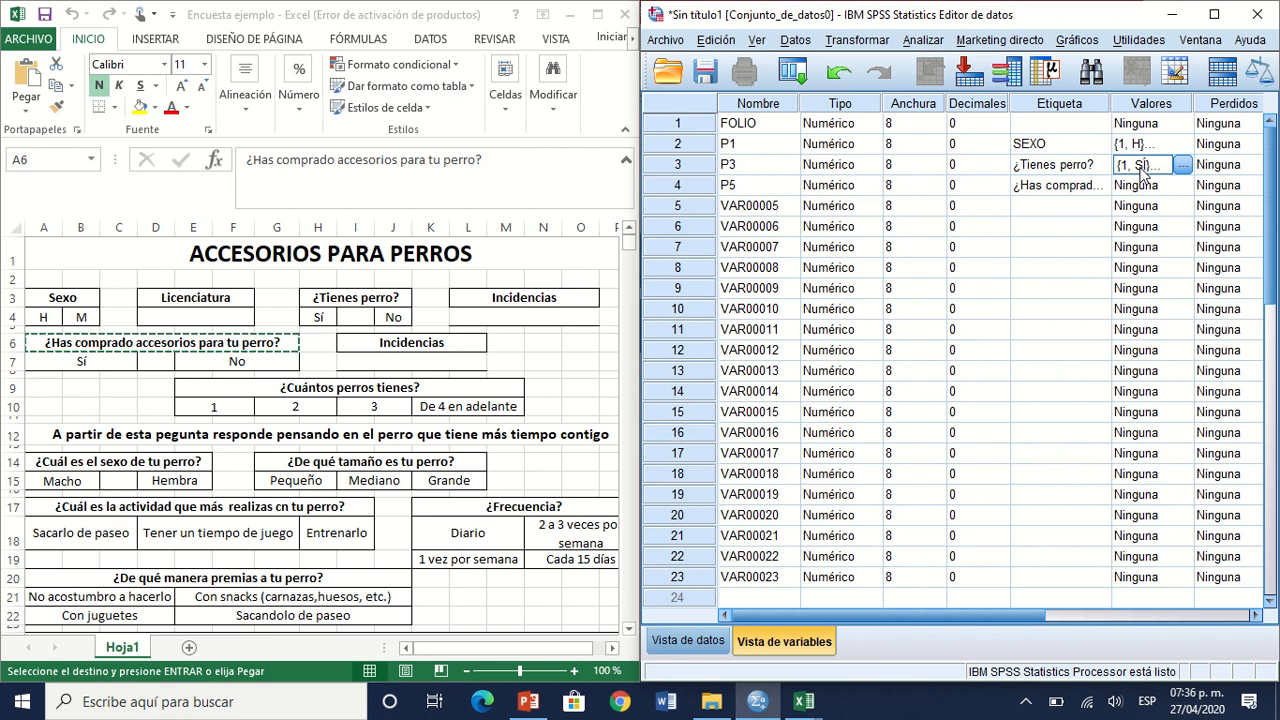
{"action": "key", "text": "ctrl+c"}
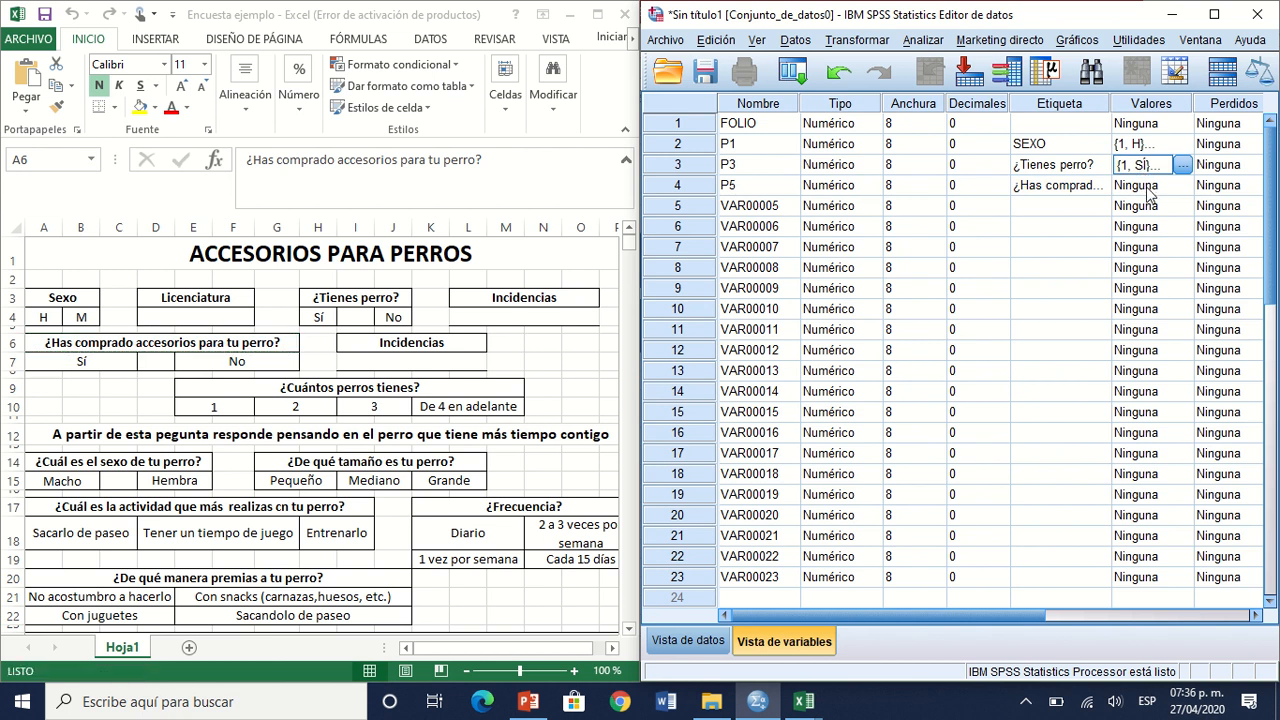
{"action": "left_click", "coordinate": [1148, 188]}
{"action": "key", "text": "ctrl+v"}
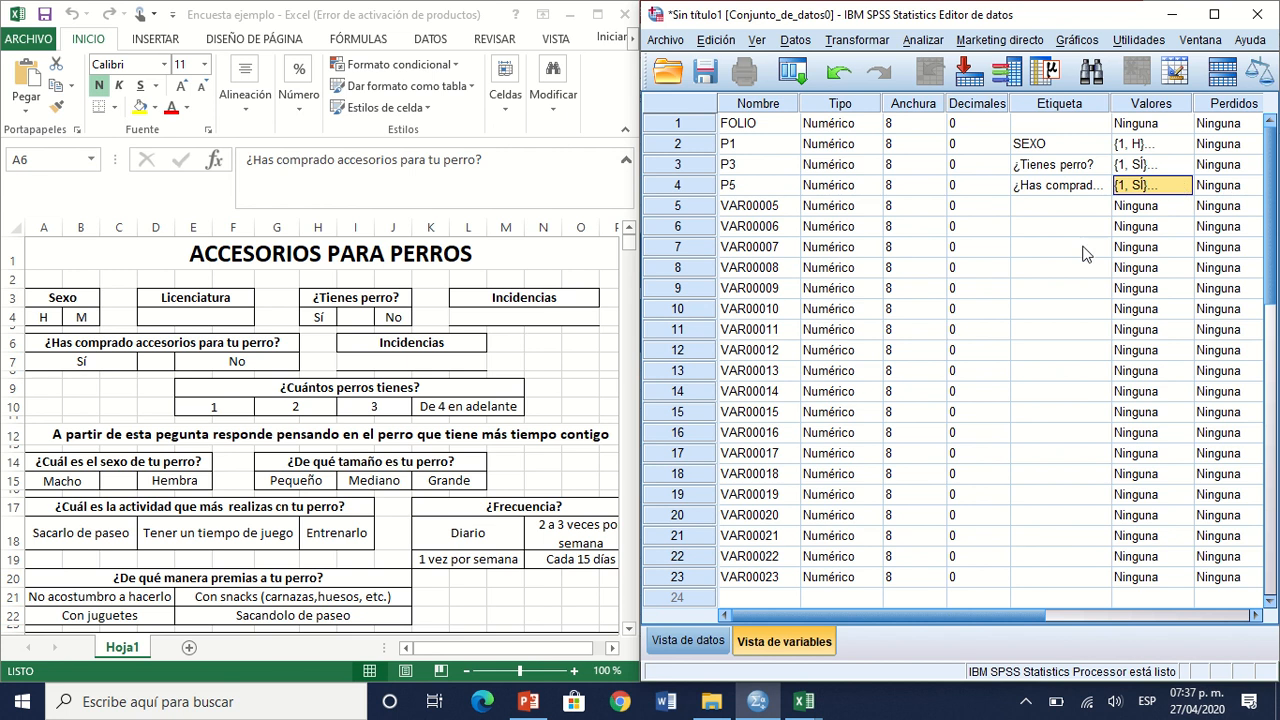
Step: Change the label of value 2 to "No" in the value labels of variable P5
{"action": "left_click", "coordinate": [1183, 188]}
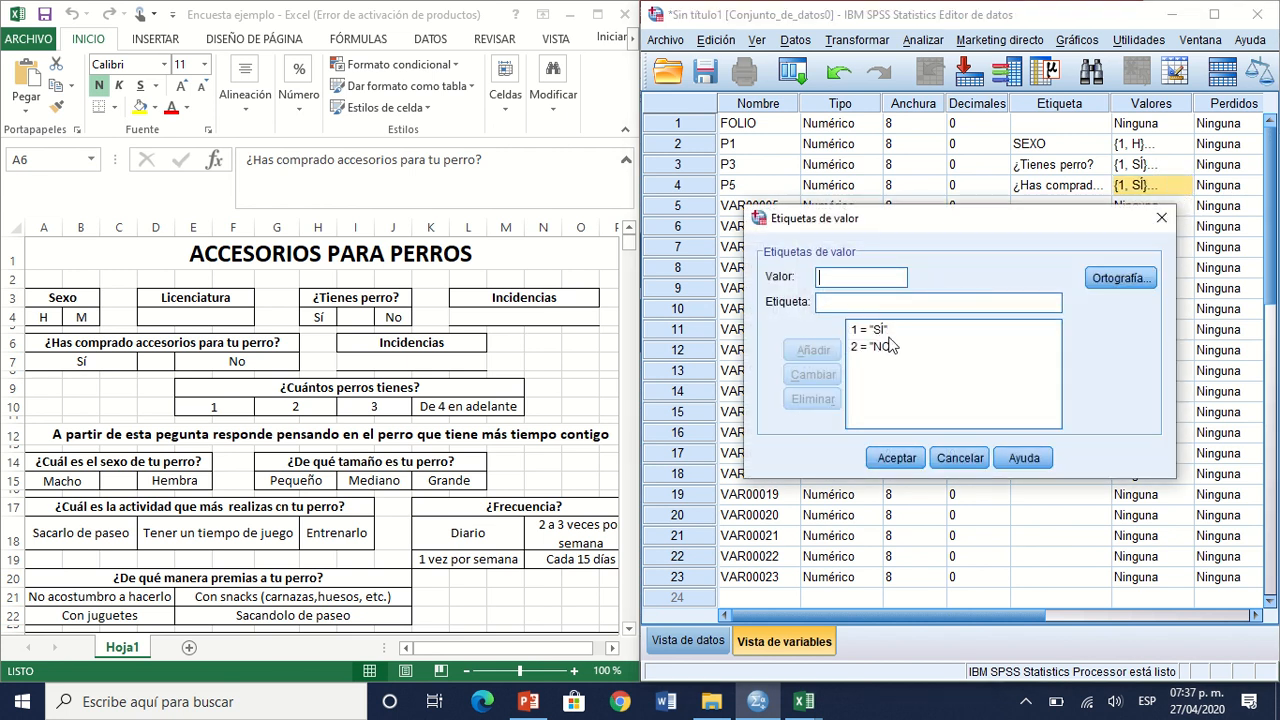
{"action": "left_click", "coordinate": [878, 400]}
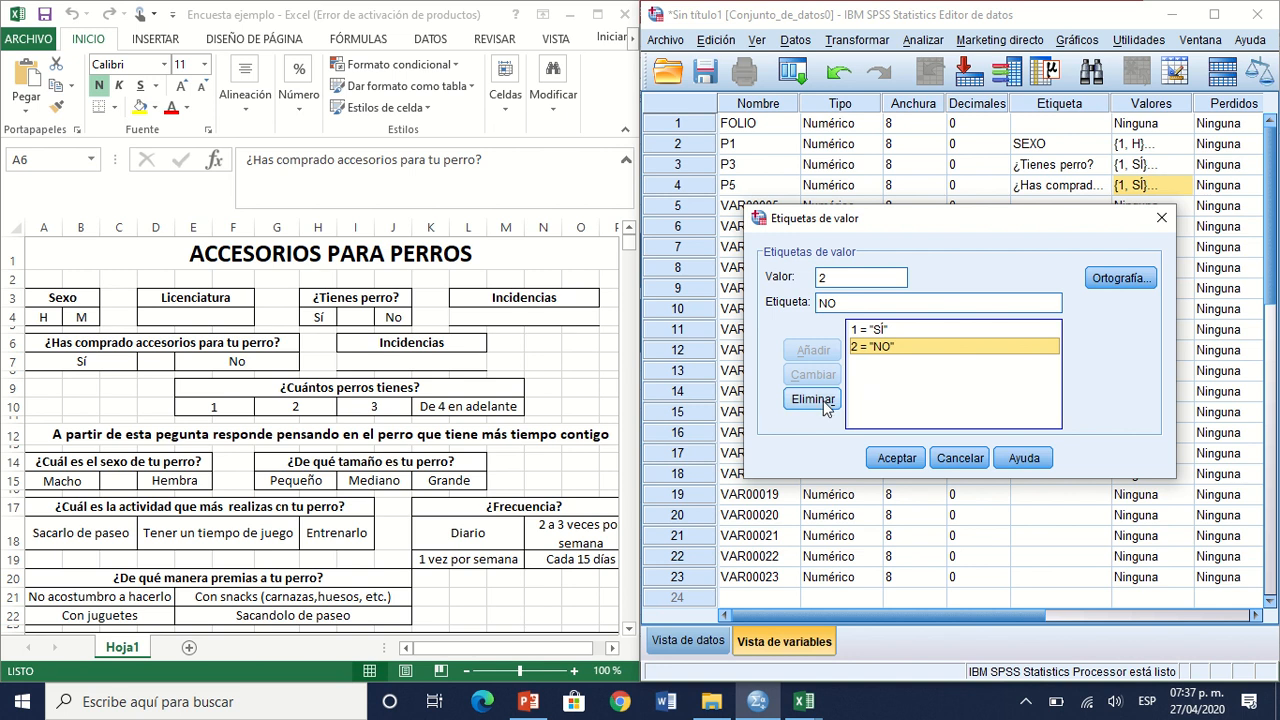
{"action": "double_click", "coordinate": [824, 303]}
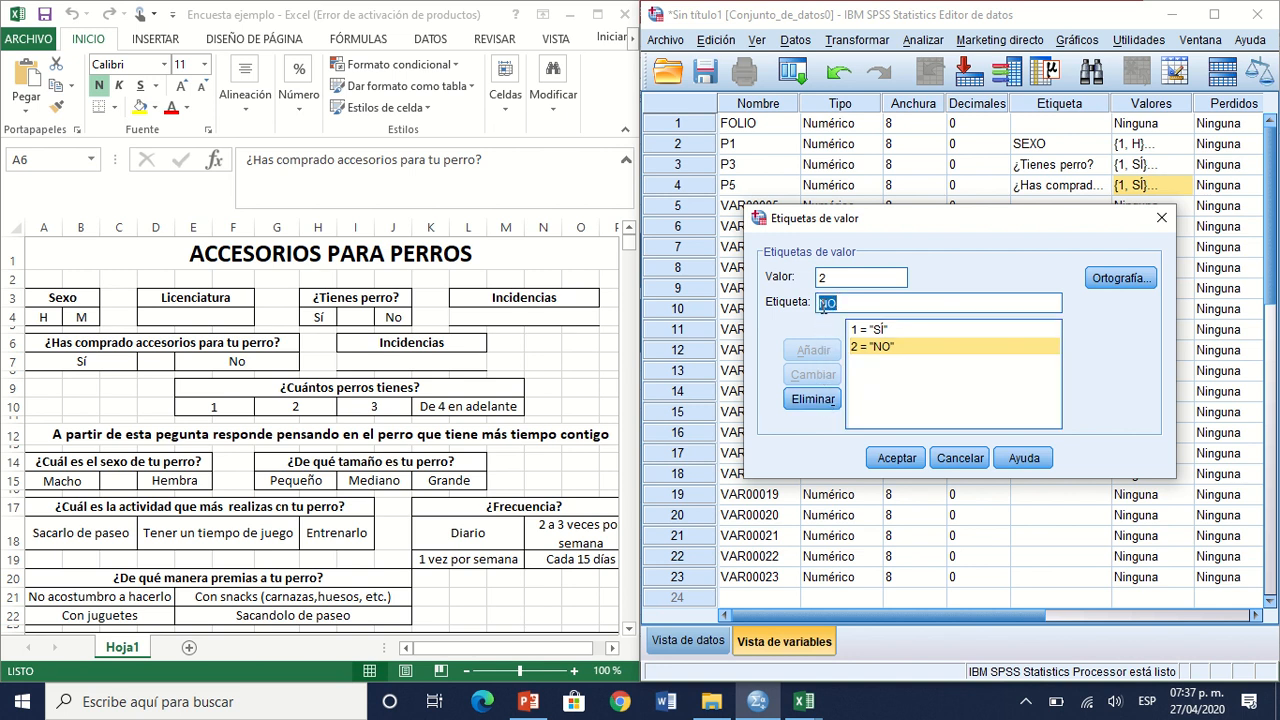
{"action": "type", "text": "No"}
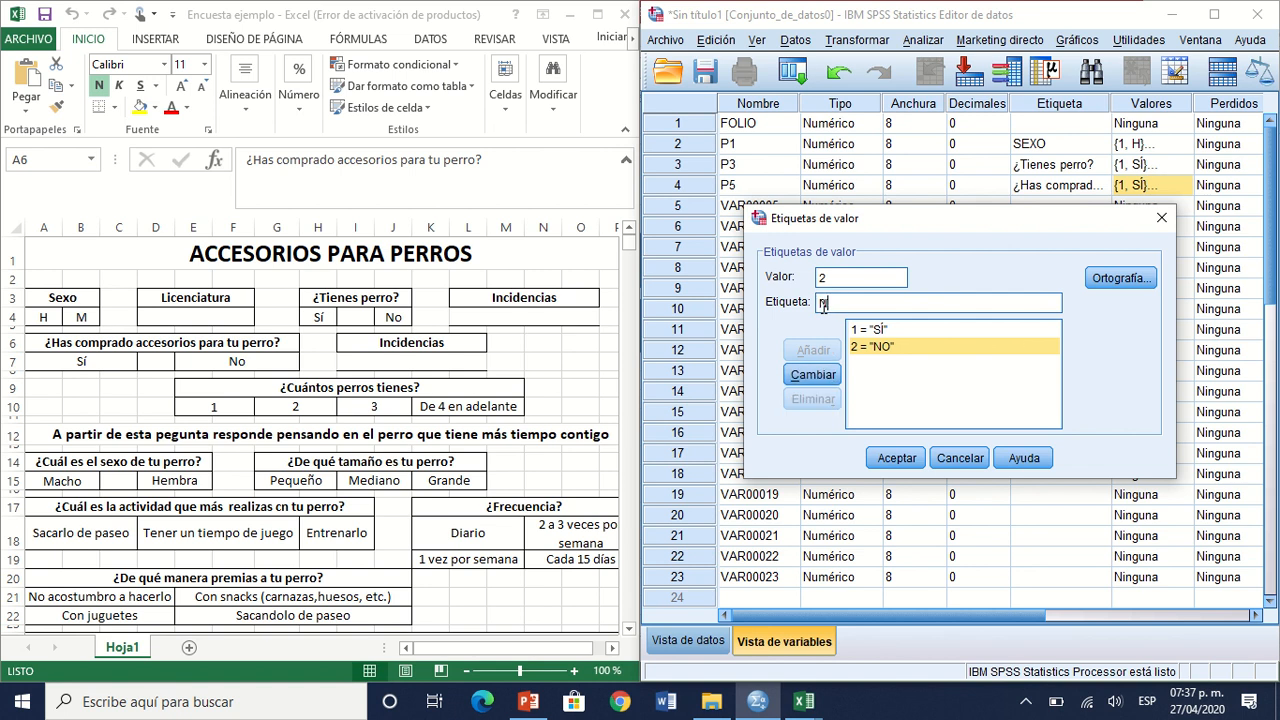
{"action": "left_click", "coordinate": [826, 375]}
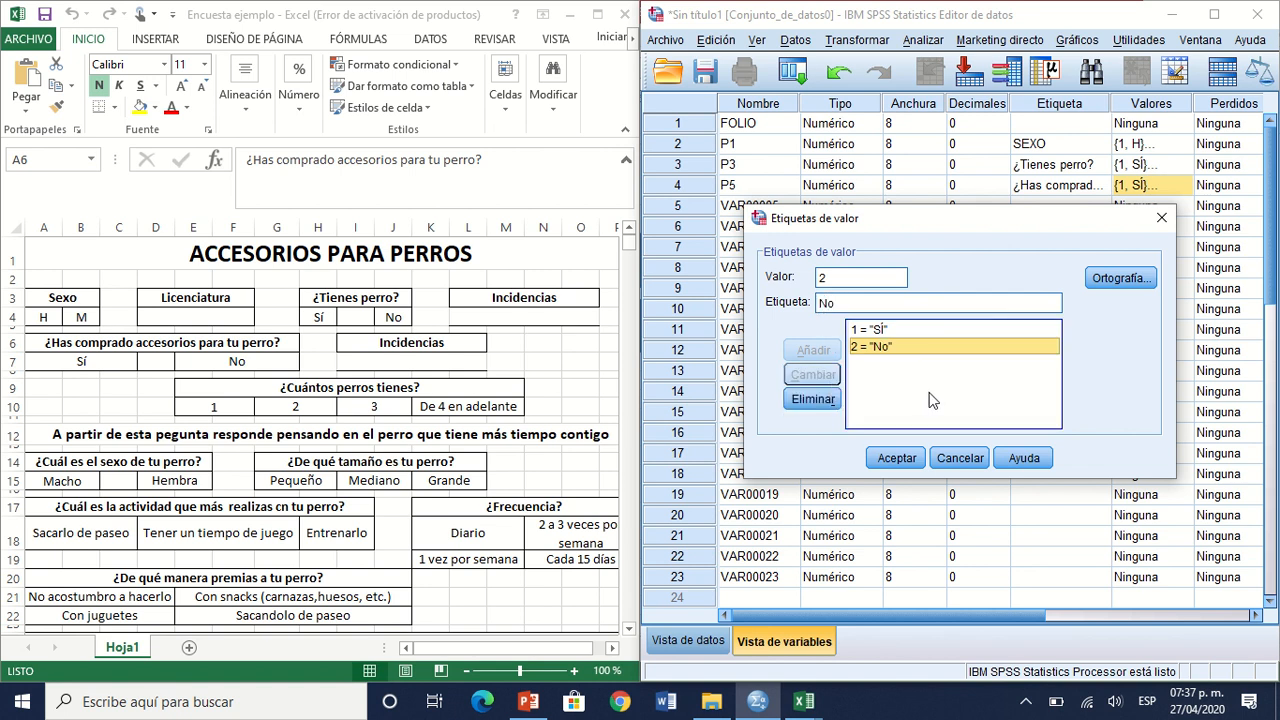
{"action": "left_click", "coordinate": [895, 458]}
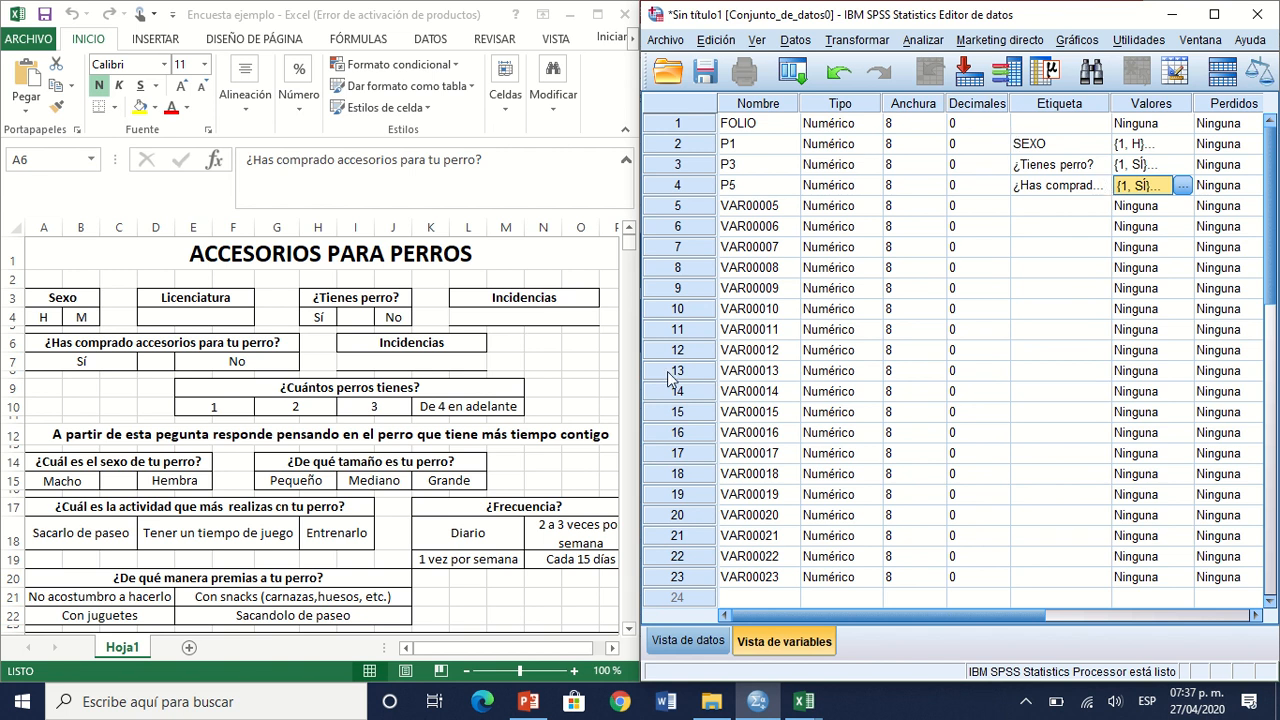
Step: Copy the "Califica del 1 al 10" question from the Excel questionnaire and paste it in SPSS as the fifth variable's label
{"action": "left_click", "coordinate": [629, 252]}
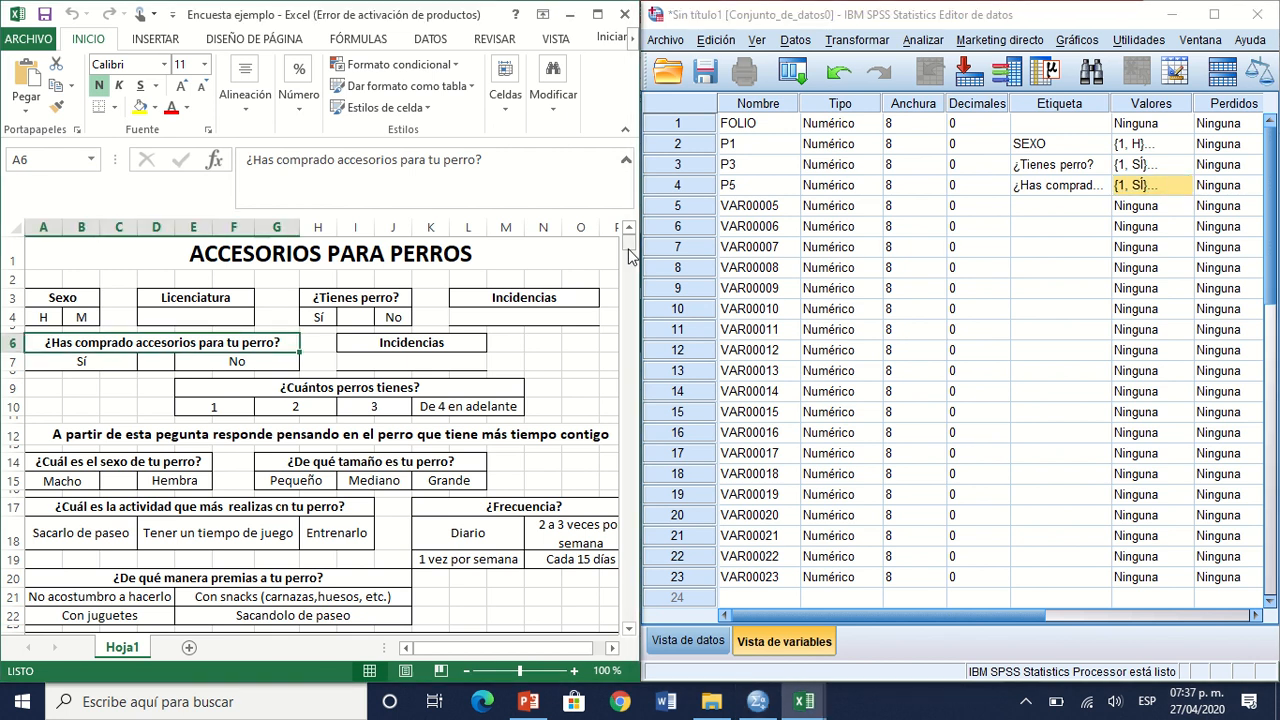
{"action": "mouse_move", "coordinate": [629, 252]}
{"action": "left_mouse_down"}
{"action": "mouse_move", "coordinate": [630, 266]}
{"action": "mouse_move", "coordinate": [629, 245]}
{"action": "left_mouse_up"}
{"action": "left_click", "coordinate": [510, 474]}
{"action": "key", "text": "Down"}
{"action": "key", "text": "Down"}
{"action": "key", "text": "Down"}
{"action": "key", "text": "Down"}
{"action": "key", "text": "Down"}
{"action": "key", "text": "Down"}
{"action": "key", "text": "Down"}
{"action": "key", "text": "Down"}
{"action": "key", "text": "Down"}
{"action": "key", "text": "Down"}
{"action": "key", "text": "Down"}
{"action": "key", "text": "Down"}
{"action": "key", "text": "Down"}
{"action": "key", "text": "Down"}
{"action": "key", "text": "Down"}
{"action": "key", "text": "Down"}
{"action": "key", "text": "Down"}
{"action": "key", "text": "Down"}
{"action": "key", "text": "Down"}
{"action": "key", "text": "Down"}
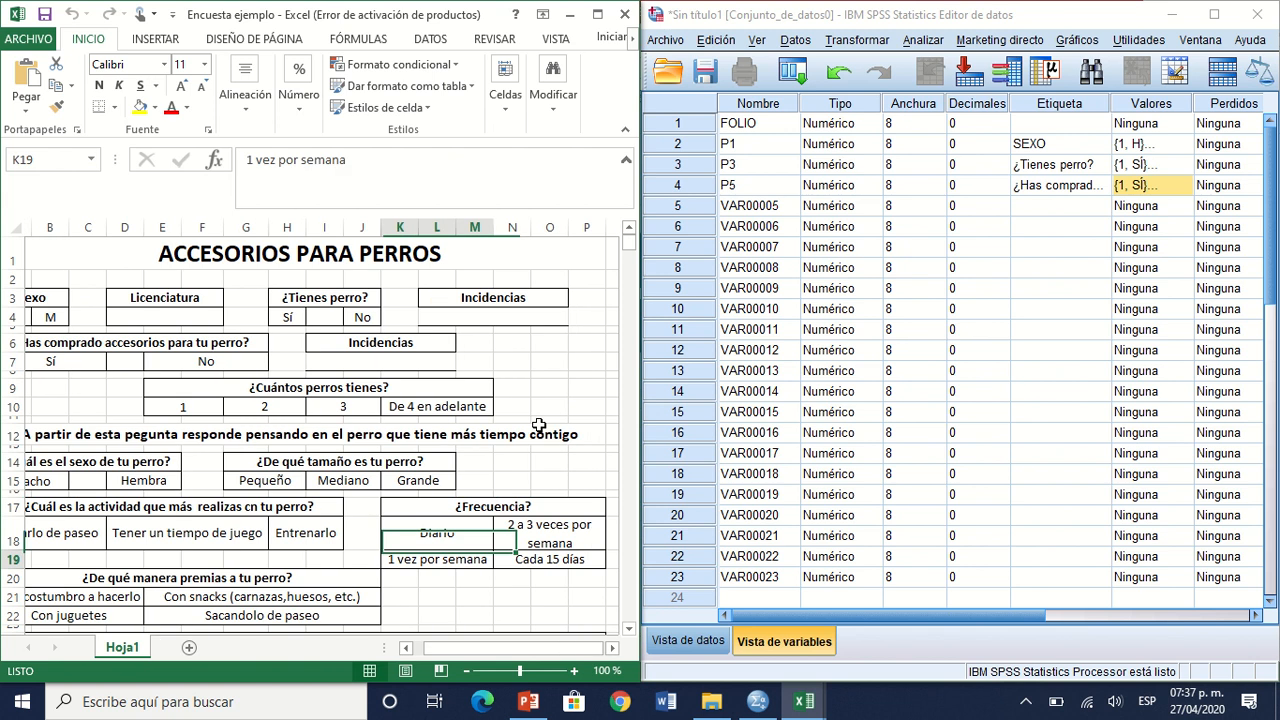
{"action": "key", "text": "Down"}
{"action": "key", "text": "Down"}
{"action": "key", "text": "Down"}
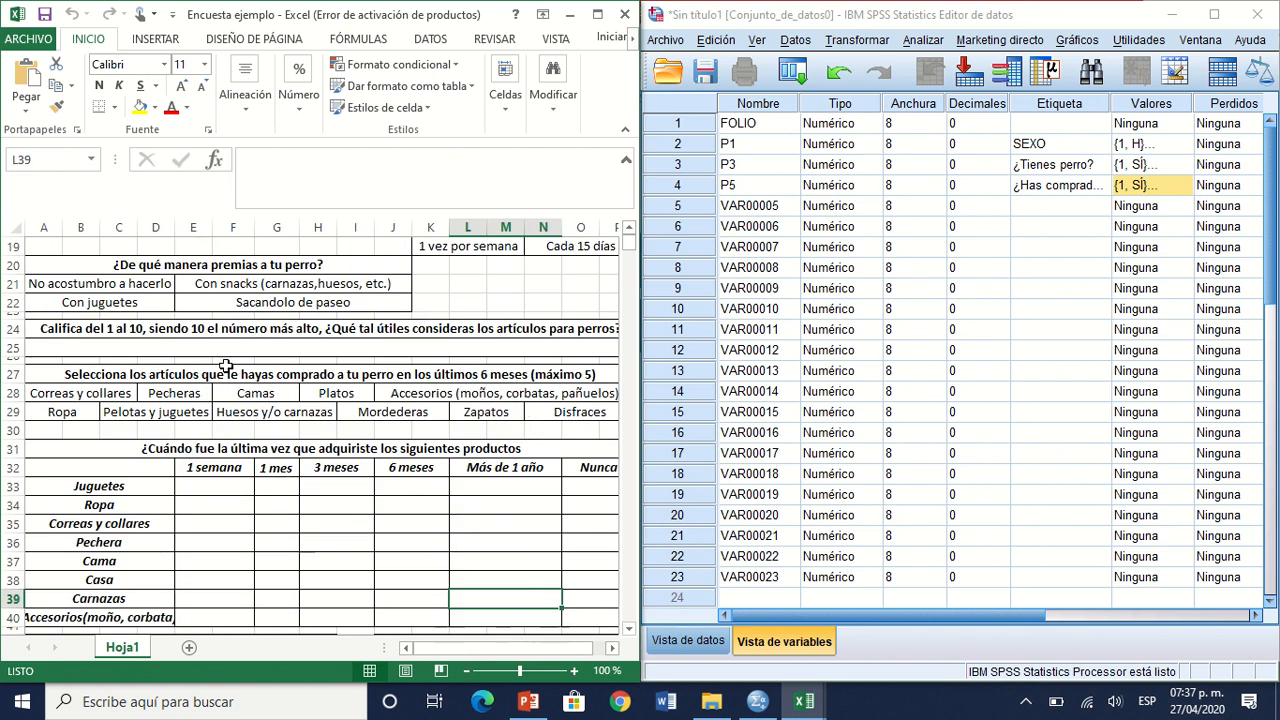
{"action": "left_click", "coordinate": [127, 330]}
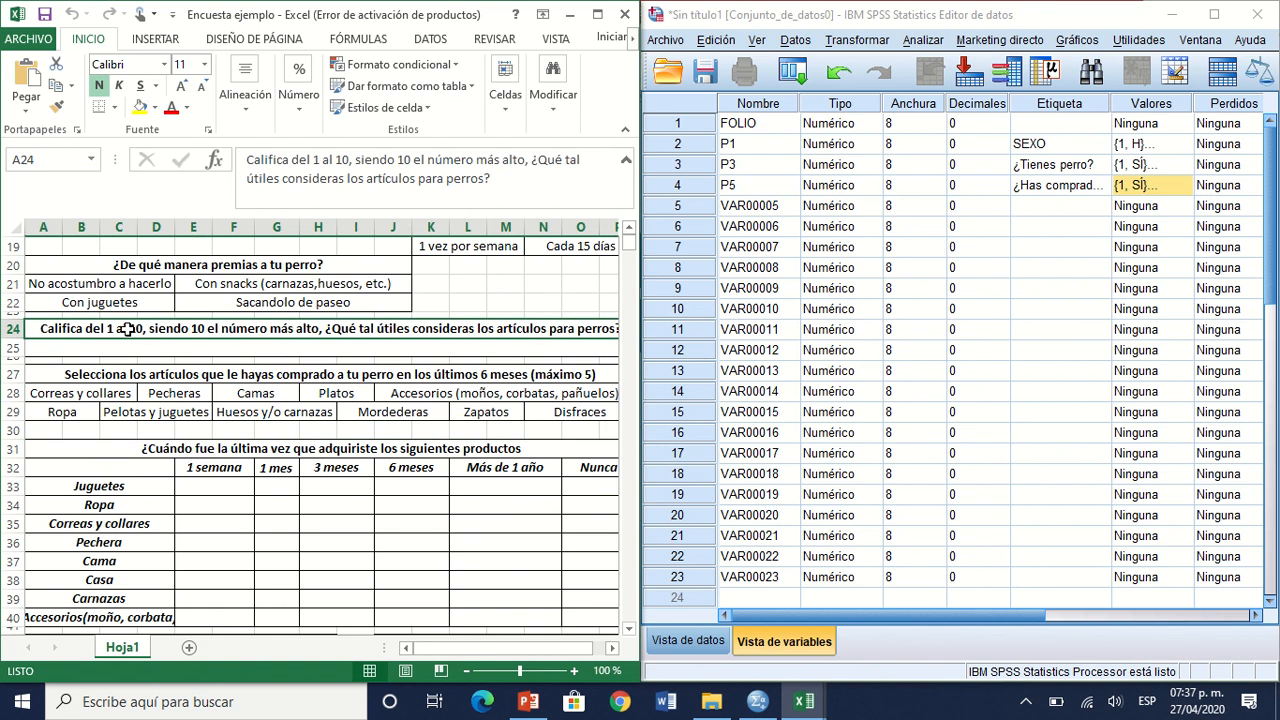
{"action": "key", "text": "ctrl+c"}
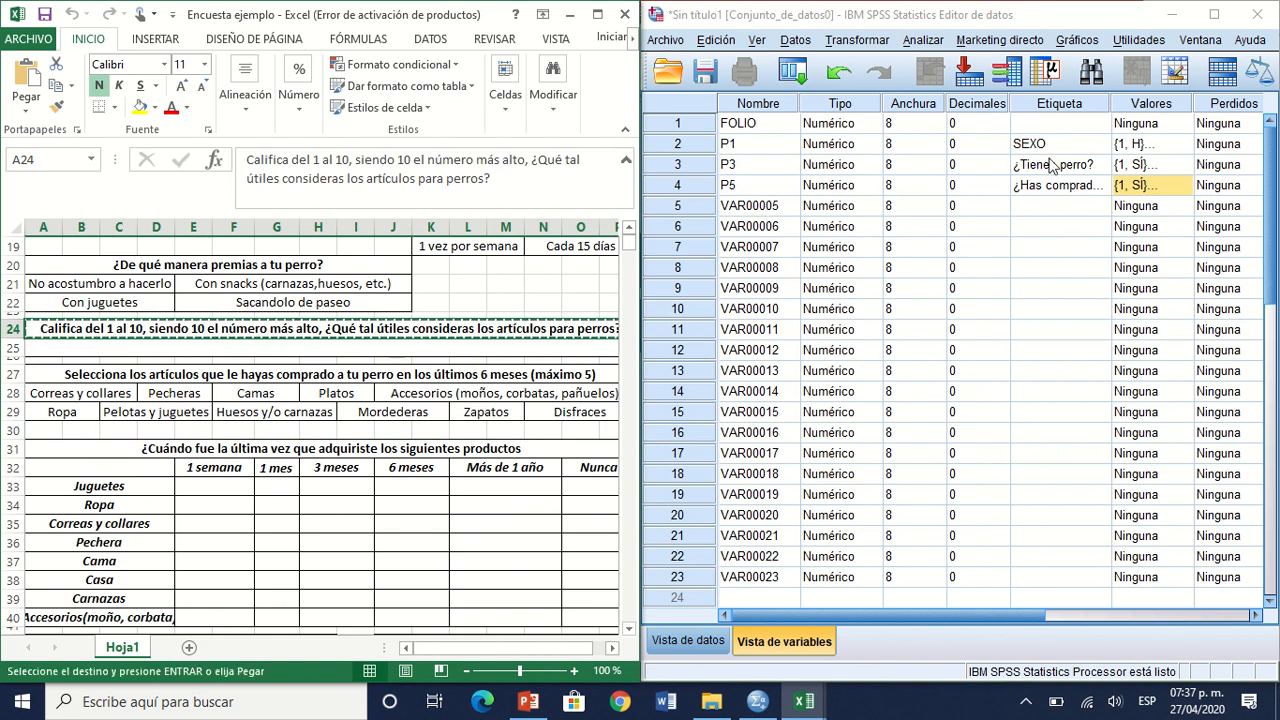
{"action": "left_click", "coordinate": [1025, 208]}
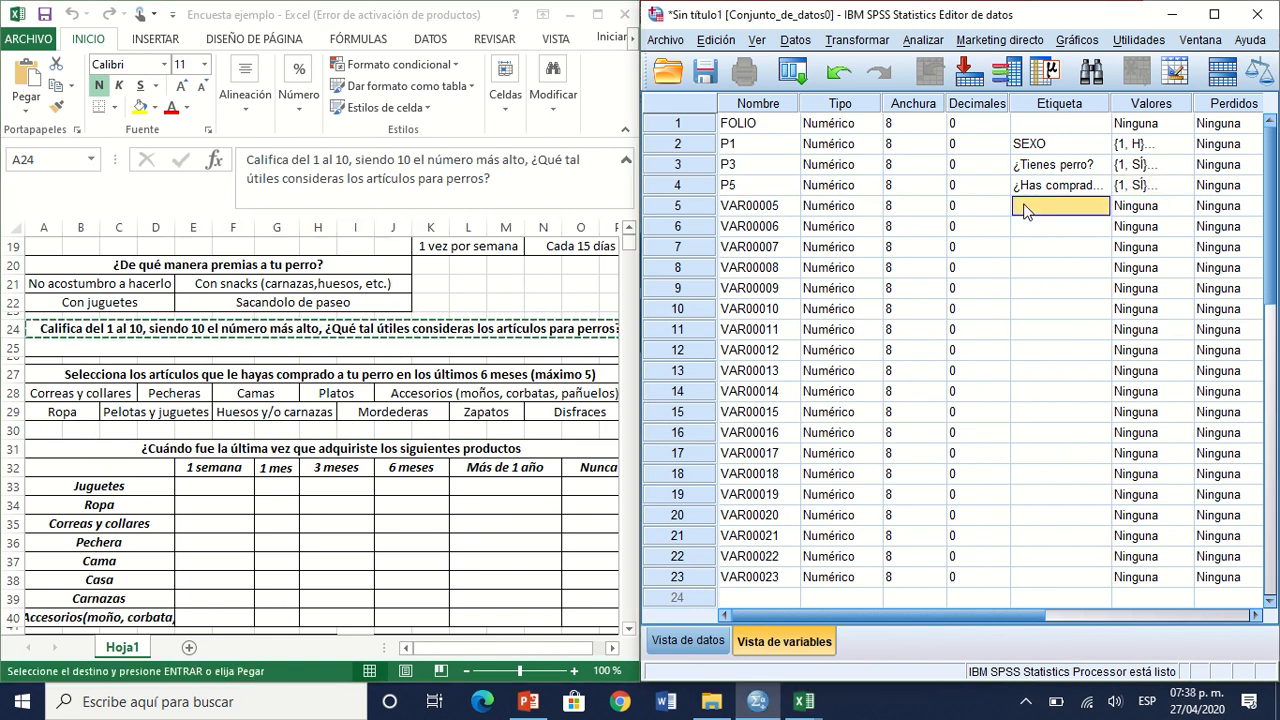
{"action": "key", "text": "ctrl+v"}
Step: Check the question order in the Excel questionnaire and rename the fifth SPSS variable as P13
{"action": "left_click", "coordinate": [755, 212]}
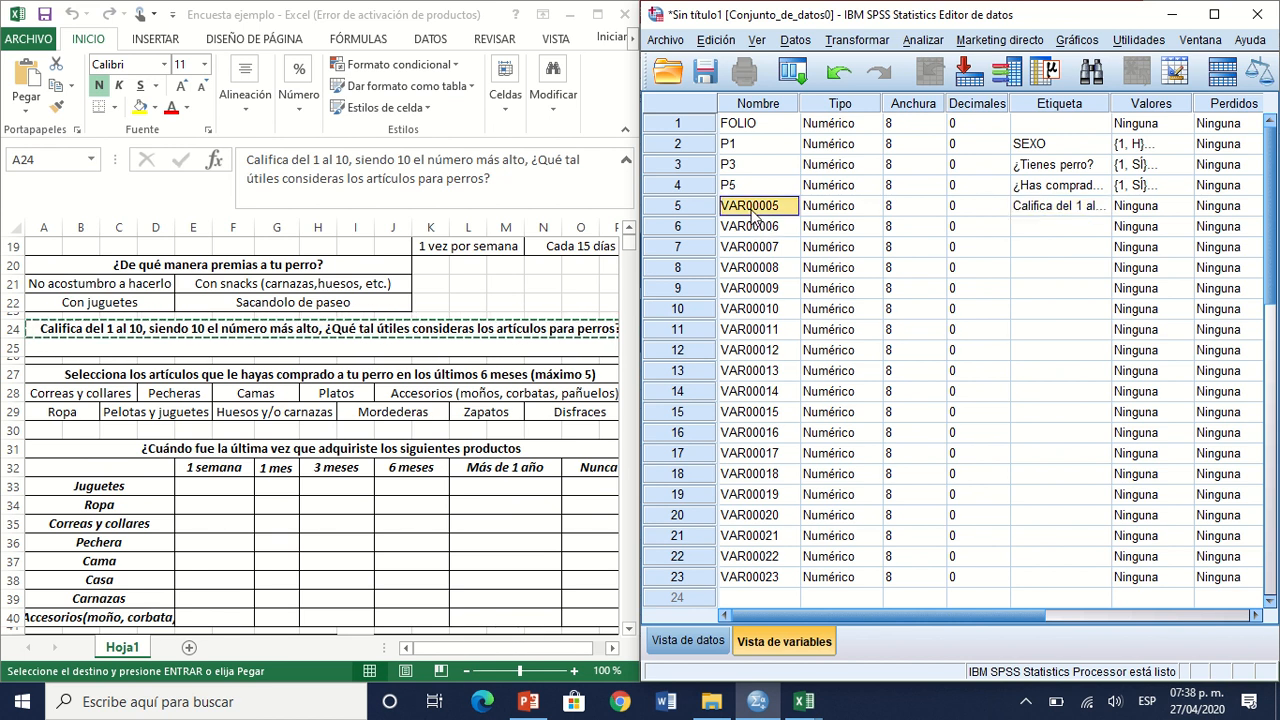
{"action": "left_click", "coordinate": [630, 245]}
{"action": "left_click", "coordinate": [630, 245]}
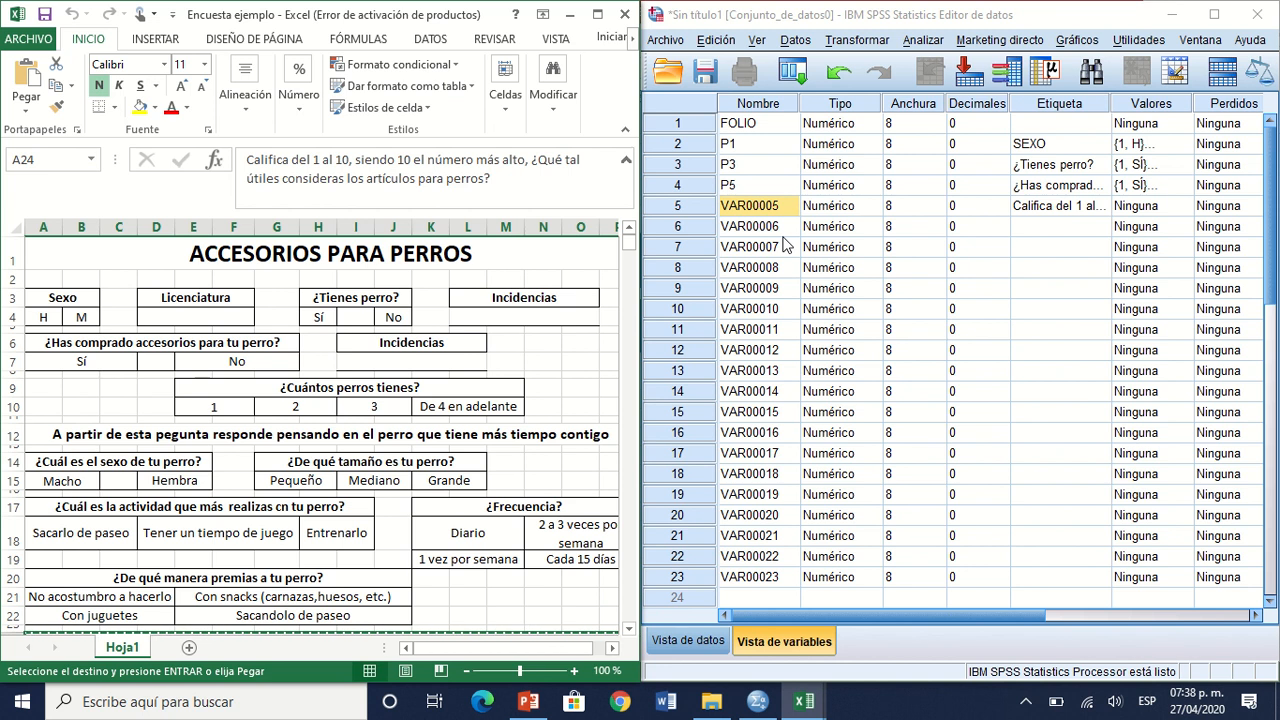
{"action": "type", "text": "p"}
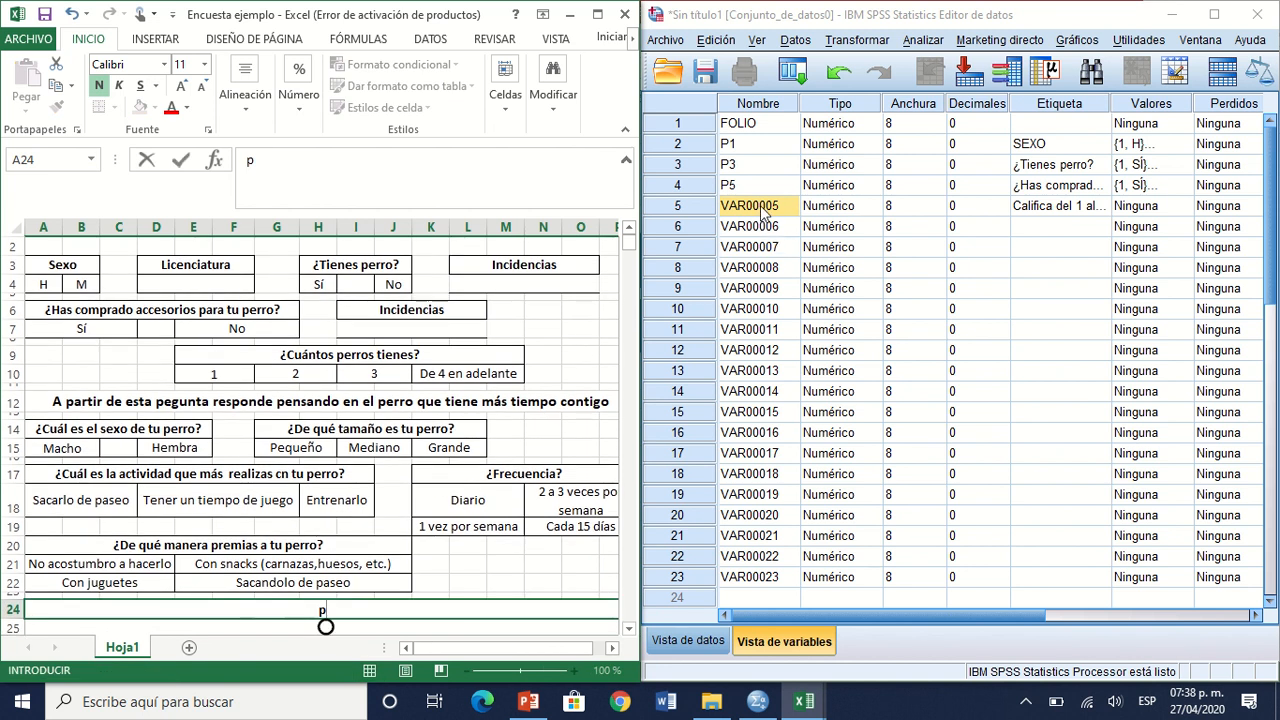
{"action": "left_click", "coordinate": [764, 206]}
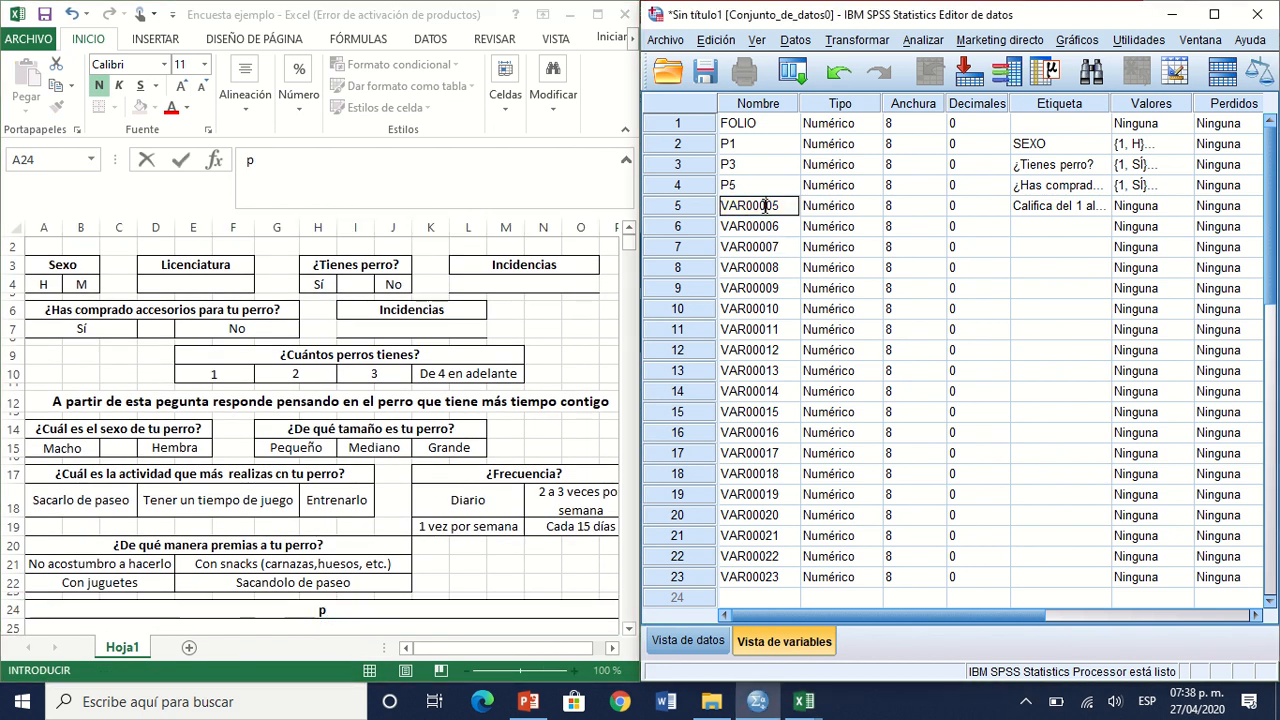
{"action": "double_click", "coordinate": [764, 206]}
{"action": "type", "text": "p13"}
{"action": "key", "text": "Home"}
{"action": "key", "text": "Delete"}
{"action": "type", "text": "P"}
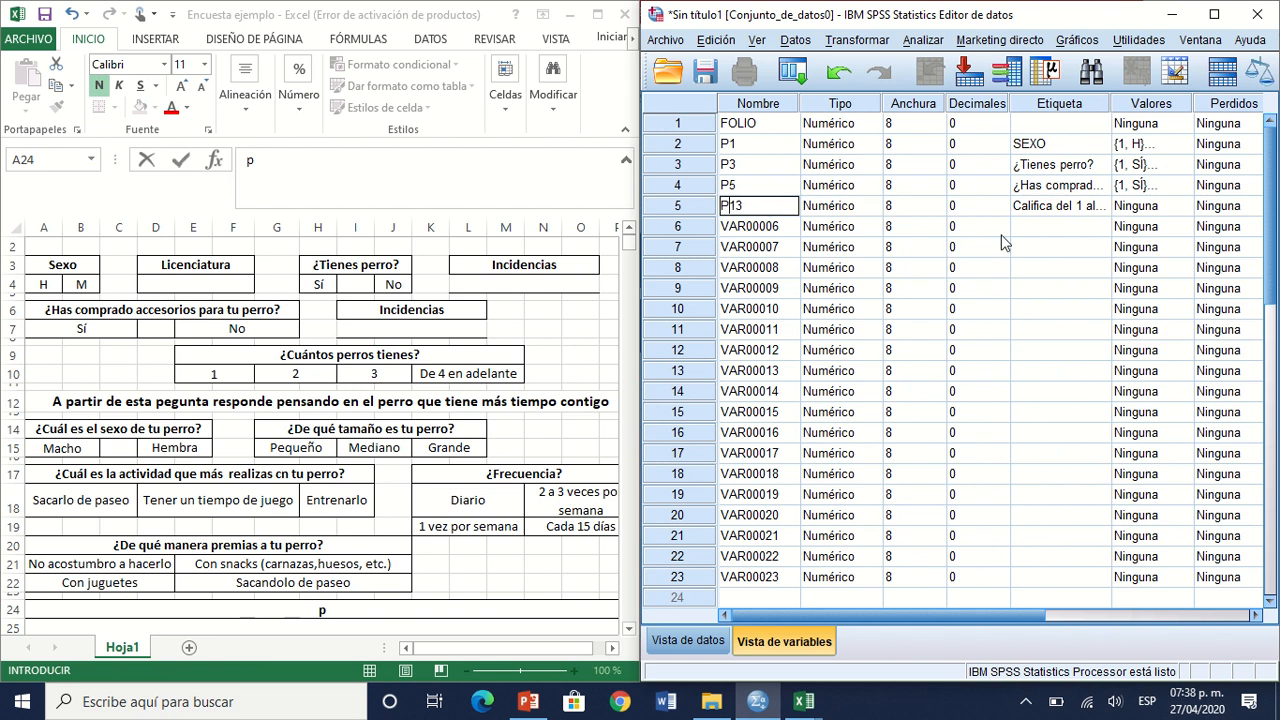
{"action": "left_click", "coordinate": [1078, 205]}
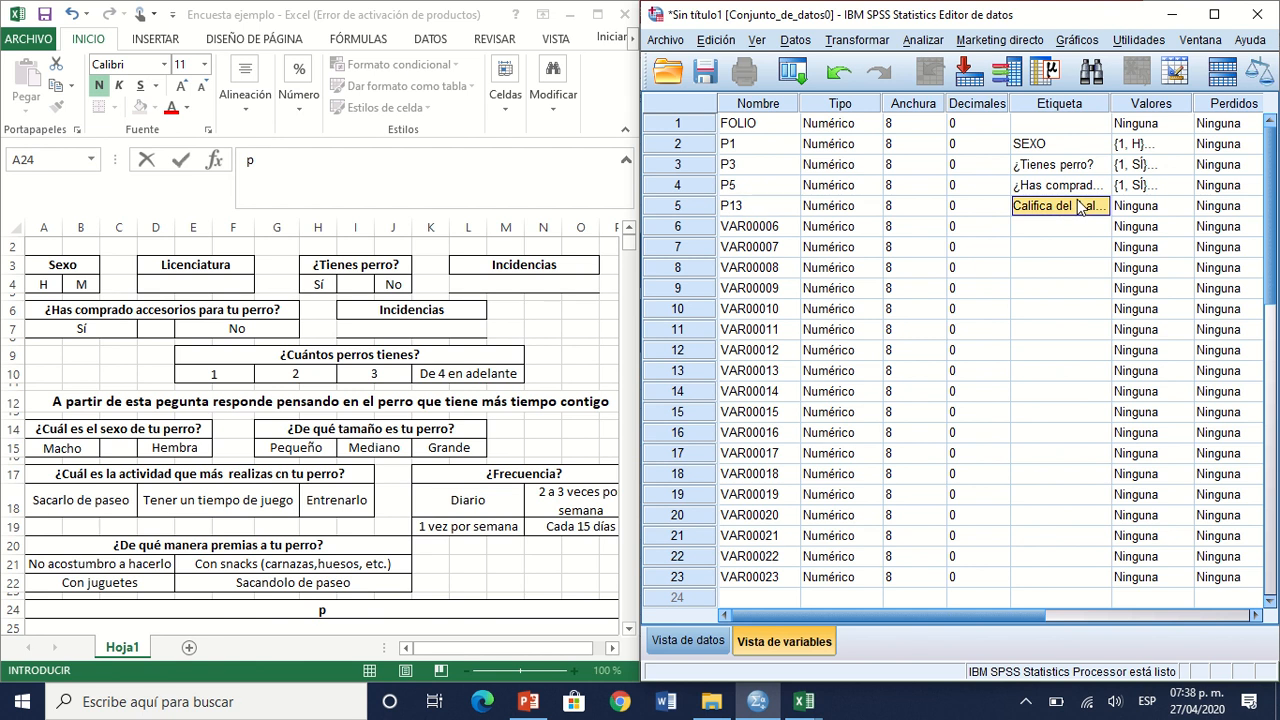
Step: Define the value label 1 = 1 for variable P13
{"action": "left_click", "coordinate": [1158, 207]}
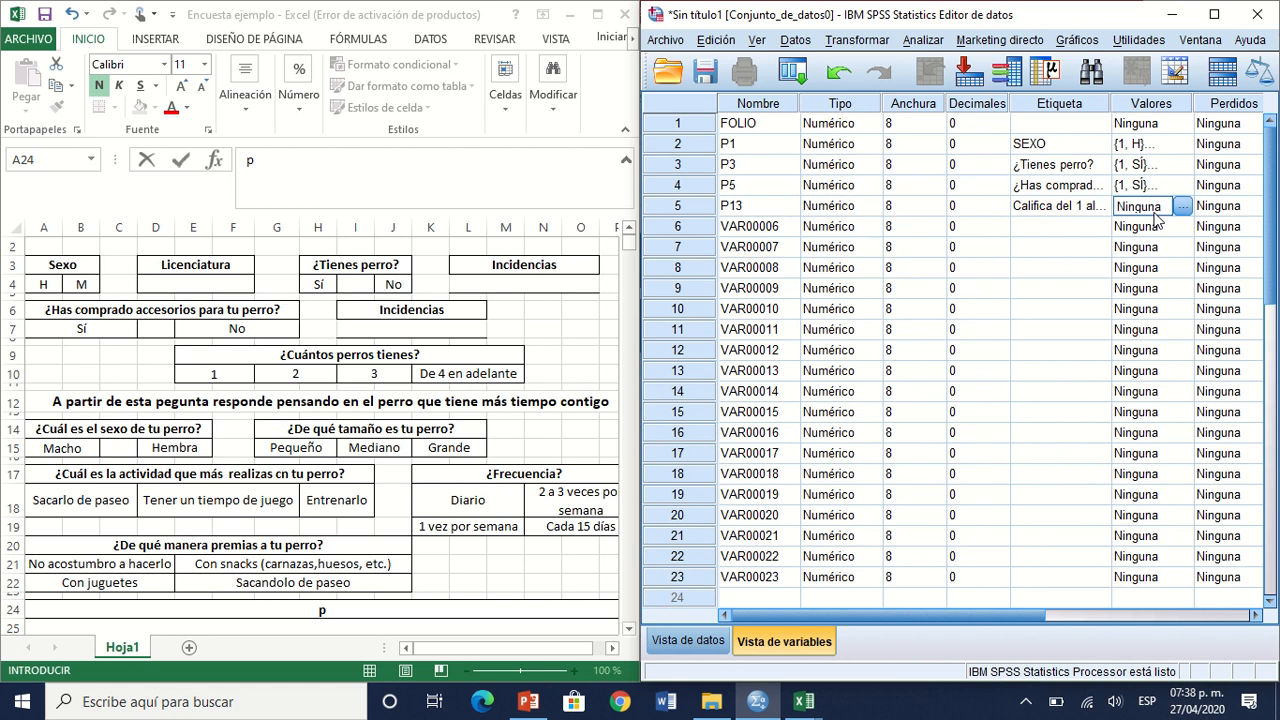
{"action": "left_click", "coordinate": [1180, 206]}
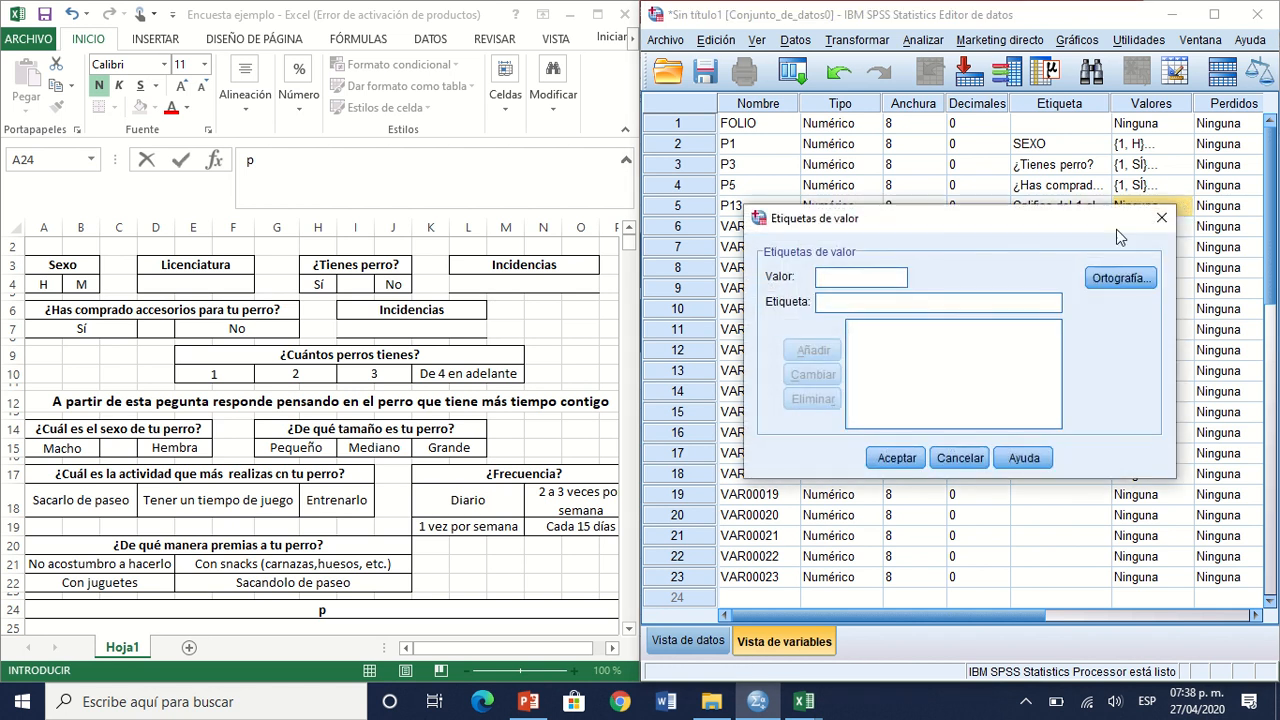
{"action": "type", "text": "1"}
{"action": "key", "text": "Tab"}
{"action": "type", "text": "1"}
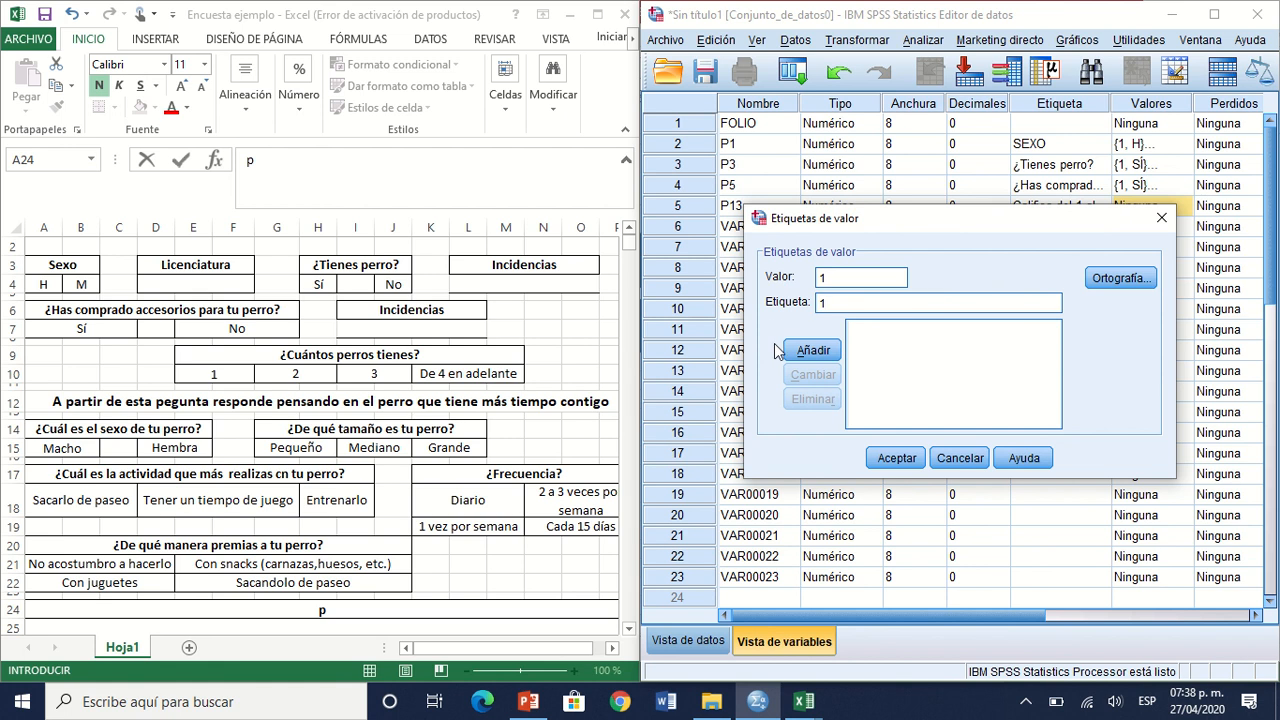
{"action": "left_click", "coordinate": [810, 352]}
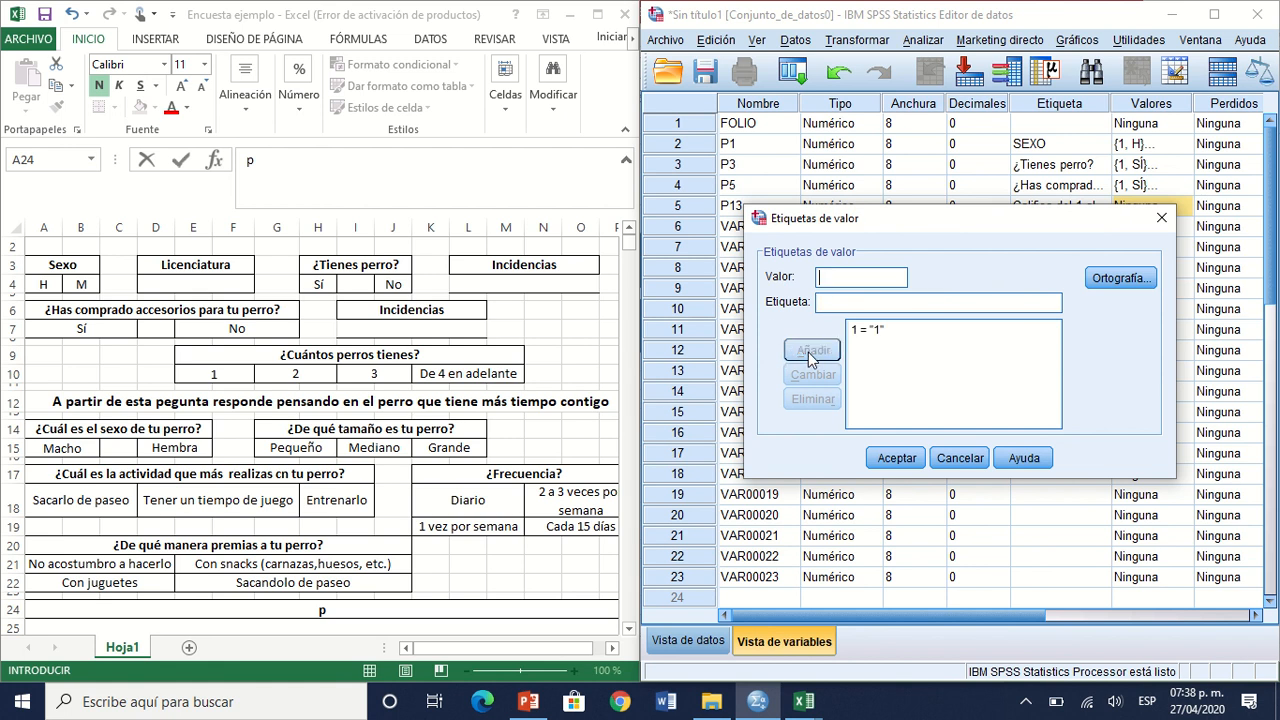
{"action": "left_click", "coordinate": [897, 459]}
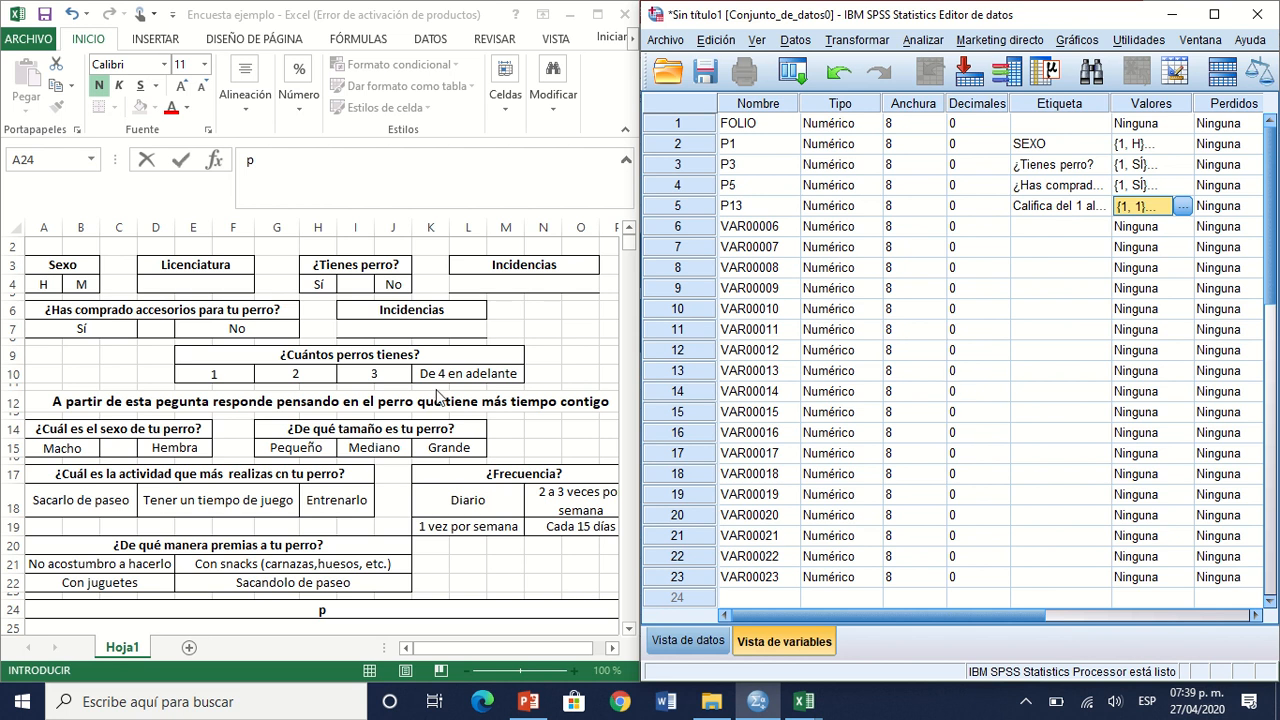
Step: In the Excel questionnaire, copy the question "Selecciona los artículos que le hayas comprado a tu perro en los últimos 6 meses (máximo 5)"
{"action": "left_click", "coordinate": [264, 455]}
{"action": "left_click", "coordinate": [264, 455]}
{"action": "key", "text": "Down"}
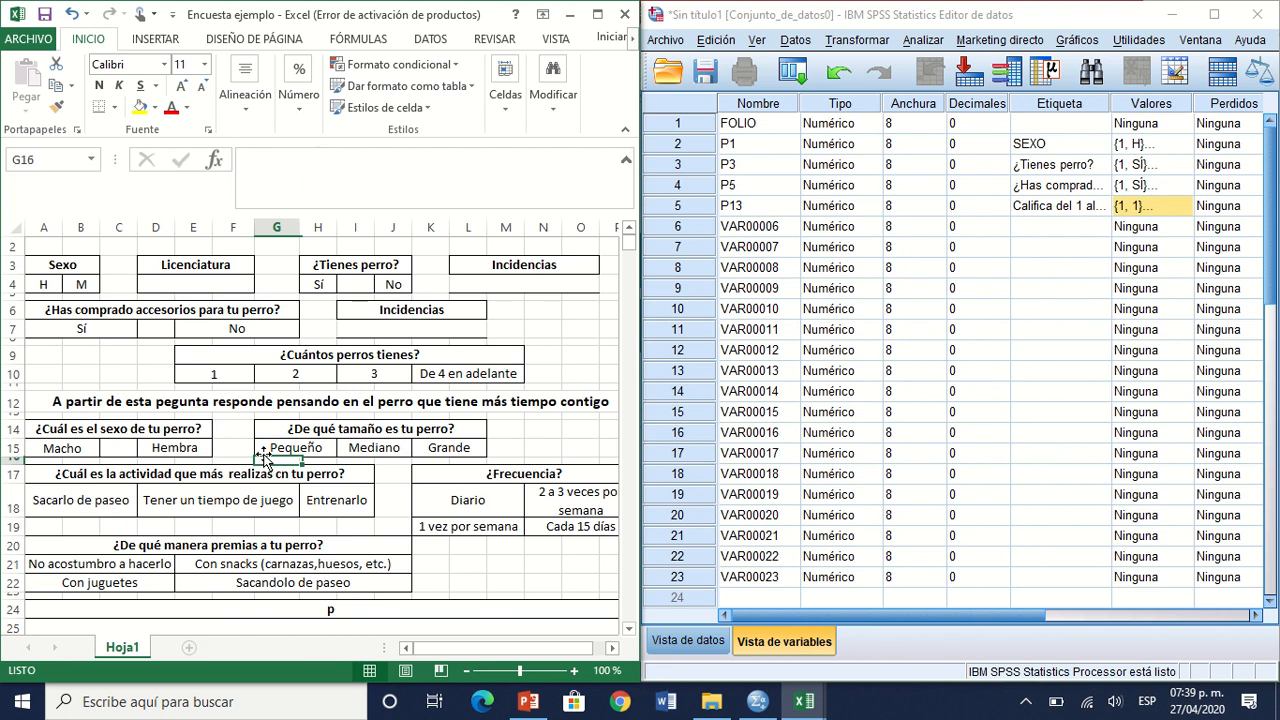
{"action": "key", "text": "Down"}
{"action": "key", "text": "Down"}
{"action": "key", "text": "Down"}
{"action": "key", "text": "Down"}
{"action": "key", "text": "Down"}
{"action": "key", "text": "Down"}
{"action": "key", "text": "Down"}
{"action": "key", "text": "Down"}
{"action": "key", "text": "Down"}
{"action": "key", "text": "Down"}
{"action": "key", "text": "Down"}
{"action": "key", "text": "Down"}
{"action": "key", "text": "Down"}
{"action": "key", "text": "Down"}
{"action": "key", "text": "Down"}
{"action": "key", "text": "Down"}
{"action": "key", "text": "Down"}
{"action": "key", "text": "Down"}
{"action": "key", "text": "Down"}
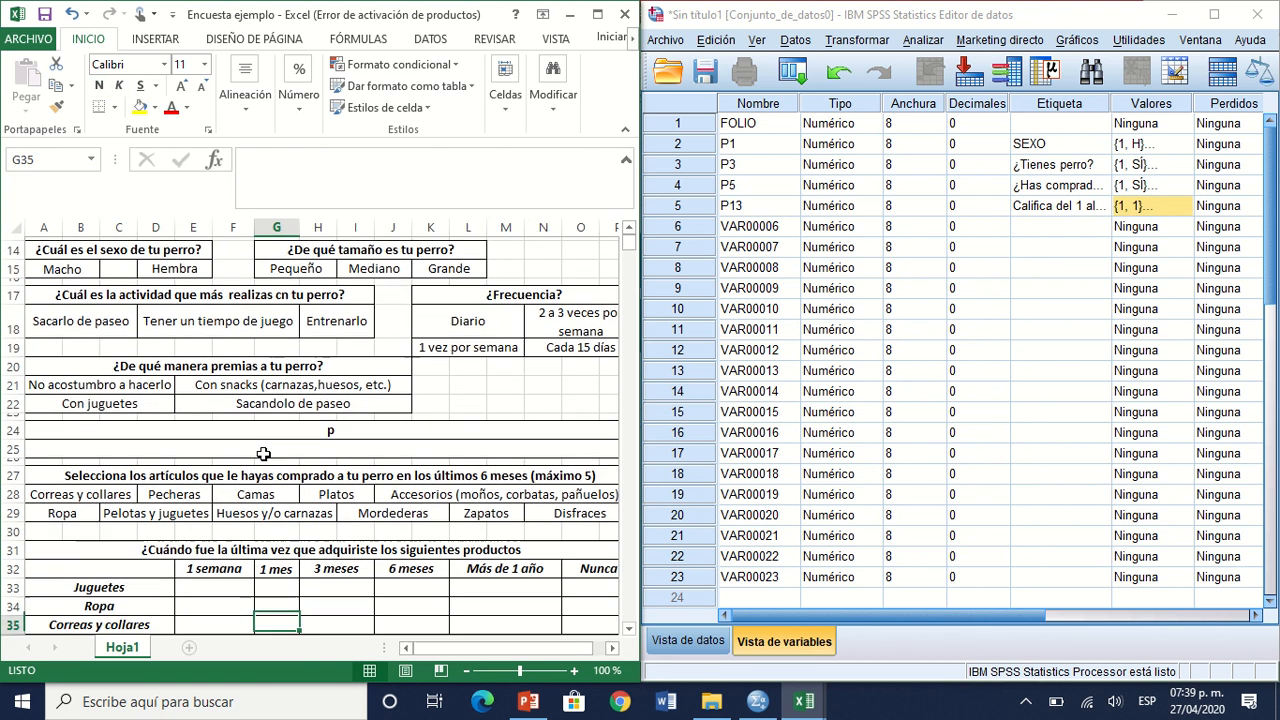
{"action": "key", "text": "Down"}
{"action": "key", "text": "Down"}
{"action": "key", "text": "Down"}
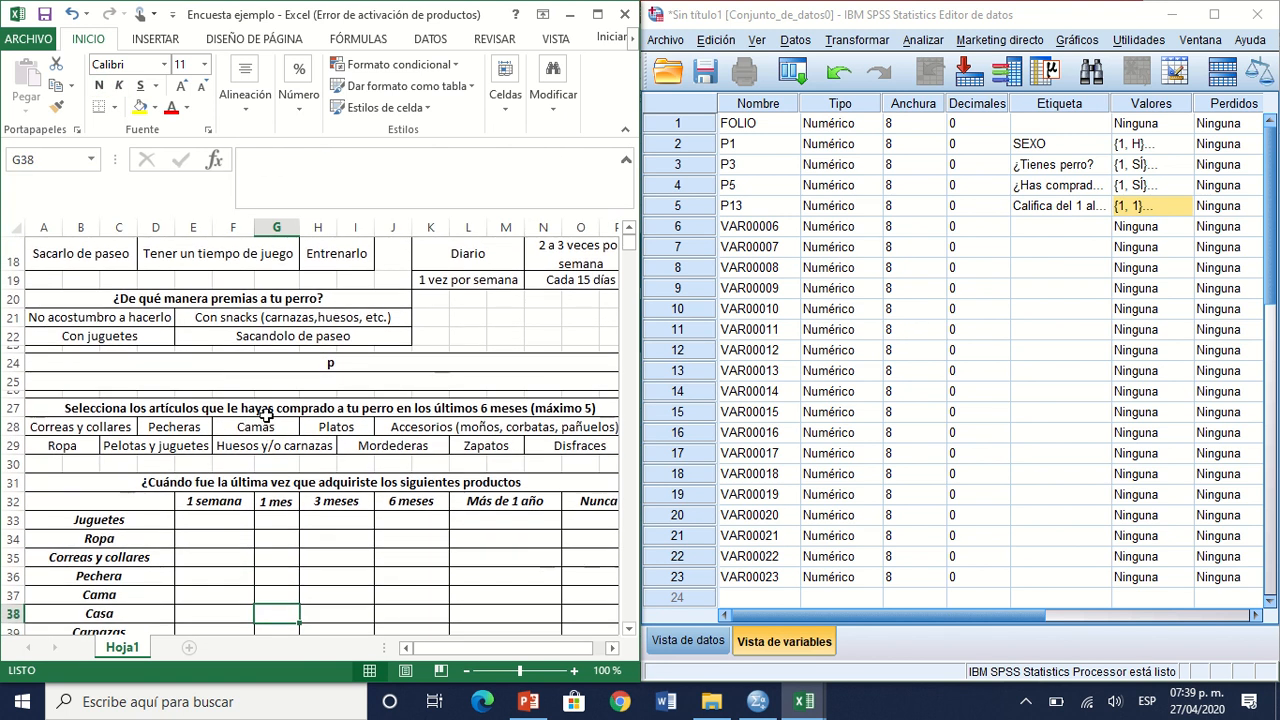
{"action": "left_click", "coordinate": [263, 411]}
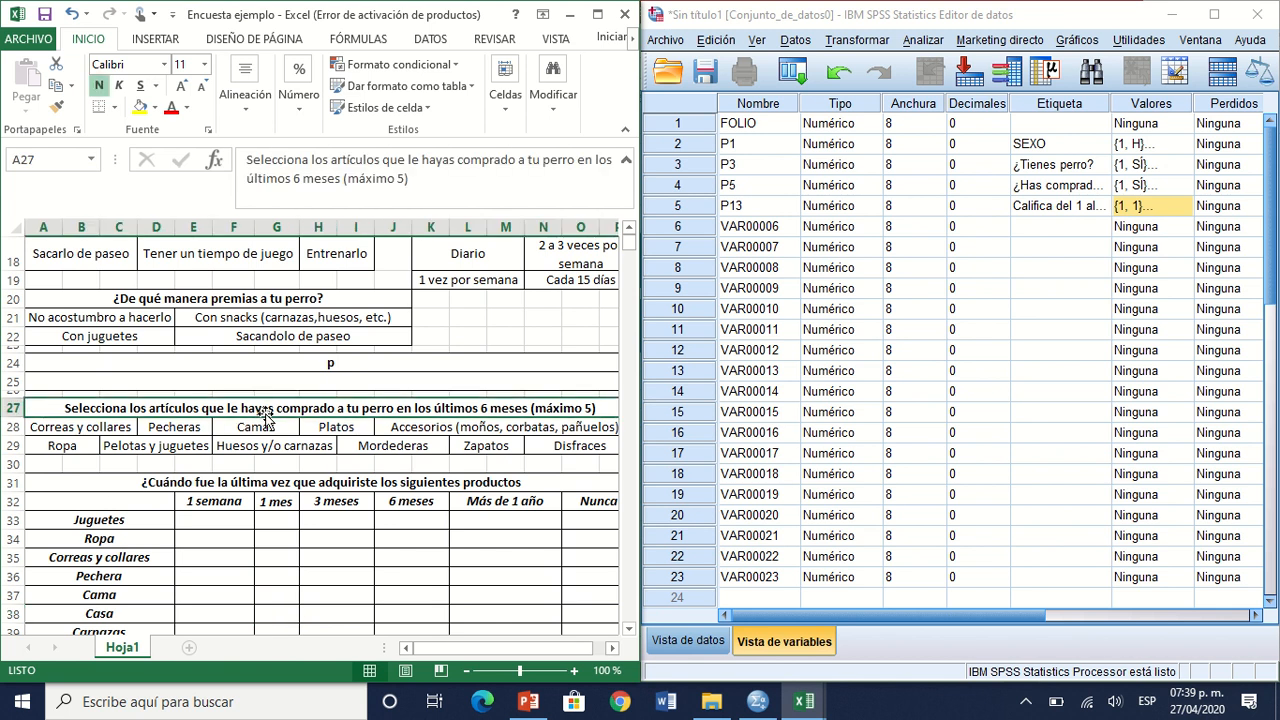
{"action": "key", "text": "ctrl+c"}
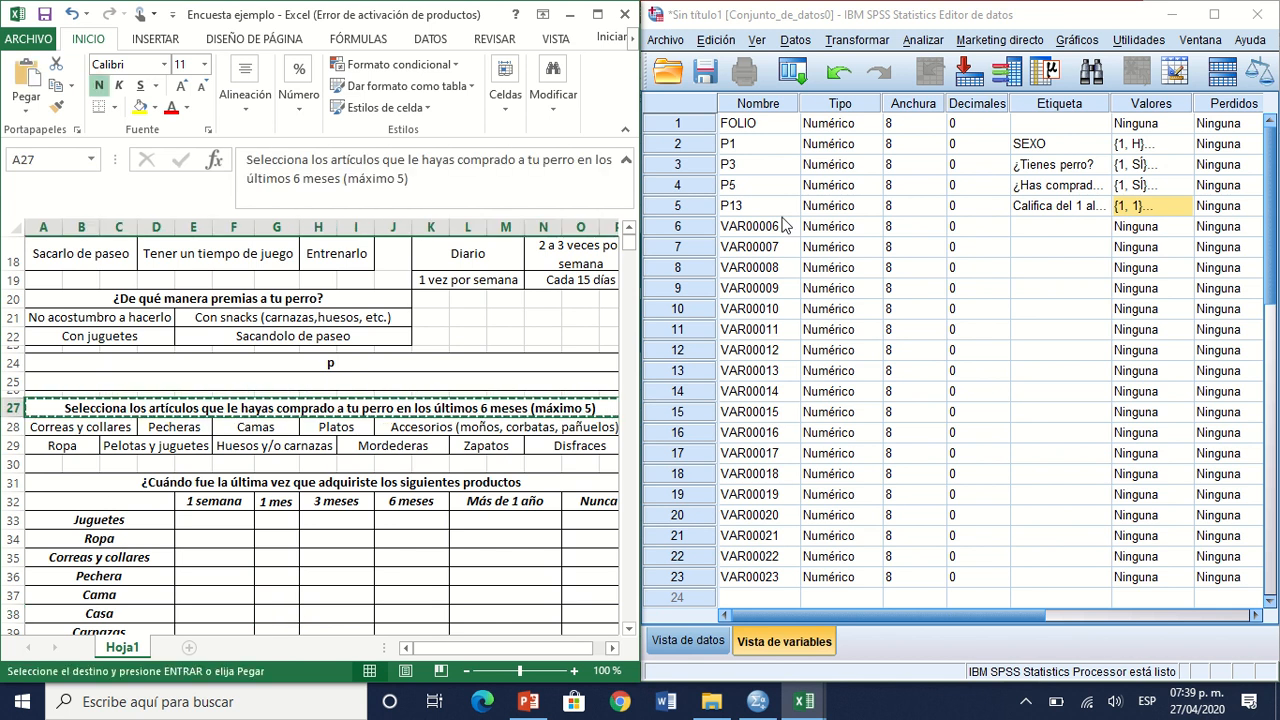
Step: Paste the copied question in SPSS as the label of the sixth through tenth variables
{"action": "left_click", "coordinate": [1055, 229]}
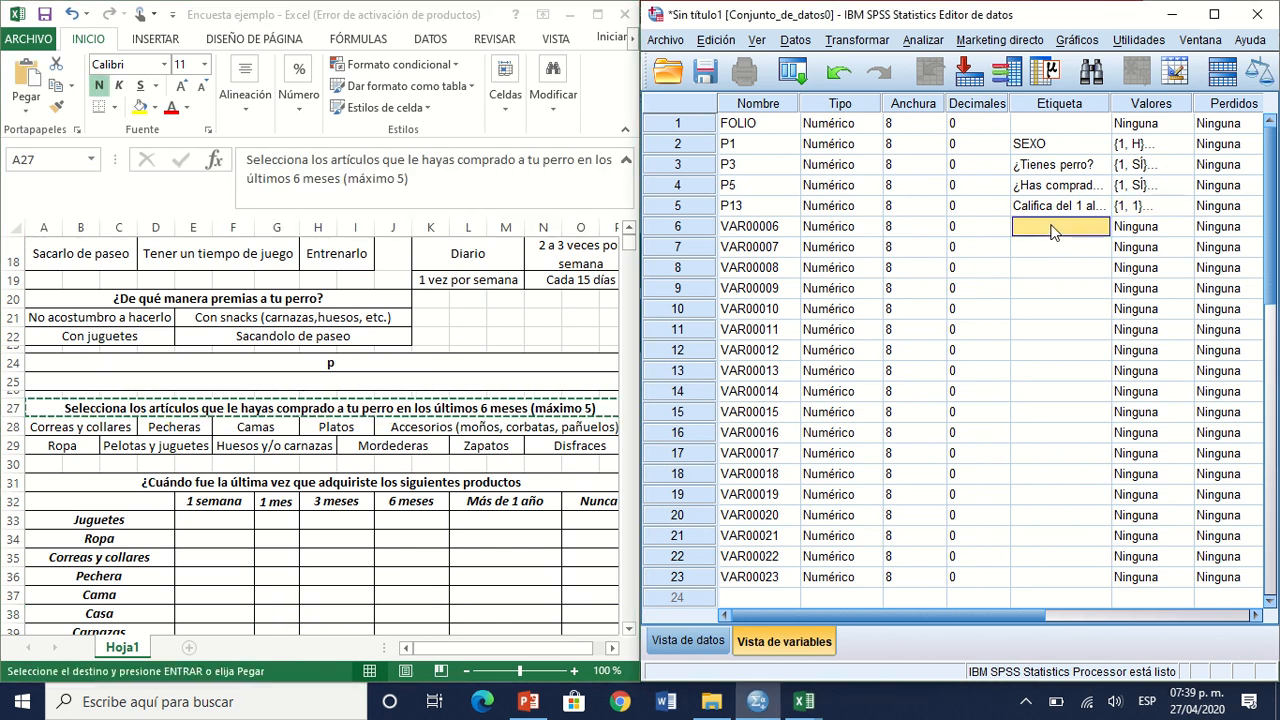
{"action": "key", "text": "ctrl+v"}
{"action": "key", "text": "Down"}
{"action": "key", "text": "ctrl+v"}
{"action": "key", "text": "Down"}
{"action": "key", "text": "ctrl+v"}
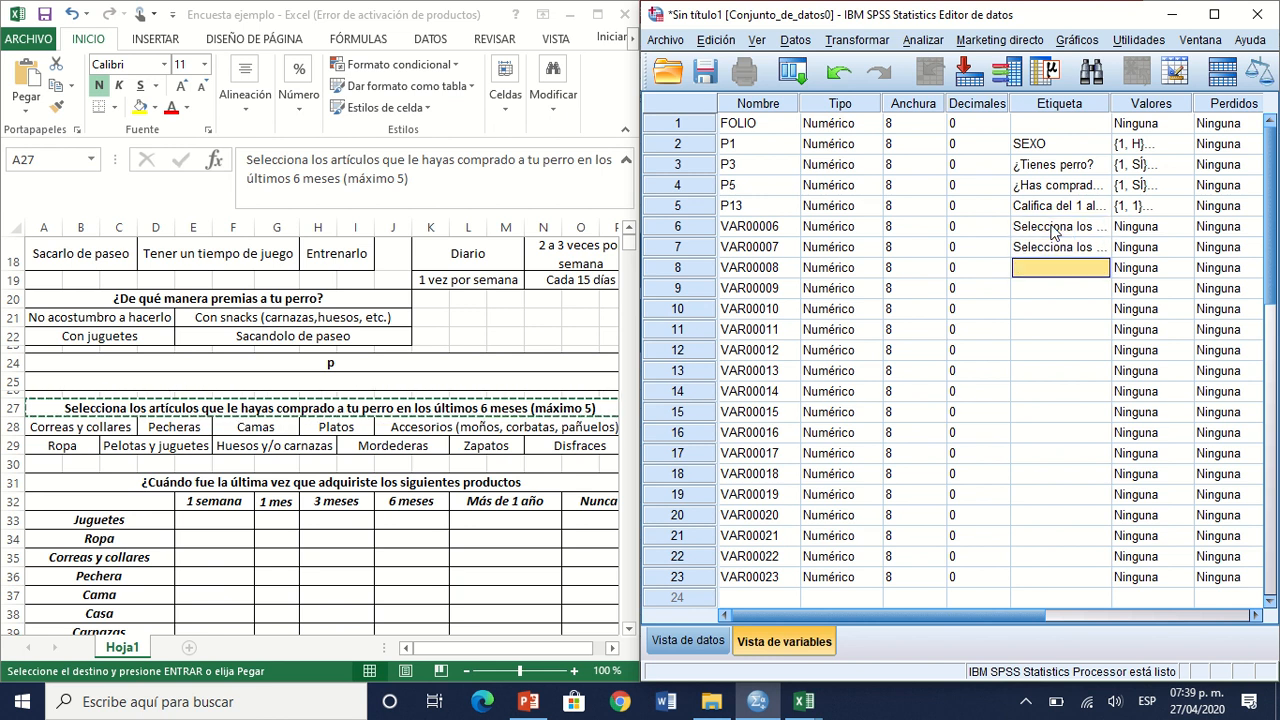
{"action": "key", "text": "Down"}
{"action": "key", "text": "ctrl+v"}
{"action": "key", "text": "Down"}
{"action": "key", "text": "ctrl+v"}
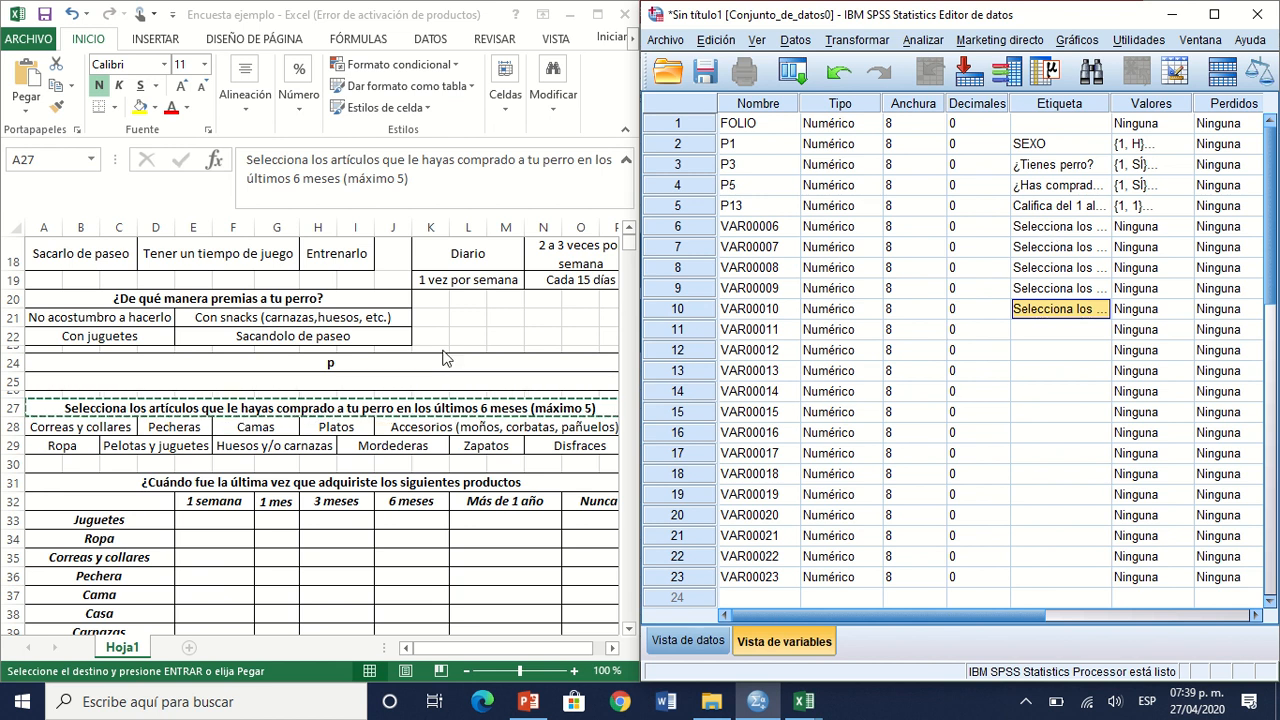
{"action": "left_click", "coordinate": [118, 409]}
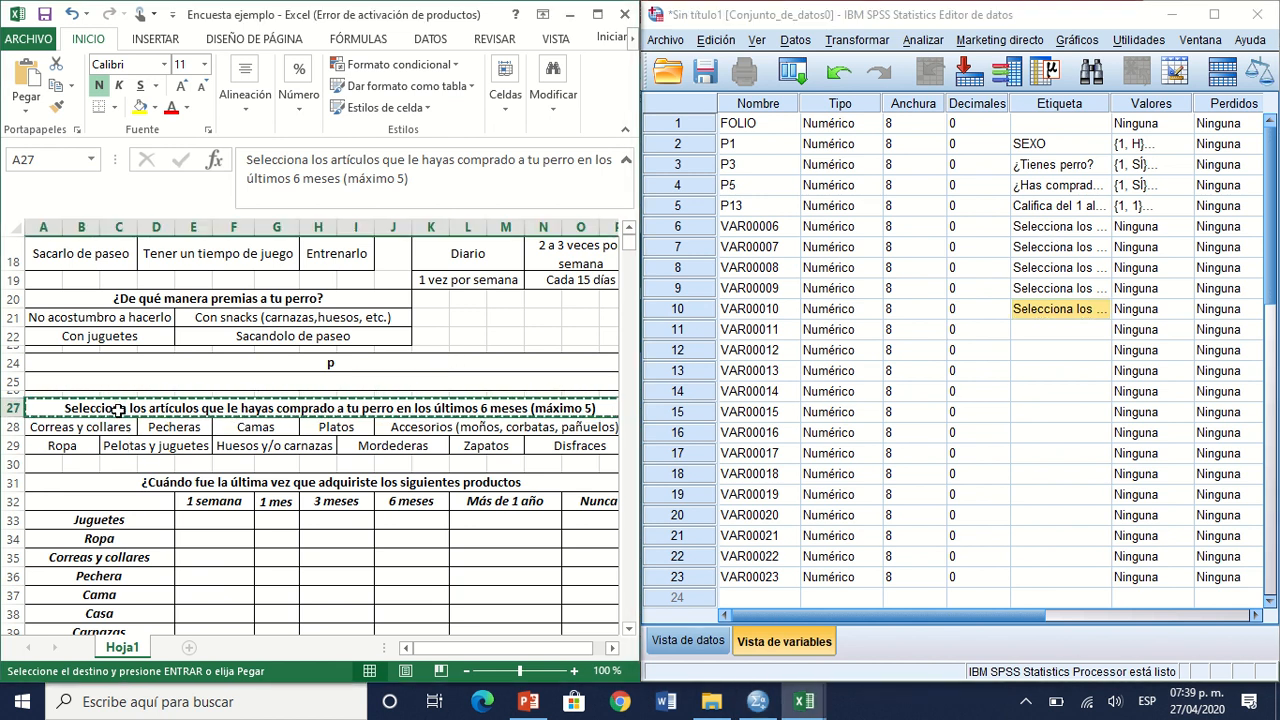
{"action": "key", "text": "Escape"}
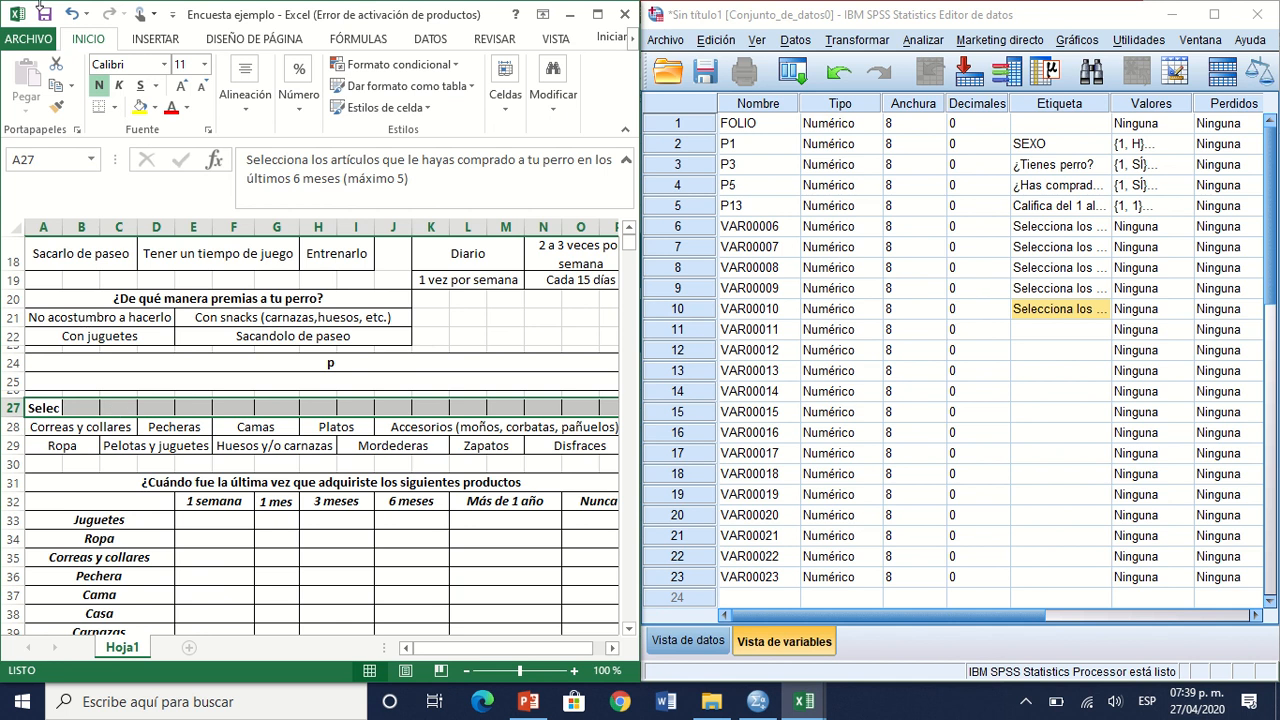
{"action": "left_click", "coordinate": [73, 15]}
{"action": "left_click", "coordinate": [73, 15]}
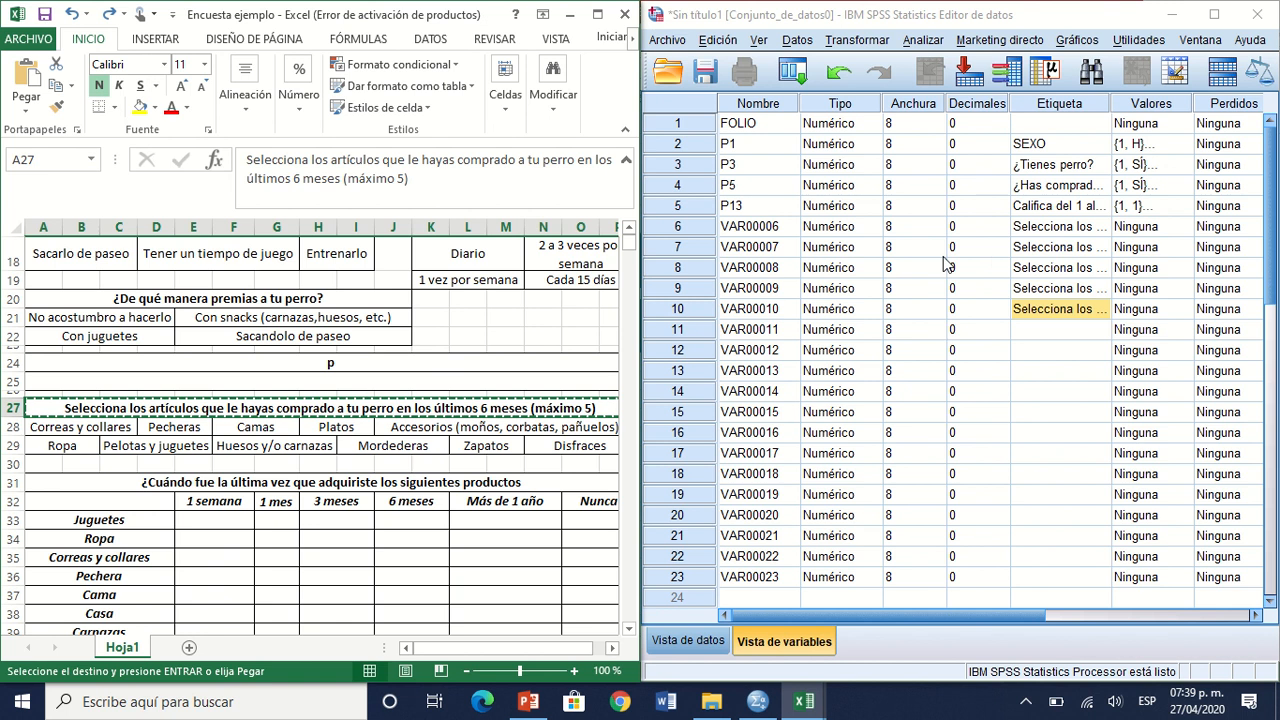
Step: Rename the sixth, seventh and eighth SPSS variables as P14A, P14B and P14C
{"action": "left_click", "coordinate": [760, 230]}
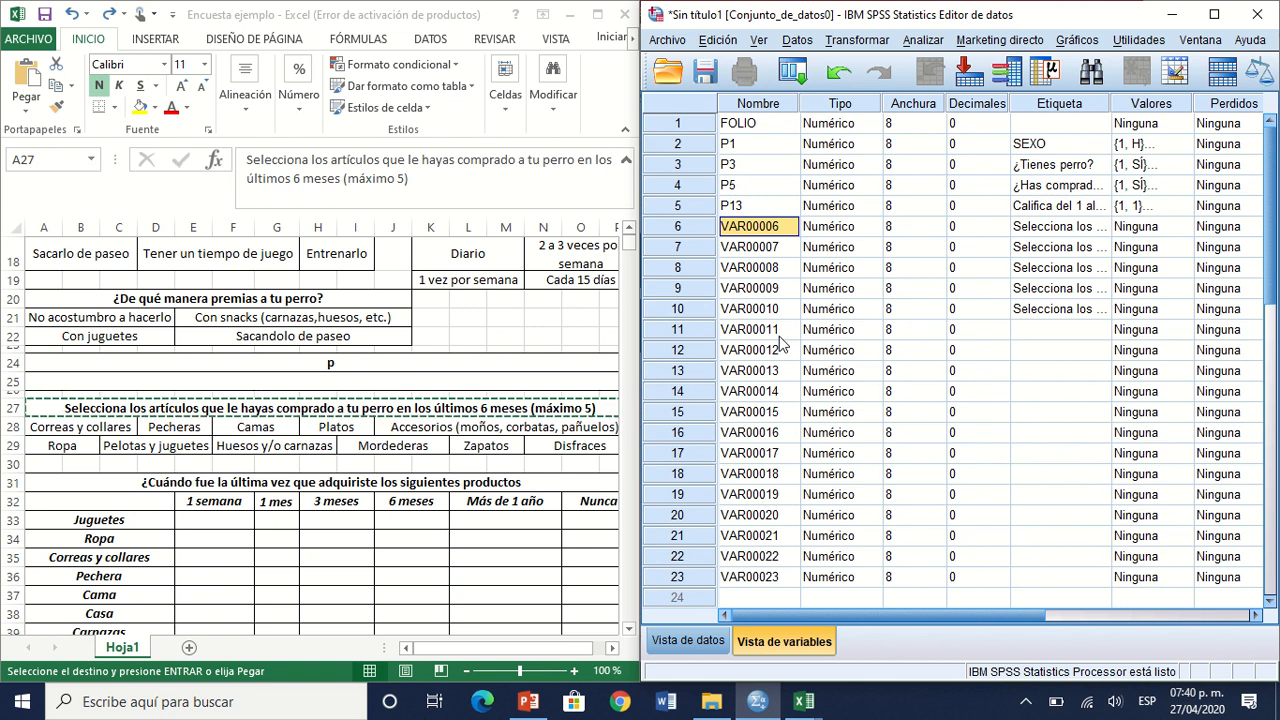
{"action": "type", "text": "P14A"}
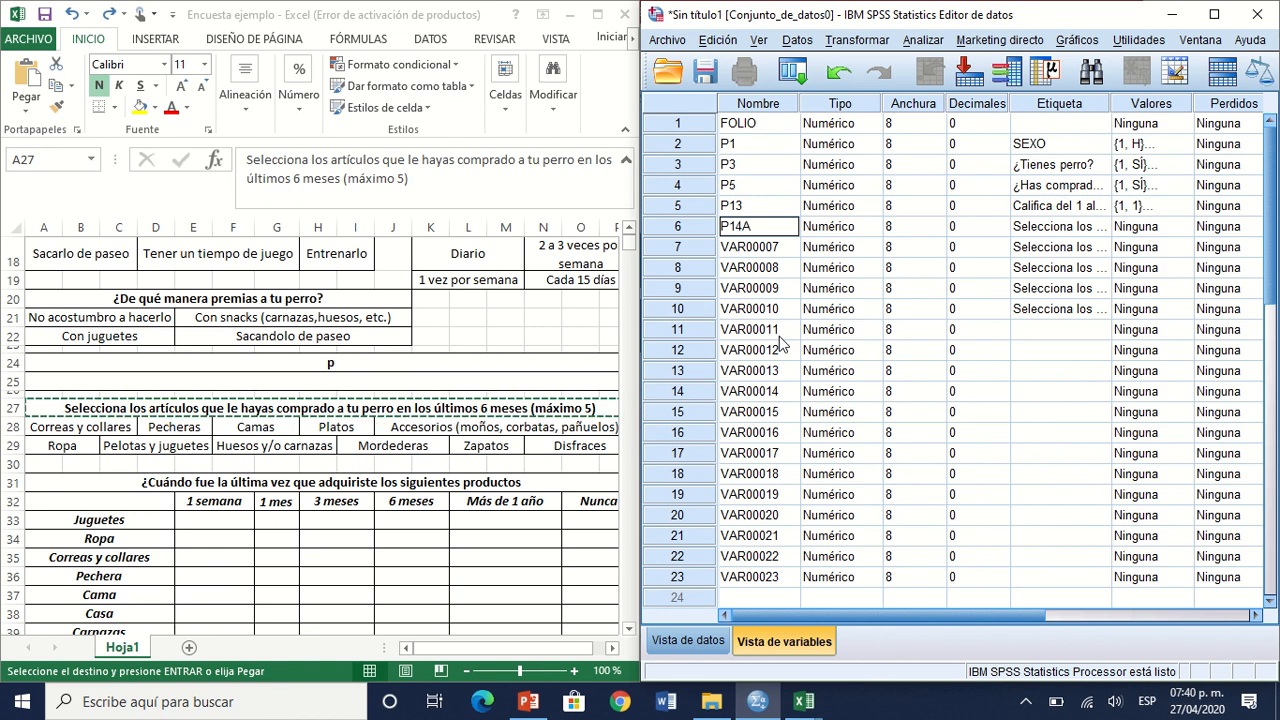
{"action": "key", "text": "Return"}
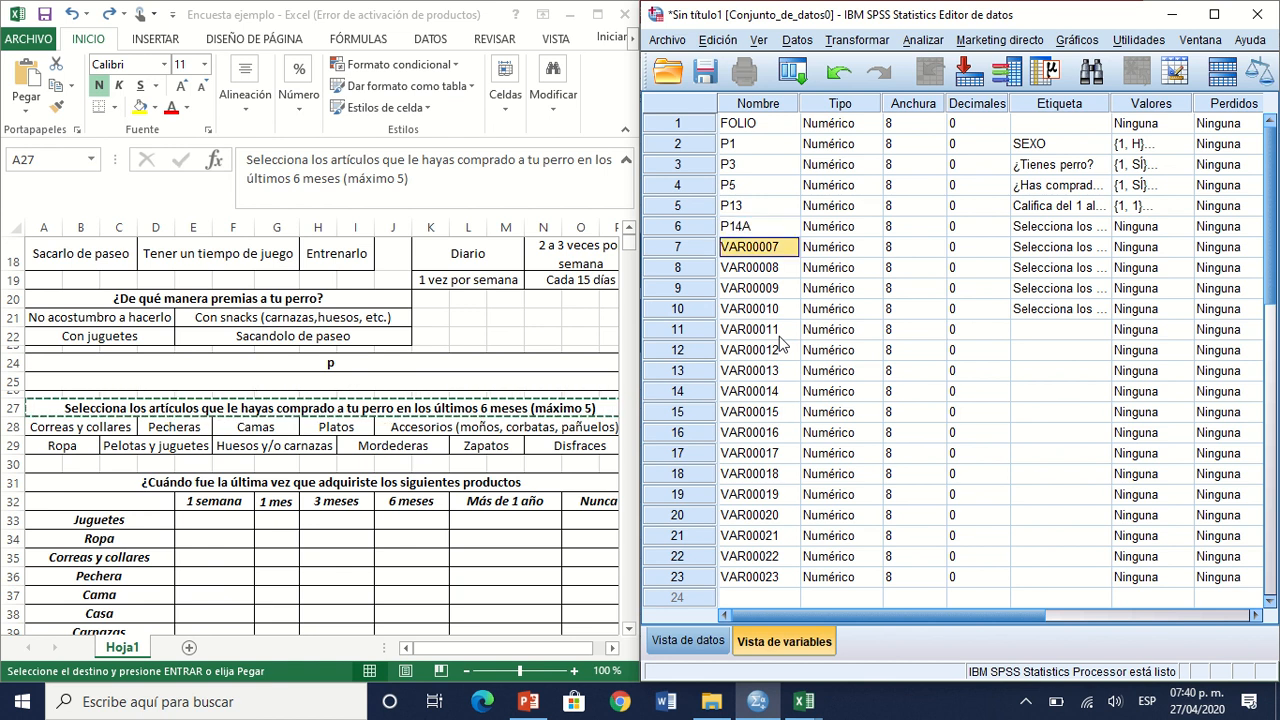
{"action": "type", "text": "P14B"}
{"action": "key", "text": "Return"}
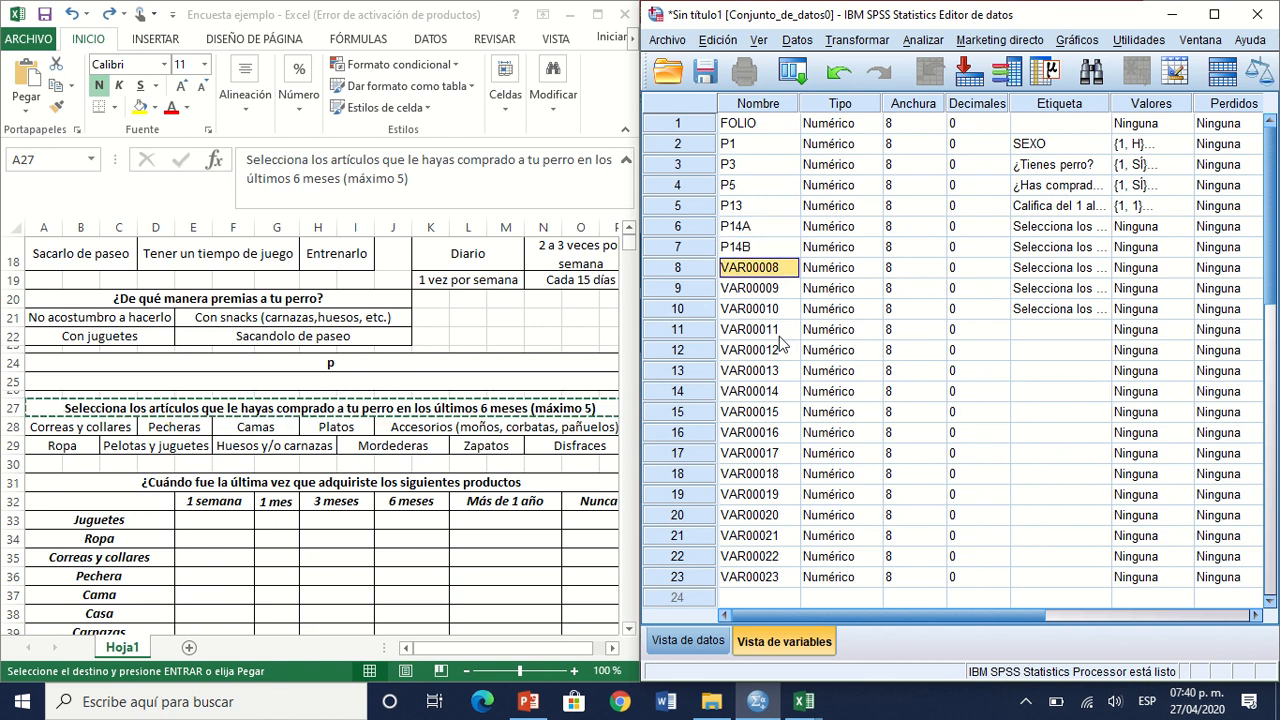
{"action": "type", "text": "P14"}
{"action": "key", "text": "Return"}
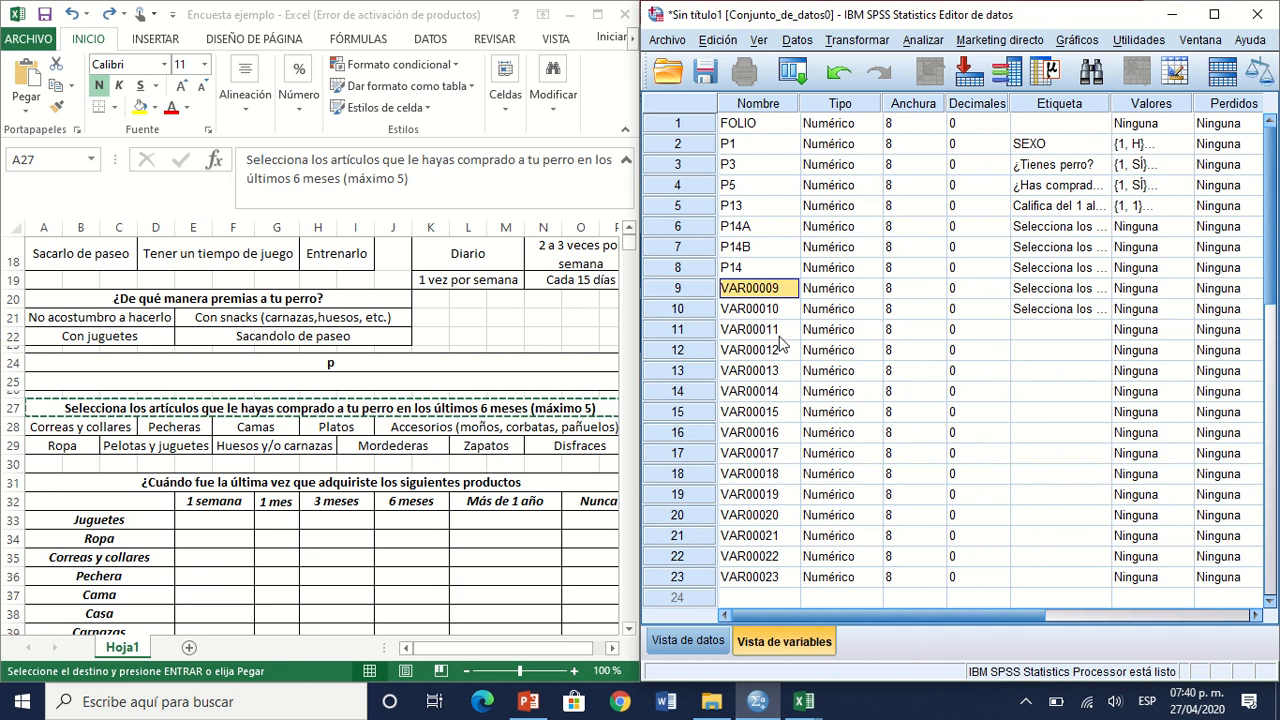
{"action": "key", "text": "Up"}
{"action": "double_click", "coordinate": [748, 267]}
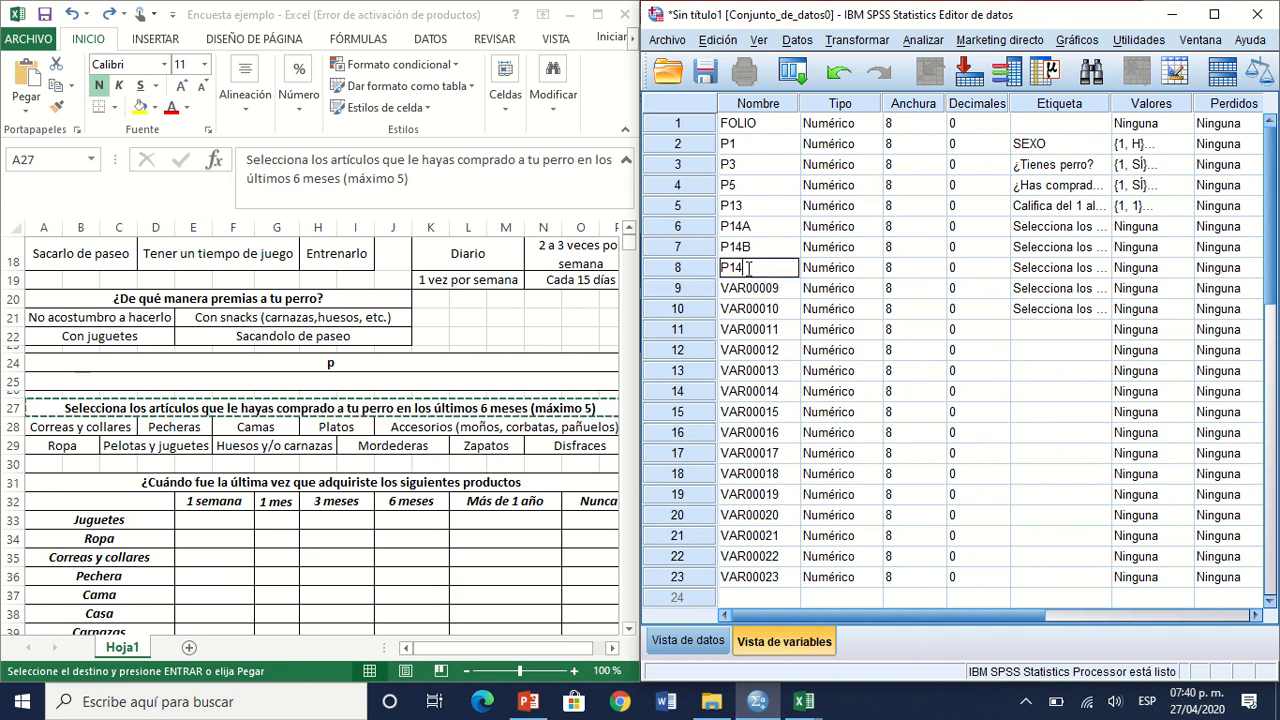
{"action": "type", "text": "C"}
{"action": "key", "text": "Return"}
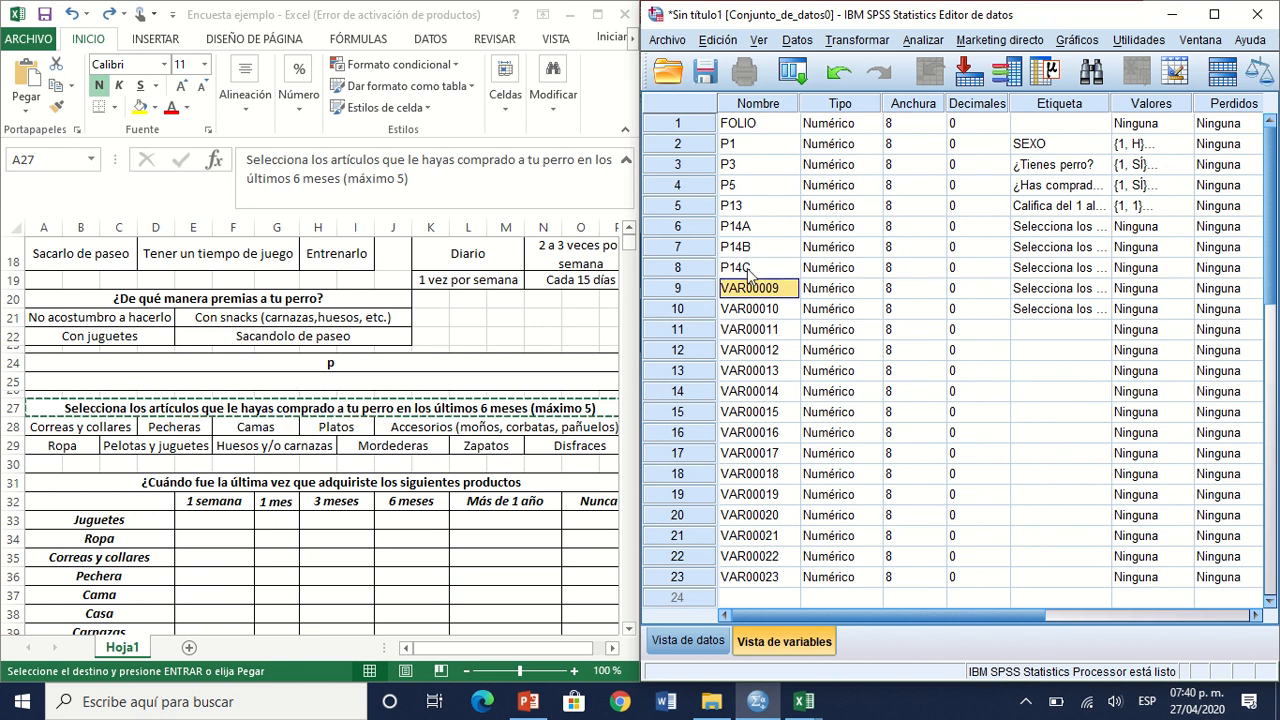
Step: Rename the ninth and tenth variables as P14D and P14E
{"action": "type", "text": "P14"}
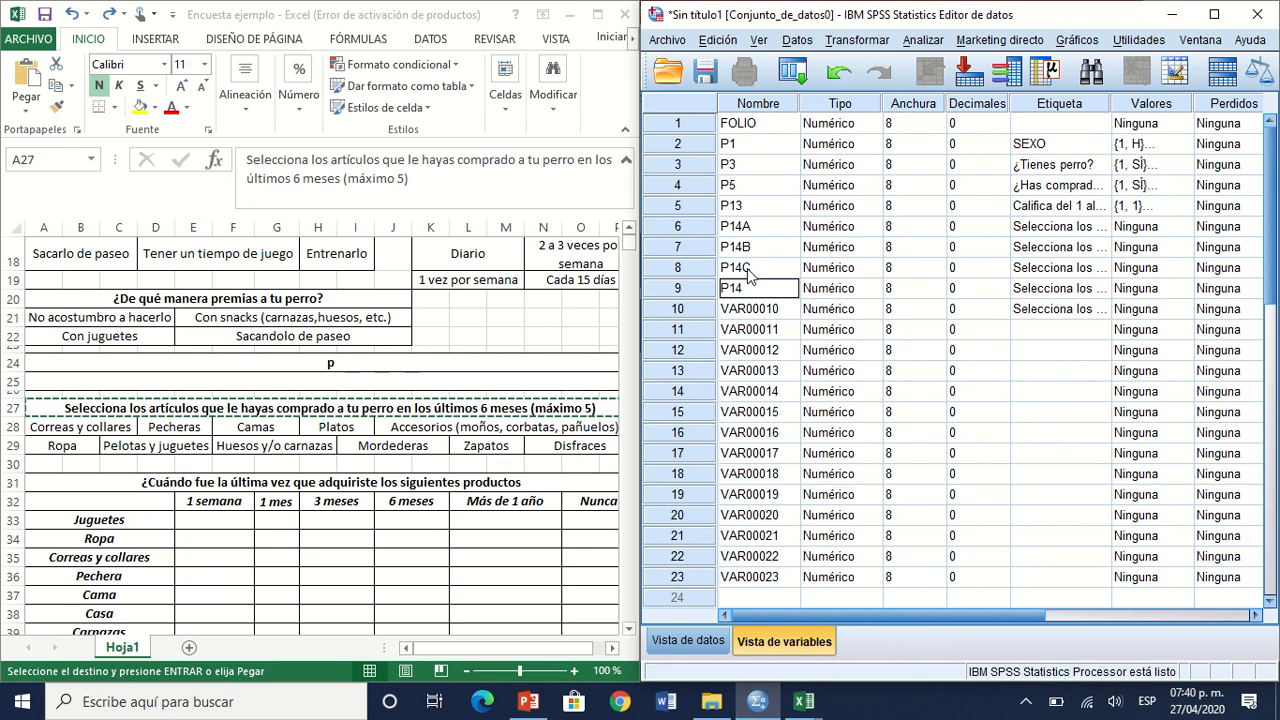
{"action": "type", "text": "D"}
{"action": "key", "text": "Return"}
{"action": "type", "text": "P1"}
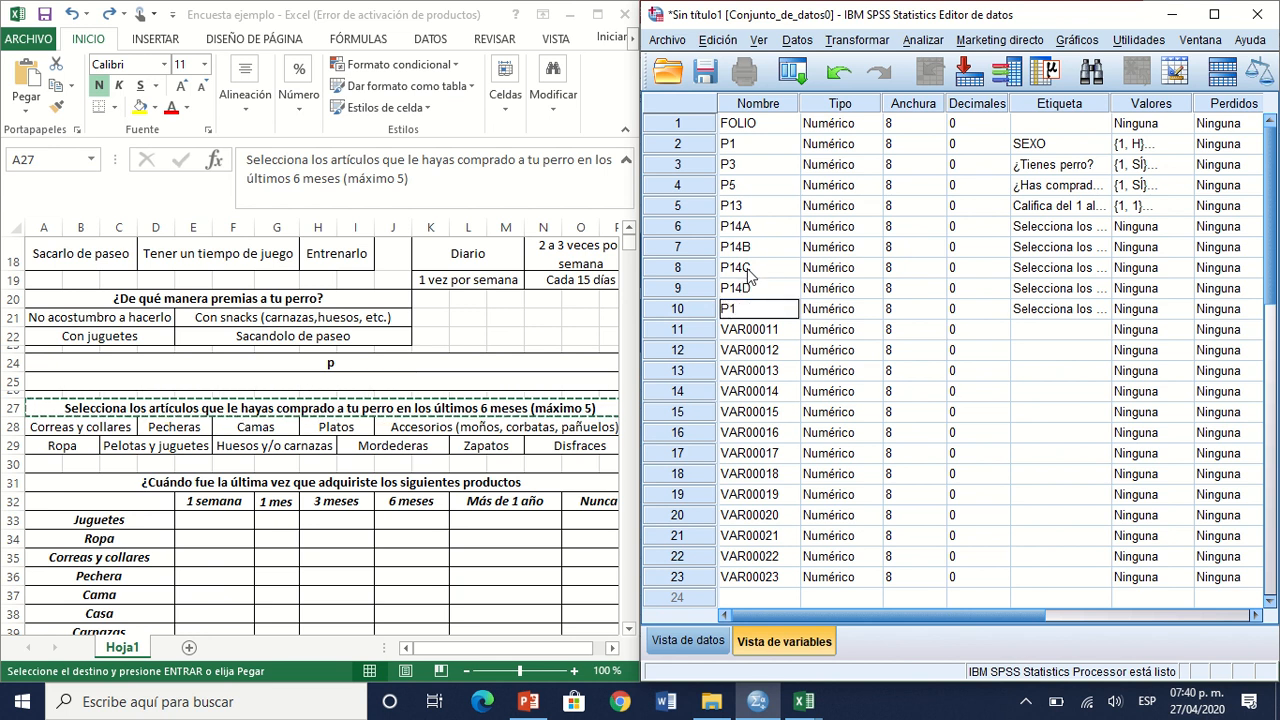
{"action": "type", "text": "4E"}
{"action": "left_click", "coordinate": [786, 294]}
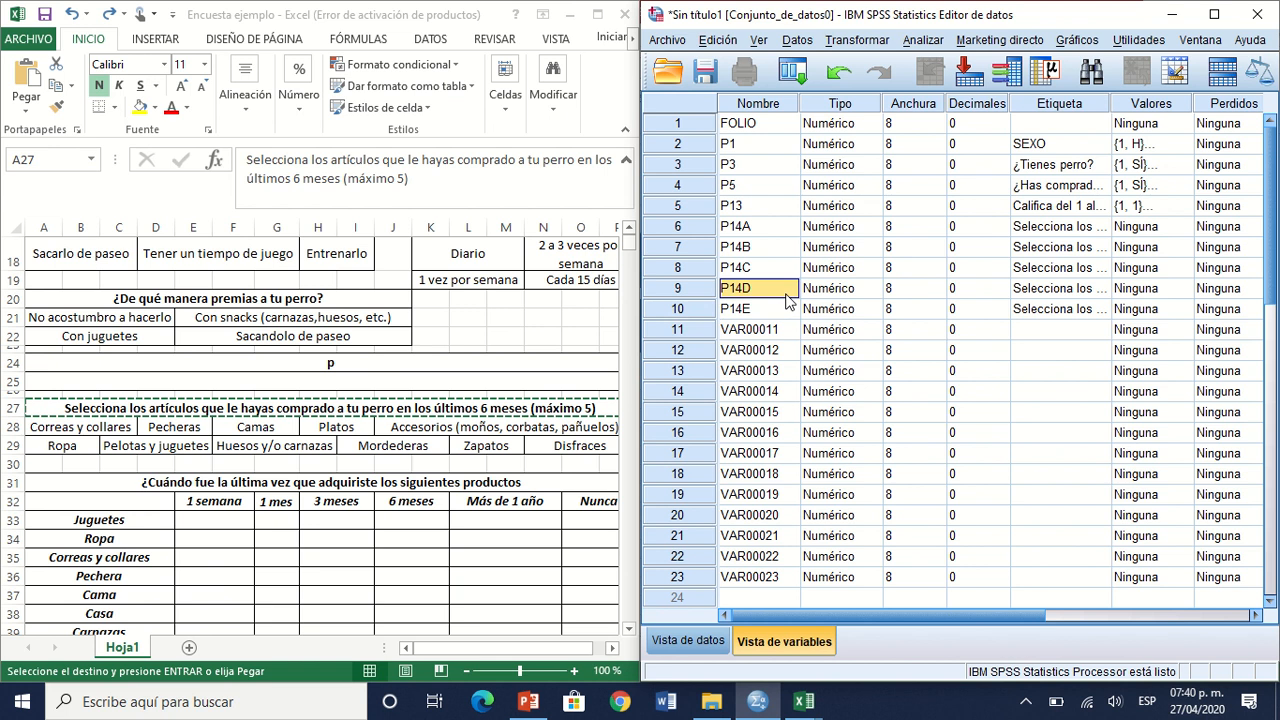
Step: Review the variable names P14A to P14E that share the article selection question
{"action": "left_click", "coordinate": [776, 230]}
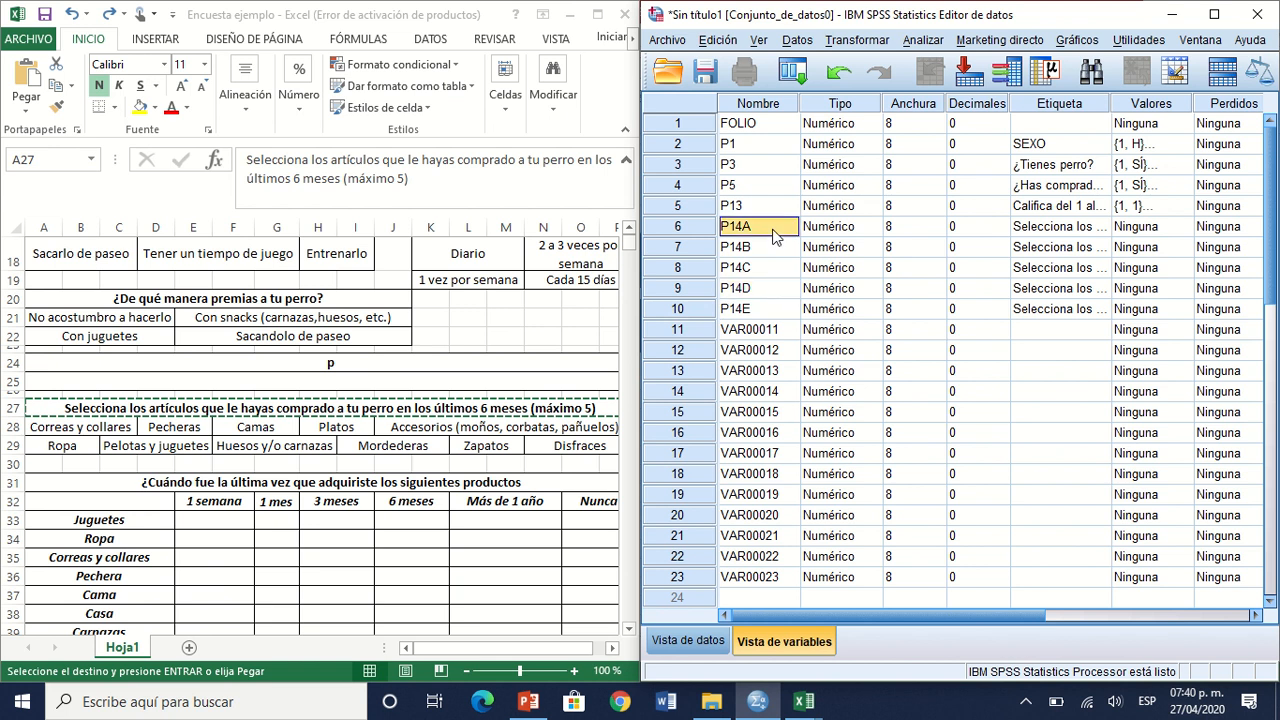
{"action": "key", "text": "Down"}
{"action": "key", "text": "Down"}
{"action": "key", "text": "Down"}
{"action": "key", "text": "Down"}
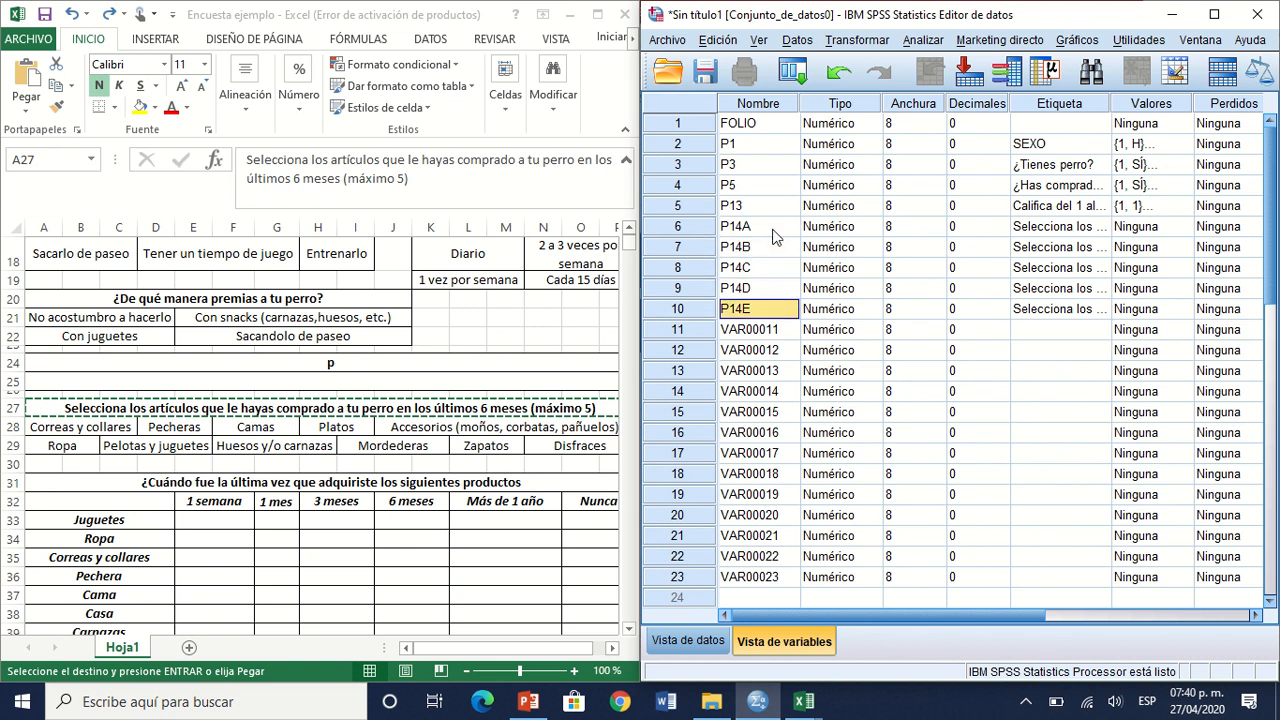
{"action": "key", "text": "Up"}
{"action": "key", "text": "Up"}
{"action": "key", "text": "Up"}
{"action": "key", "text": "Up"}
{"action": "key", "text": "Down"}
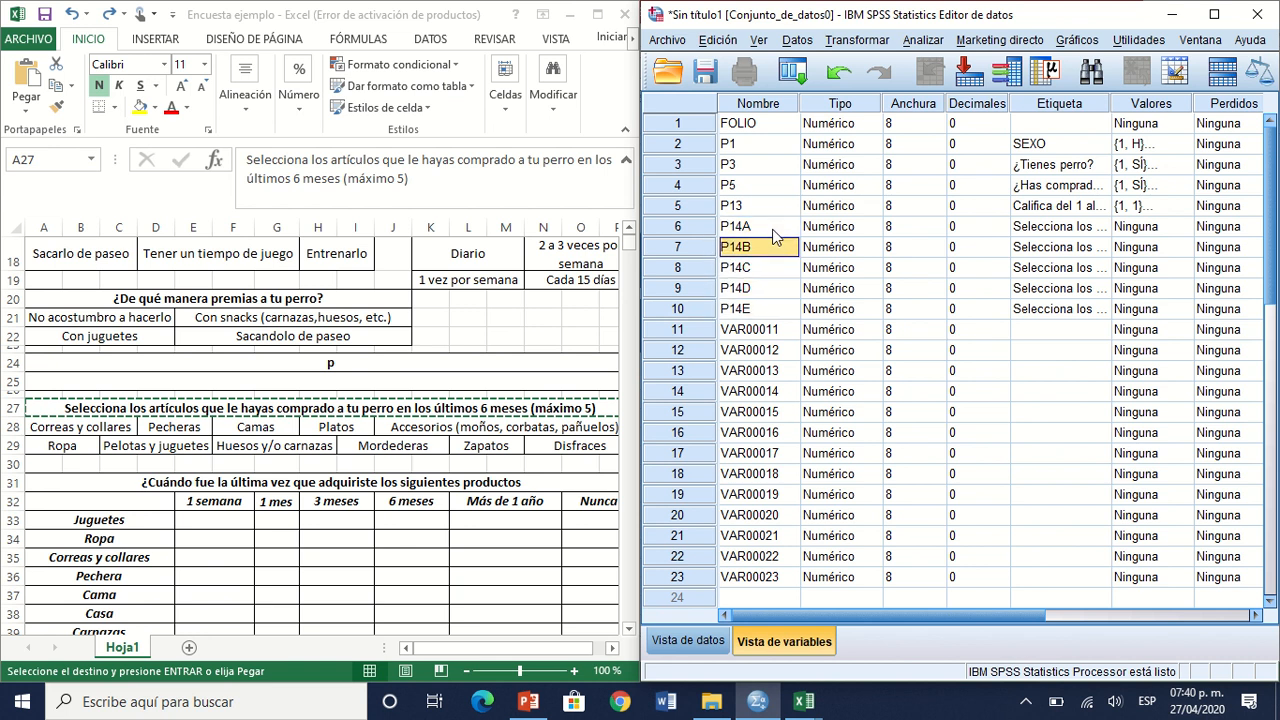
{"action": "key", "text": "Down"}
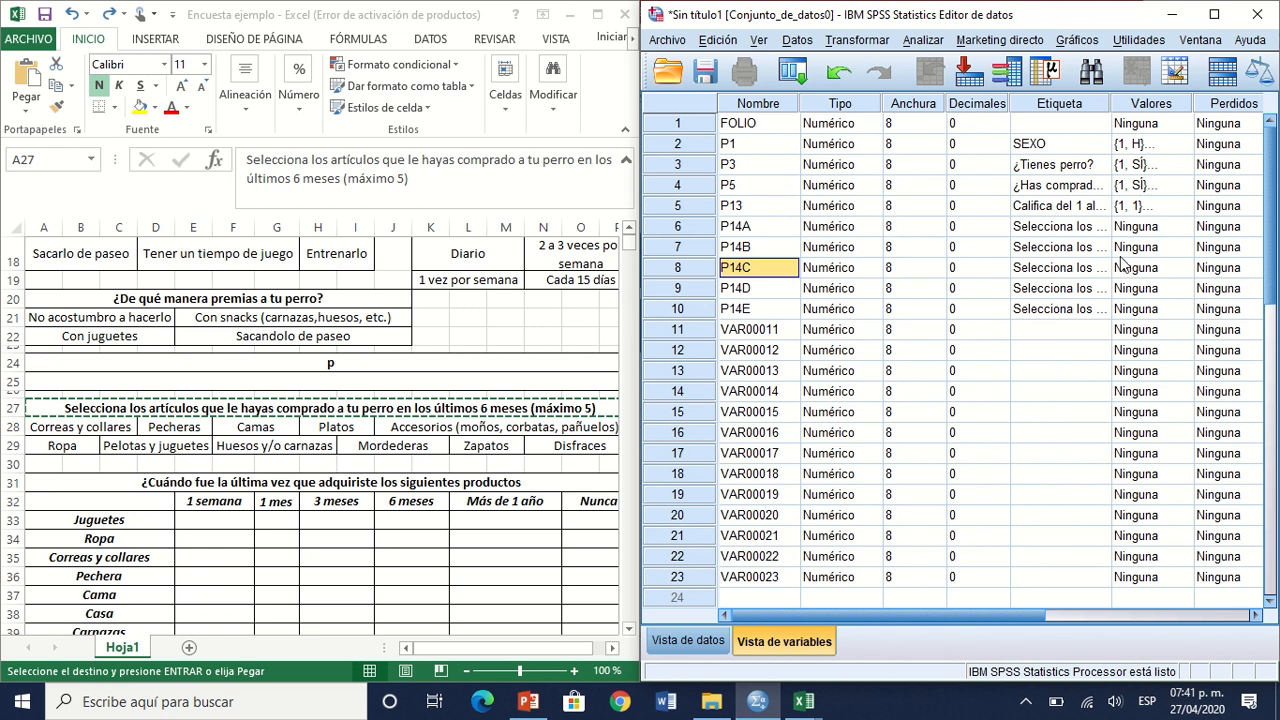
Step: Add the value label 1 = "Correas y collares" to variable P14A, copying the answer text from the Excel questionnaire
{"action": "left_click", "coordinate": [1188, 232]}
{"action": "left_click", "coordinate": [1188, 232]}
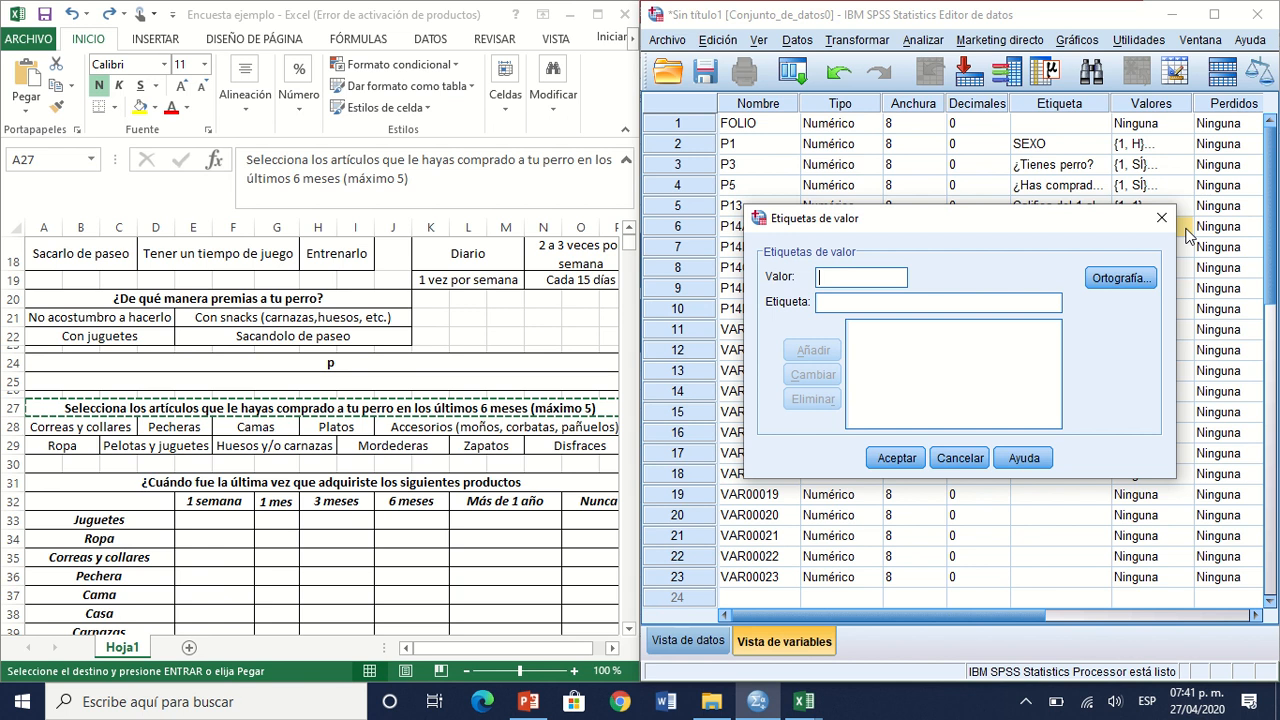
{"action": "type", "text": "1"}
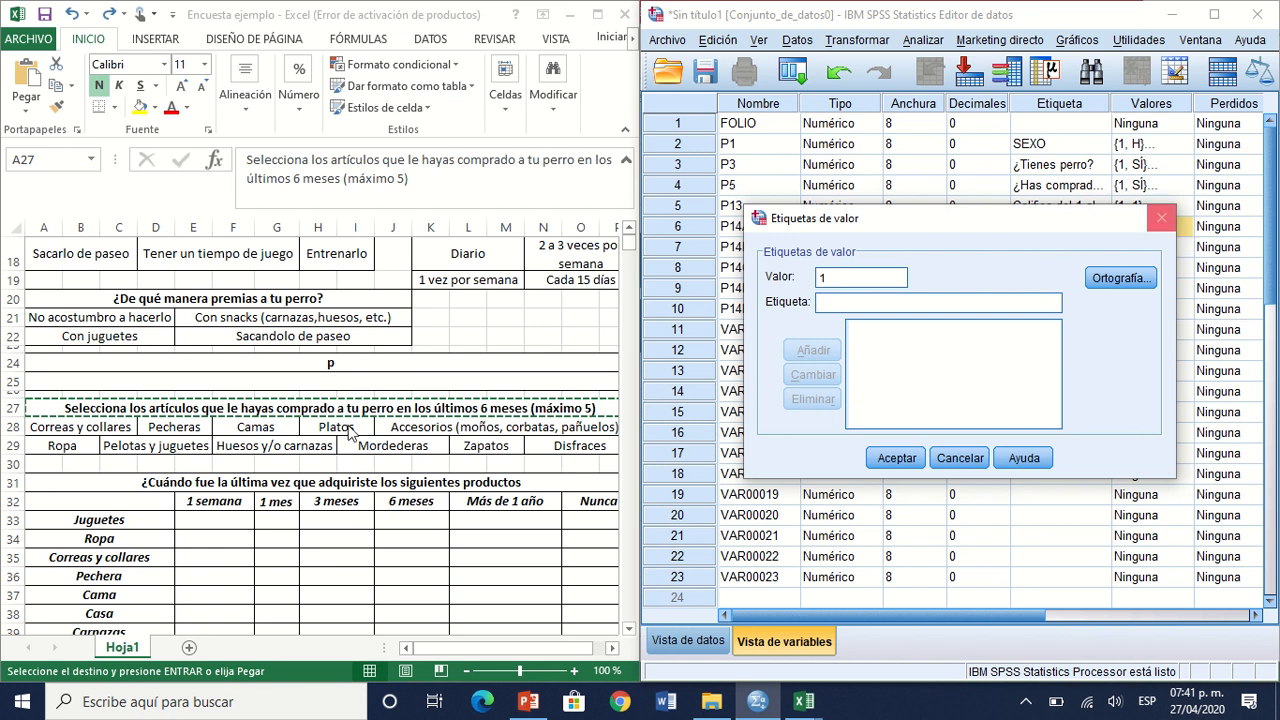
{"action": "left_click", "coordinate": [113, 437]}
{"action": "left_click", "coordinate": [113, 432]}
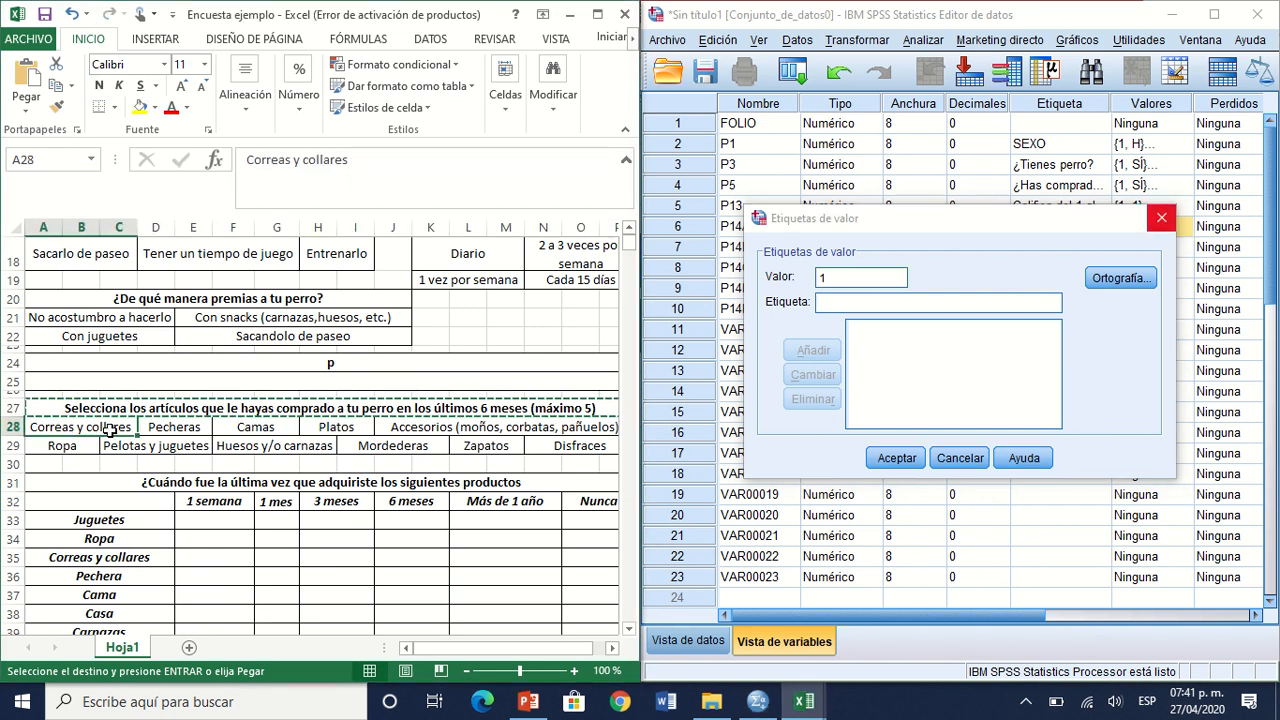
{"action": "key", "text": "ctrl+c"}
{"action": "left_click", "coordinate": [826, 301]}
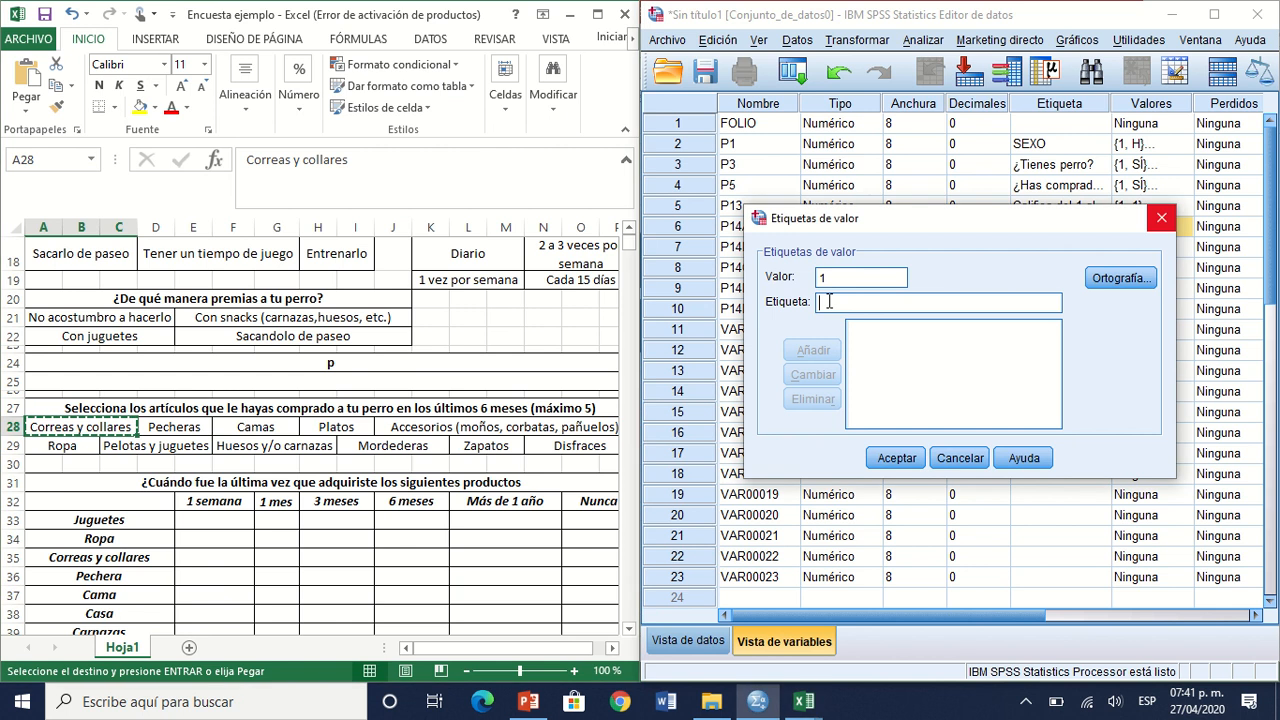
{"action": "key", "text": "ctrl+v"}
{"action": "left_click", "coordinate": [812, 349]}
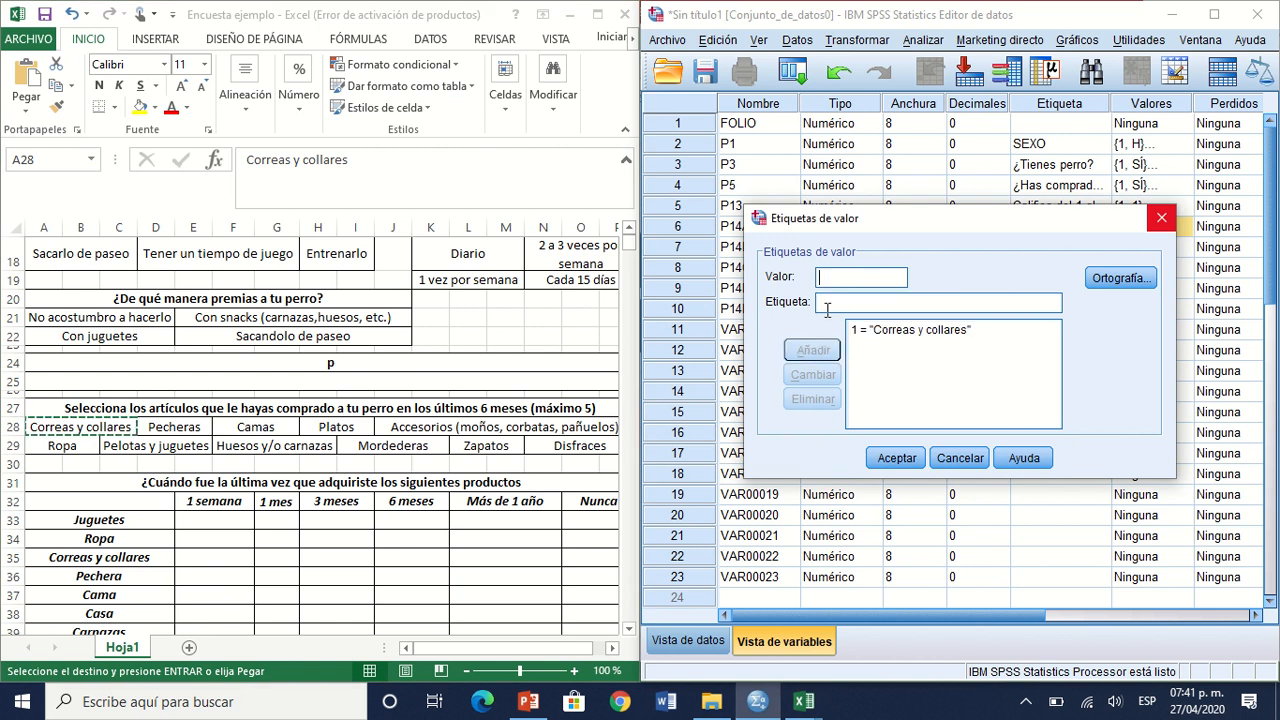
Step: Add the value label 2 = "Pecheras" to P14A, copying the answer text from Excel
{"action": "type", "text": "2"}
{"action": "left_click", "coordinate": [203, 418]}
{"action": "left_click", "coordinate": [198, 426]}
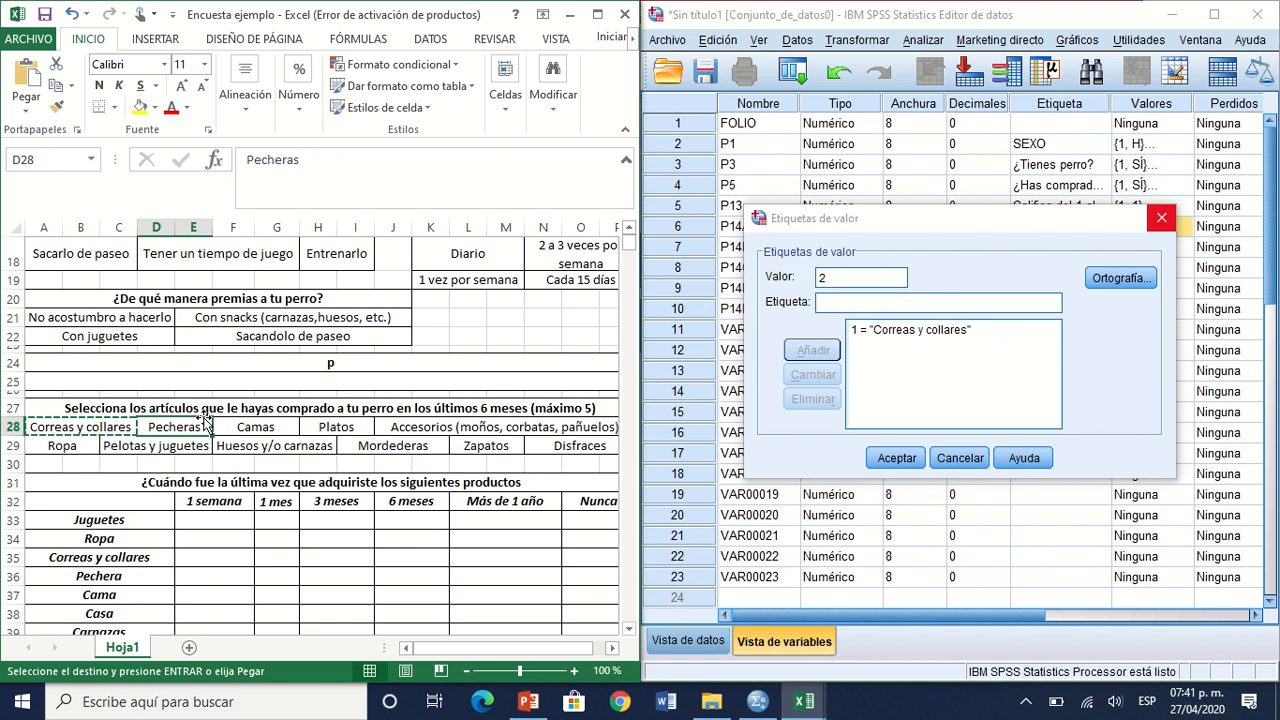
{"action": "key", "text": "ctrl+c"}
{"action": "left_click", "coordinate": [889, 303]}
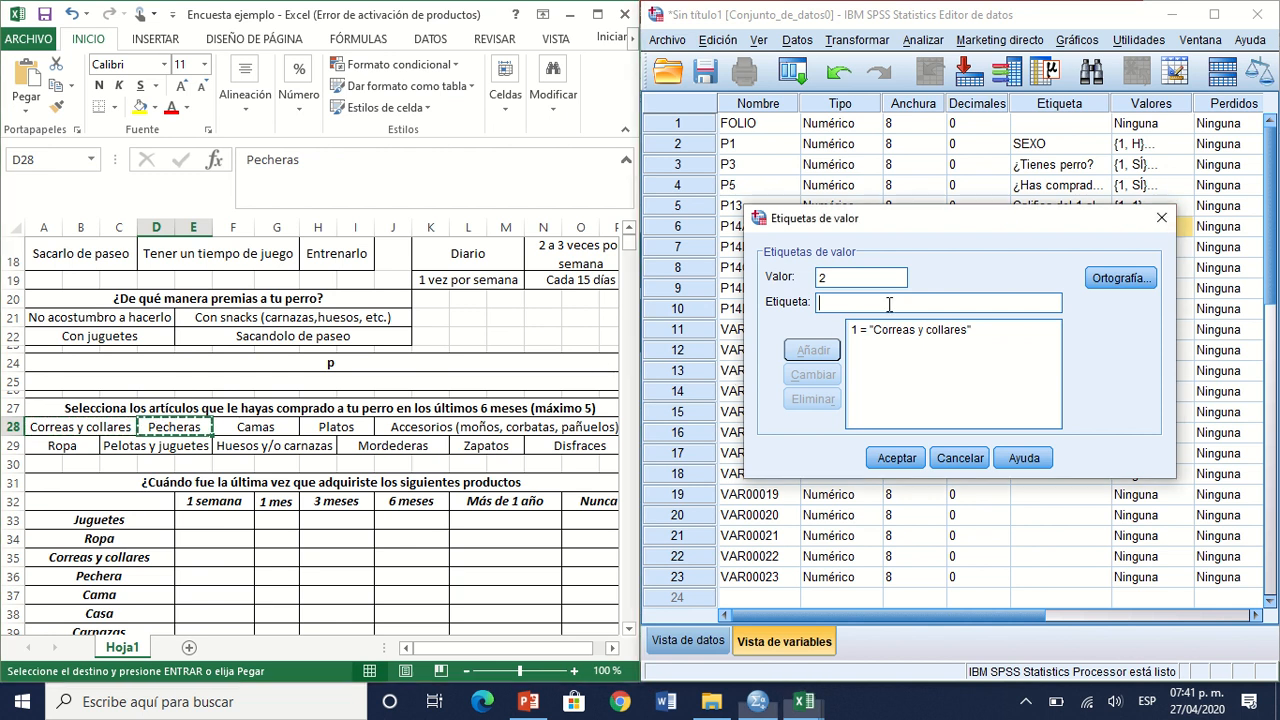
{"action": "key", "text": "ctrl+v"}
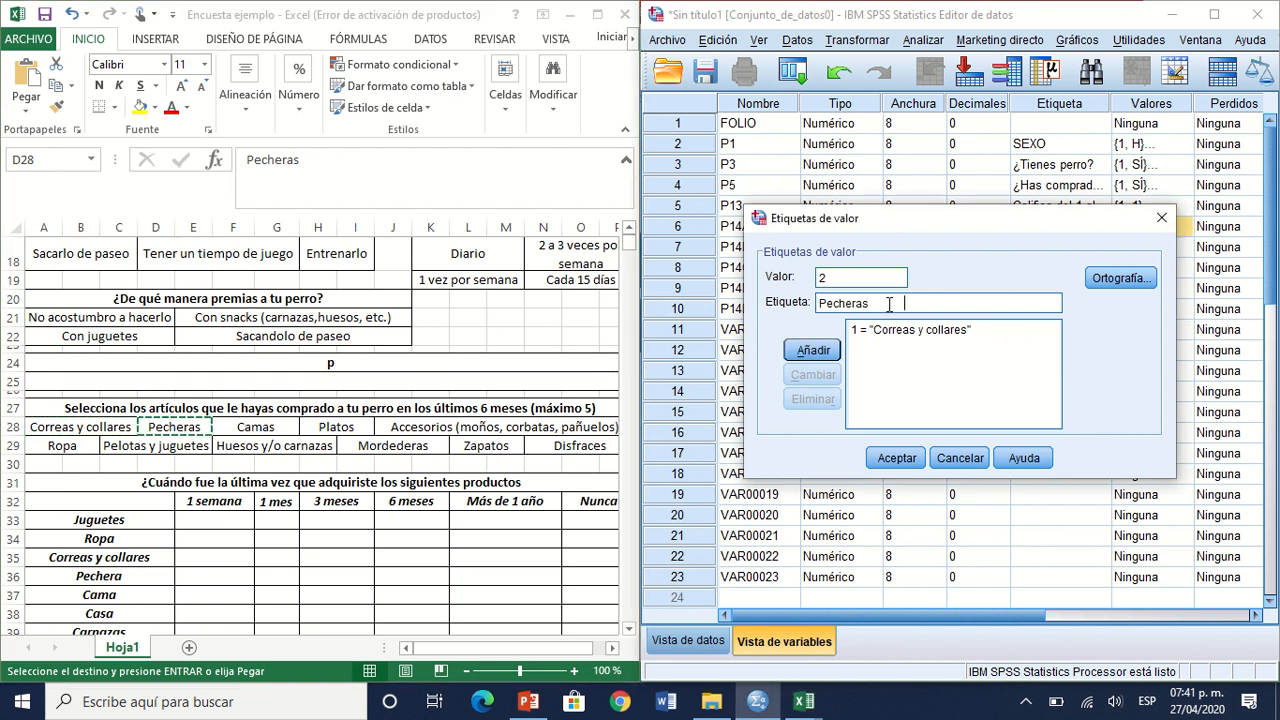
{"action": "left_click", "coordinate": [792, 354]}
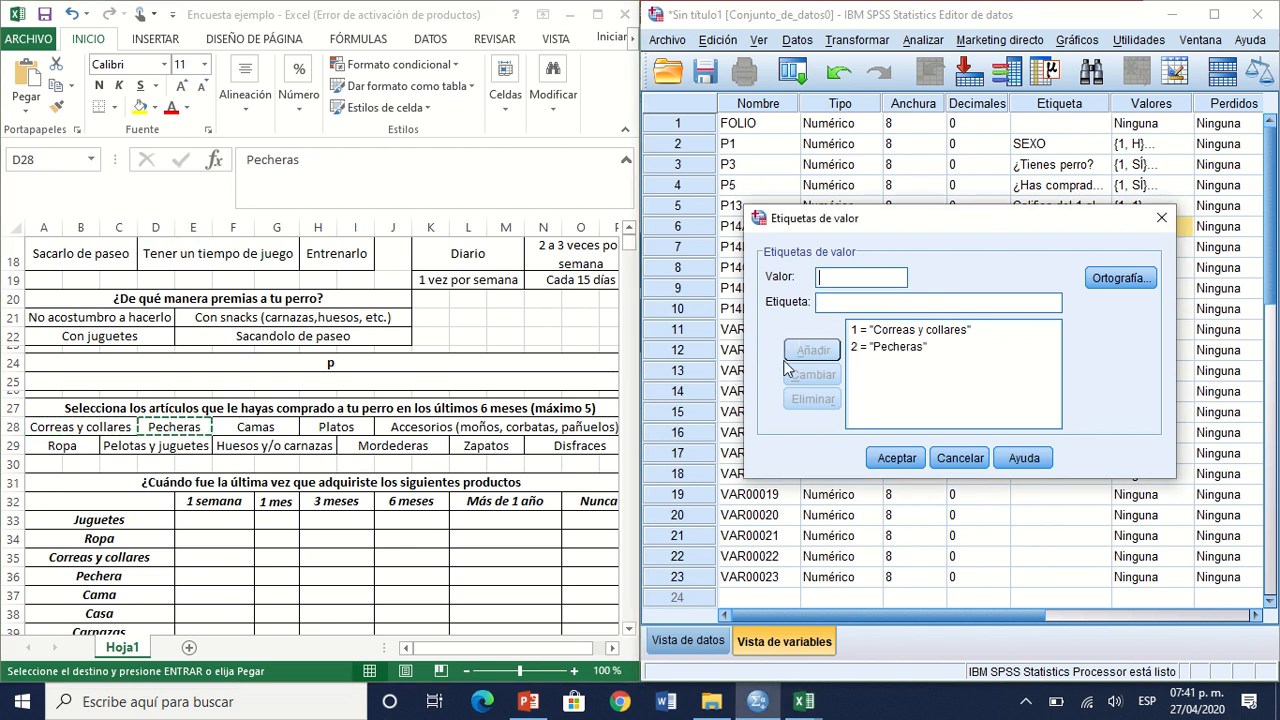
Step: Copy the answer "Camas" from Excel into the value label for P14A and try to add it with value 2
{"action": "left_click", "coordinate": [243, 433]}
{"action": "left_click", "coordinate": [243, 433]}
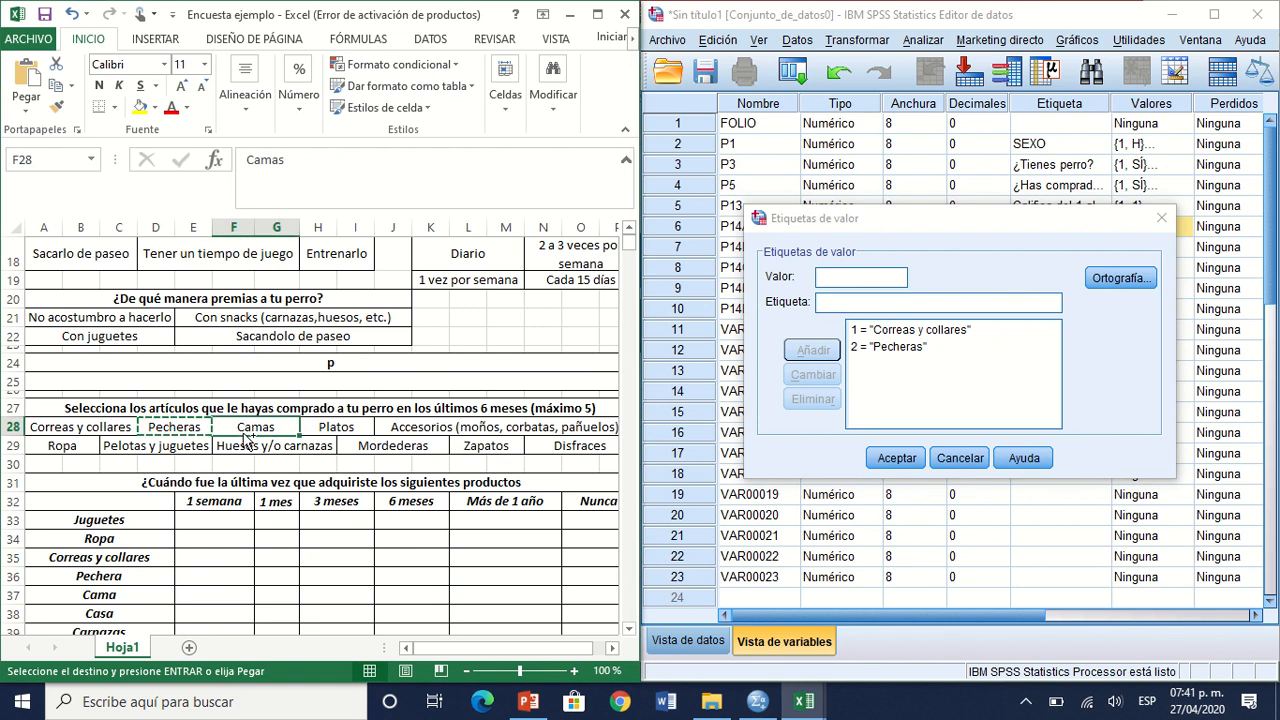
{"action": "key", "text": "ctrl+c"}
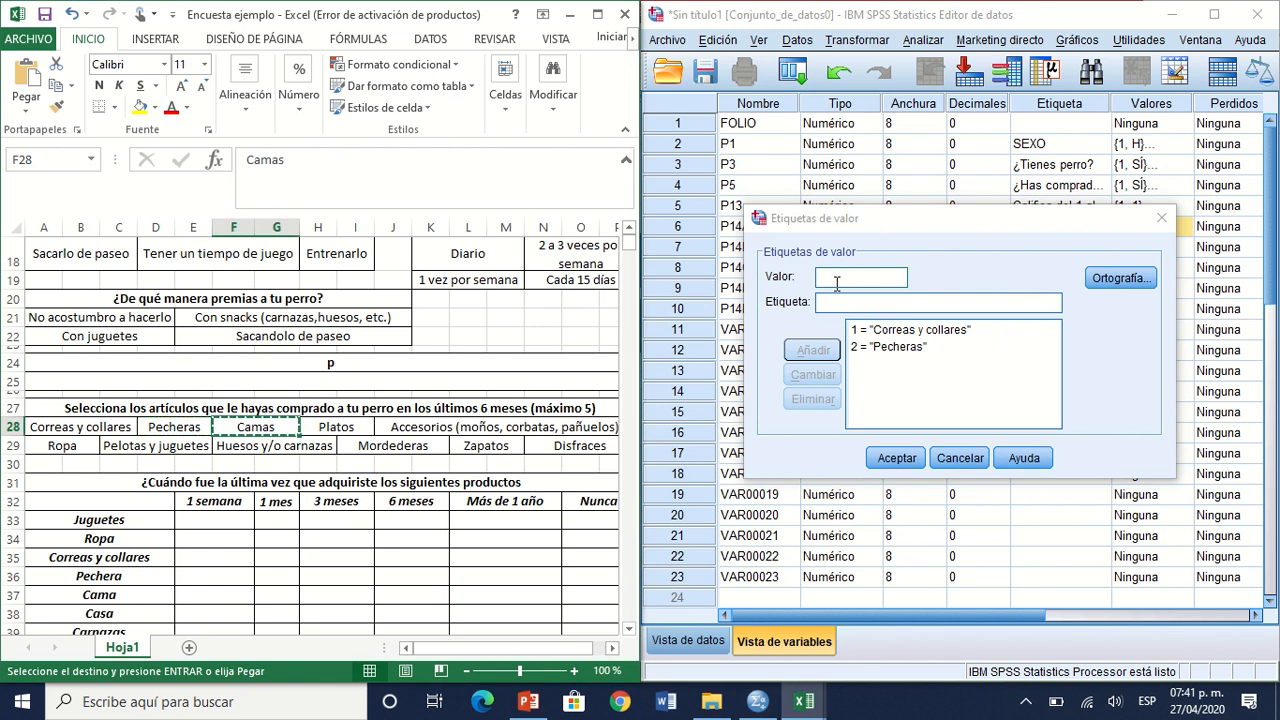
{"action": "left_click", "coordinate": [836, 284]}
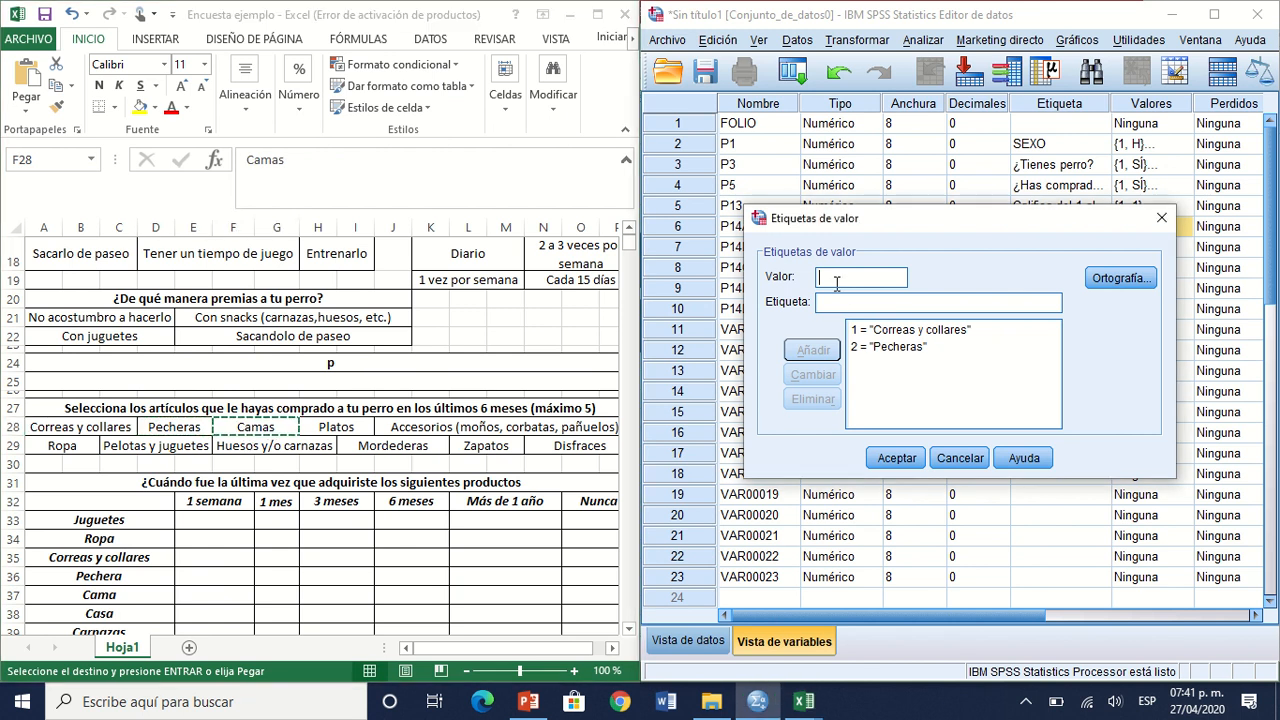
{"action": "type", "text": "2"}
{"action": "key", "text": "Tab"}
{"action": "key", "text": "ctrl+v"}
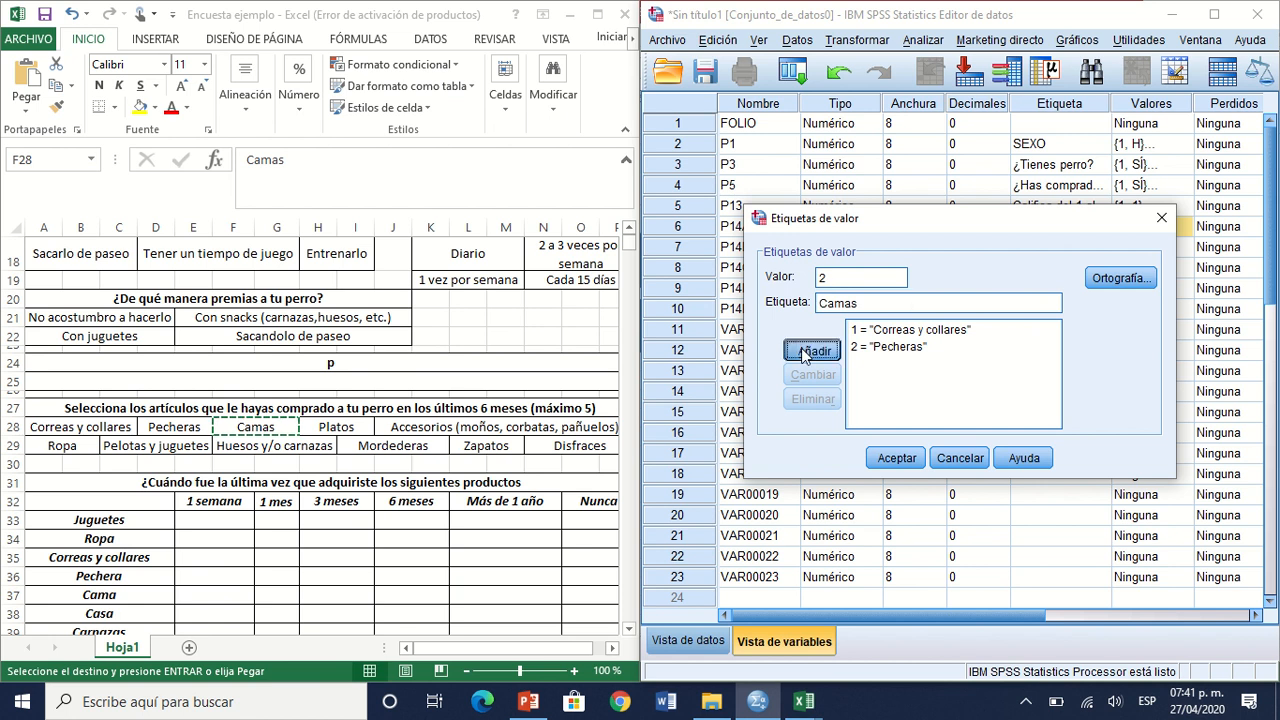
{"action": "left_click", "coordinate": [812, 350]}
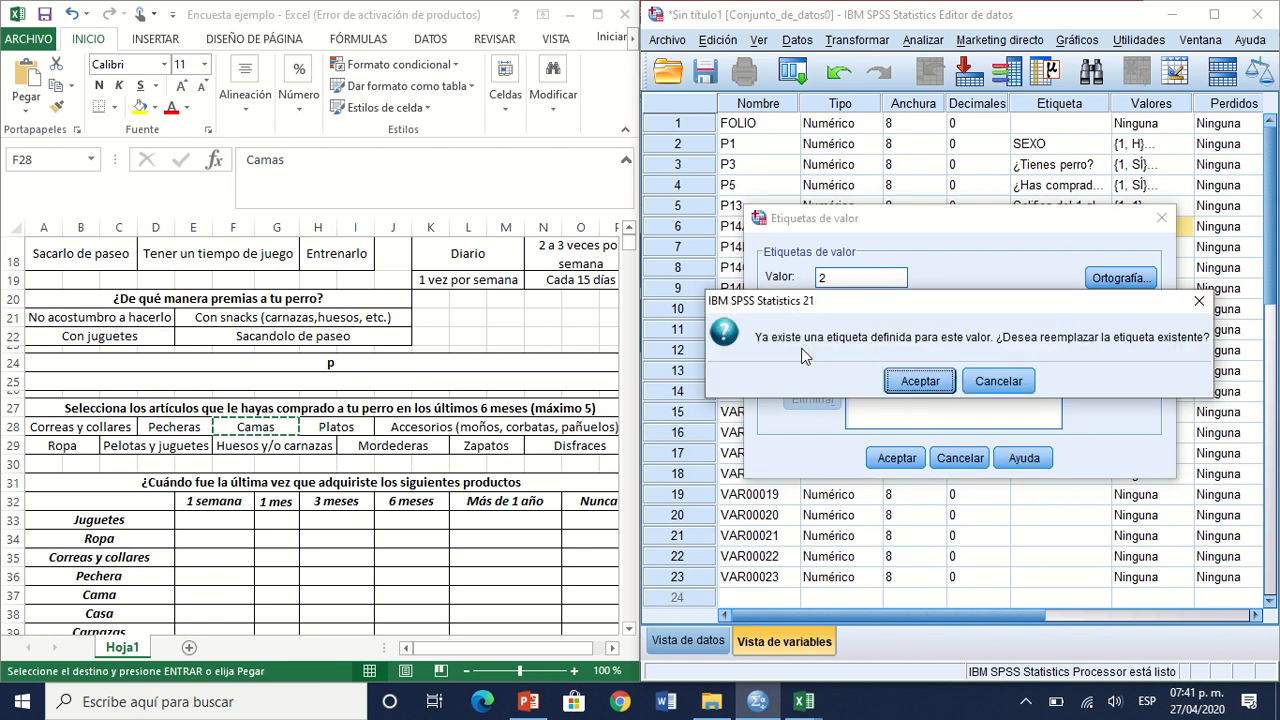
{"action": "left_click", "coordinate": [998, 381]}
Step: Correct the value to 3 and add the value label 3 = "Camas" to P14A
{"action": "left_click", "coordinate": [828, 277]}
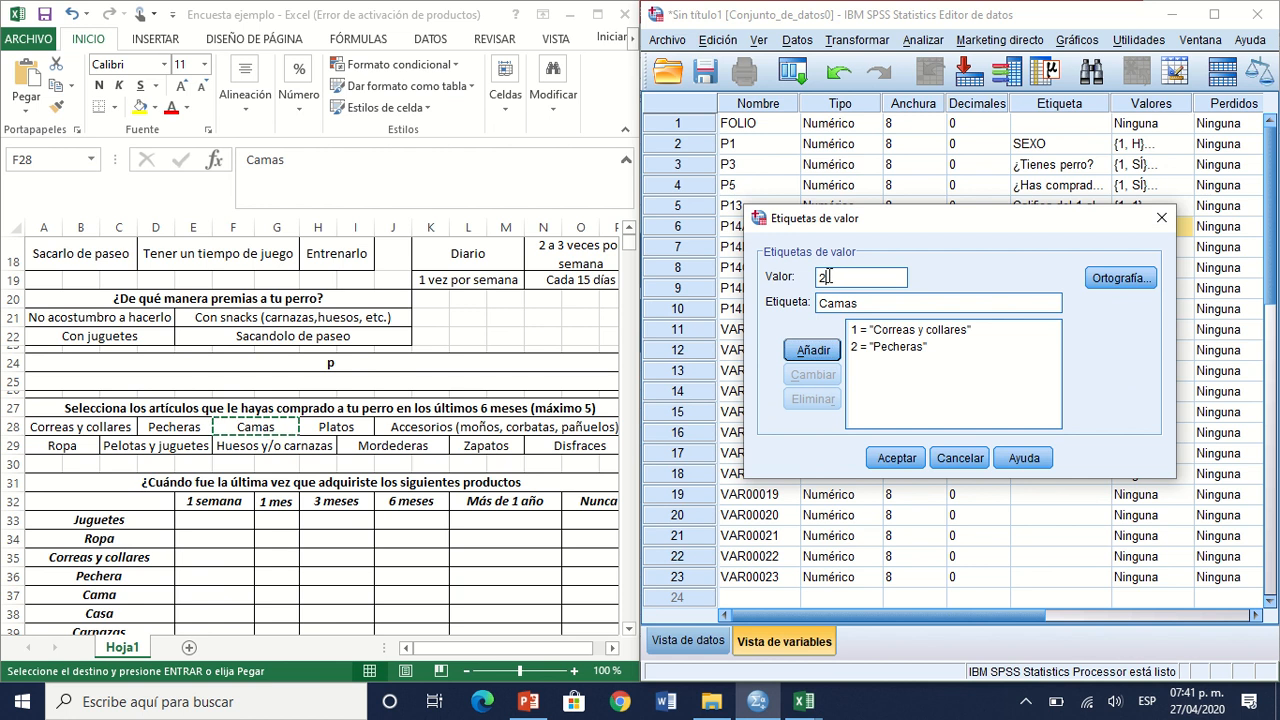
{"action": "key", "text": "BackSpace"}
{"action": "type", "text": "3"}
{"action": "left_click", "coordinate": [801, 360]}
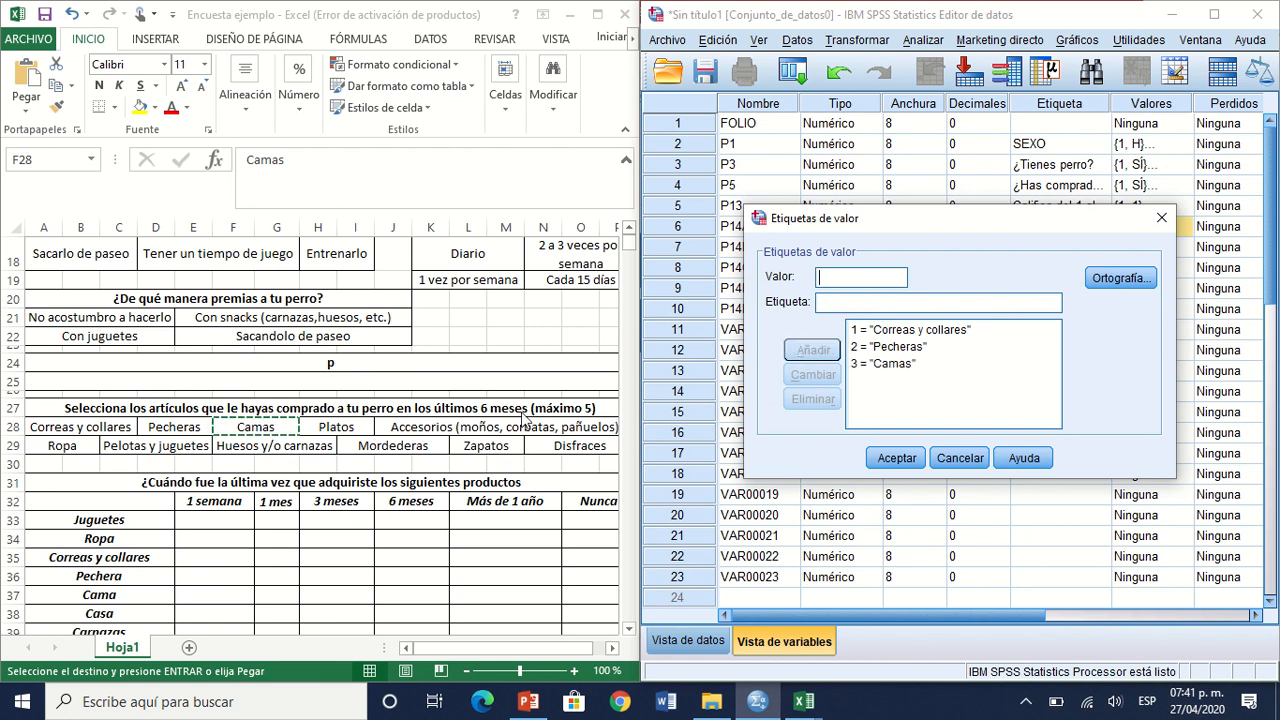
Step: Add the value label 4 = "Platos" to P14A, copying the answer text from Excel
{"action": "left_click", "coordinate": [333, 427]}
{"action": "left_click", "coordinate": [333, 427]}
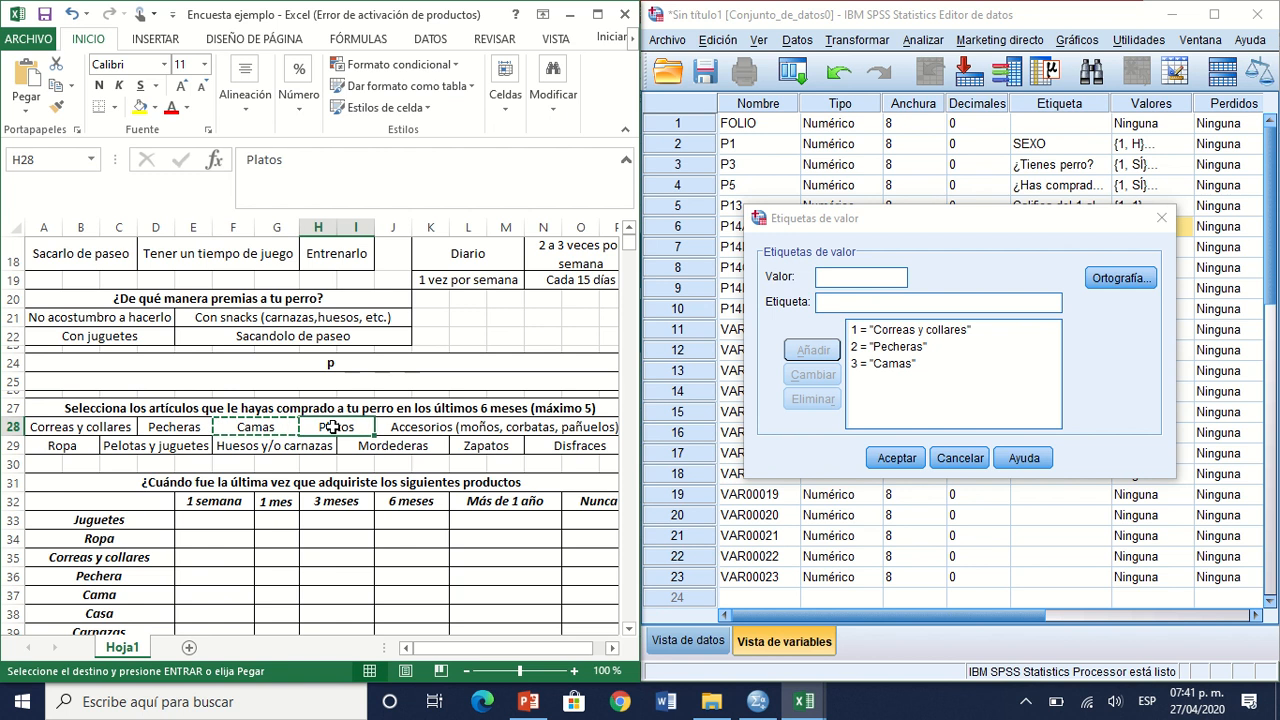
{"action": "key", "text": "ctrl+c"}
{"action": "left_click", "coordinate": [832, 276]}
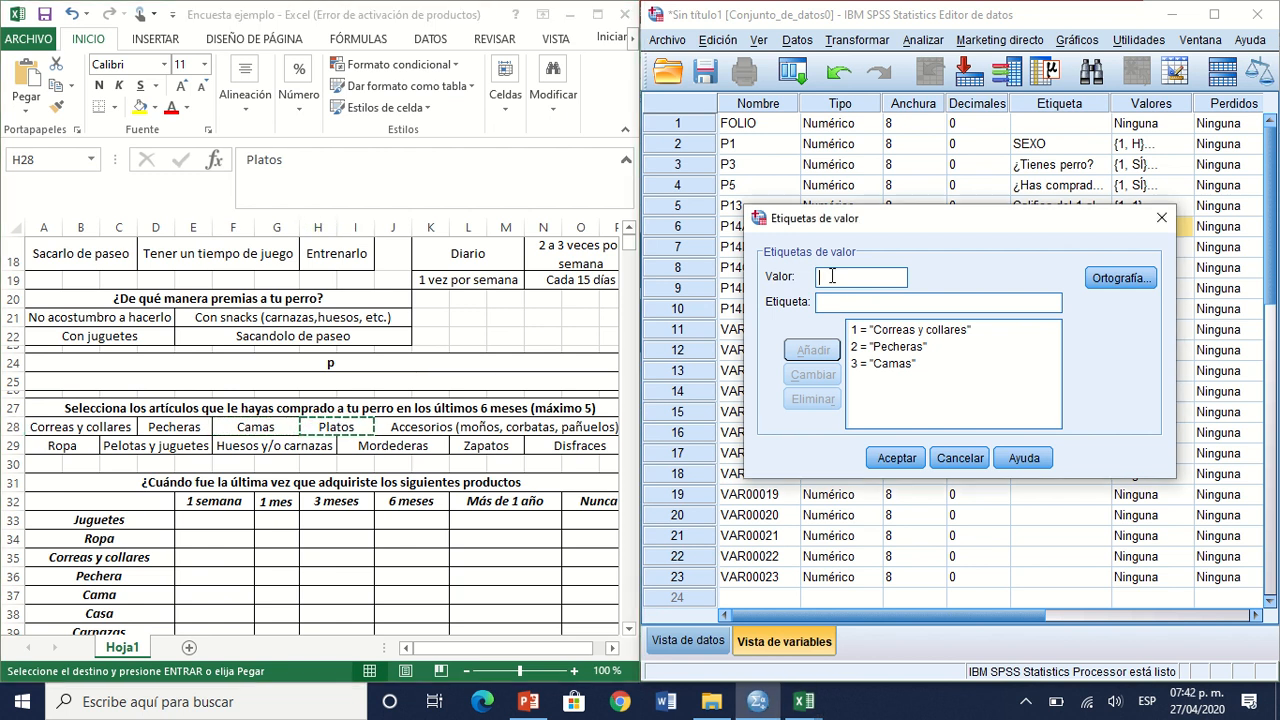
{"action": "type", "text": "4"}
{"action": "key", "text": "ctrl+v"}
{"action": "key", "text": "alt+a"}
Step: Enter value 5 for P14A with the label "Accesorios (moños, corbatas, pañuelos)" copied from the Excel questionnaire
{"action": "left_click", "coordinate": [480, 422]}
{"action": "left_click", "coordinate": [480, 424]}
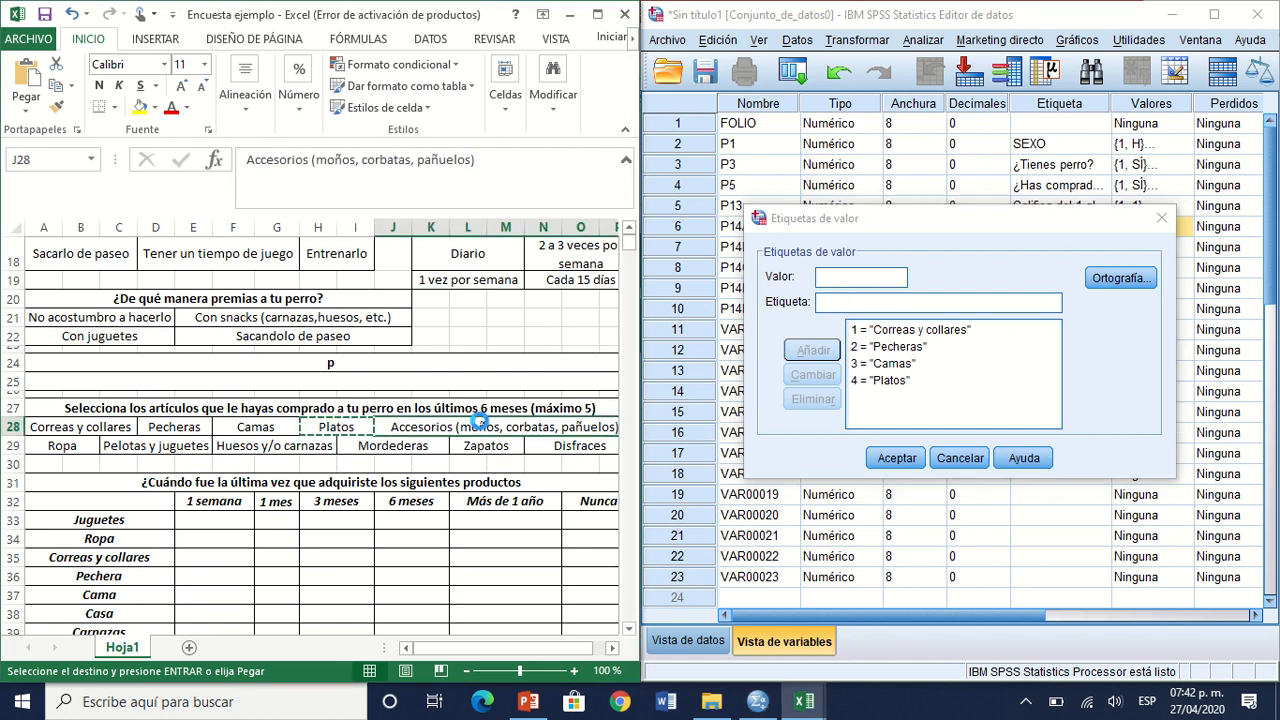
{"action": "key", "text": "ctrl+c"}
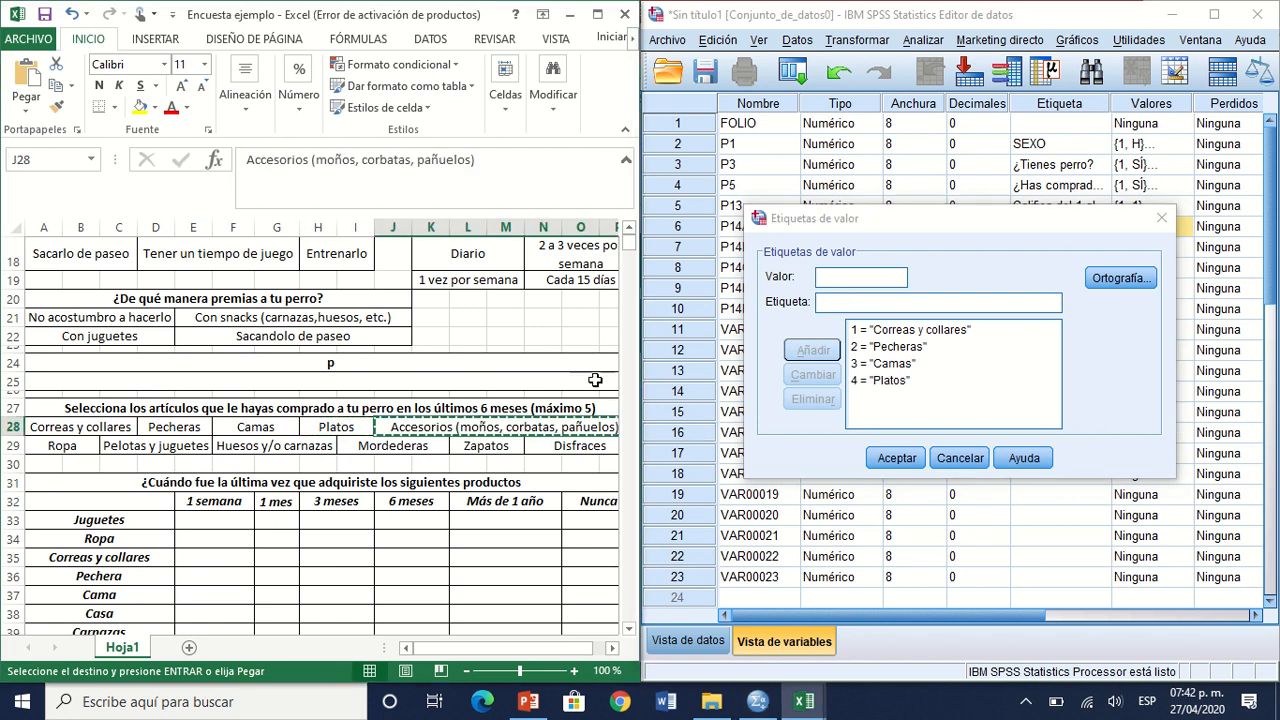
{"action": "left_click", "coordinate": [845, 282]}
{"action": "type", "text": "5"}
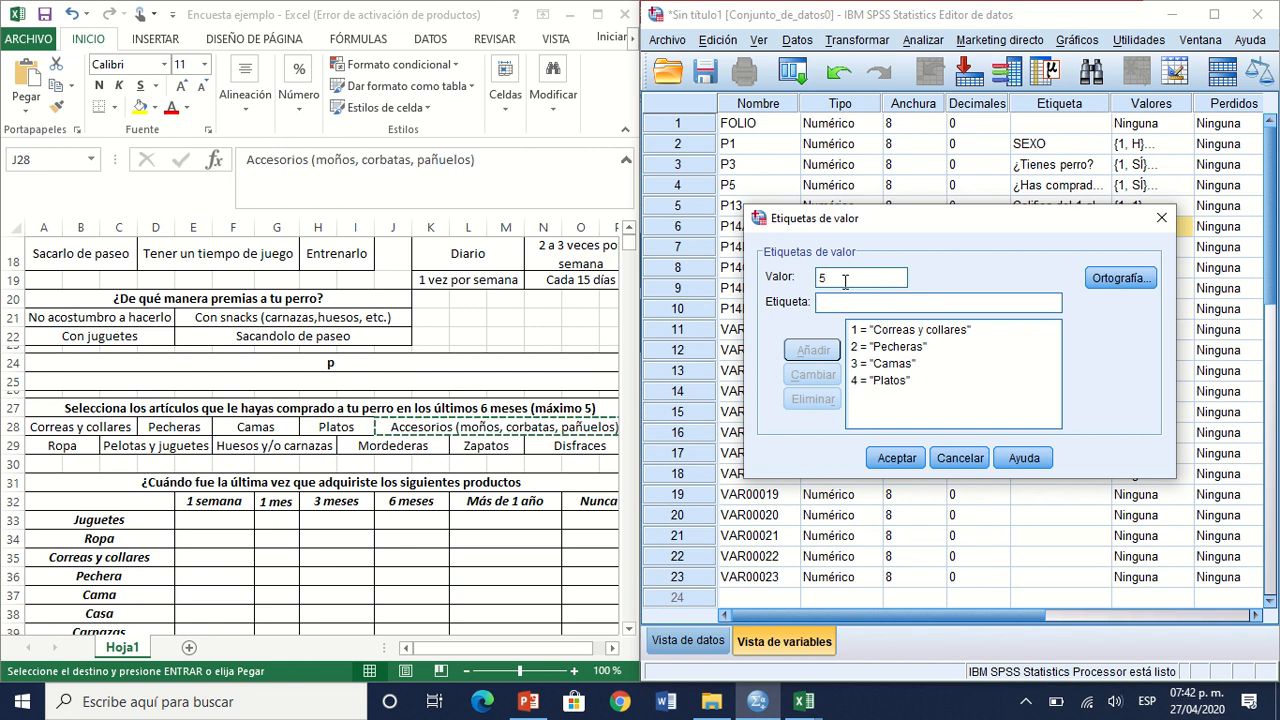
{"action": "key", "text": "ctrl+v"}
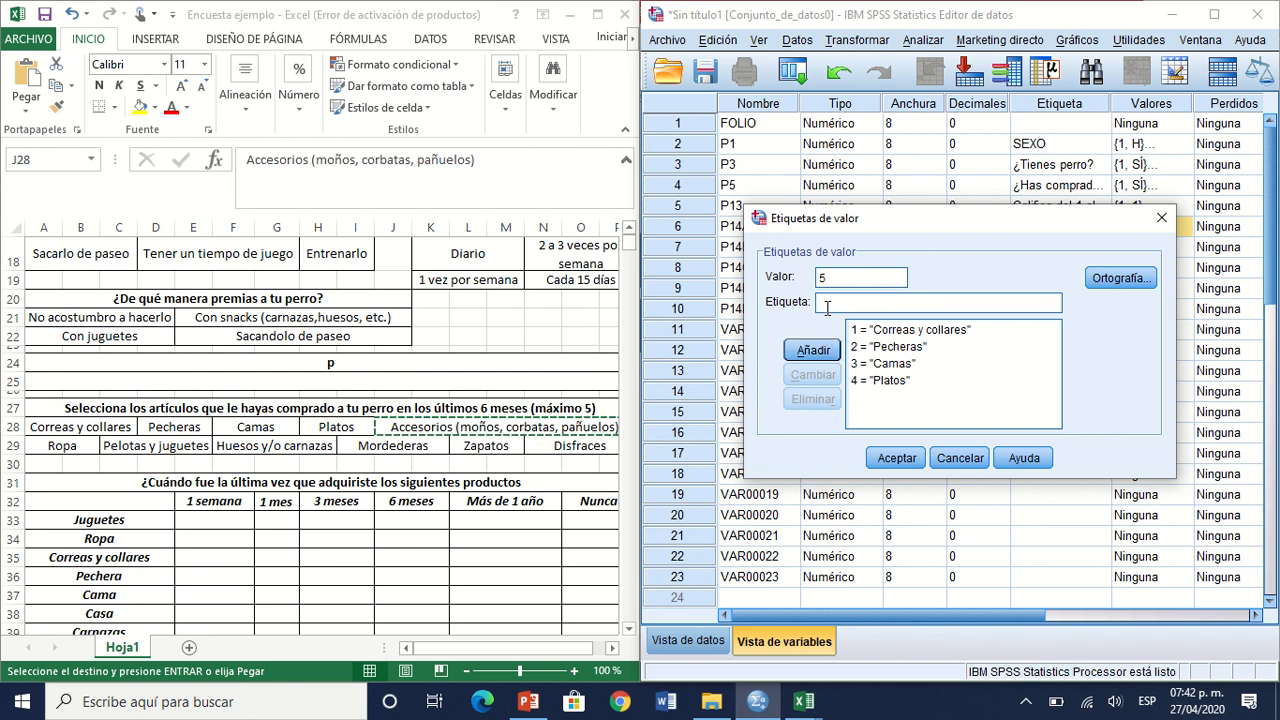
{"action": "left_click", "coordinate": [557, 428]}
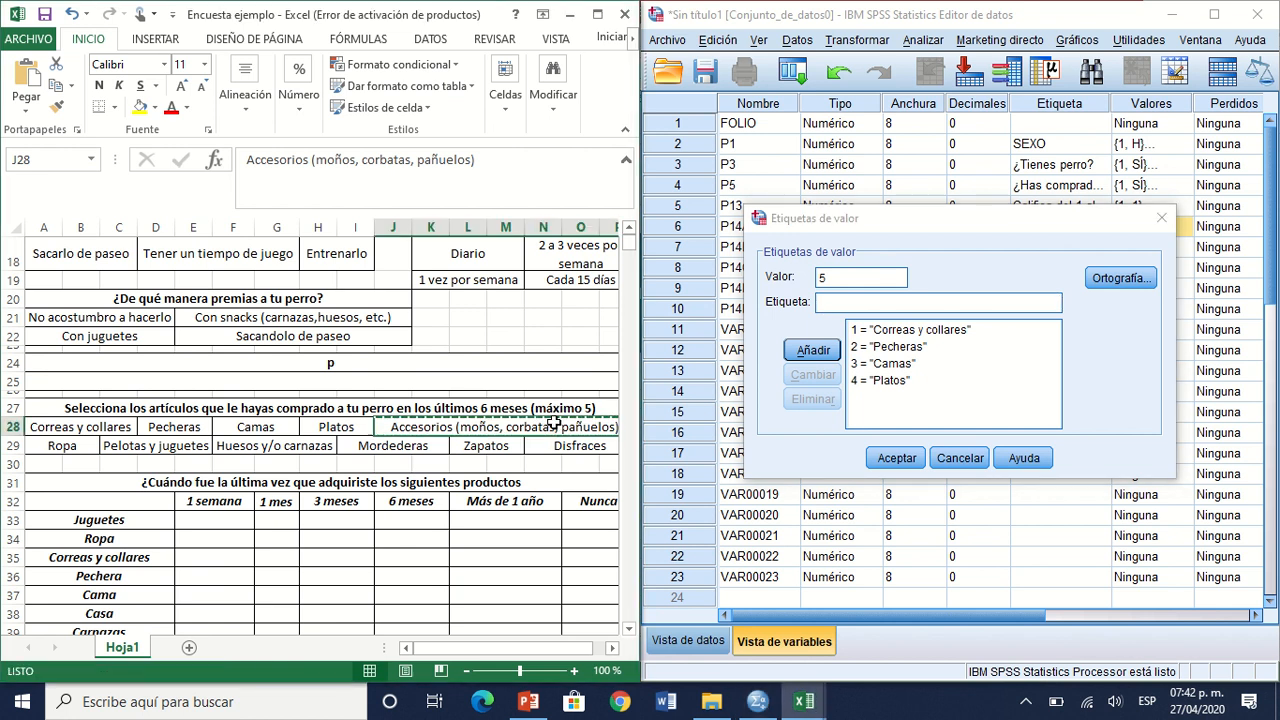
{"action": "left_click", "coordinate": [835, 304]}
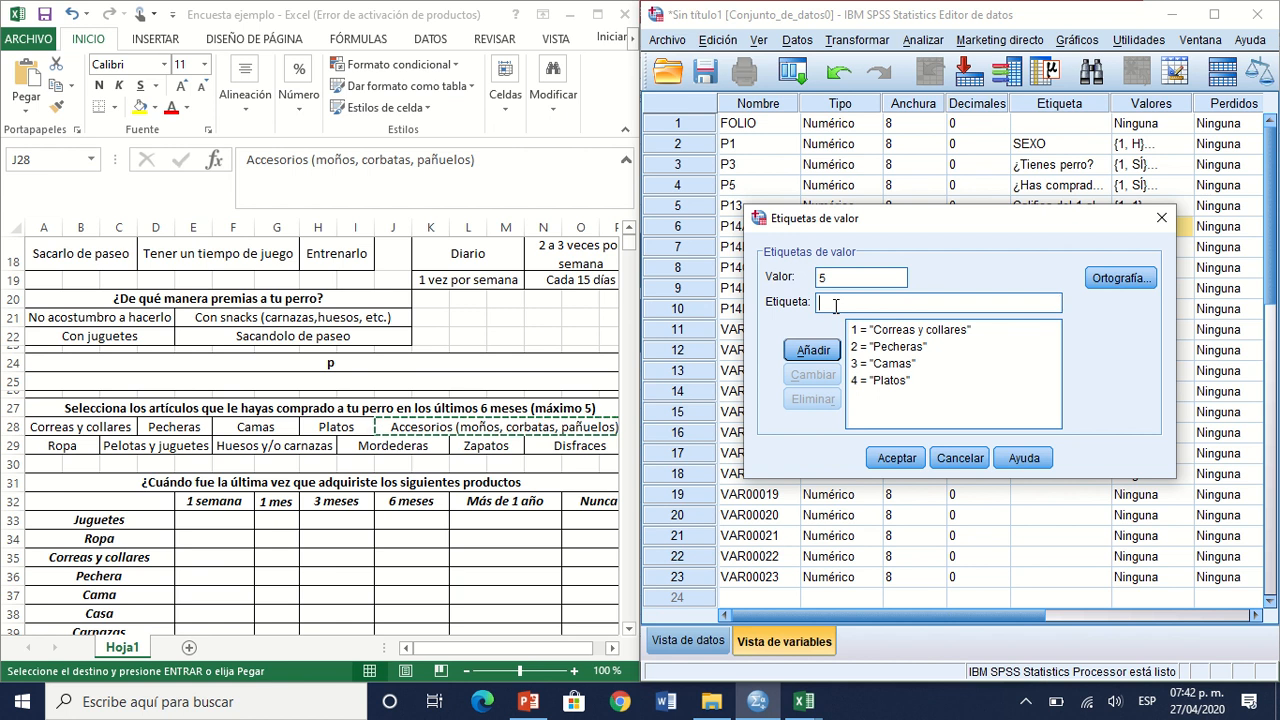
{"action": "key", "text": "ctrl+v"}
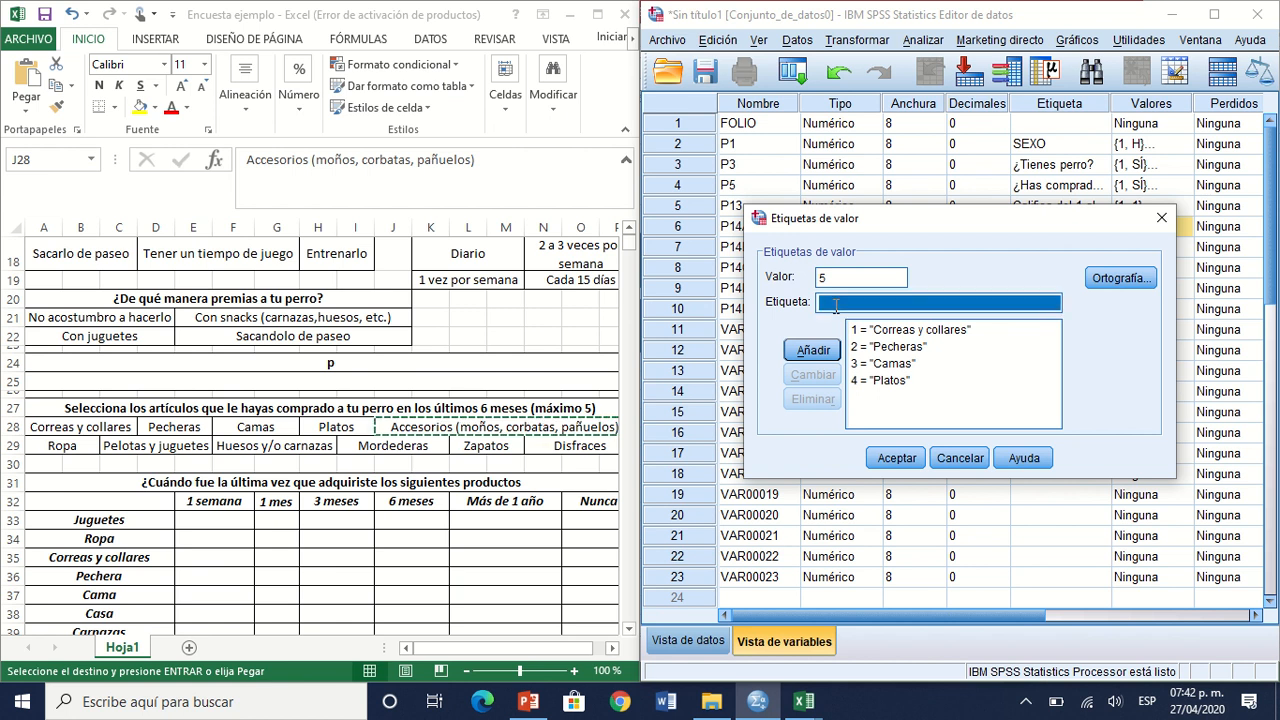
Step: Try to add the label for value 5, then remove its parentheses and try again
{"action": "left_click", "coordinate": [812, 352]}
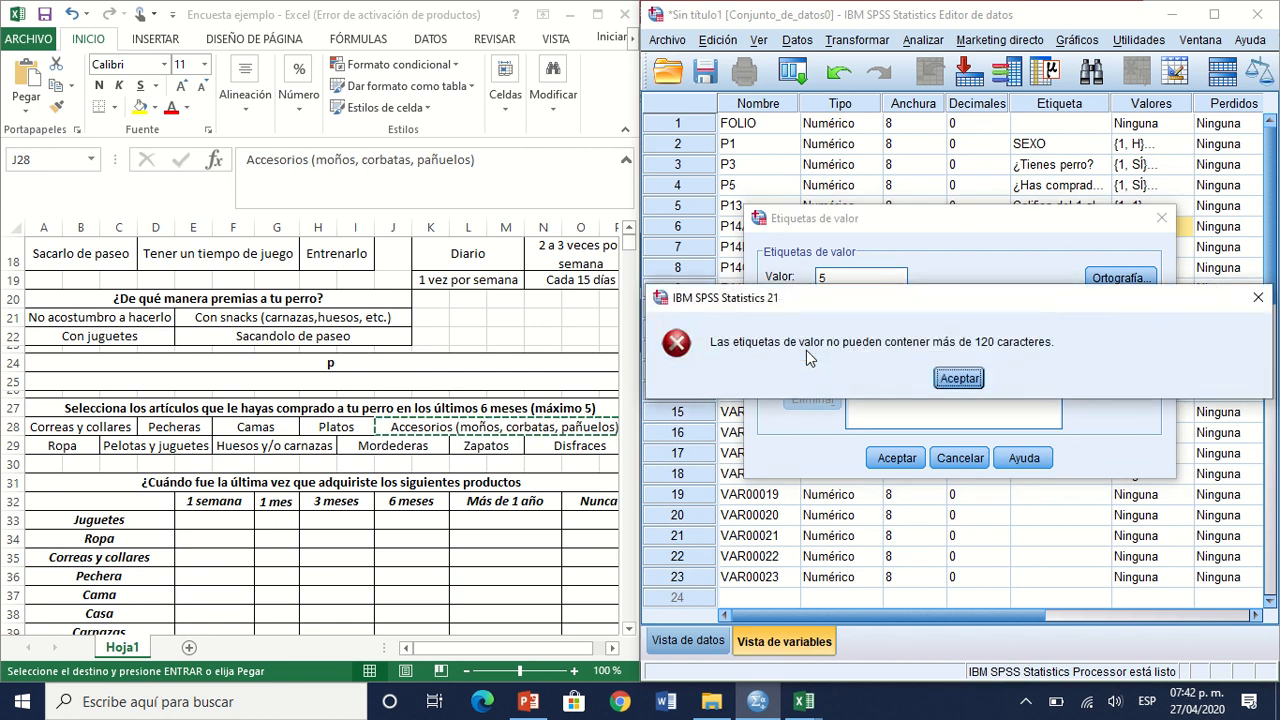
{"action": "left_click", "coordinate": [958, 378]}
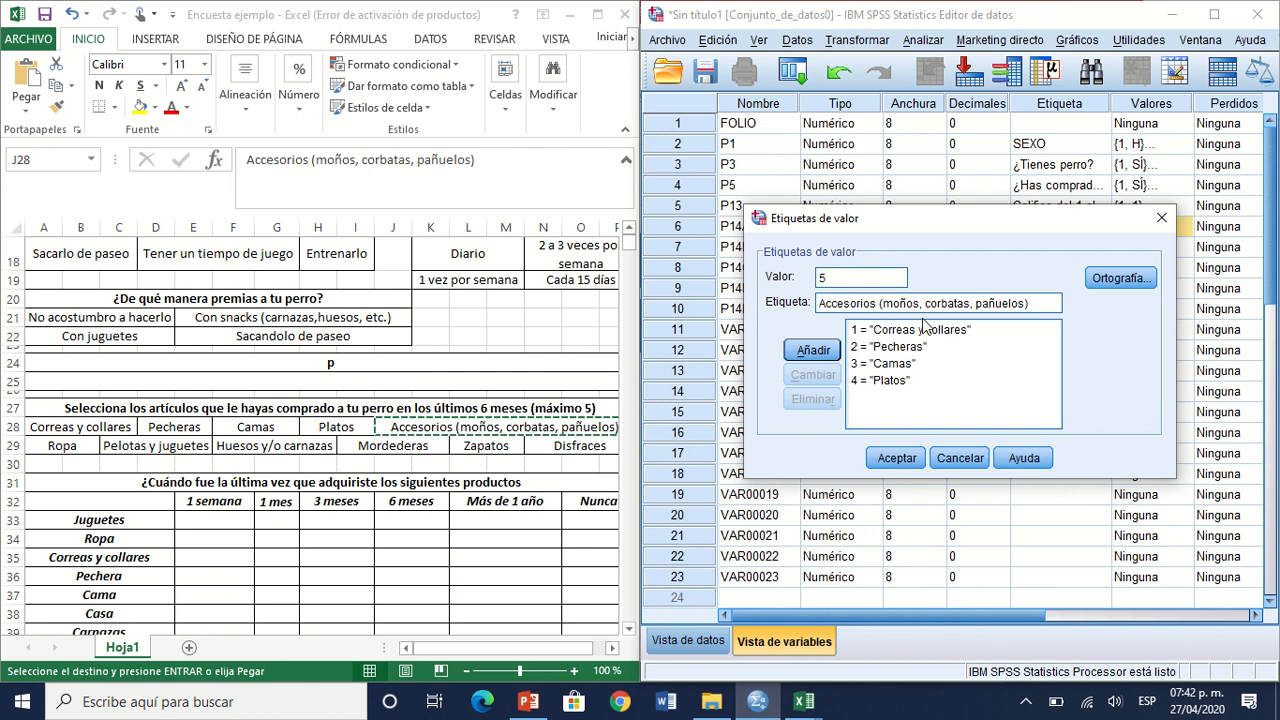
{"action": "left_click", "coordinate": [812, 356]}
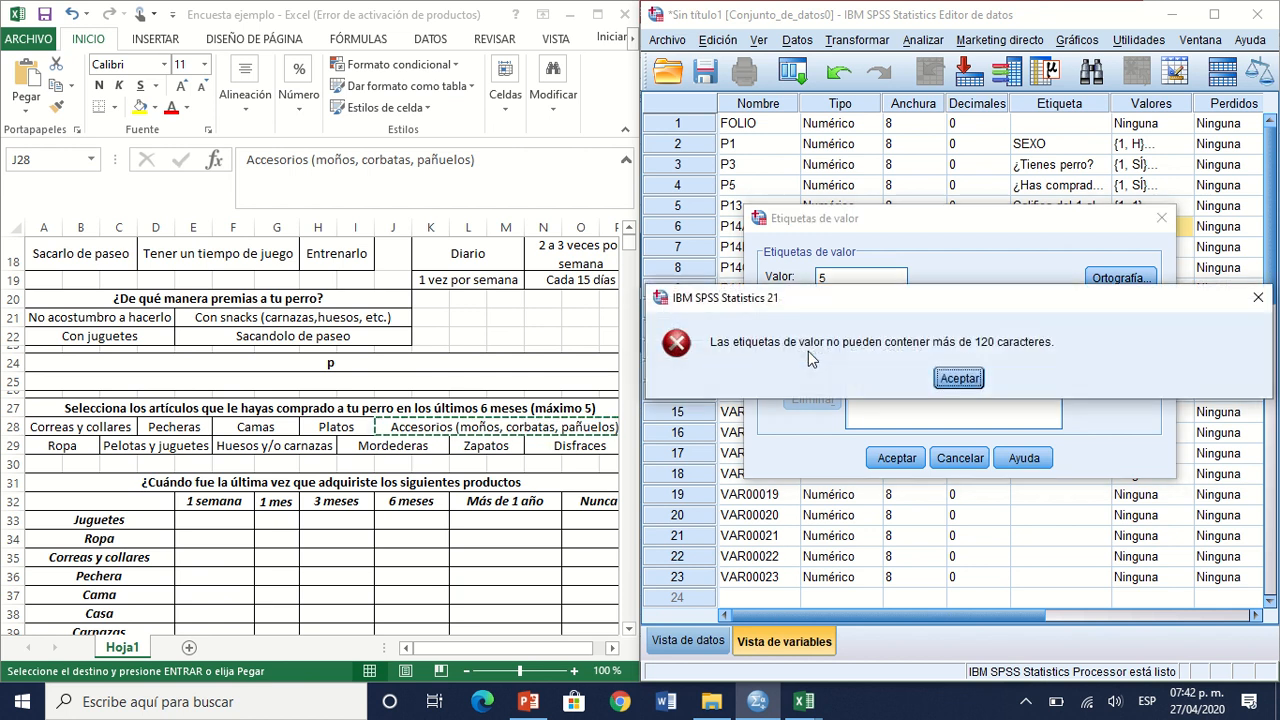
{"action": "left_click", "coordinate": [947, 379]}
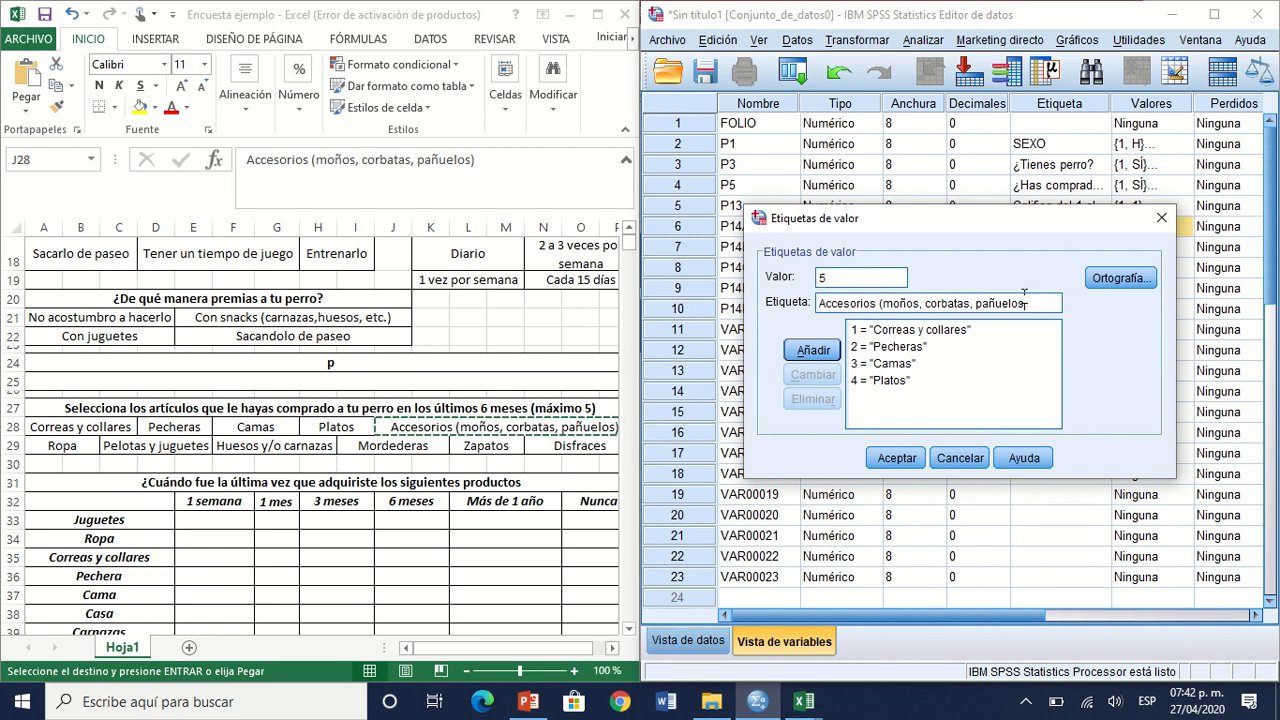
{"action": "left_click", "coordinate": [879, 302]}
{"action": "key", "text": "Delete"}
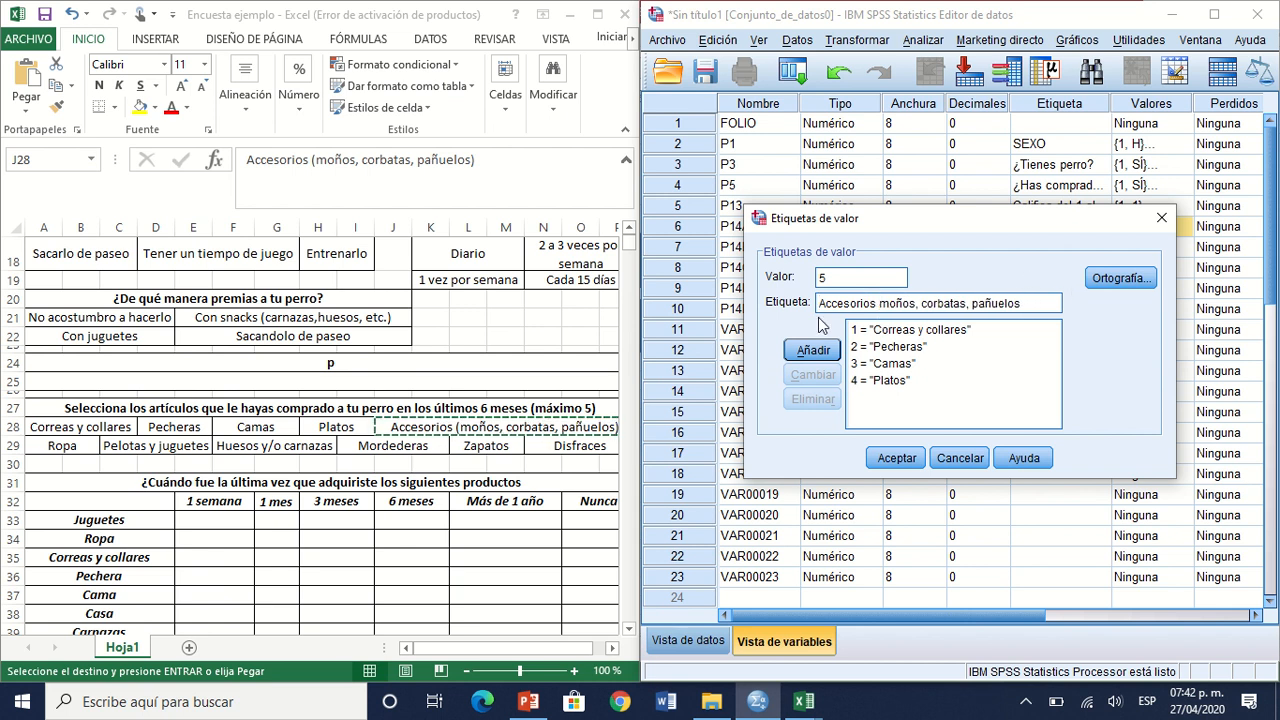
{"action": "left_click", "coordinate": [797, 356]}
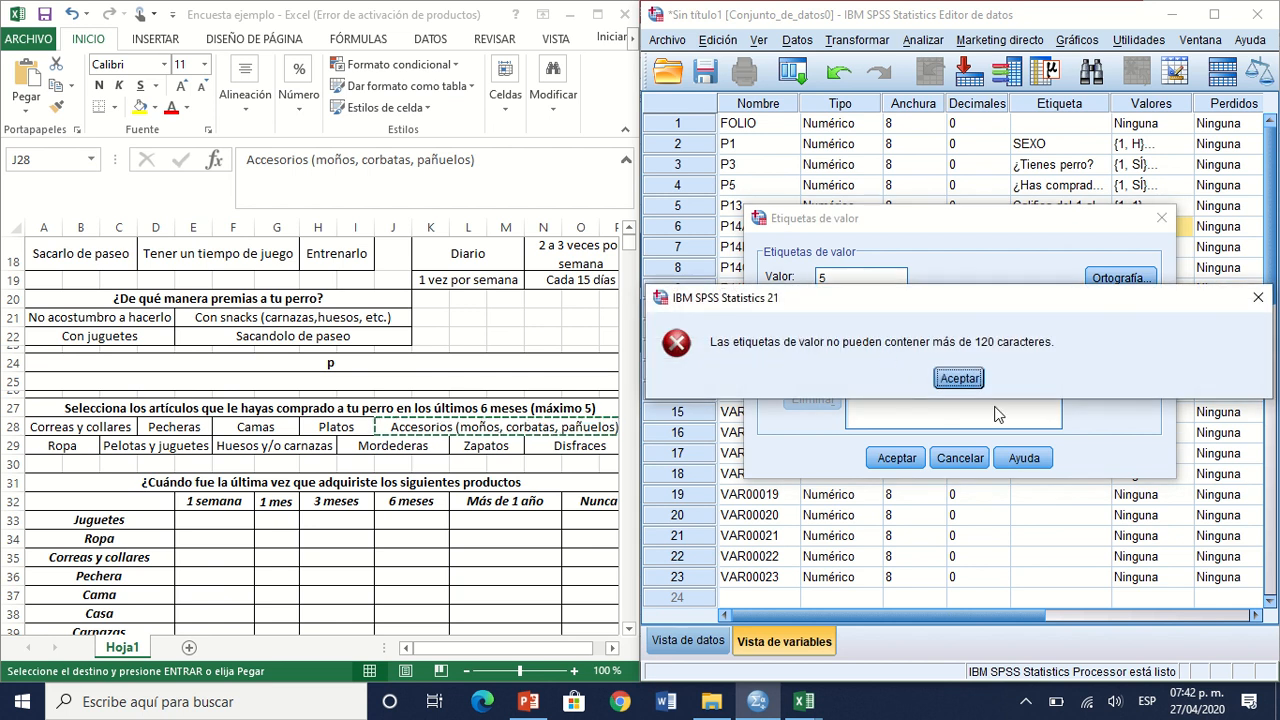
{"action": "left_click", "coordinate": [955, 384]}
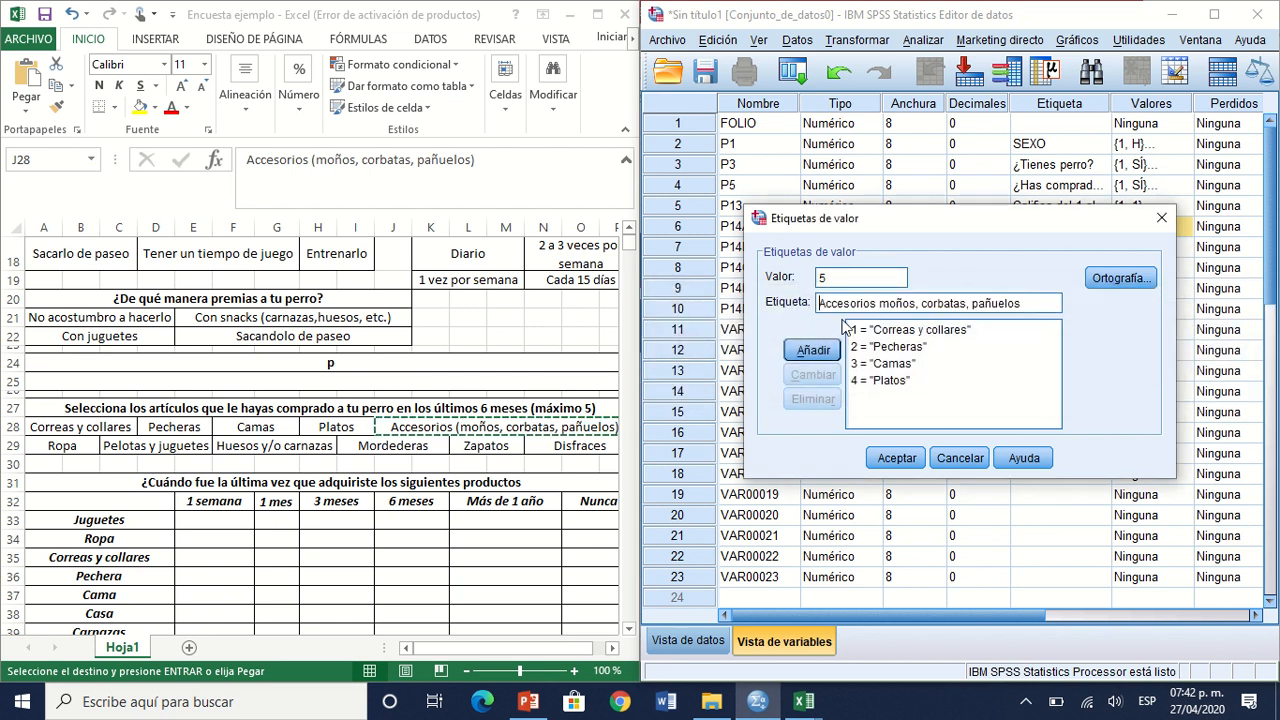
Step: Try to replace the label text for value 5 by pasting the copied Excel answer again
{"action": "triple_click", "coordinate": [839, 306]}
{"action": "triple_click", "coordinate": [839, 306]}
{"action": "key", "text": "ctrl+v"}
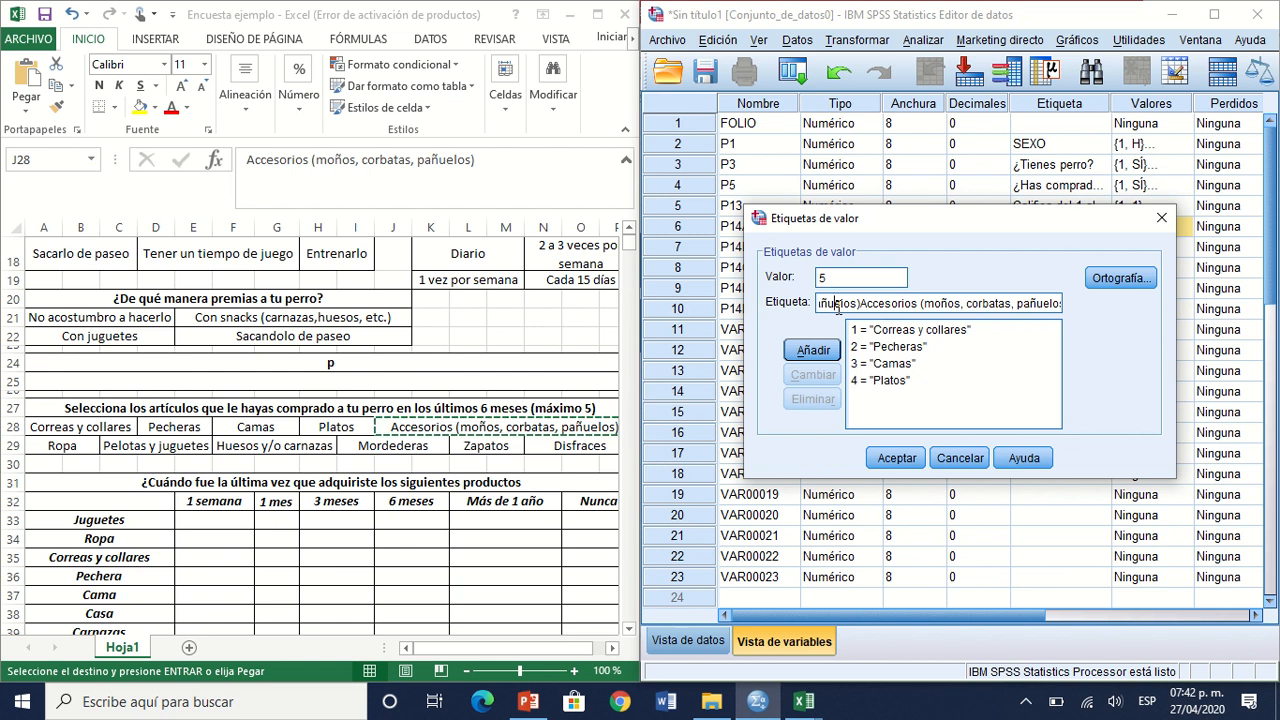
{"action": "double_click", "coordinate": [838, 303]}
{"action": "key", "text": "Delete"}
{"action": "key", "text": "Delete"}
{"action": "key", "text": "Delete"}
{"action": "key", "text": "Delete"}
{"action": "key", "text": "Delete"}
{"action": "key", "text": "Delete"}
{"action": "key", "text": "Delete"}
{"action": "key", "text": "Delete"}
{"action": "key", "text": "Delete"}
{"action": "key", "text": "Delete"}
{"action": "key", "text": "Delete"}
{"action": "key", "text": "Delete"}
{"action": "key", "text": "Delete"}
{"action": "key", "text": "Delete"}
{"action": "key", "text": "Delete"}
{"action": "key", "text": "Delete"}
{"action": "key", "text": "Delete"}
{"action": "key", "text": "Delete"}
{"action": "key", "text": "Delete"}
{"action": "key", "text": "Delete"}
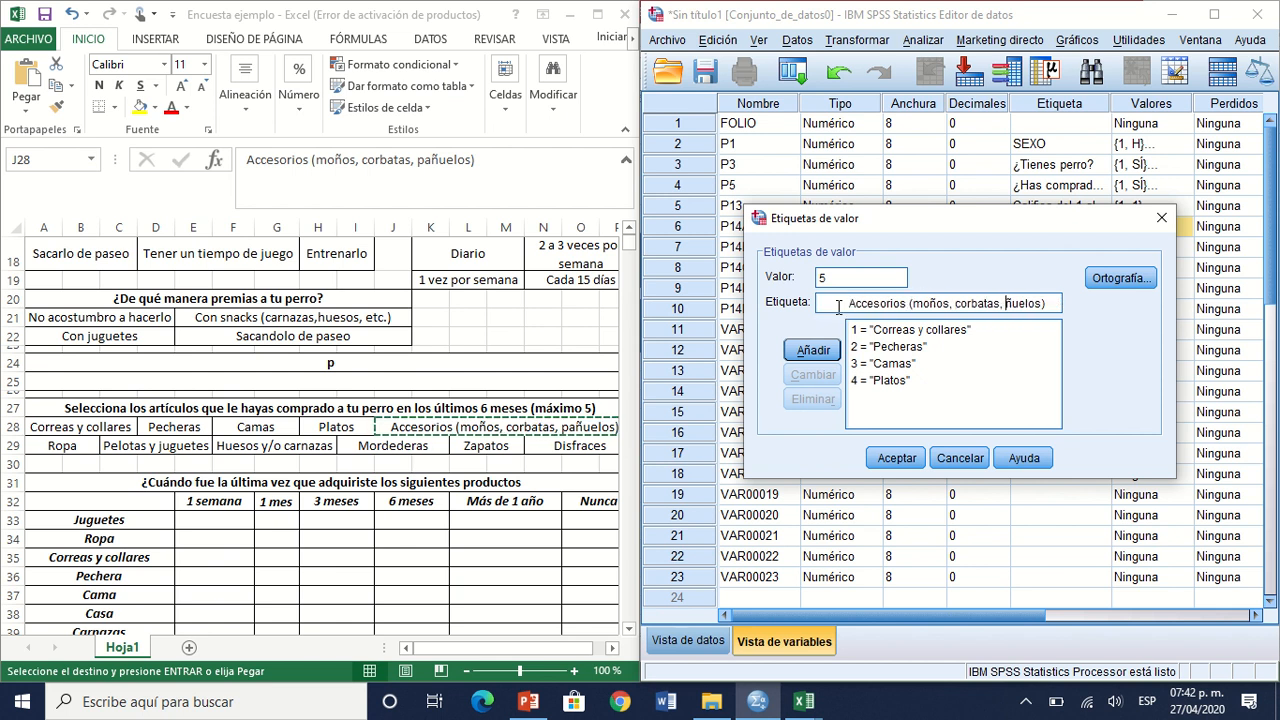
{"action": "double_click", "coordinate": [838, 306]}
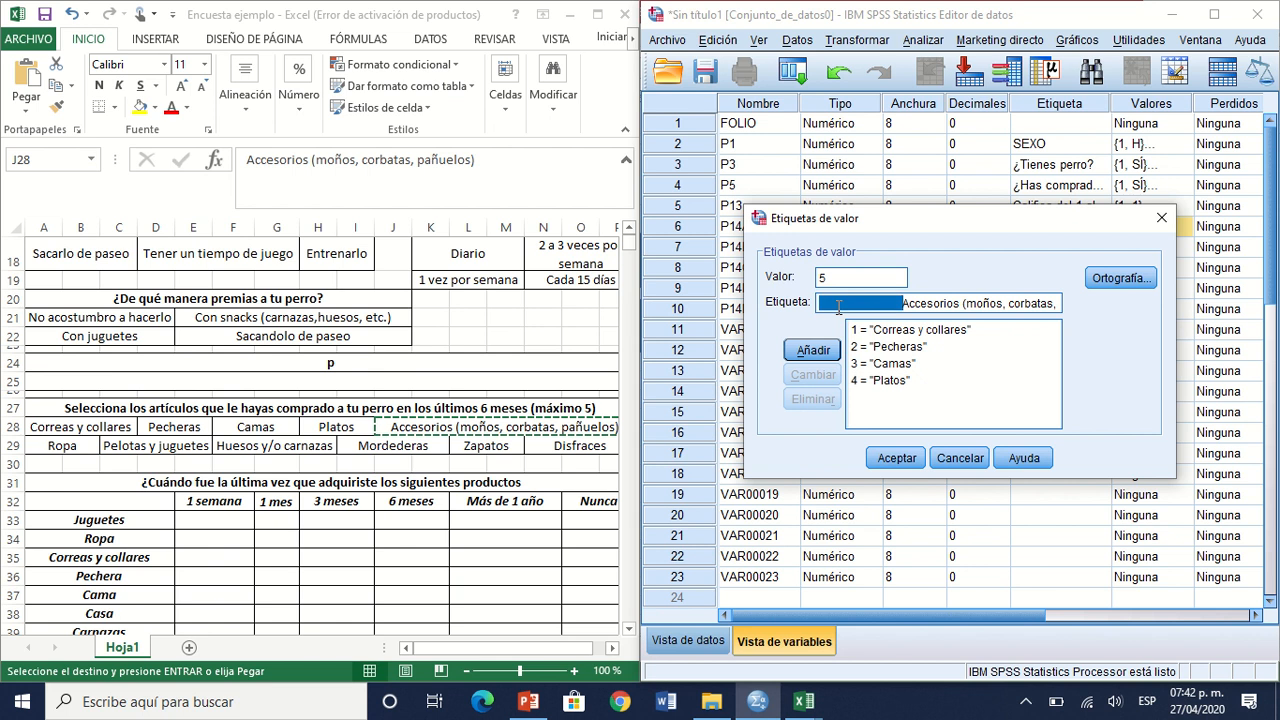
{"action": "key", "text": "ctrl+v"}
{"action": "double_click", "coordinate": [838, 306]}
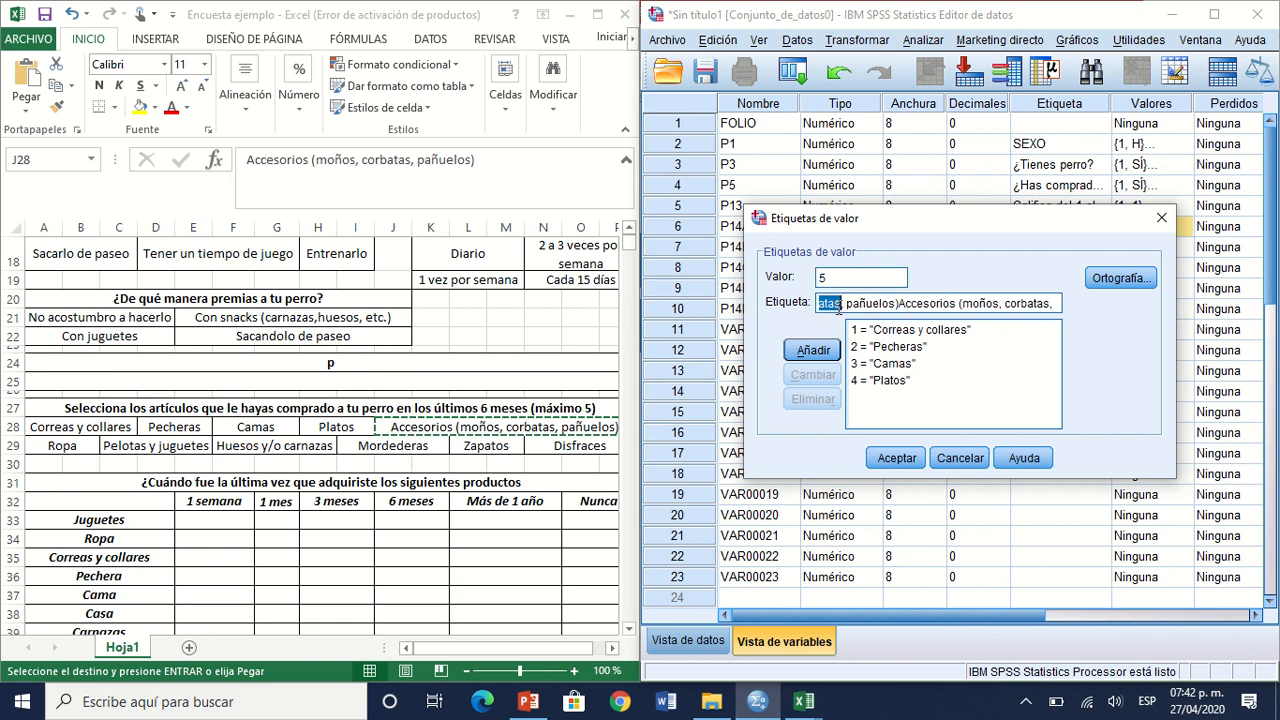
{"action": "double_click", "coordinate": [838, 306]}
{"action": "triple_click", "coordinate": [838, 306]}
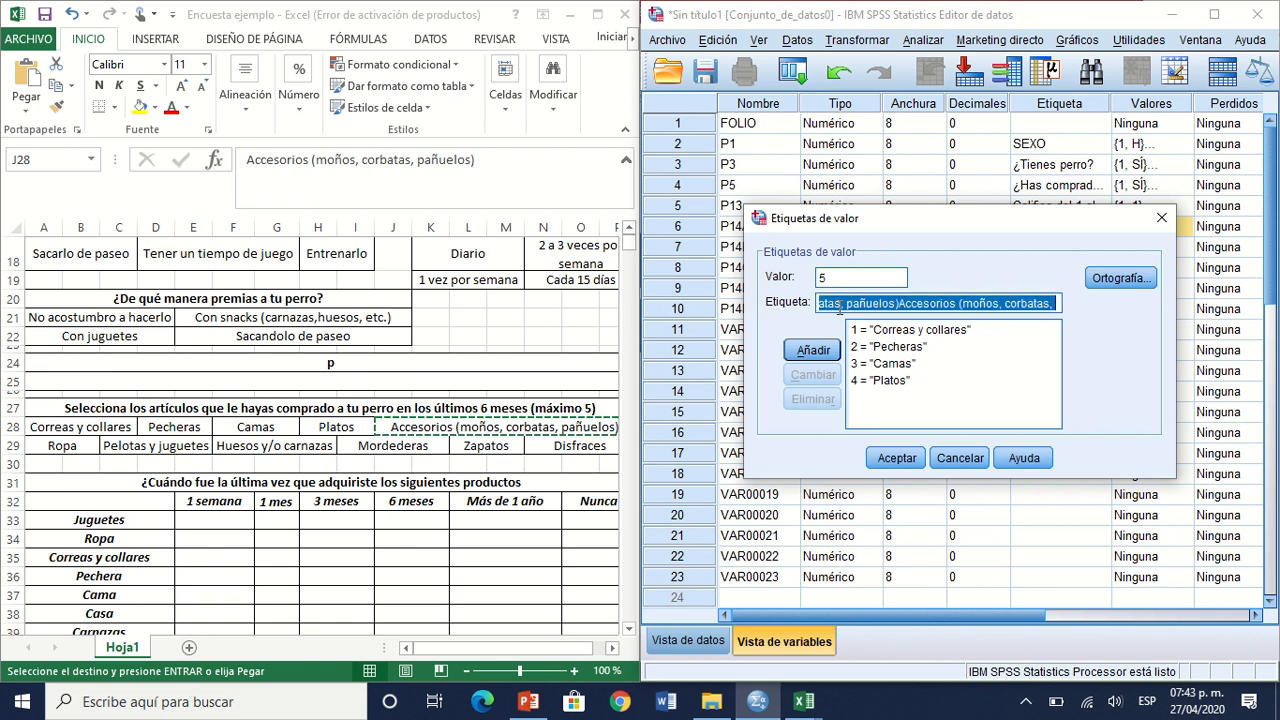
Step: Delete the surplus pasted text from the label and add the value label 5 = "Accesorios moños, corbatas, pañuelos" to P14A
{"action": "left_click", "coordinate": [937, 303]}
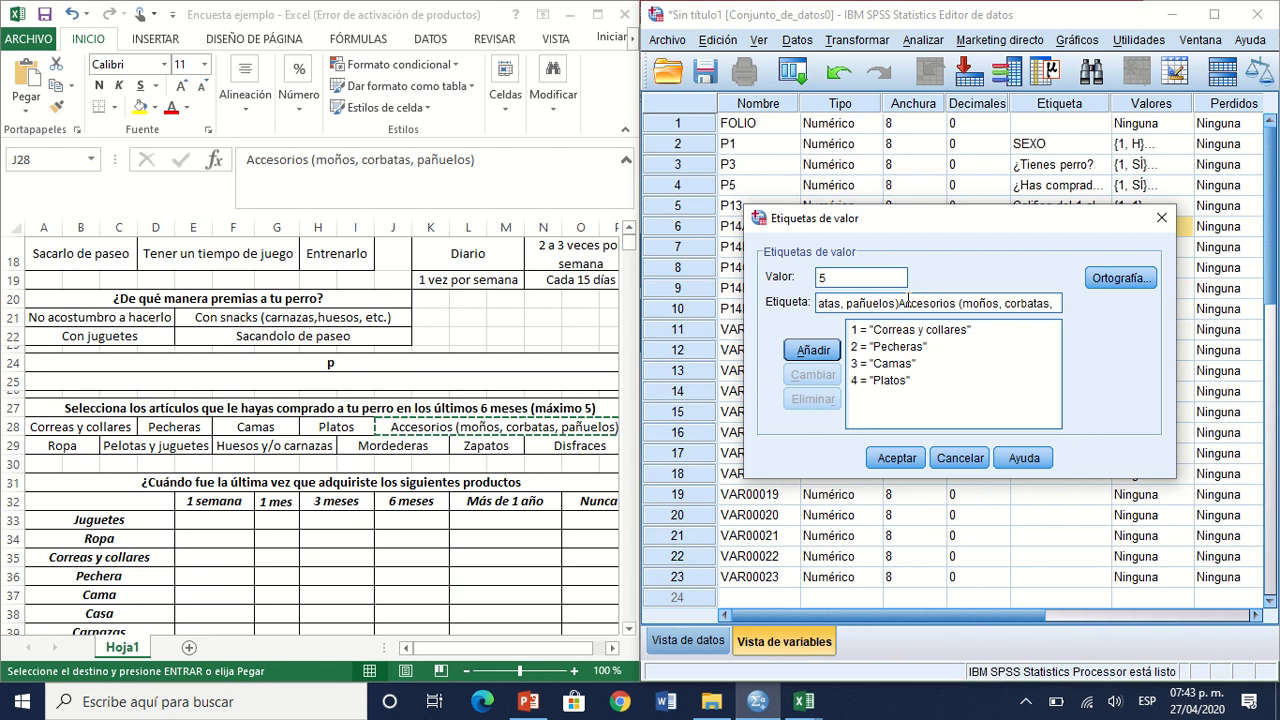
{"action": "left_click", "coordinate": [908, 301]}
{"action": "key", "text": "Delete"}
{"action": "key", "text": "Delete"}
{"action": "key", "text": "Delete"}
{"action": "key", "text": "Delete"}
{"action": "key", "text": "Delete"}
{"action": "key", "text": "Delete"}
{"action": "key", "text": "Delete"}
{"action": "key", "text": "Delete"}
{"action": "key", "text": "Delete"}
{"action": "key", "text": "Delete"}
{"action": "key", "text": "Delete"}
{"action": "key", "text": "Delete"}
{"action": "key", "text": "Delete"}
{"action": "key", "text": "Delete"}
{"action": "key", "text": "Delete"}
{"action": "key", "text": "Delete"}
{"action": "key", "text": "Delete"}
{"action": "key", "text": "Delete"}
{"action": "key", "text": "Delete"}
{"action": "key", "text": "Delete"}
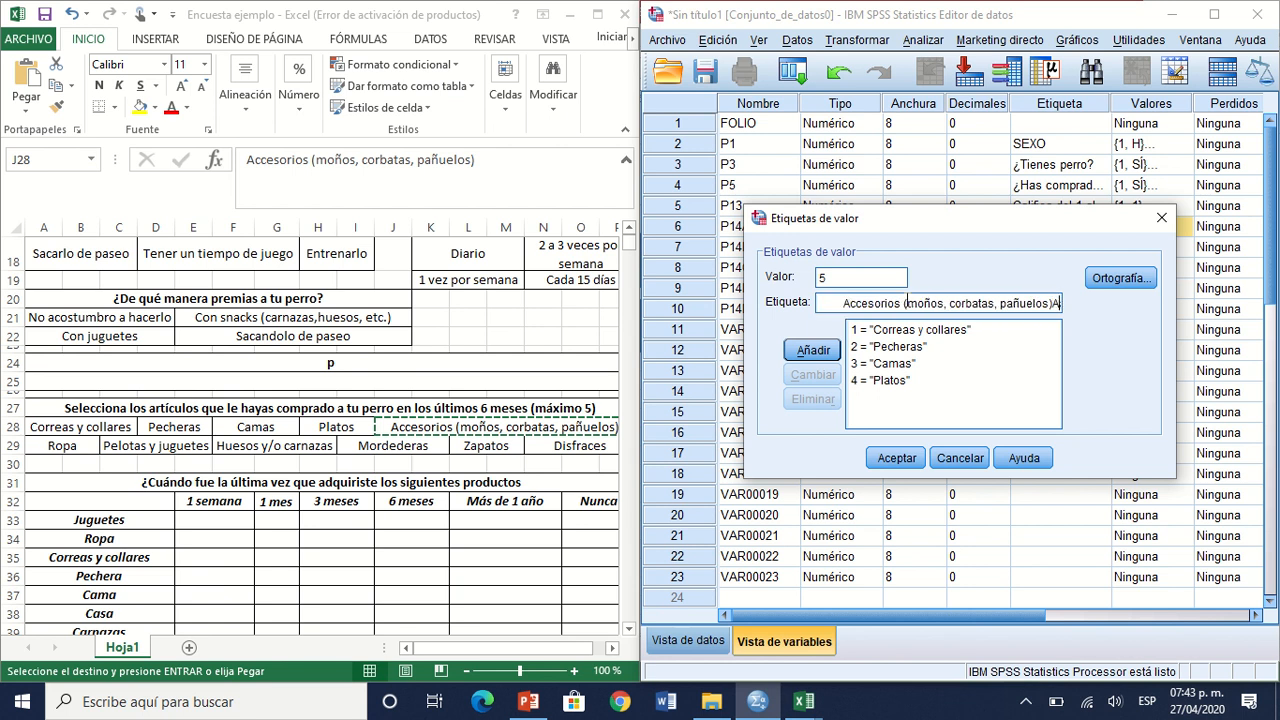
{"action": "key", "text": "shift+Left"}
{"action": "key", "text": "shift+Left"}
{"action": "key", "text": "shift+Left"}
{"action": "key", "text": "shift+Left"}
{"action": "key", "text": "shift+Left"}
{"action": "key", "text": "shift+Left"}
{"action": "key", "text": "shift+Left"}
{"action": "key", "text": "shift+Left"}
{"action": "key", "text": "shift+Left"}
{"action": "key", "text": "shift+Left"}
{"action": "key", "text": "shift+Left"}
{"action": "key", "text": "shift+Left"}
{"action": "key", "text": "shift+Left"}
{"action": "key", "text": "shift+Left"}
{"action": "key", "text": "shift+Left"}
{"action": "key", "text": "shift+Left"}
{"action": "key", "text": "shift+Left"}
{"action": "key", "text": "shift+Left"}
{"action": "key", "text": "shift+Left"}
{"action": "key", "text": "shift+Left"}
{"action": "key", "text": "shift+Left"}
{"action": "key", "text": "shift+Left"}
{"action": "key", "text": "shift+Left"}
{"action": "key", "text": "shift+Left"}
{"action": "key", "text": "shift+Left"}
{"action": "key", "text": "shift+Left"}
{"action": "key", "text": "shift+Left"}
{"action": "key", "text": "shift+Left"}
{"action": "key", "text": "shift+Left"}
{"action": "key", "text": "shift+Left"}
{"action": "key", "text": "shift+Left"}
{"action": "key", "text": "shift+Left"}
{"action": "key", "text": "shift+Left"}
{"action": "key", "text": "shift+Left"}
{"action": "key", "text": "shift+Left"}
{"action": "key", "text": "shift+Left"}
{"action": "key", "text": "shift+Left"}
{"action": "key", "text": "shift+Left"}
{"action": "key", "text": "shift+Left"}
{"action": "key", "text": "shift+Left"}
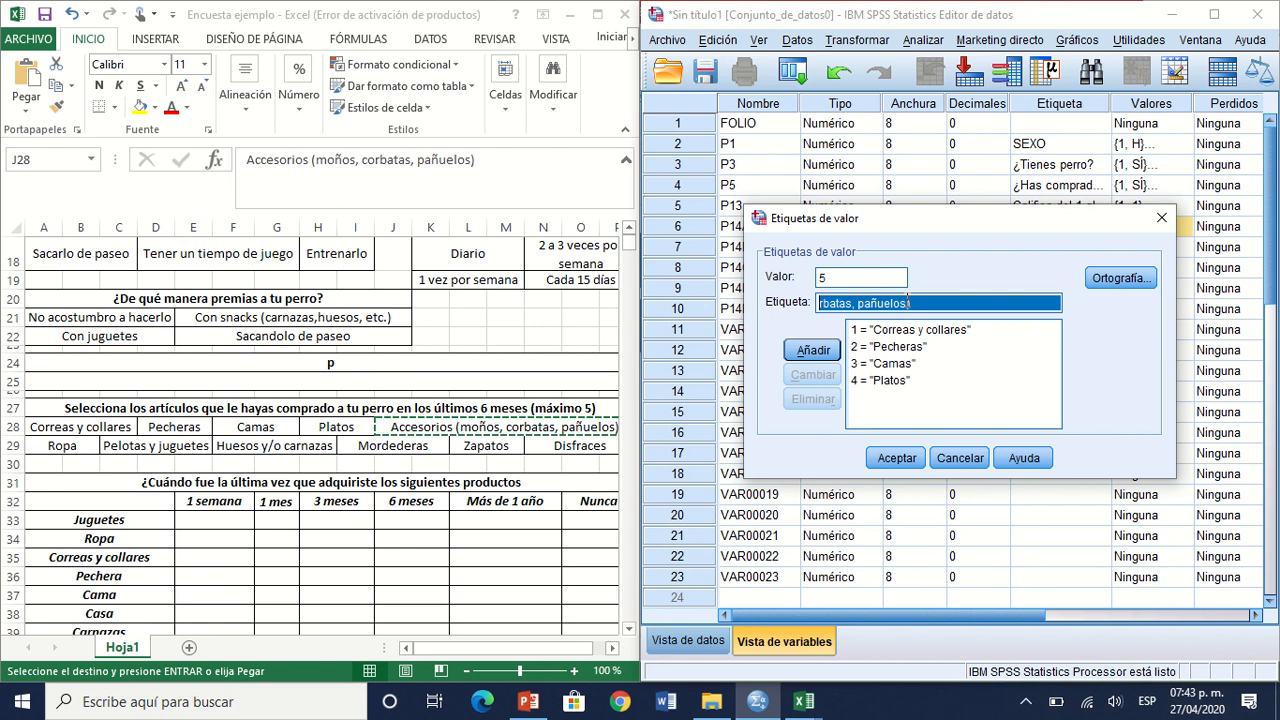
{"action": "key", "text": "shift+Left"}
{"action": "key", "text": "shift+Left"}
{"action": "key", "text": "shift+Left"}
{"action": "key", "text": "shift+Left"}
{"action": "key", "text": "shift+Left"}
{"action": "key", "text": "shift+Left"}
{"action": "key", "text": "shift+Left"}
{"action": "key", "text": "shift+Left"}
{"action": "key", "text": "shift+Left"}
{"action": "key", "text": "shift+Left"}
{"action": "key", "text": "shift+Left"}
{"action": "key", "text": "shift+Left"}
{"action": "key", "text": "shift+Left"}
{"action": "key", "text": "shift+Left"}
{"action": "key", "text": "shift+Left"}
{"action": "key", "text": "shift+Left"}
{"action": "key", "text": "shift+Left"}
{"action": "key", "text": "shift+Left"}
{"action": "key", "text": "shift+Left"}
{"action": "key", "text": "shift+Left"}
{"action": "key", "text": "shift+Left"}
{"action": "key", "text": "shift+Left"}
{"action": "key", "text": "shift+Left"}
{"action": "key", "text": "shift+Left"}
{"action": "key", "text": "shift+Left"}
{"action": "key", "text": "shift+Left"}
{"action": "key", "text": "shift+Left"}
{"action": "key", "text": "shift+Left"}
{"action": "key", "text": "shift+Left"}
{"action": "key", "text": "shift+Left"}
{"action": "key", "text": "shift+Left"}
{"action": "key", "text": "shift+Left"}
{"action": "key", "text": "shift+Left"}
{"action": "key", "text": "shift+Left"}
{"action": "key", "text": "shift+Left"}
{"action": "key", "text": "shift+Left"}
{"action": "key", "text": "shift+Left"}
{"action": "key", "text": "shift+Left"}
{"action": "key", "text": "shift+Left"}
{"action": "key", "text": "shift+Left"}
{"action": "key", "text": "shift+Right"}
{"action": "key", "text": "shift+Right"}
{"action": "key", "text": "shift+Right"}
{"action": "key", "text": "shift+Right"}
{"action": "key", "text": "shift+Right"}
{"action": "key", "text": "shift+Right"}
{"action": "key", "text": "shift+Right"}
{"action": "key", "text": "shift+Right"}
{"action": "key", "text": "shift+Right"}
{"action": "key", "text": "shift+Right"}
{"action": "key", "text": "shift+Right"}
{"action": "key", "text": "shift+Right"}
{"action": "key", "text": "shift+Right"}
{"action": "key", "text": "shift+Right"}
{"action": "key", "text": "shift+Right"}
{"action": "key", "text": "shift+Right"}
{"action": "key", "text": "shift+Right"}
{"action": "key", "text": "shift+Right"}
{"action": "key", "text": "shift+Right"}
{"action": "key", "text": "shift+Right"}
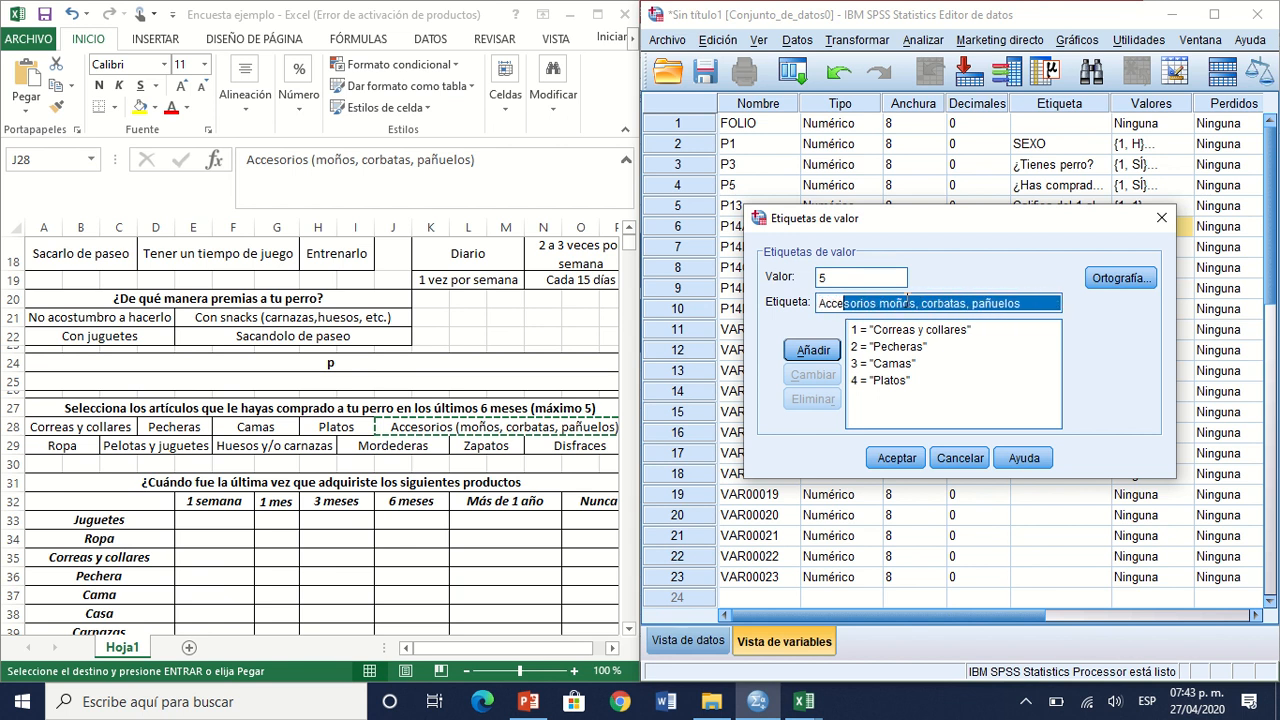
{"action": "key", "text": "shift+Right"}
{"action": "key", "text": "shift+Right"}
{"action": "key", "text": "shift+Right"}
{"action": "key", "text": "shift+Right"}
{"action": "key", "text": "shift+Right"}
{"action": "key", "text": "shift+Right"}
{"action": "key", "text": "shift+Right"}
{"action": "key", "text": "shift+Right"}
{"action": "key", "text": "shift+Right"}
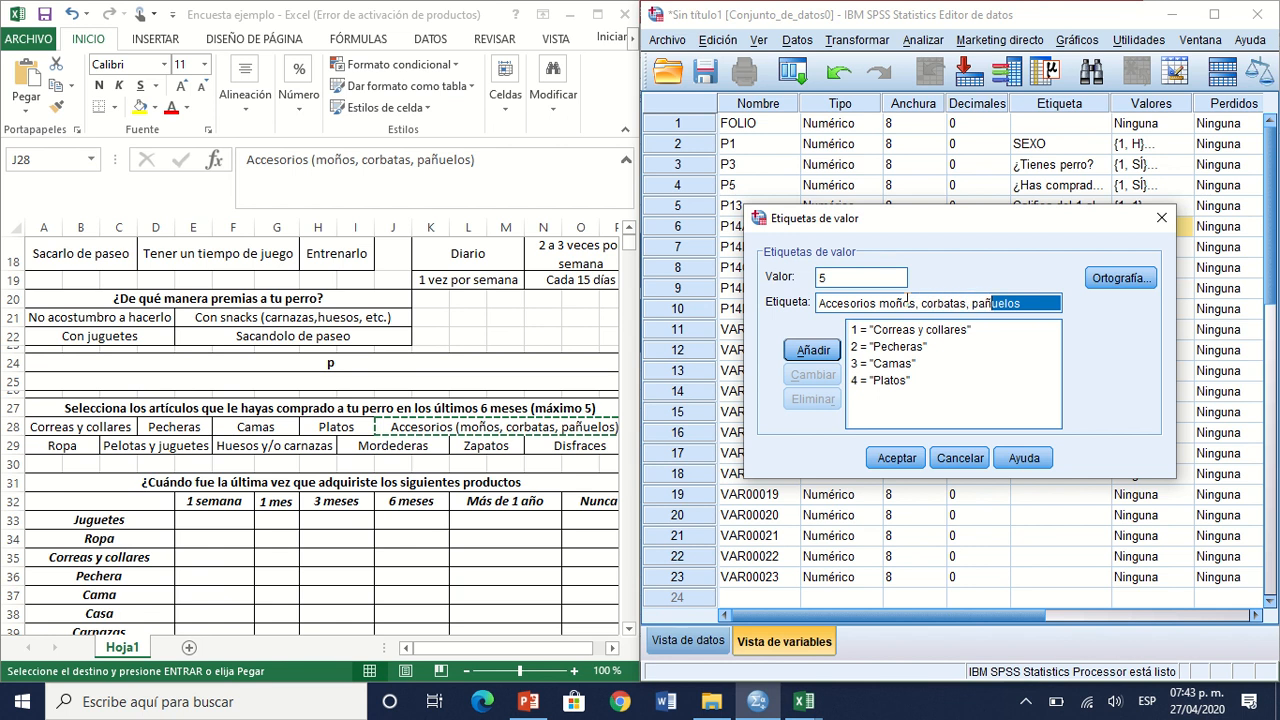
{"action": "key", "text": "Delete"}
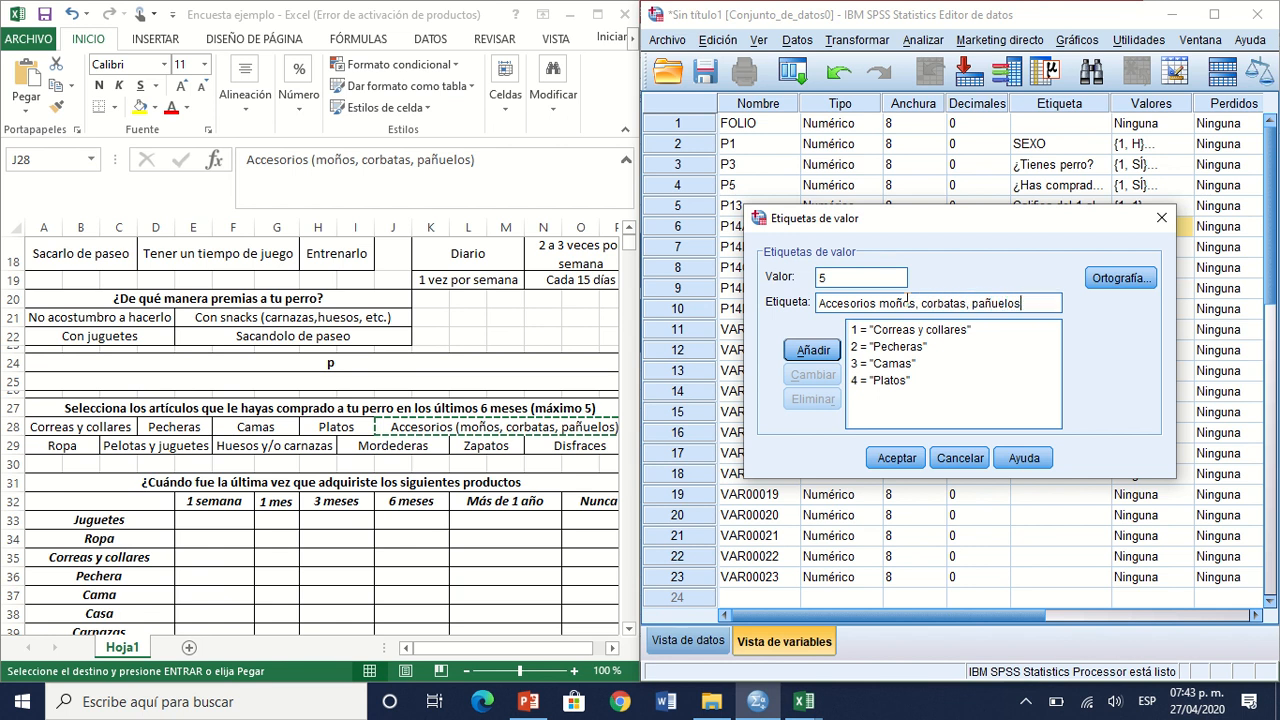
{"action": "key", "text": "Return"}
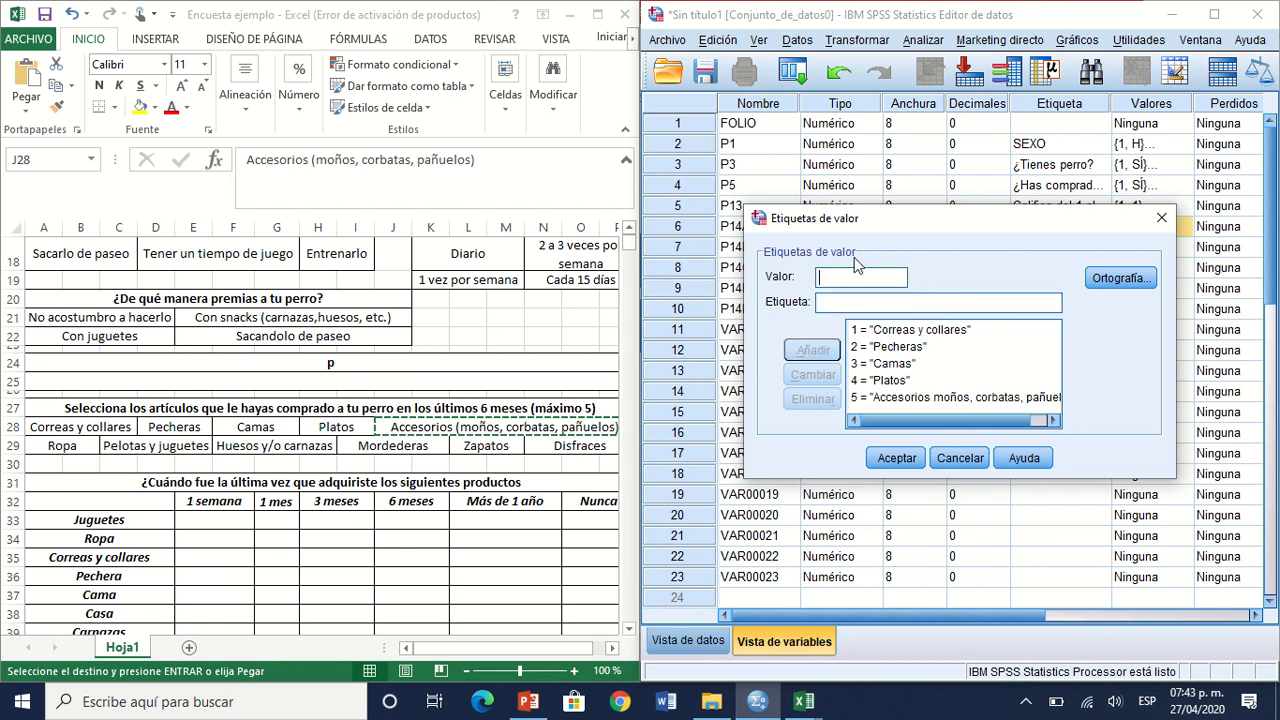
Step: Accept P14A's value labels and copy them to P14B, P14C, P14D and P14E
{"action": "left_click", "coordinate": [897, 460]}
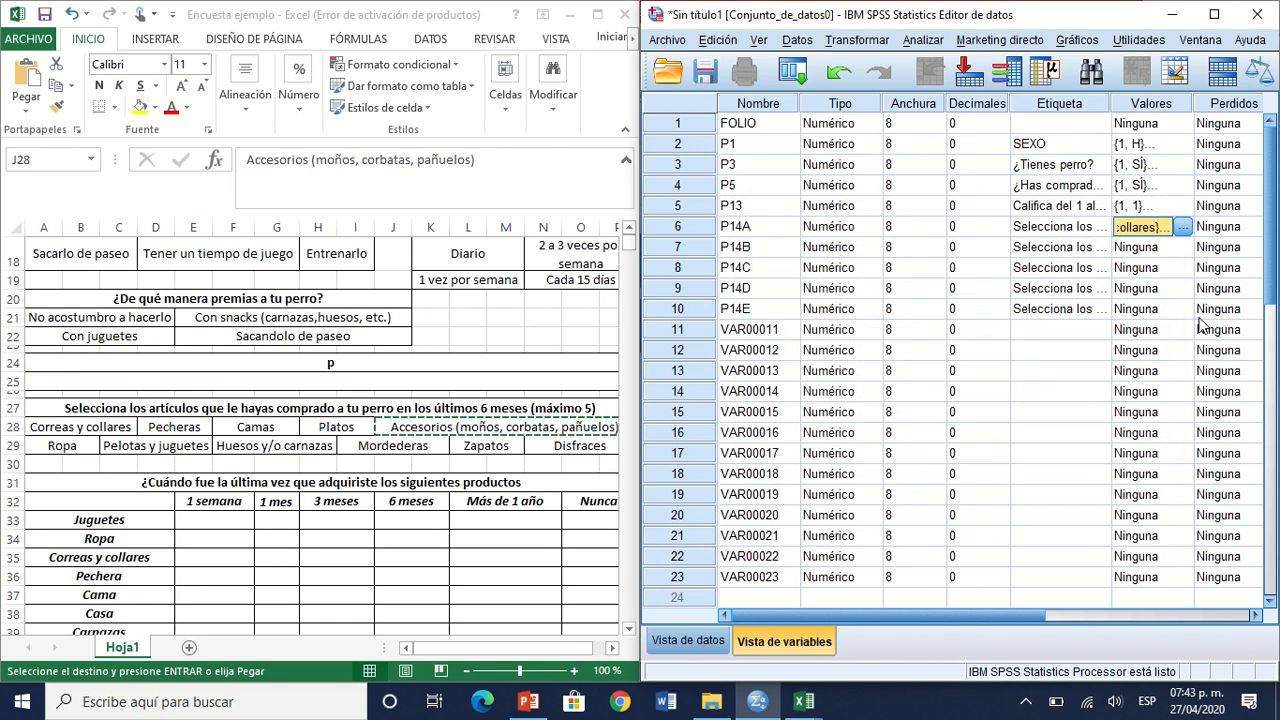
{"action": "key", "text": "ctrl+c"}
{"action": "key", "text": "Down"}
{"action": "key", "text": "ctrl+v"}
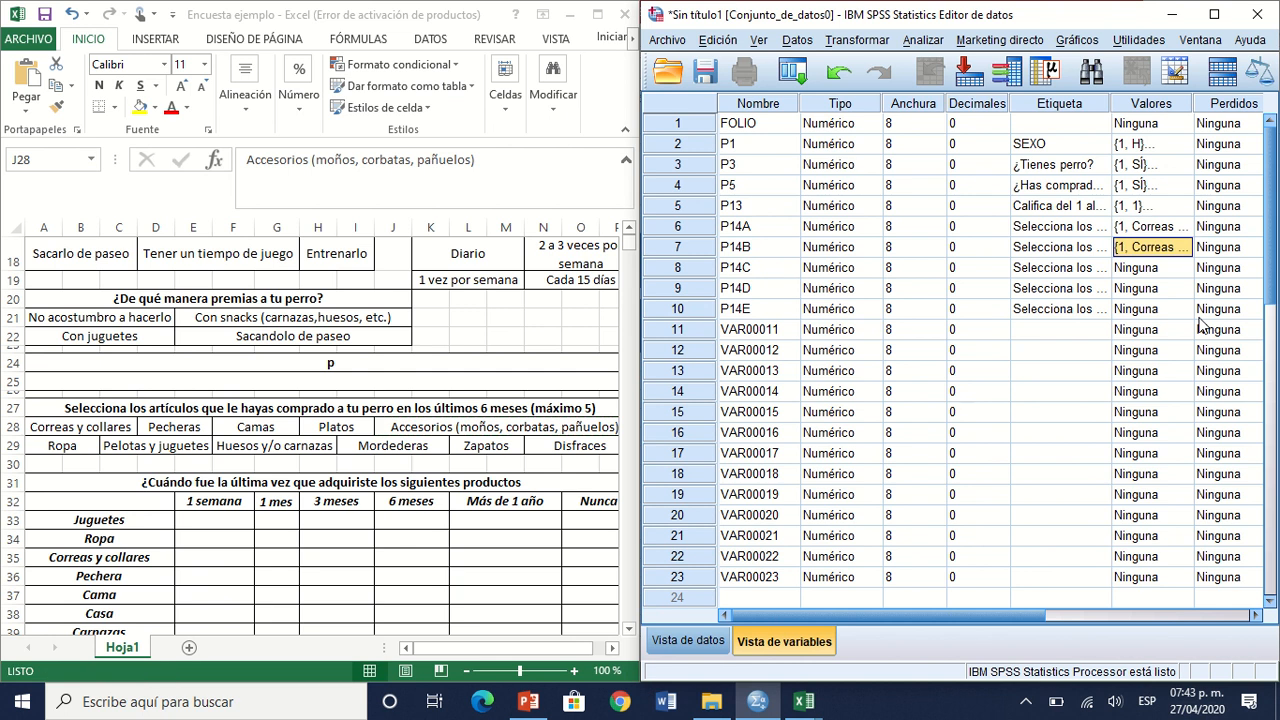
{"action": "key", "text": "Down"}
{"action": "key", "text": "ctrl+v"}
{"action": "key", "text": "Down"}
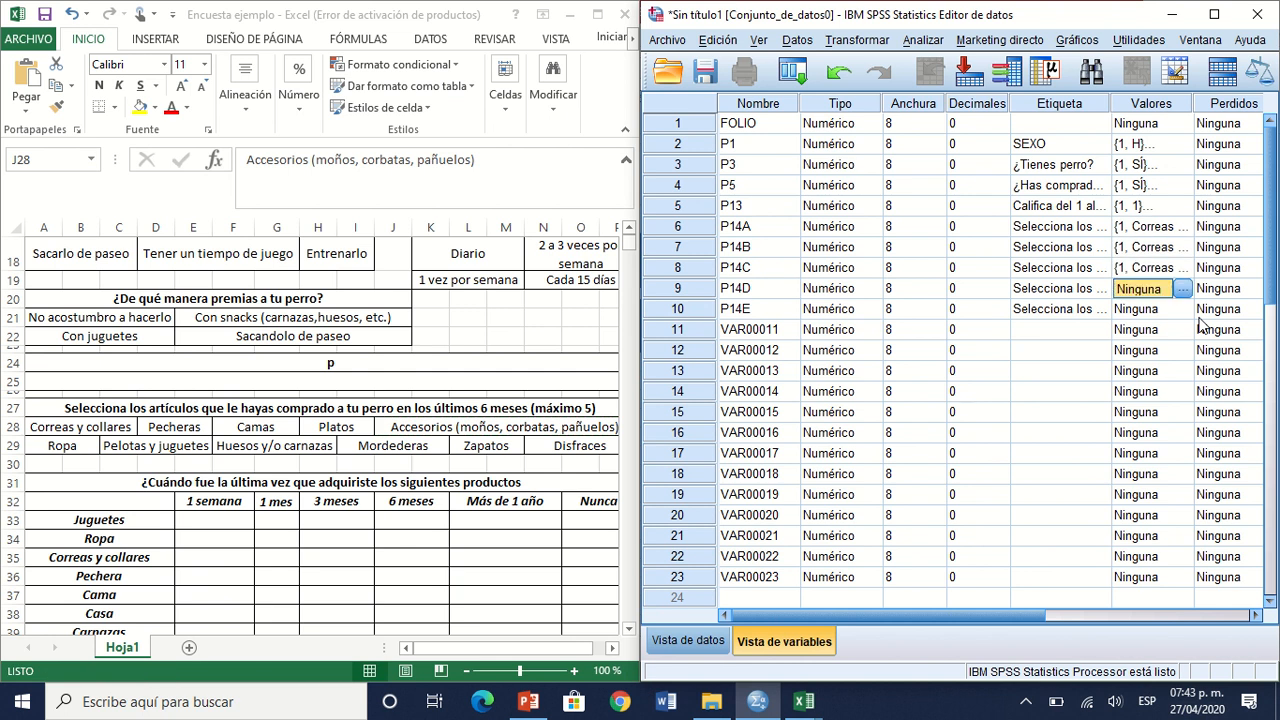
{"action": "key", "text": "ctrl+v"}
{"action": "key", "text": "Down"}
{"action": "key", "text": "ctrl+v"}
{"action": "key", "text": "Down"}
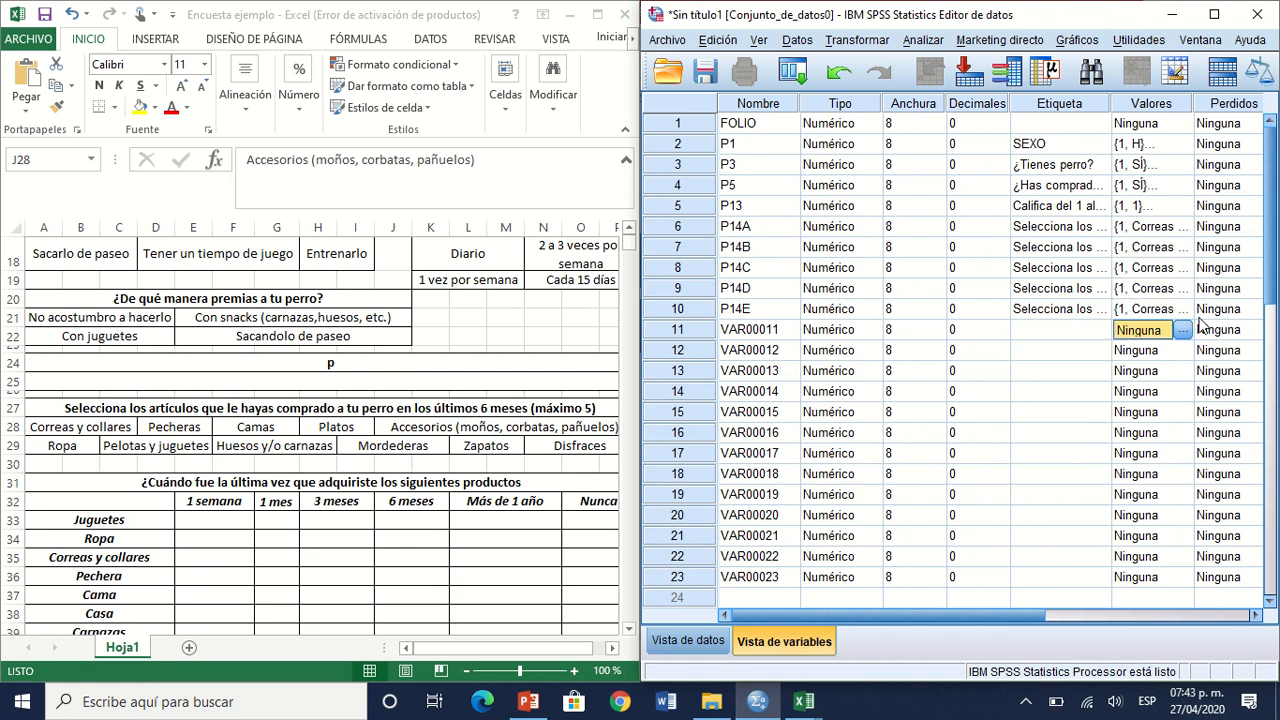
Step: In the Excel questionnaire, examine the question on when each product was last bought and its product rows from Juguetes to Accesorios
{"action": "left_click", "coordinate": [742, 357]}
{"action": "left_click", "coordinate": [484, 455]}
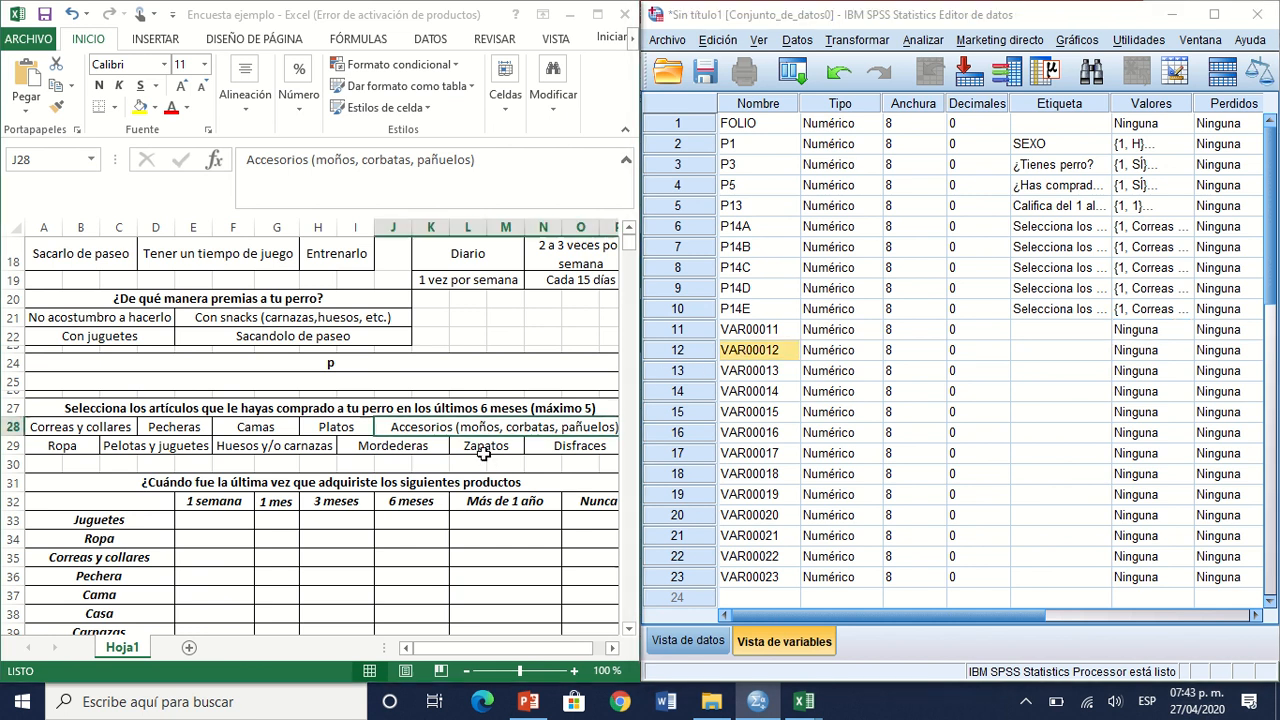
{"action": "key", "text": "Down"}
{"action": "key", "text": "Down"}
{"action": "key", "text": "Down"}
{"action": "key", "text": "Down"}
{"action": "key", "text": "Down"}
{"action": "key", "text": "Down"}
{"action": "key", "text": "Down"}
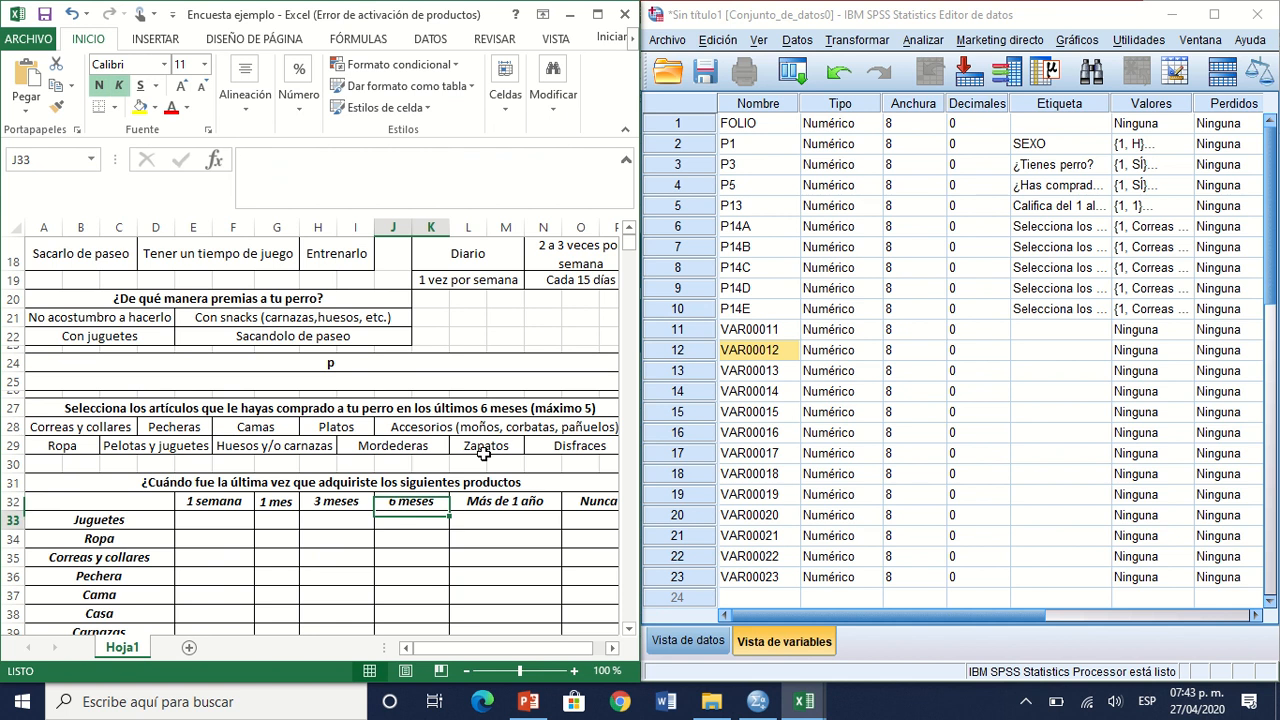
{"action": "key", "text": "Down"}
{"action": "key", "text": "Down"}
{"action": "key", "text": "Down"}
{"action": "key", "text": "Down"}
{"action": "key", "text": "Down"}
{"action": "key", "text": "Down"}
{"action": "key", "text": "Down"}
{"action": "key", "text": "Down"}
{"action": "key", "text": "Down"}
{"action": "key", "text": "Down"}
{"action": "key", "text": "Down"}
{"action": "key", "text": "Down"}
{"action": "key", "text": "Down"}
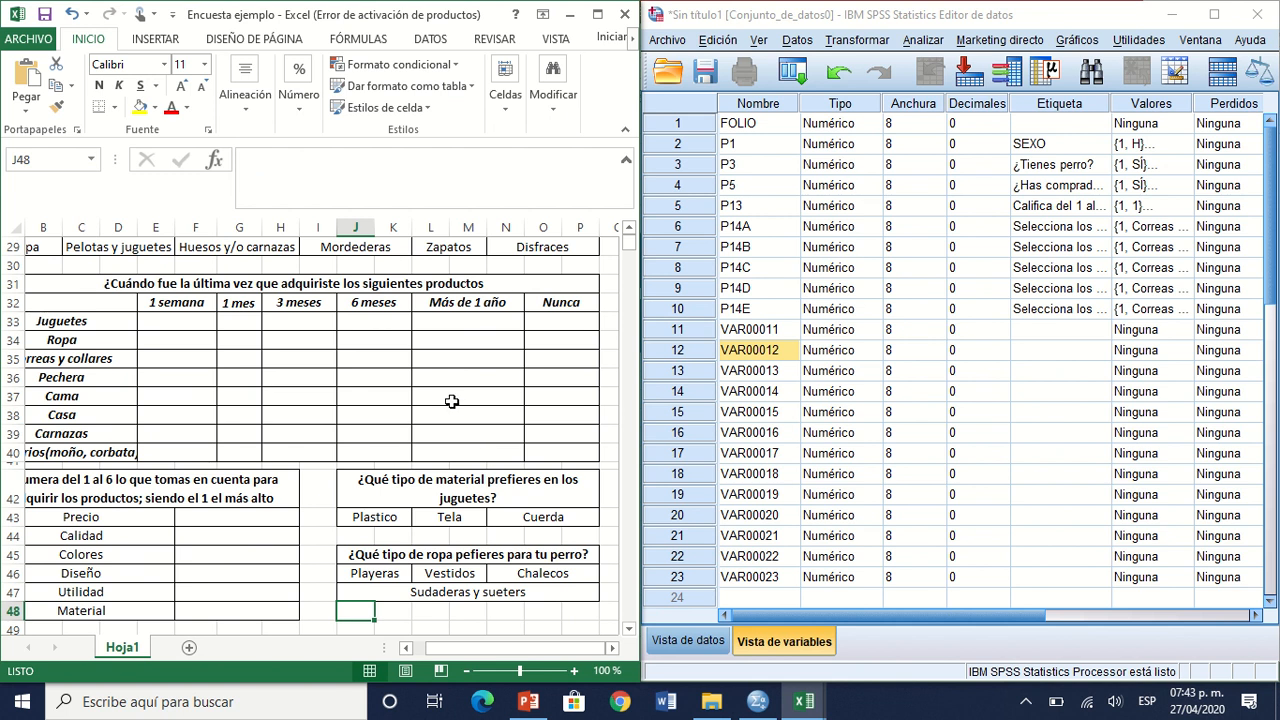
{"action": "left_click", "coordinate": [341, 284]}
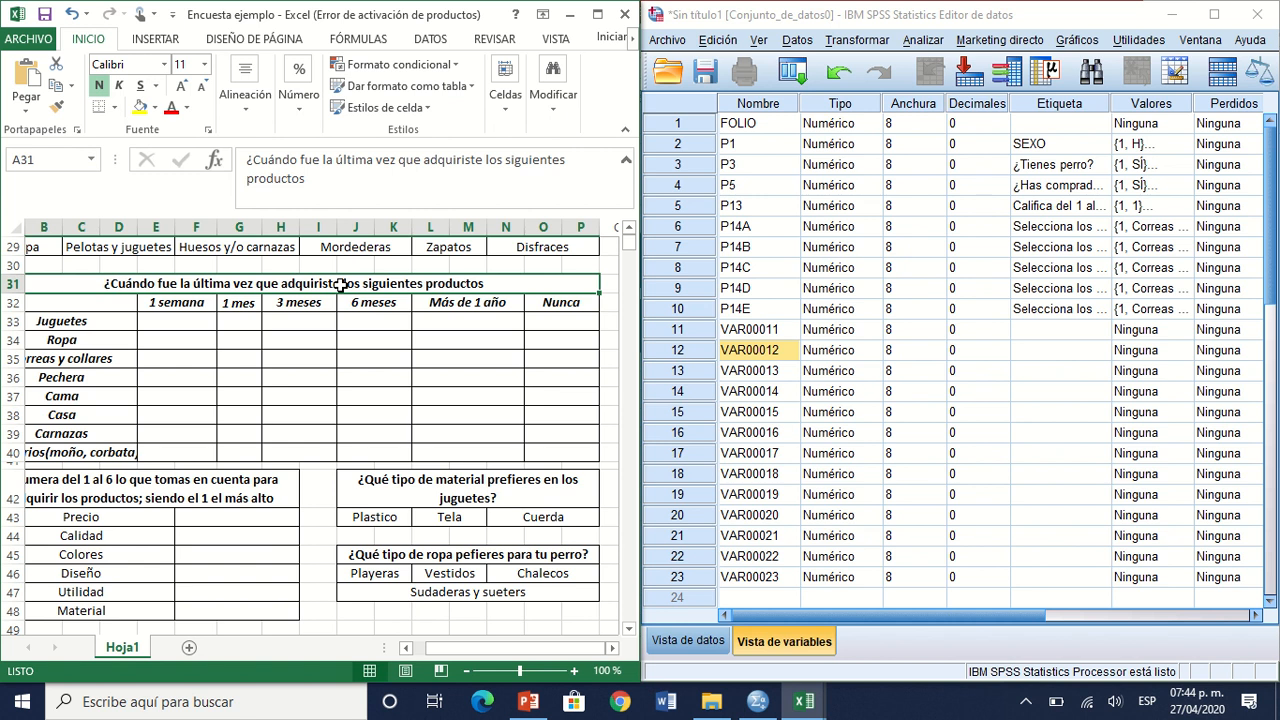
{"action": "left_click", "coordinate": [783, 337]}
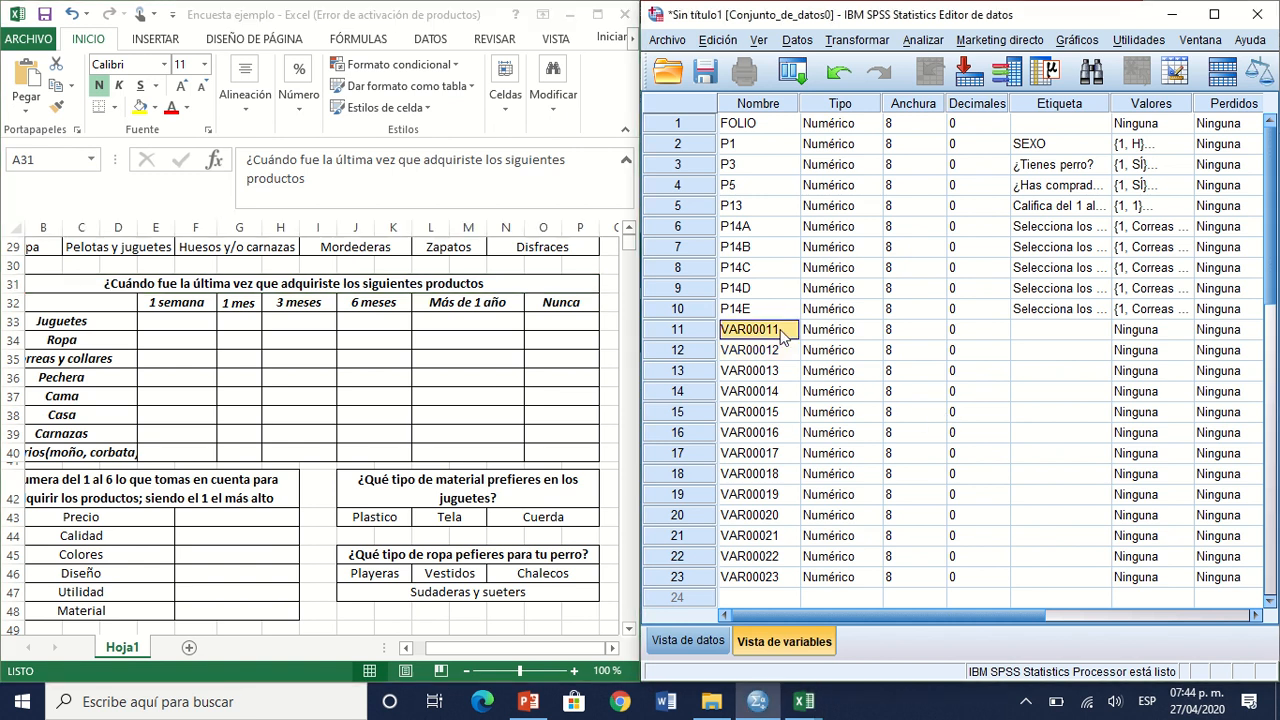
{"action": "left_click", "coordinate": [42, 321]}
{"action": "key", "text": "Down"}
{"action": "key", "text": "Down"}
{"action": "key", "text": "Down"}
{"action": "key", "text": "Down"}
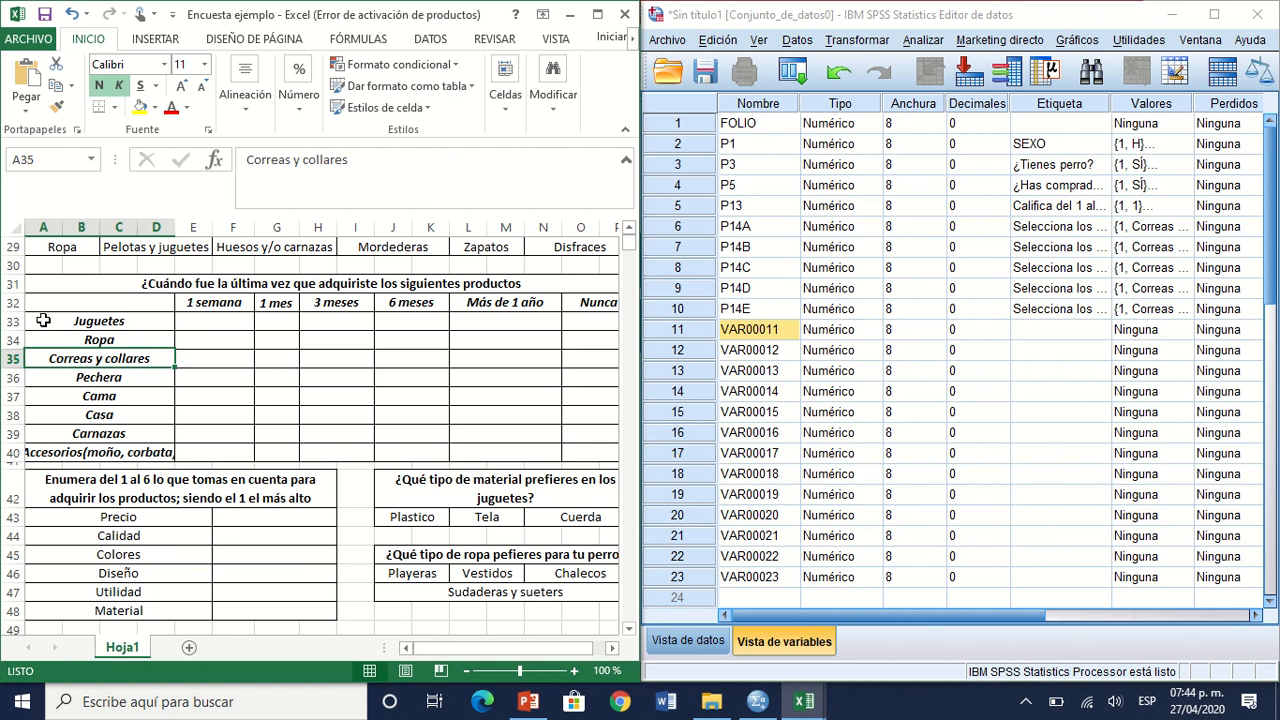
{"action": "key", "text": "Down"}
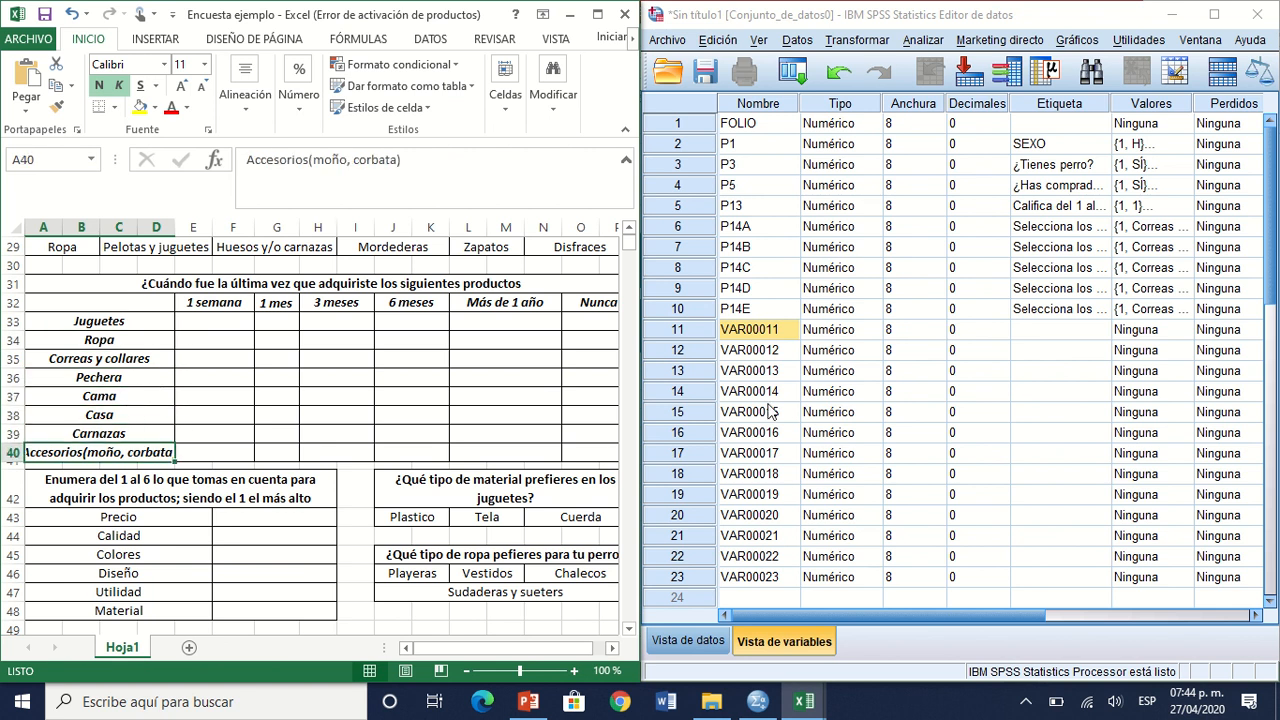
Step: In SPSS, rename variables 11, 12 and 13 as P15.1, P15.2 and P.15.3
{"action": "type", "text": "P15,"}
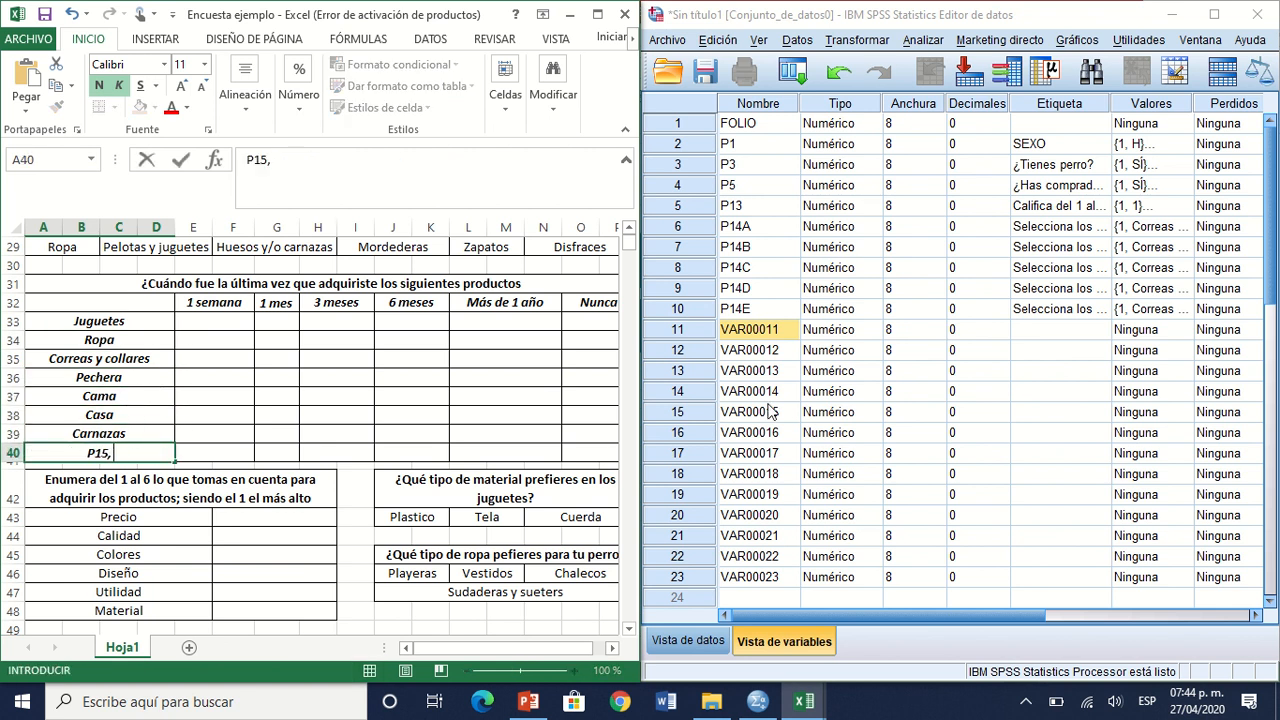
{"action": "double_click", "coordinate": [752, 334]}
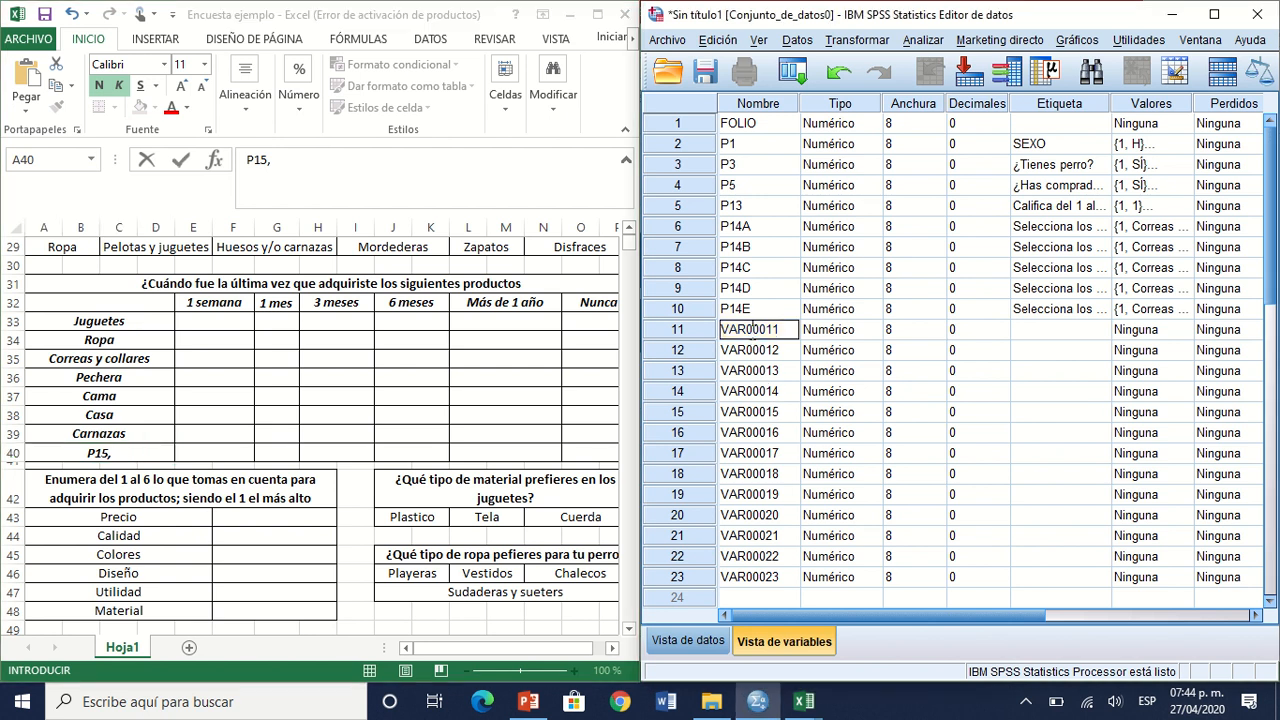
{"action": "type", "text": "P15.1"}
{"action": "key", "text": "Return"}
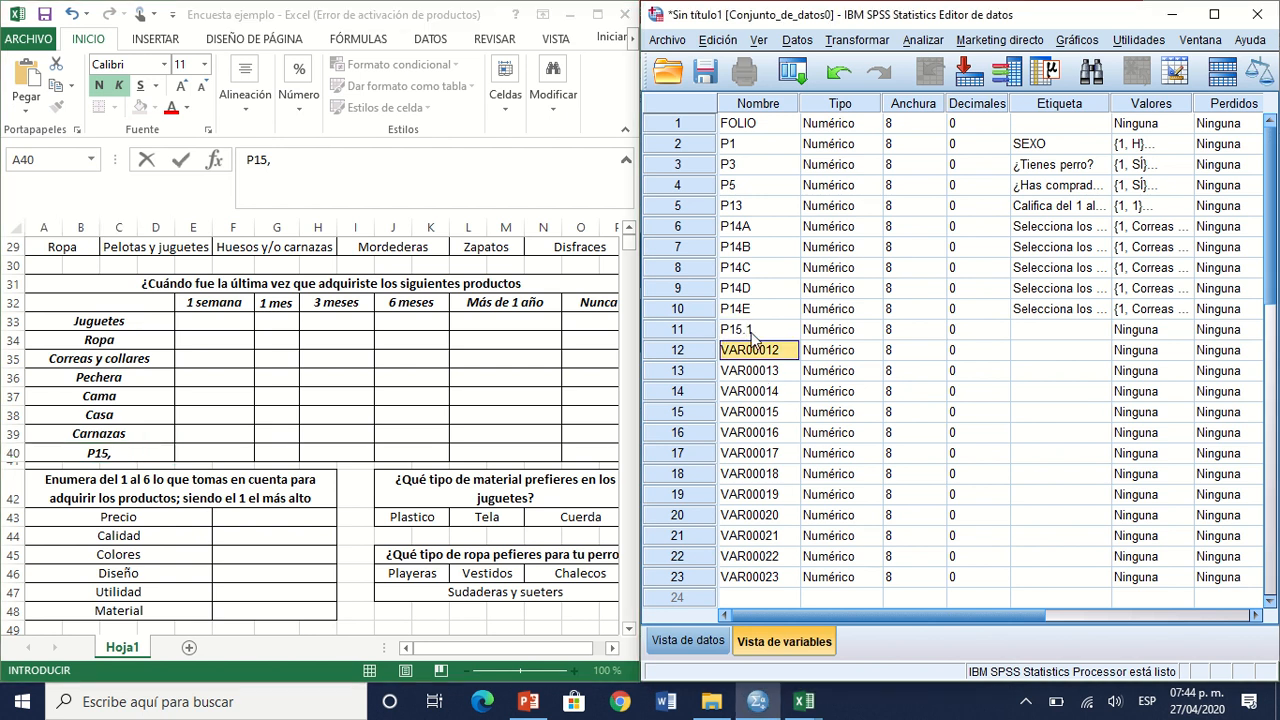
{"action": "type", "text": "P1"}
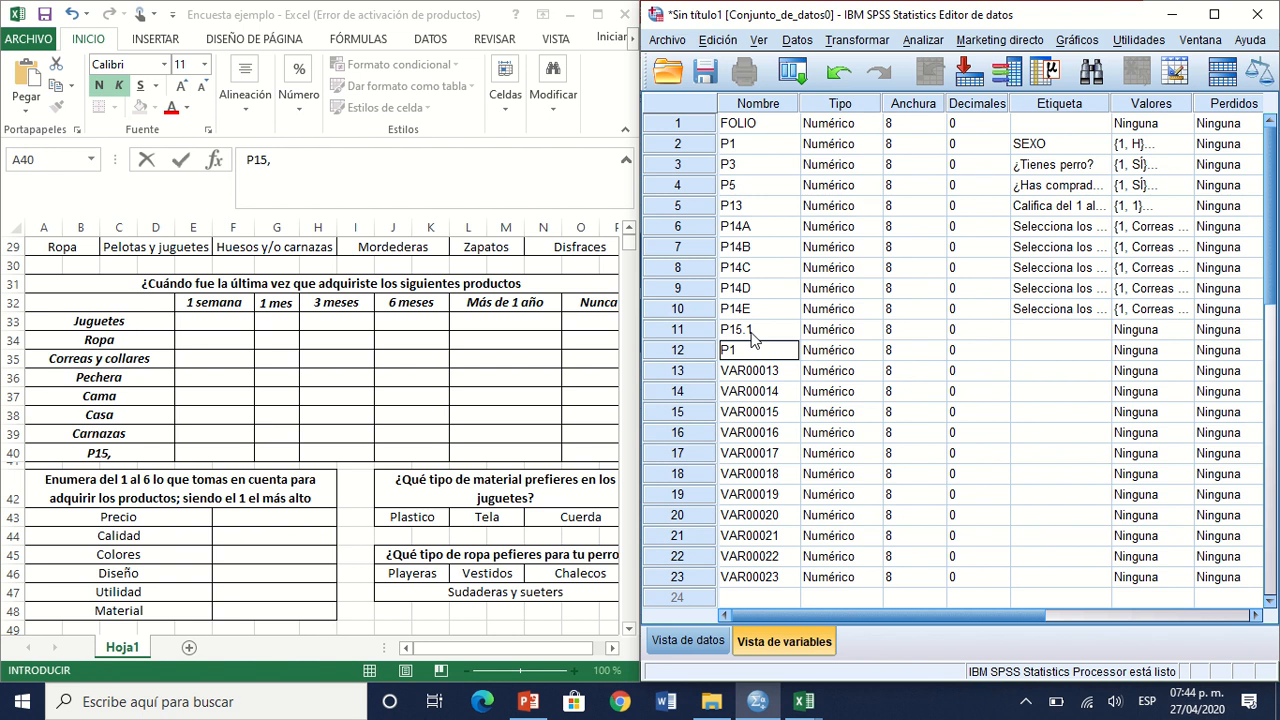
{"action": "type", "text": "5.2"}
{"action": "key", "text": "Return"}
{"action": "type", "text": "P"}
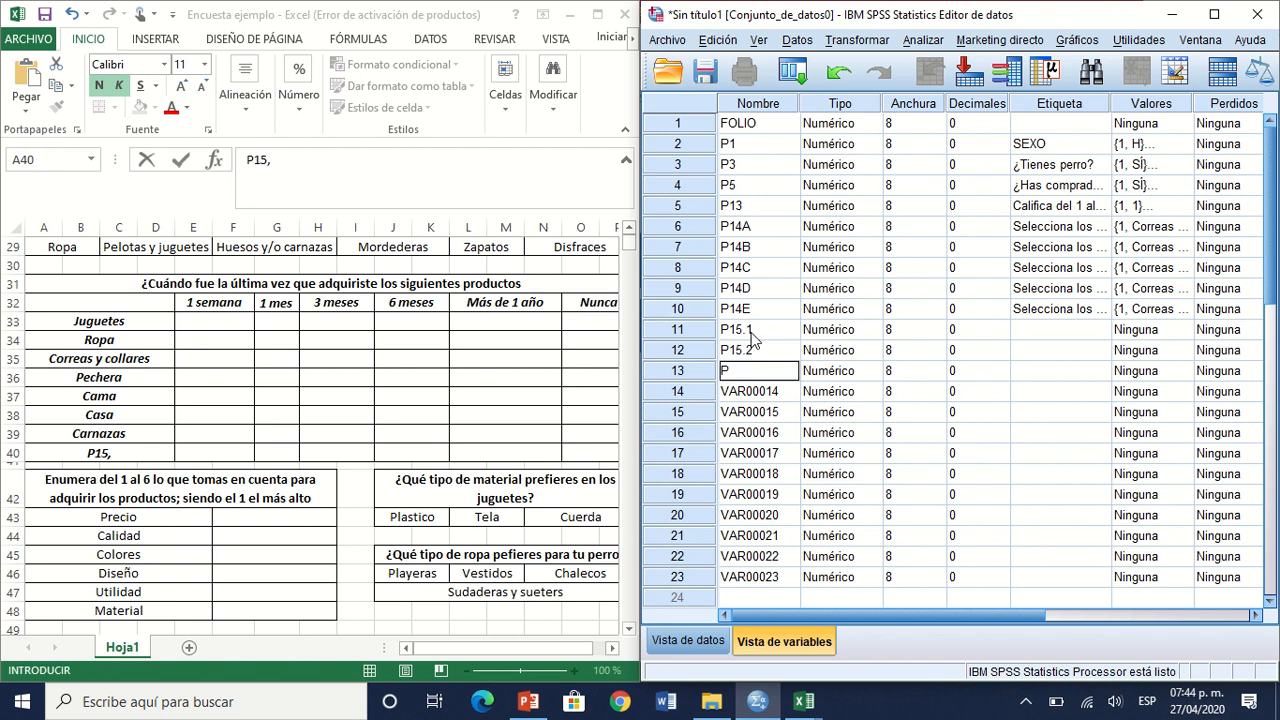
{"action": "type", "text": ".15.3"}
{"action": "key", "text": "Return"}
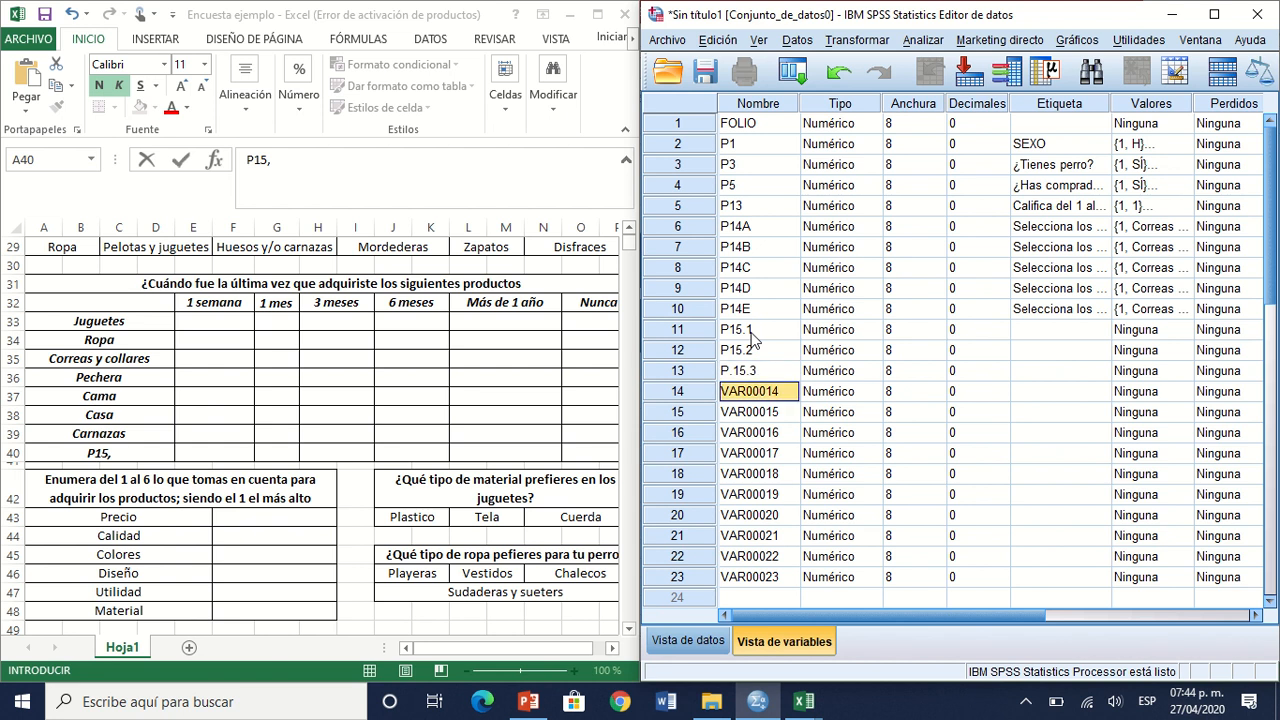
Step: Rename variables 14, 15 and 16 as P15.4, P15.5 and P.15.6
{"action": "type", "text": "P1"}
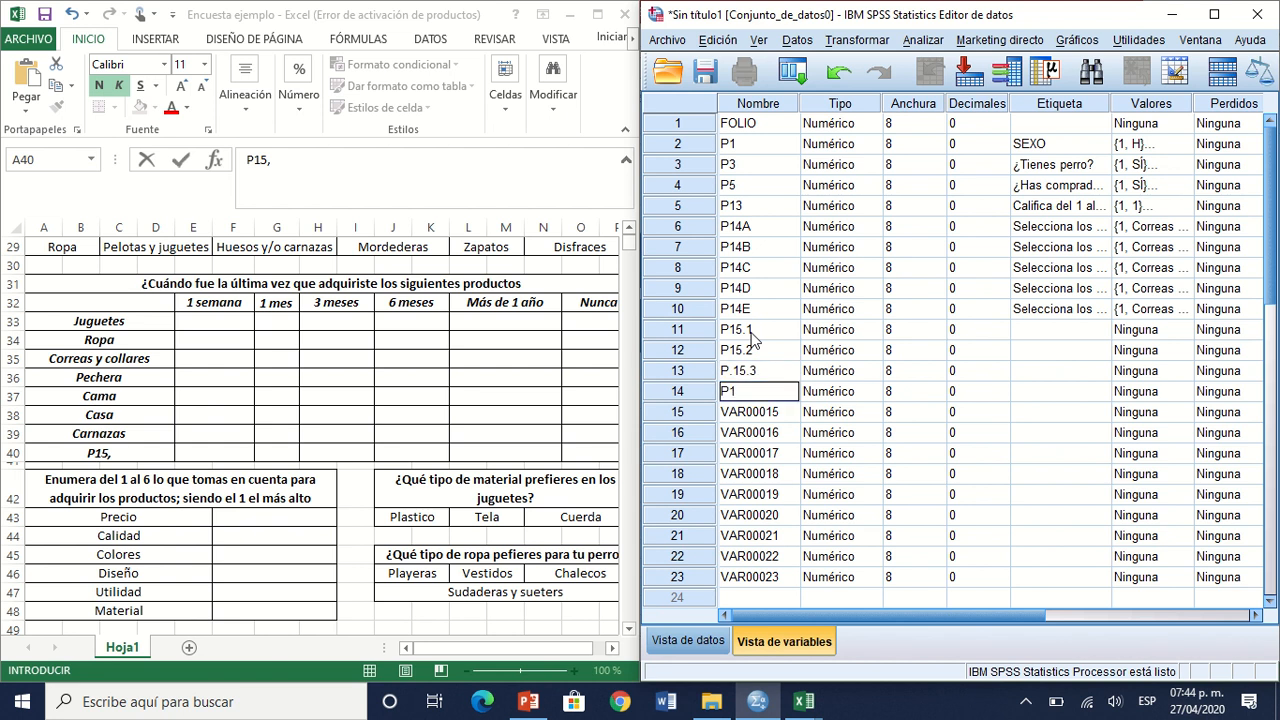
{"action": "type", "text": "5.4"}
{"action": "key", "text": "Return"}
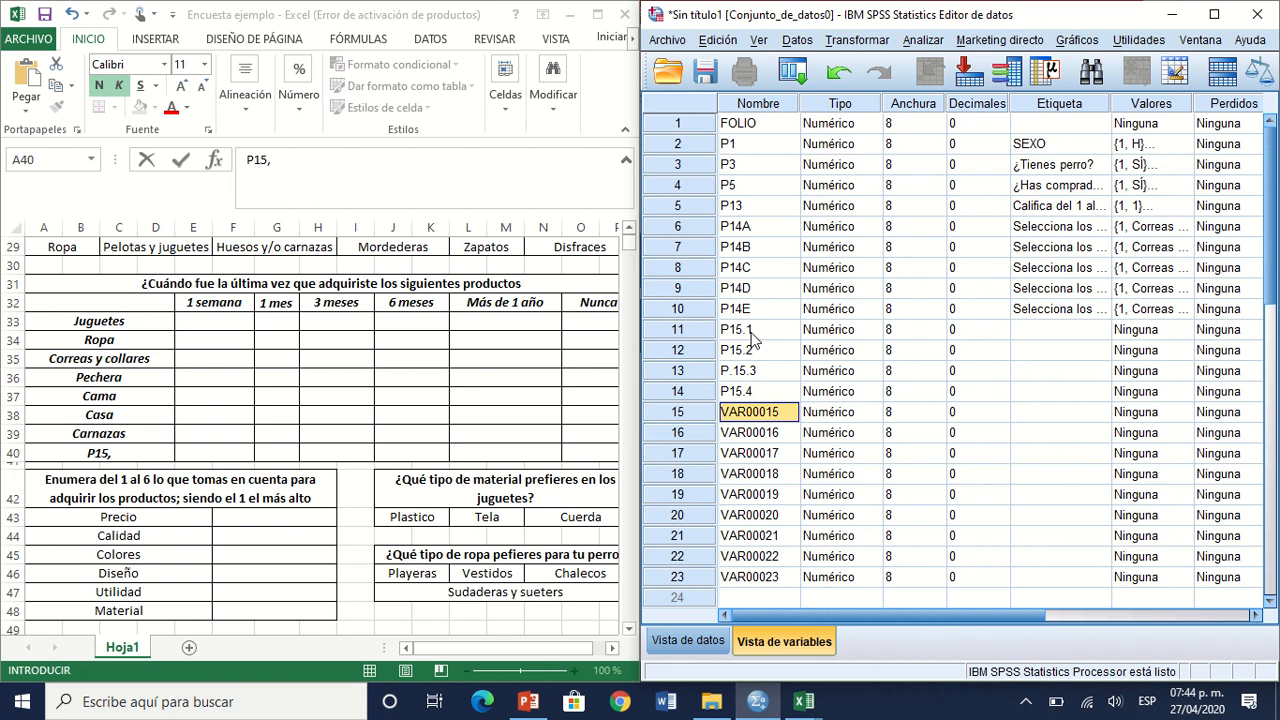
{"action": "type", "text": "P15"}
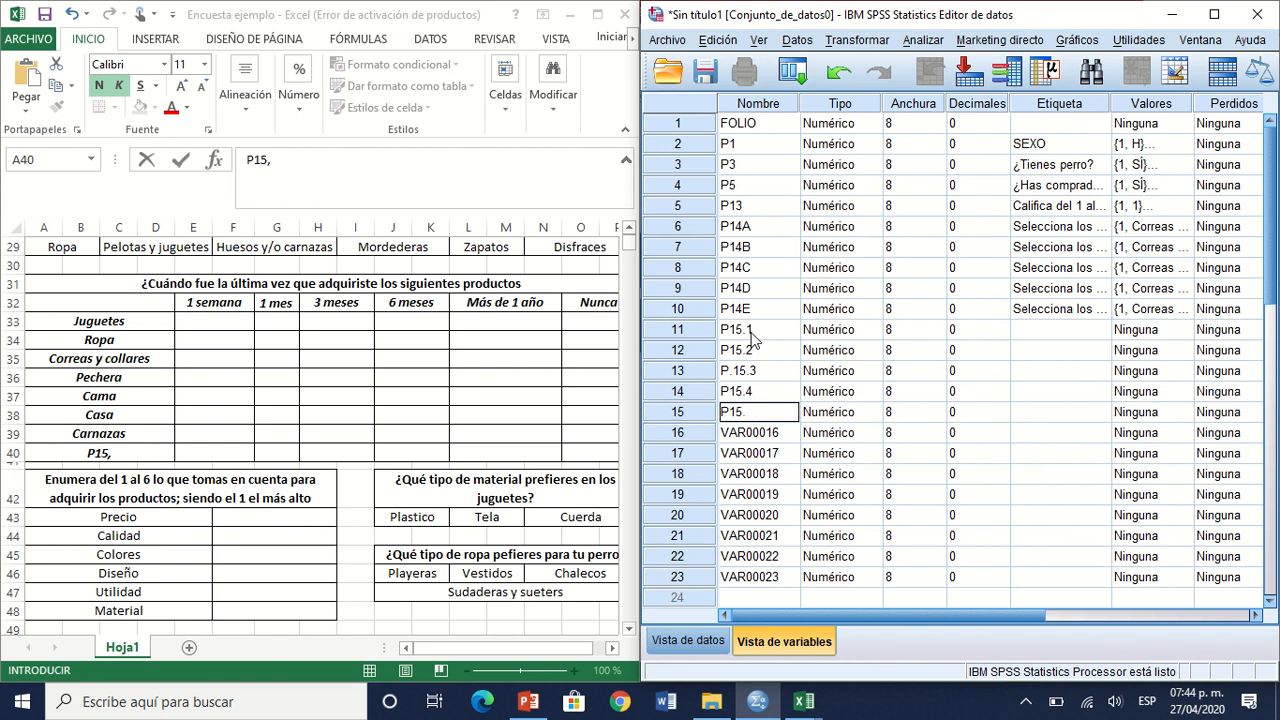
{"action": "type", "text": ".5"}
{"action": "key", "text": "Return"}
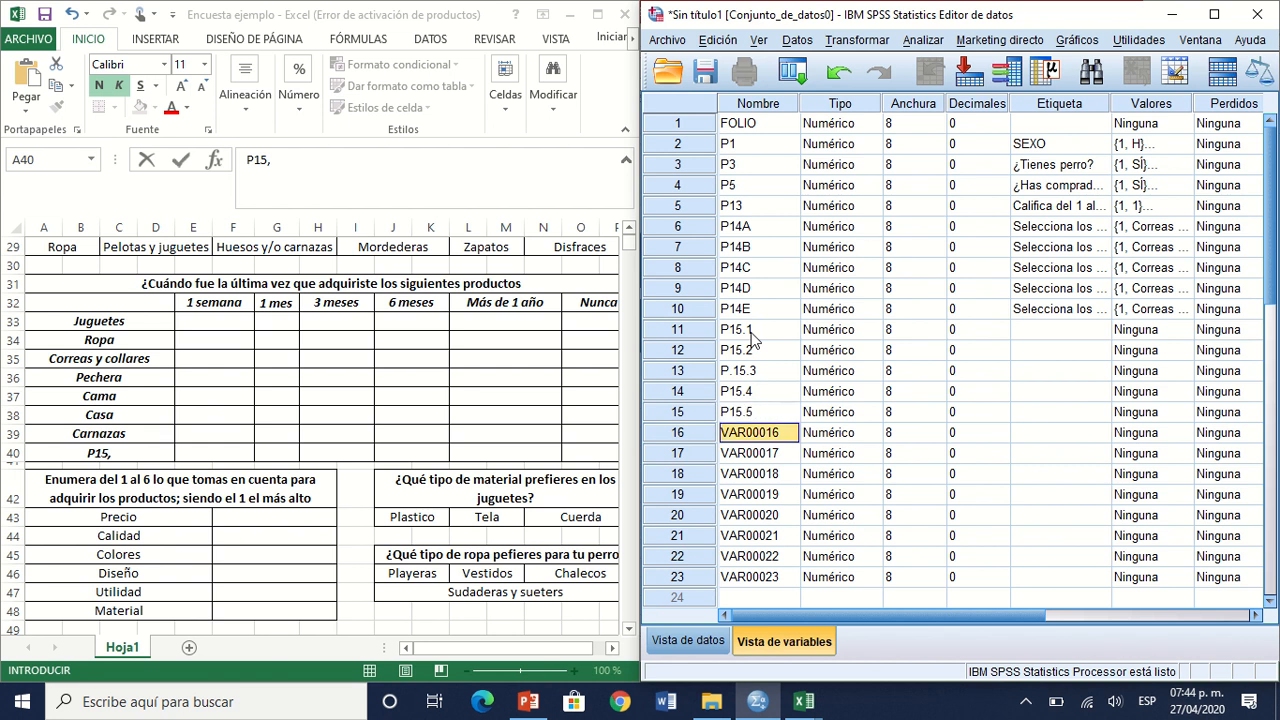
{"action": "type", "text": "P.1"}
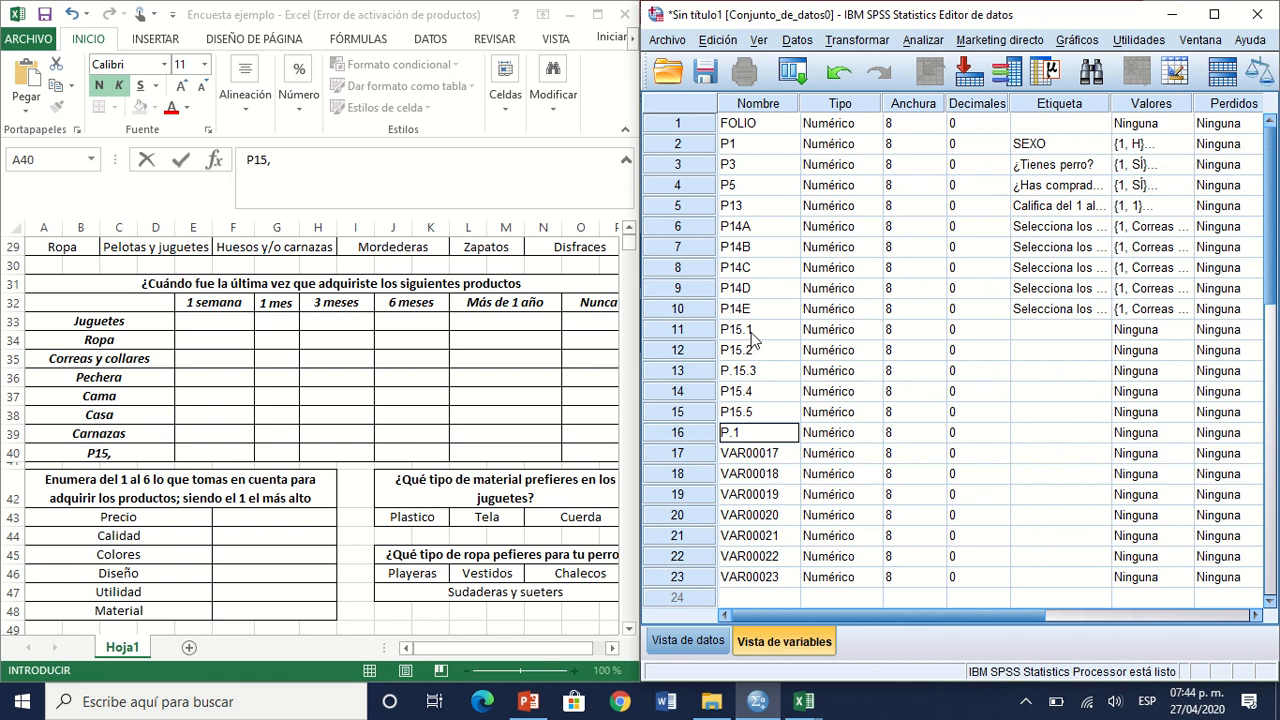
{"action": "type", "text": "5.6"}
{"action": "key", "text": "Return"}
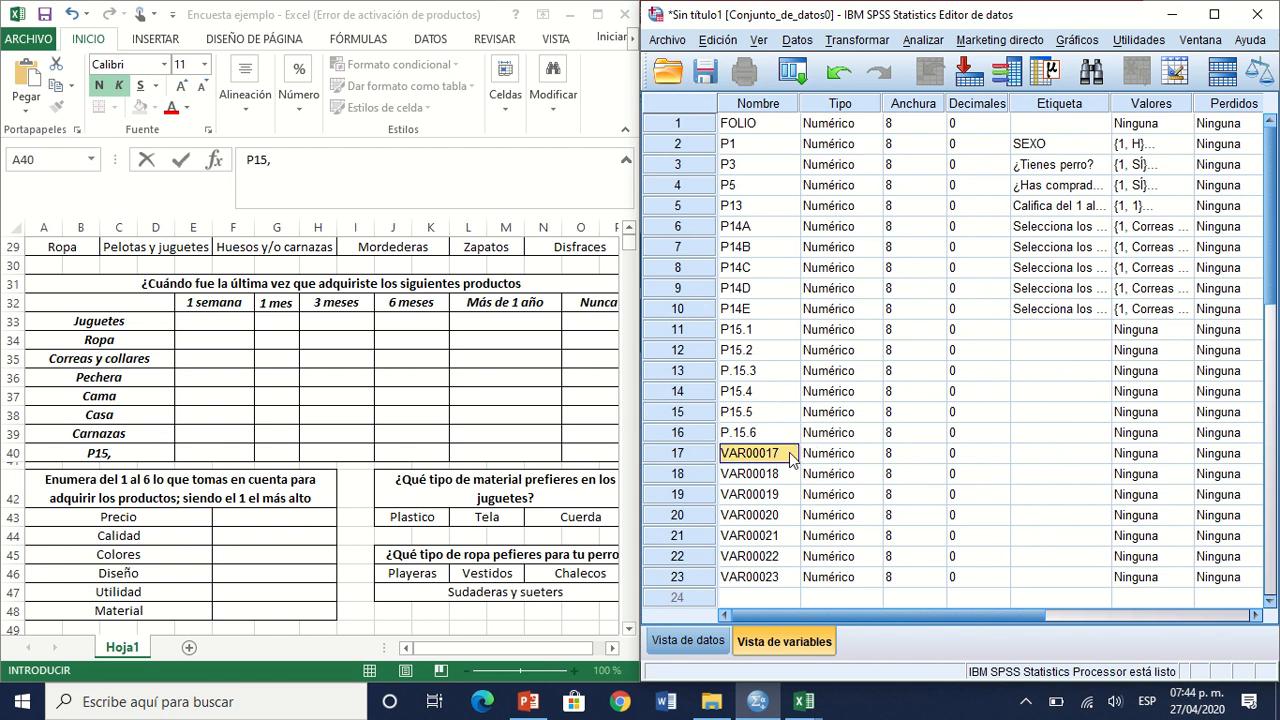
Step: Rename variables 17 and 18 as P15.7 and P15.8, and undo the stray "P15," entry in Excel cell A40
{"action": "type", "text": "P15"}
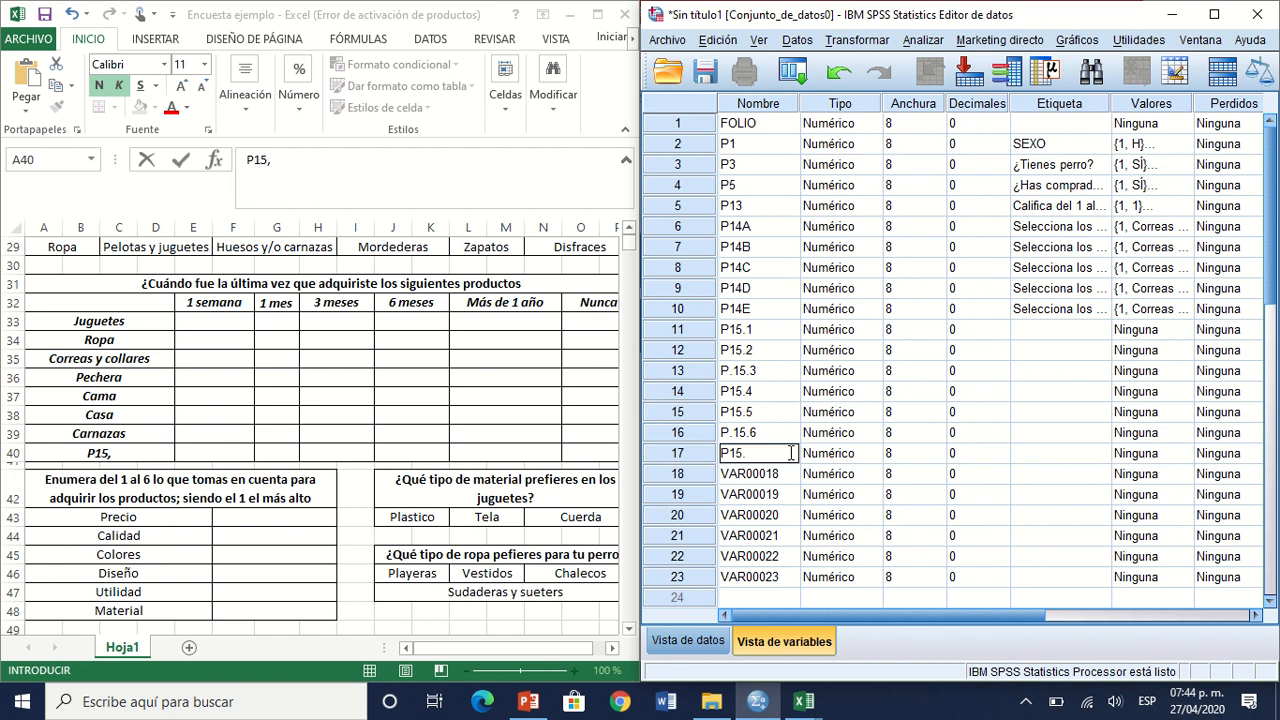
{"action": "type", "text": ".7"}
{"action": "key", "text": "Return"}
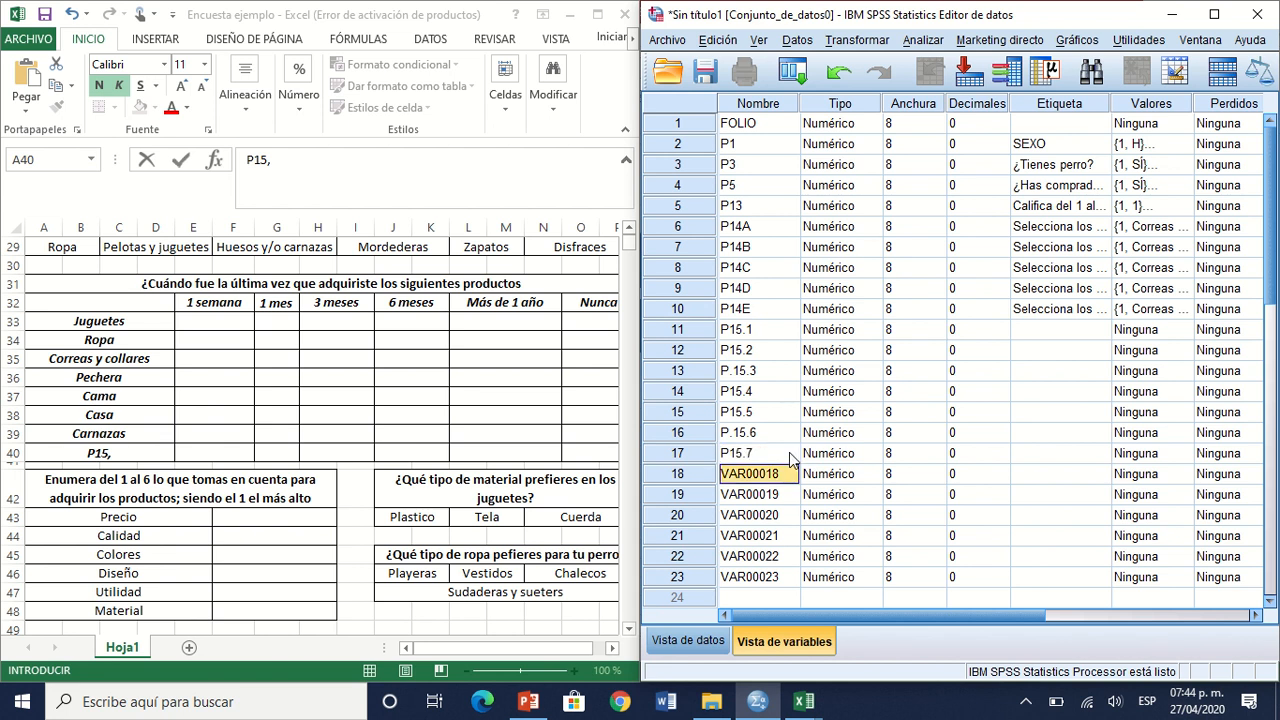
{"action": "type", "text": "P15."}
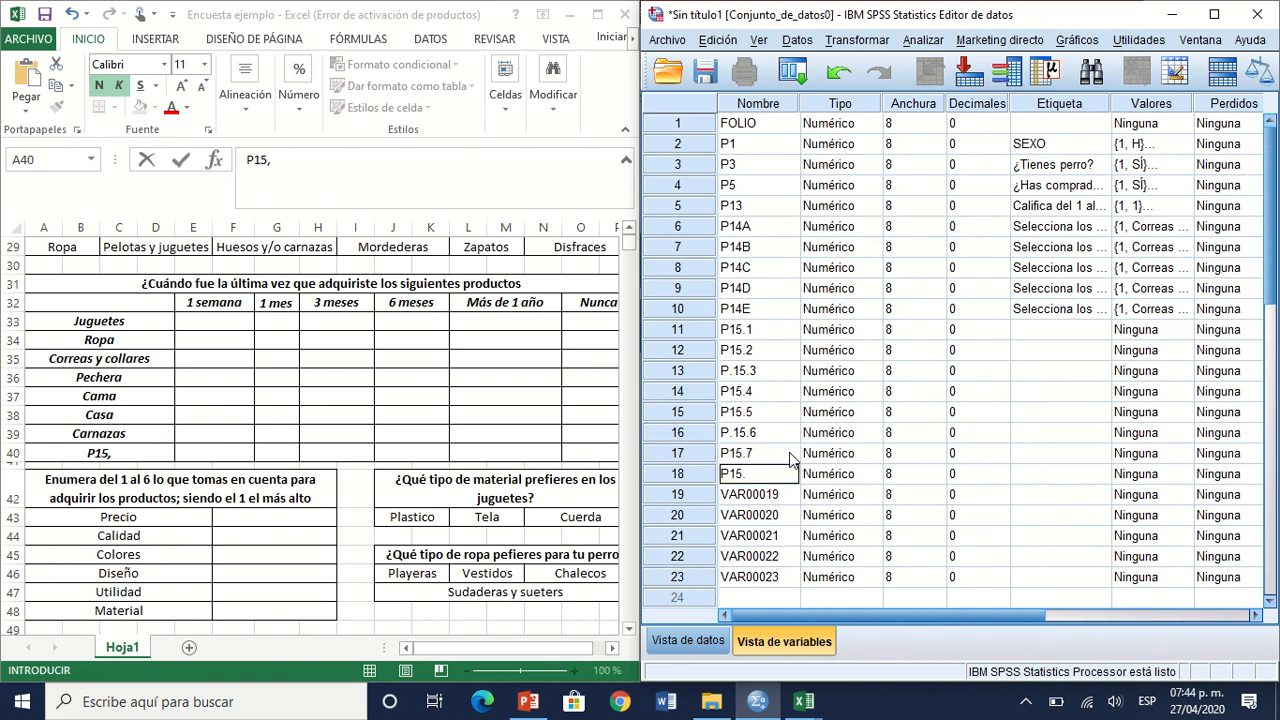
{"action": "type", "text": "8"}
{"action": "left_click", "coordinate": [140, 325]}
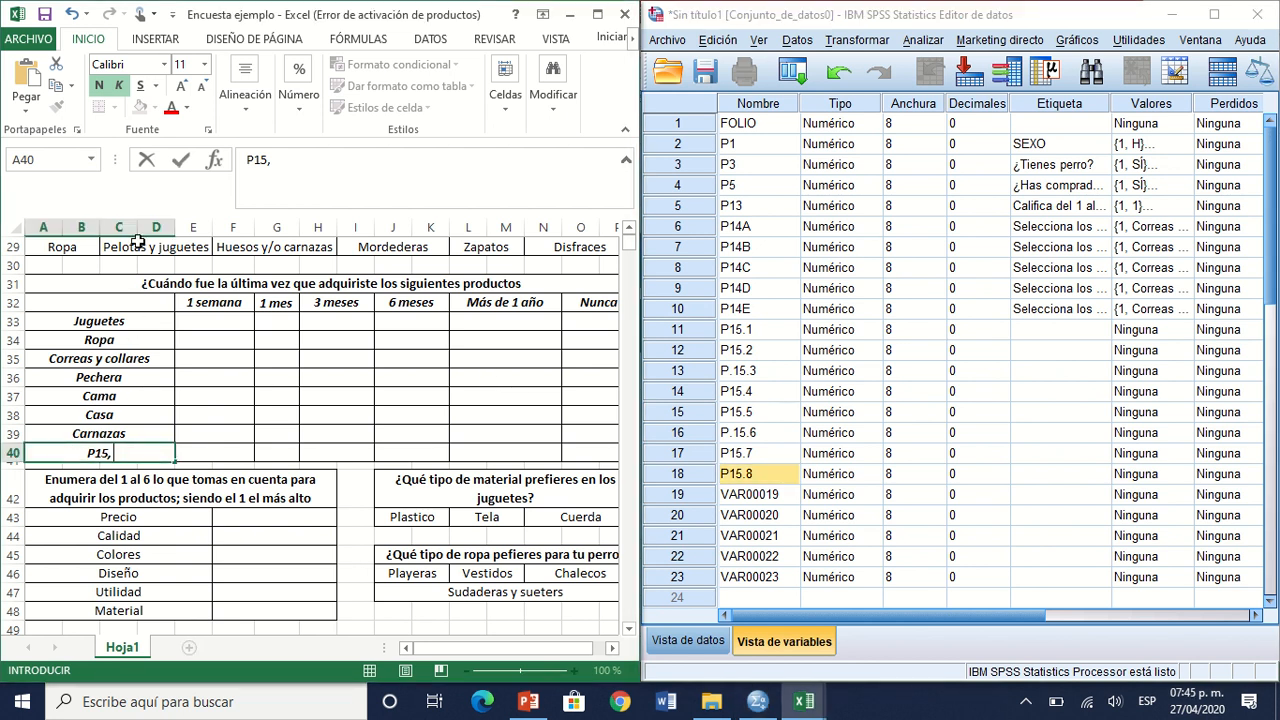
{"action": "left_click", "coordinate": [78, 15]}
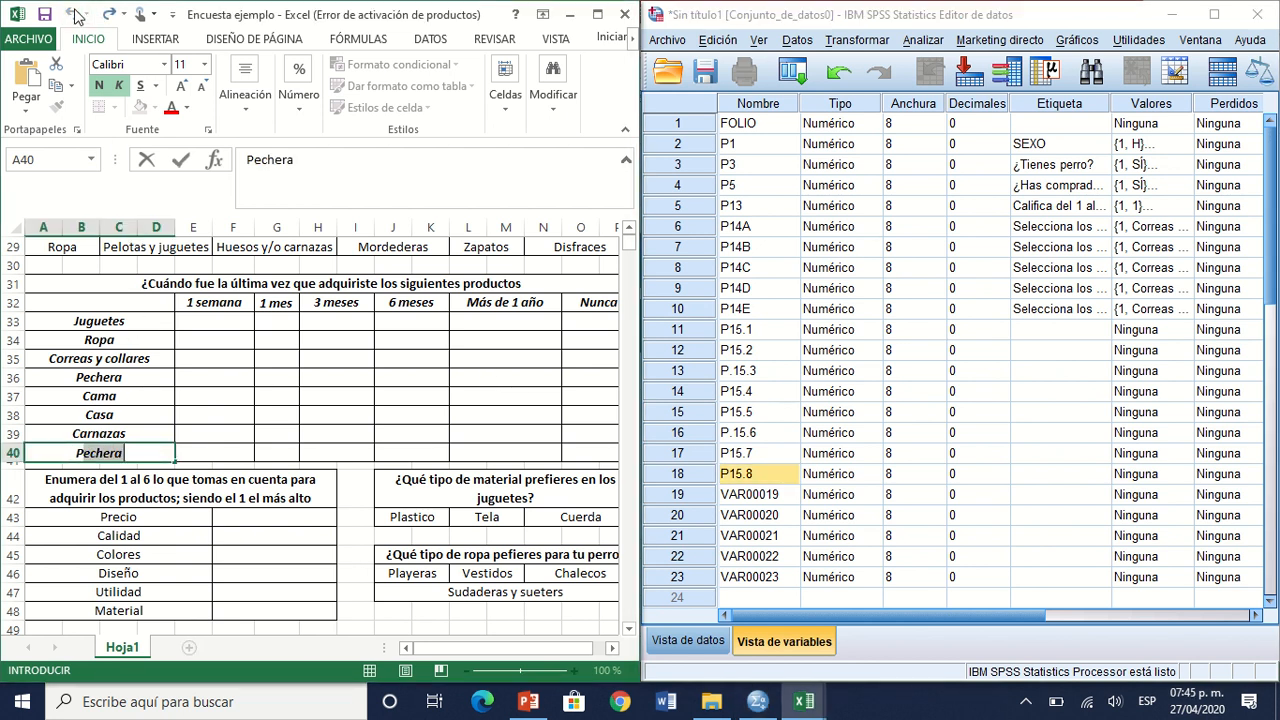
Step: Copy the product list in rows 33 to 40 of the Excel questionnaire and paste it as the labels of SPSS variables 11 to 18
{"action": "left_click", "coordinate": [148, 319]}
{"action": "key", "text": "shift+Down"}
{"action": "key", "text": "shift+Down"}
{"action": "key", "text": "shift+Down"}
{"action": "key", "text": "shift+Down"}
{"action": "key", "text": "shift+Down"}
{"action": "key", "text": "shift+Down"}
{"action": "key", "text": "shift+Down"}
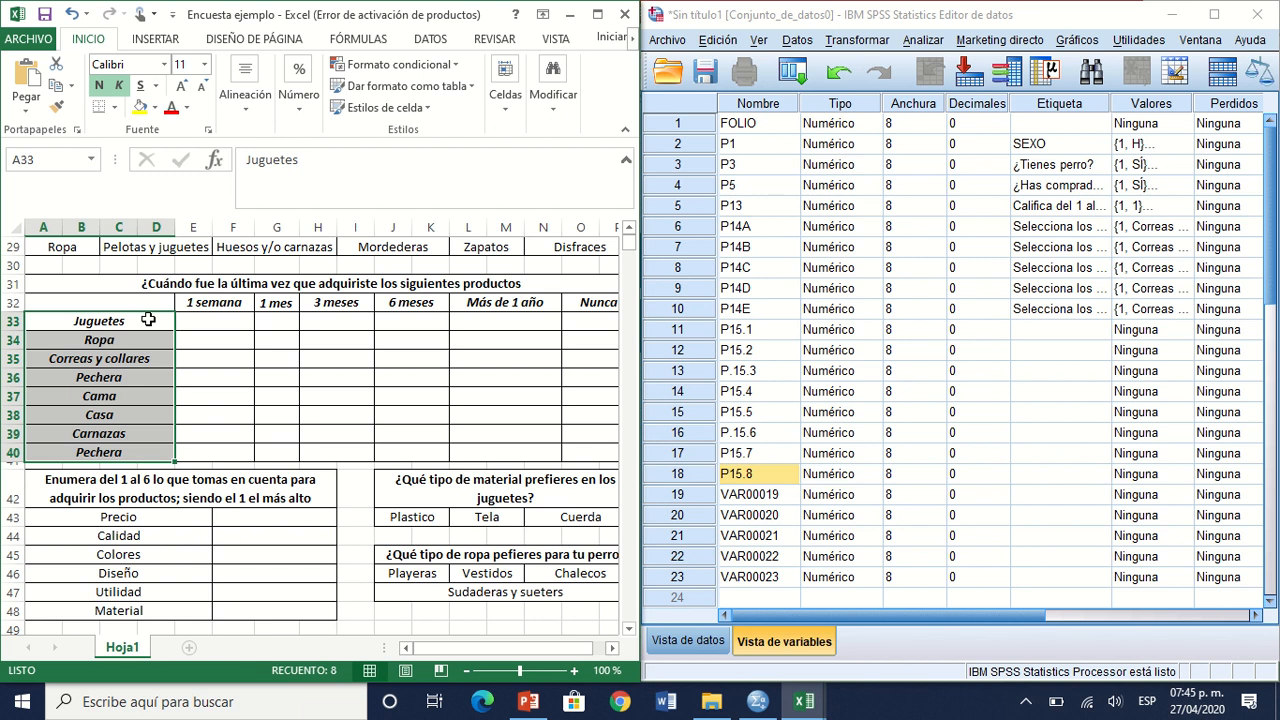
{"action": "key", "text": "ctrl+c"}
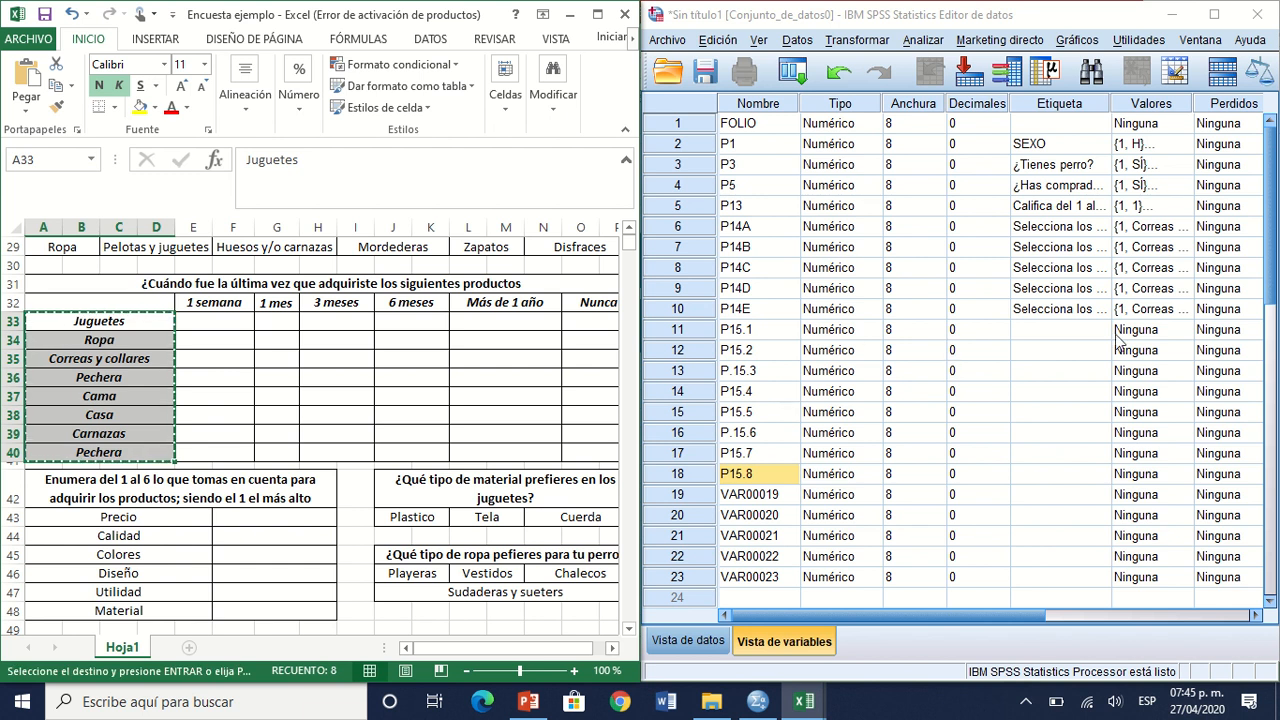
{"action": "left_click", "coordinate": [1072, 341]}
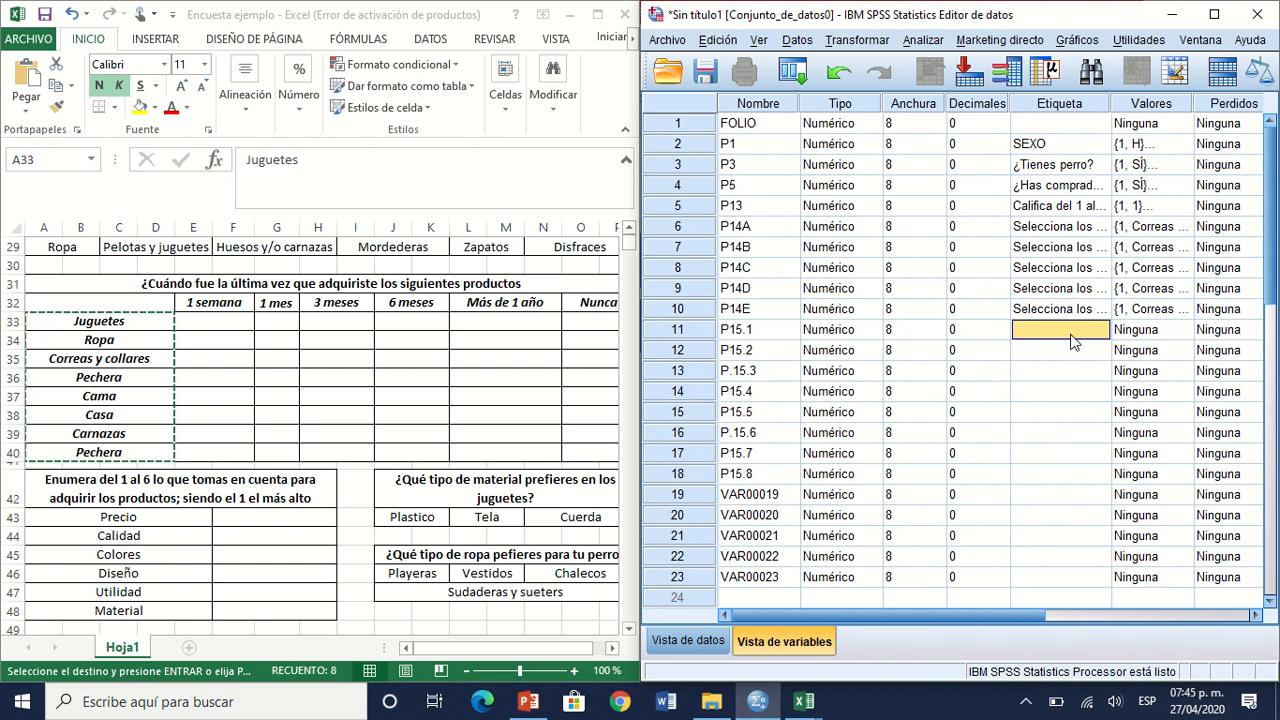
{"action": "key", "text": "ctrl+v"}
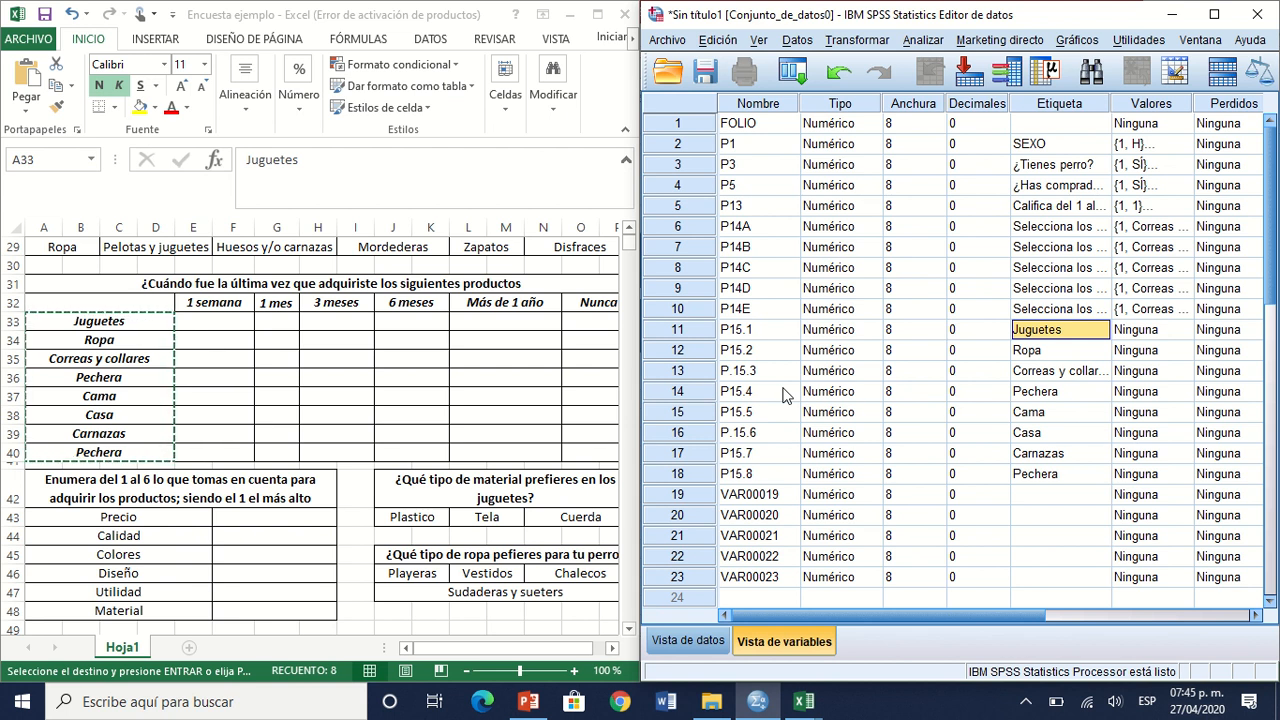
Step: In Excel, examine the purchase-time answer options in row 32, from 1 semana to Nunca
{"action": "left_click", "coordinate": [193, 302]}
{"action": "left_click", "coordinate": [193, 302]}
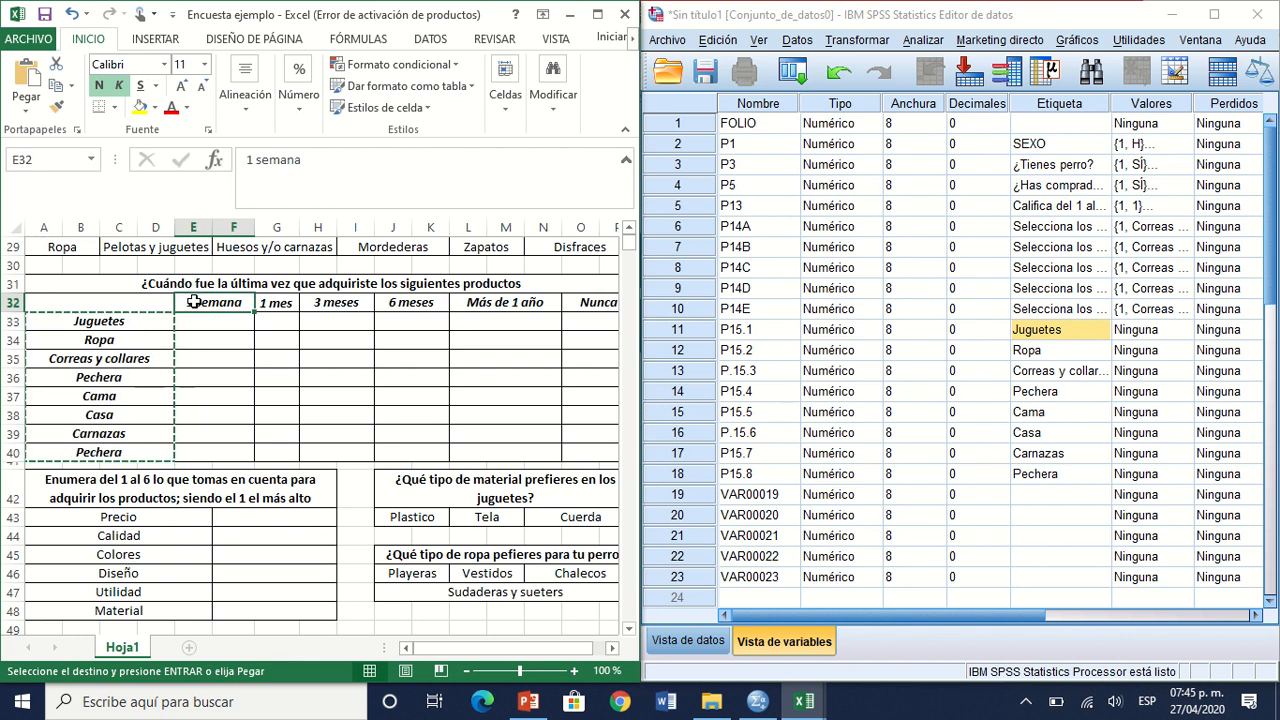
{"action": "key", "text": "Right"}
{"action": "key", "text": "Right"}
{"action": "key", "text": "Right"}
{"action": "key", "text": "Right"}
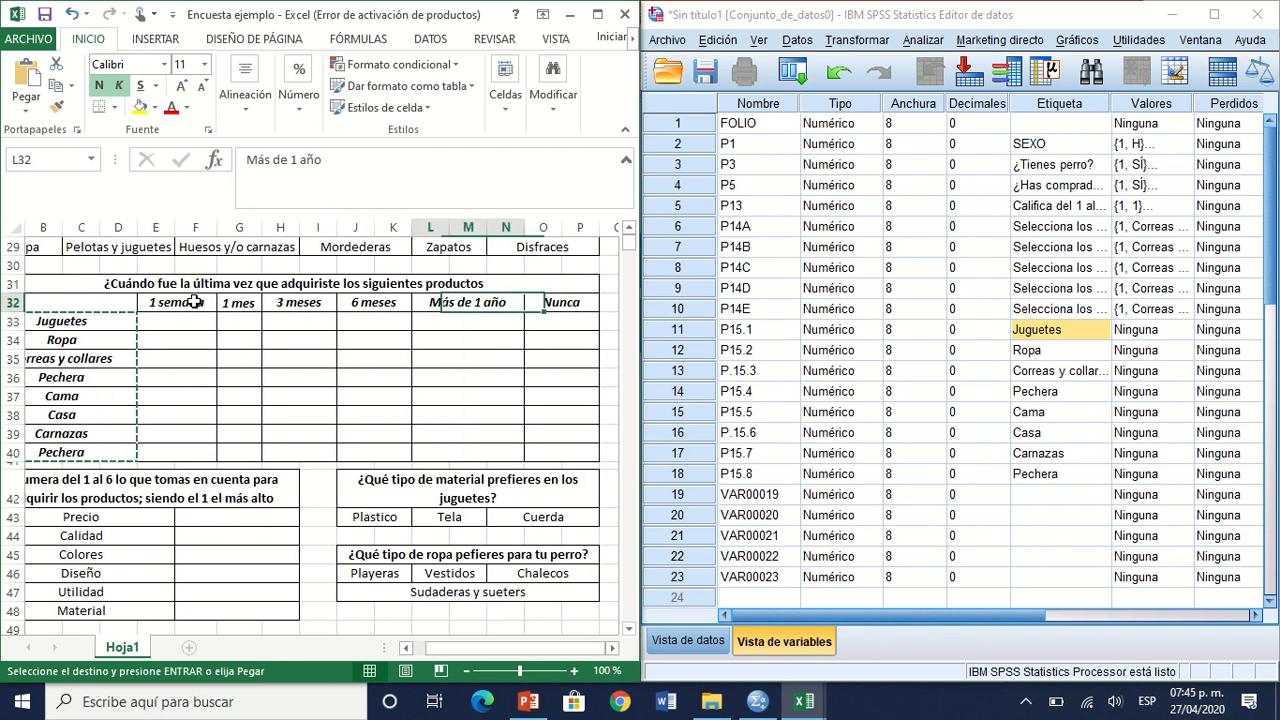
{"action": "key", "text": "Right"}
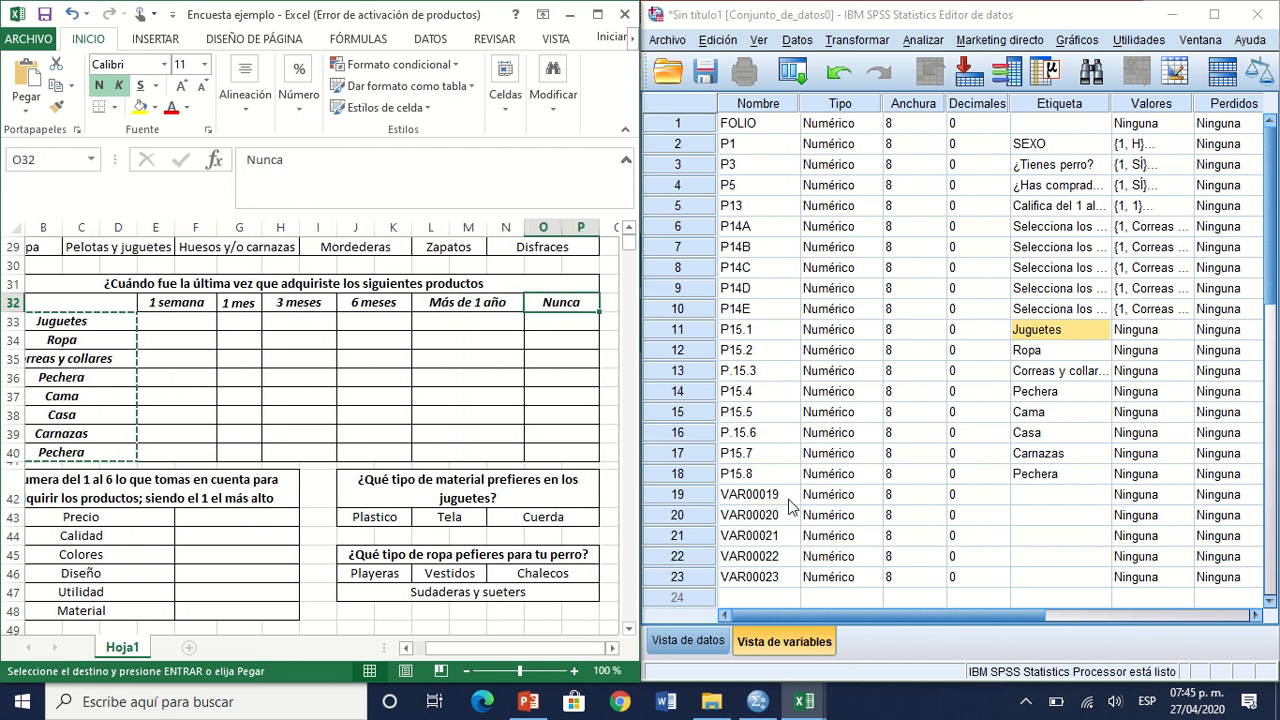
Step: Open the value labels of variable P15.1 and add value 1 as "1 SEMANA"
{"action": "left_click", "coordinate": [1180, 330]}
{"action": "left_click", "coordinate": [1185, 330]}
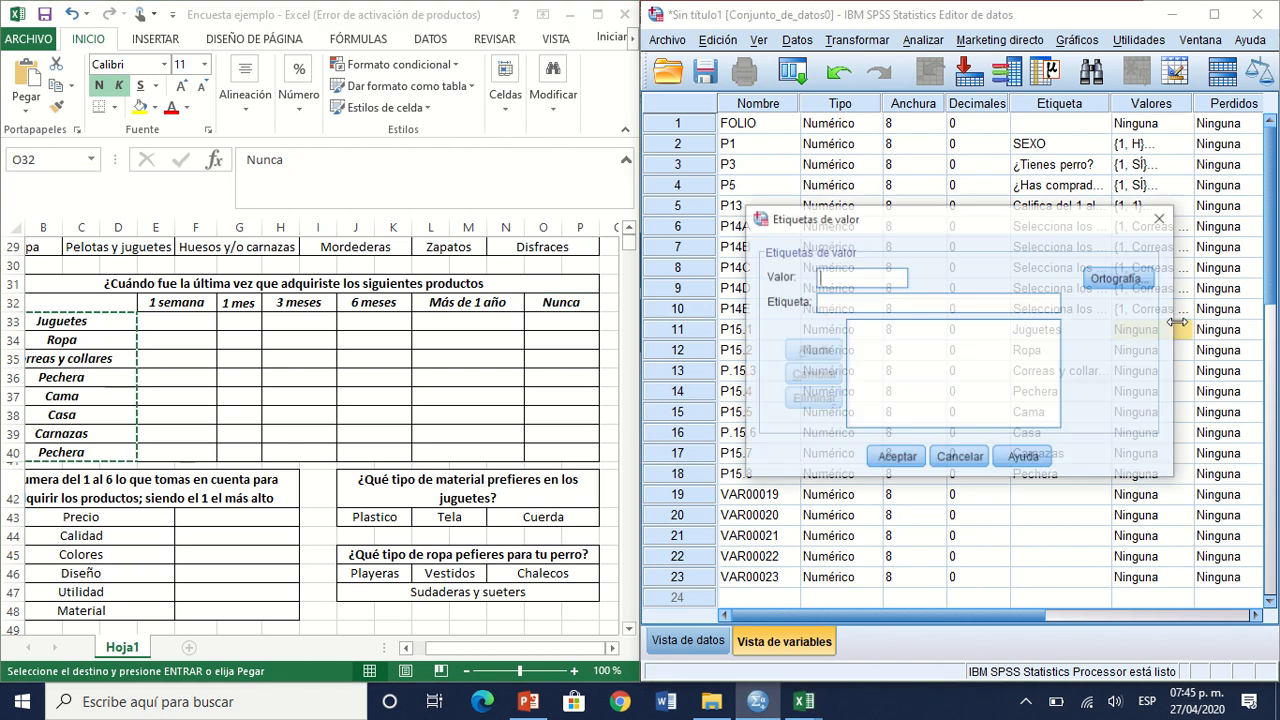
{"action": "type", "text": "1"}
{"action": "key", "text": "Tab"}
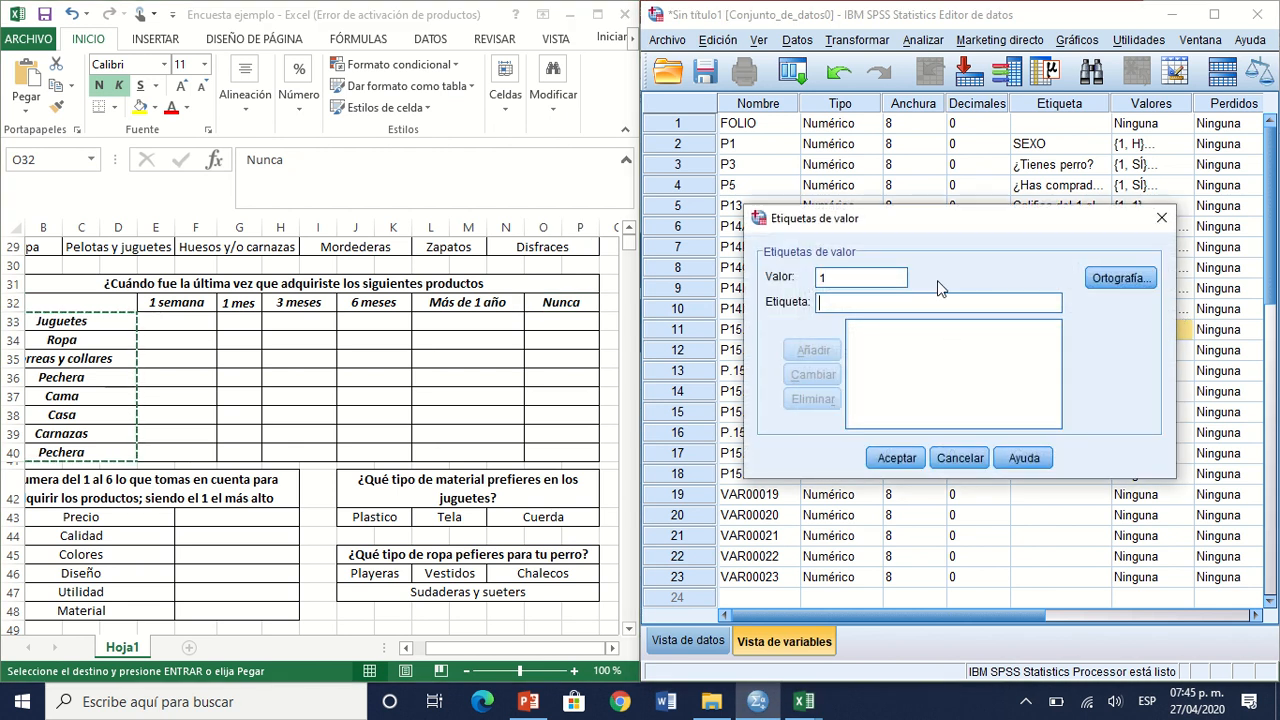
{"action": "type", "text": "1"}
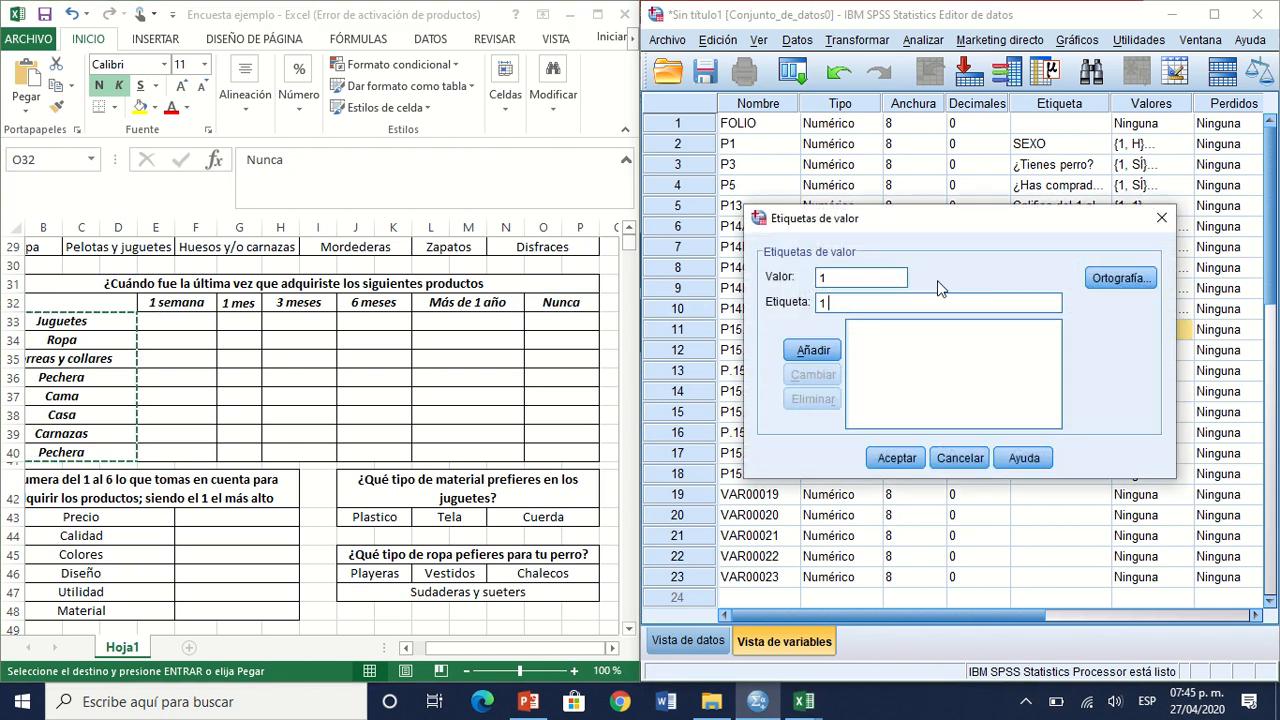
{"action": "type", "text": " SEMANA"}
{"action": "key", "text": "Return"}
Step: Add value 2 with the label "1 MES" to P15.1's value labels
{"action": "type", "text": "1"}
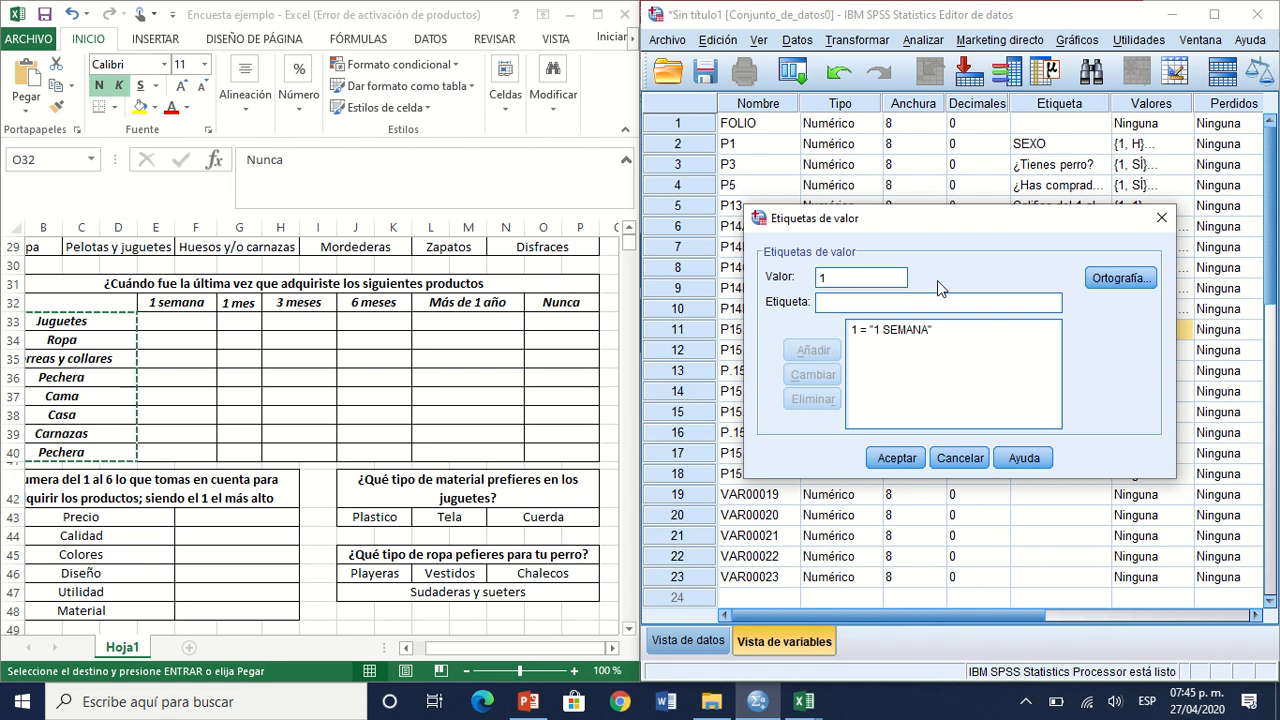
{"action": "key", "text": "BackSpace"}
{"action": "type", "text": "2"}
{"action": "key", "text": "Tab"}
{"action": "type", "text": "1"}
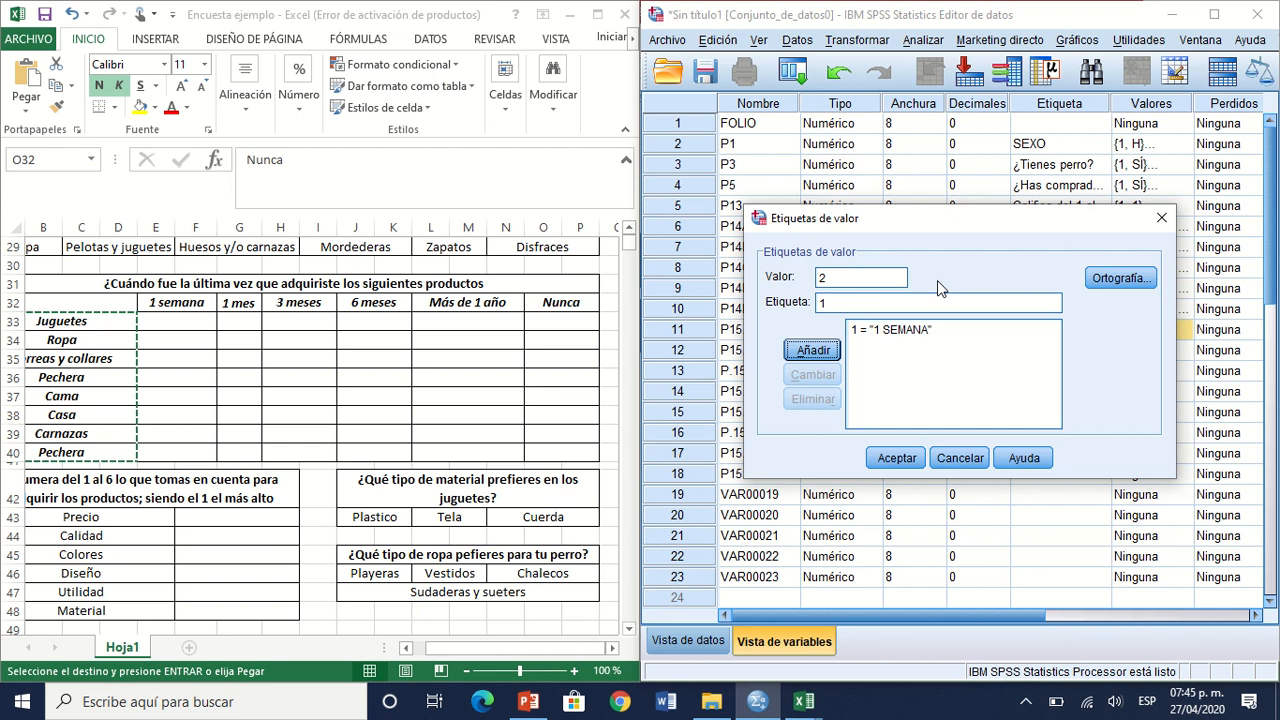
{"action": "left_click", "coordinate": [934, 296]}
{"action": "type", "text": "MES"}
{"action": "key", "text": "Return"}
Step: Add value 3 with the label "3 MESES" to P15.1's value labels
{"action": "type", "text": "3"}
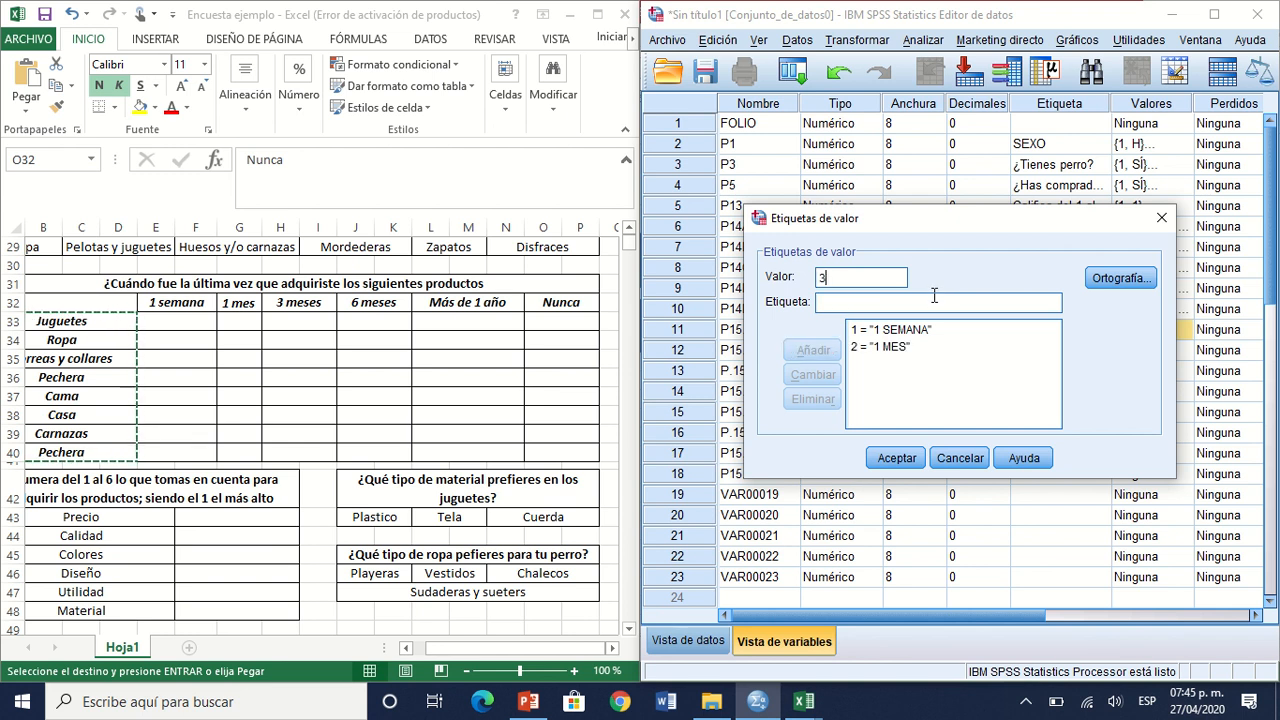
{"action": "left_click", "coordinate": [934, 296]}
{"action": "type", "text": "3"}
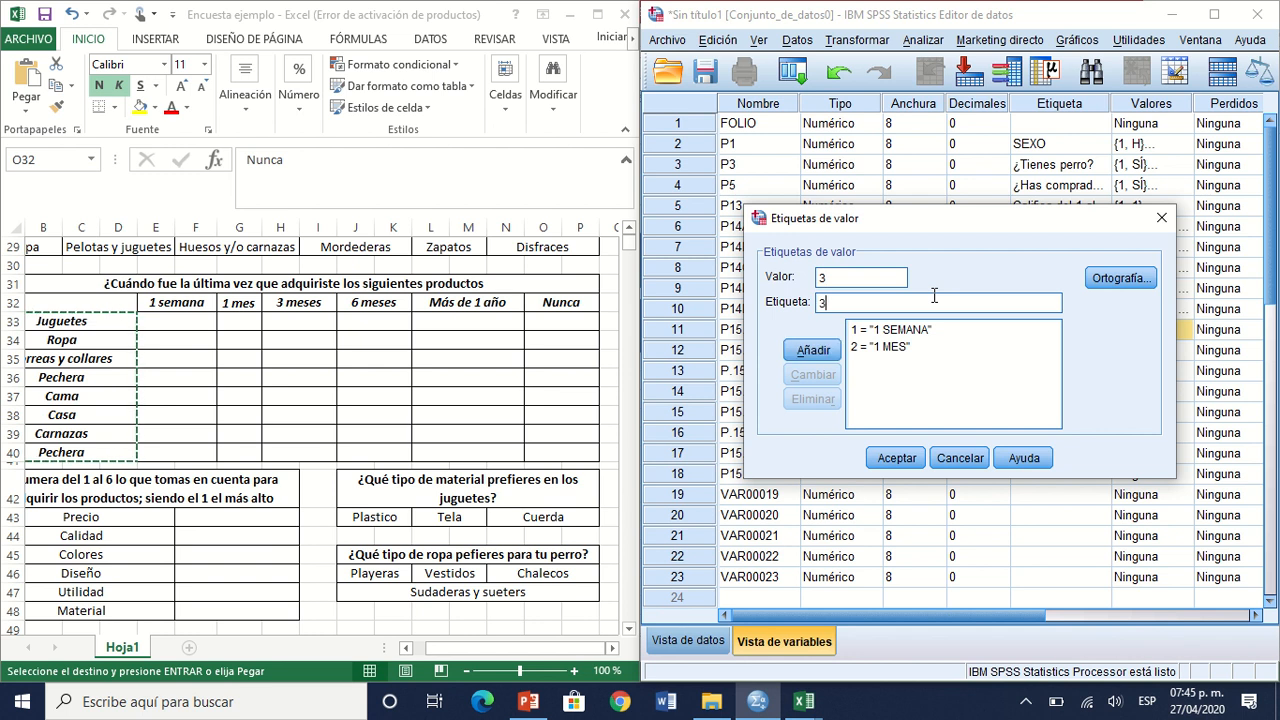
{"action": "left_click", "coordinate": [934, 296]}
{"action": "left_click", "coordinate": [939, 309]}
{"action": "type", "text": "MESES"}
{"action": "key", "text": "Return"}
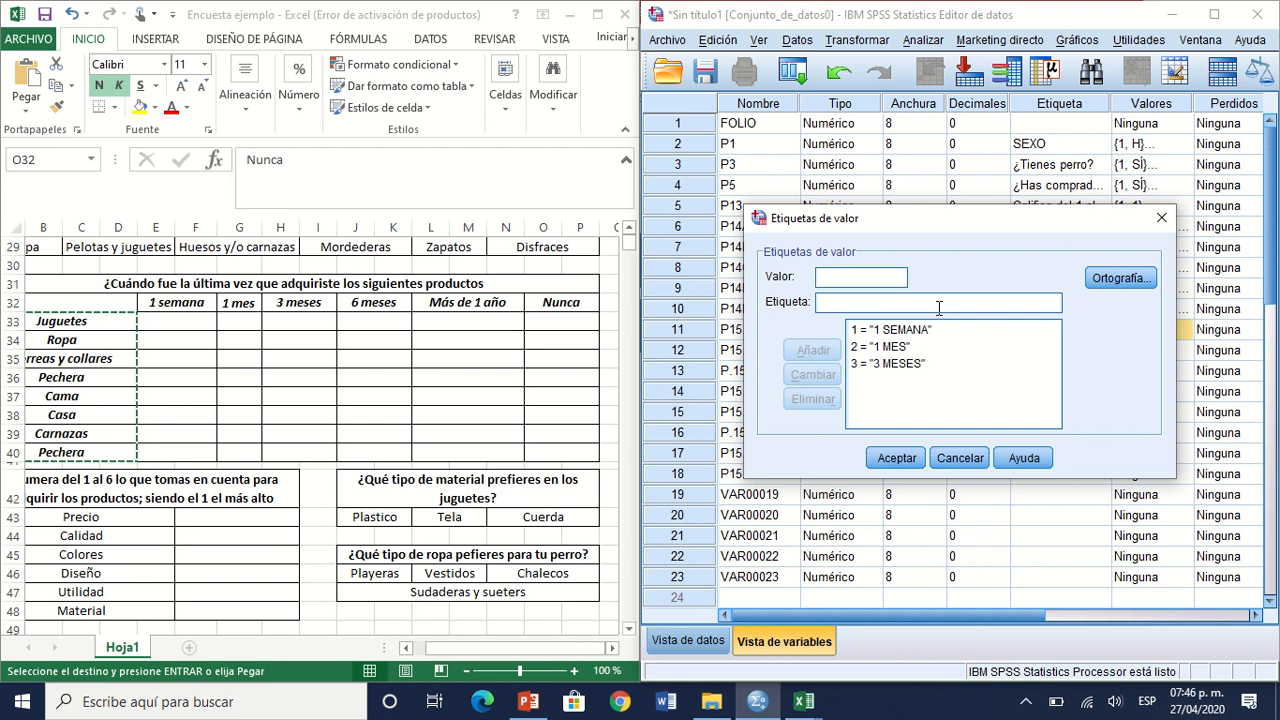
Step: Add value 4 with the label "6 MESES" to P15.1's value labels
{"action": "type", "text": "4"}
{"action": "left_click", "coordinate": [939, 308]}
{"action": "type", "text": "6"}
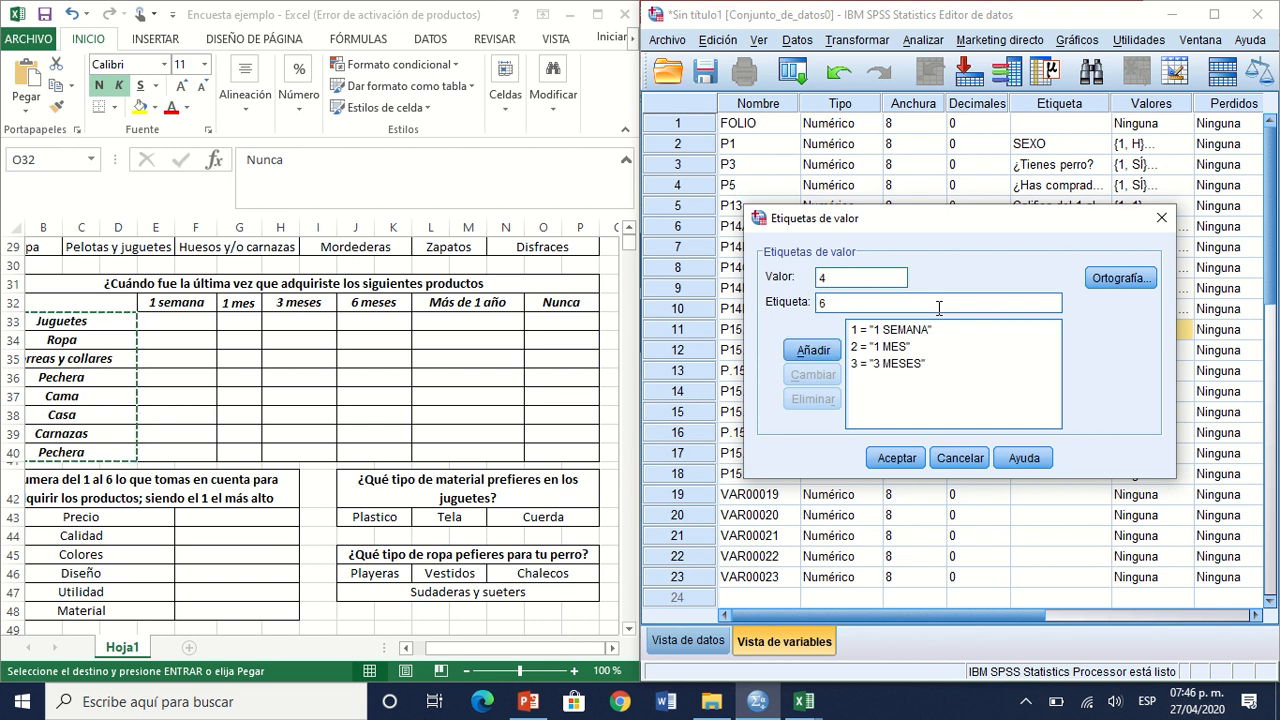
{"action": "type", "text": " MESES"}
{"action": "key", "text": "Return"}
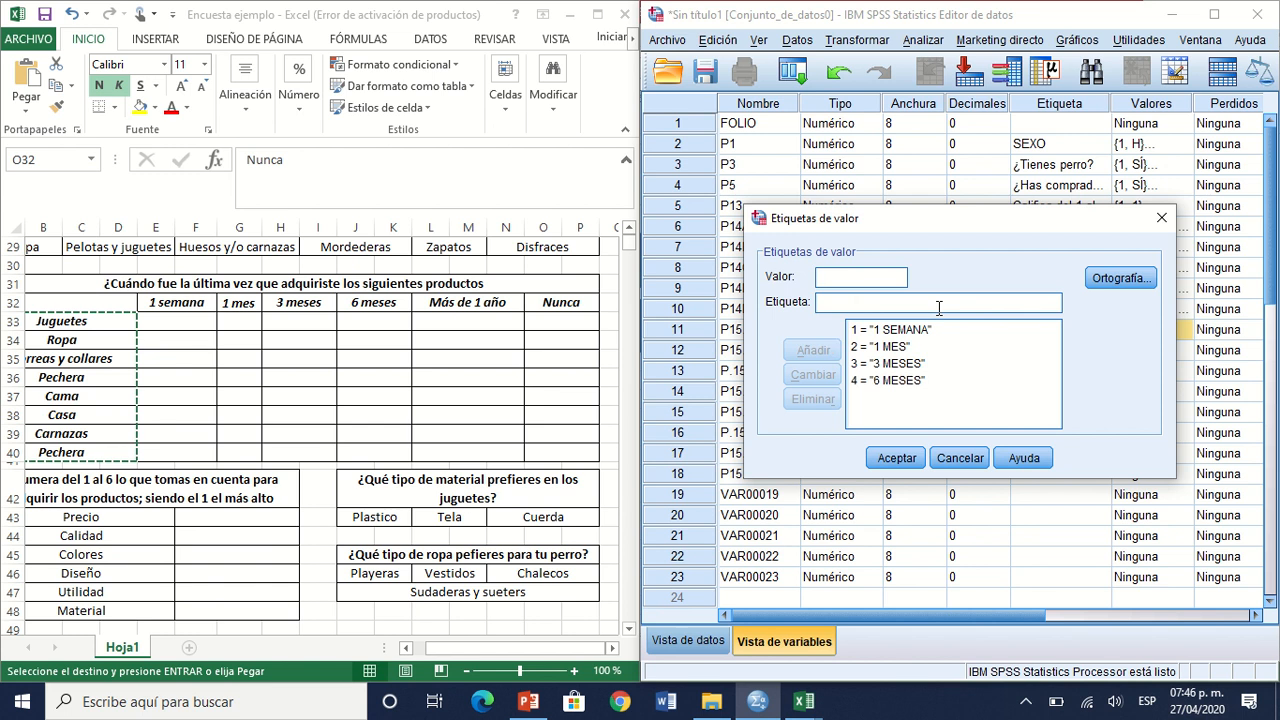
Step: Add value 5 with the label "MÁS DE UN AÑO" to P15.1's value labels
{"action": "type", "text": "1"}
{"action": "left_click", "coordinate": [939, 308]}
{"action": "type", "text": "MÁ"}
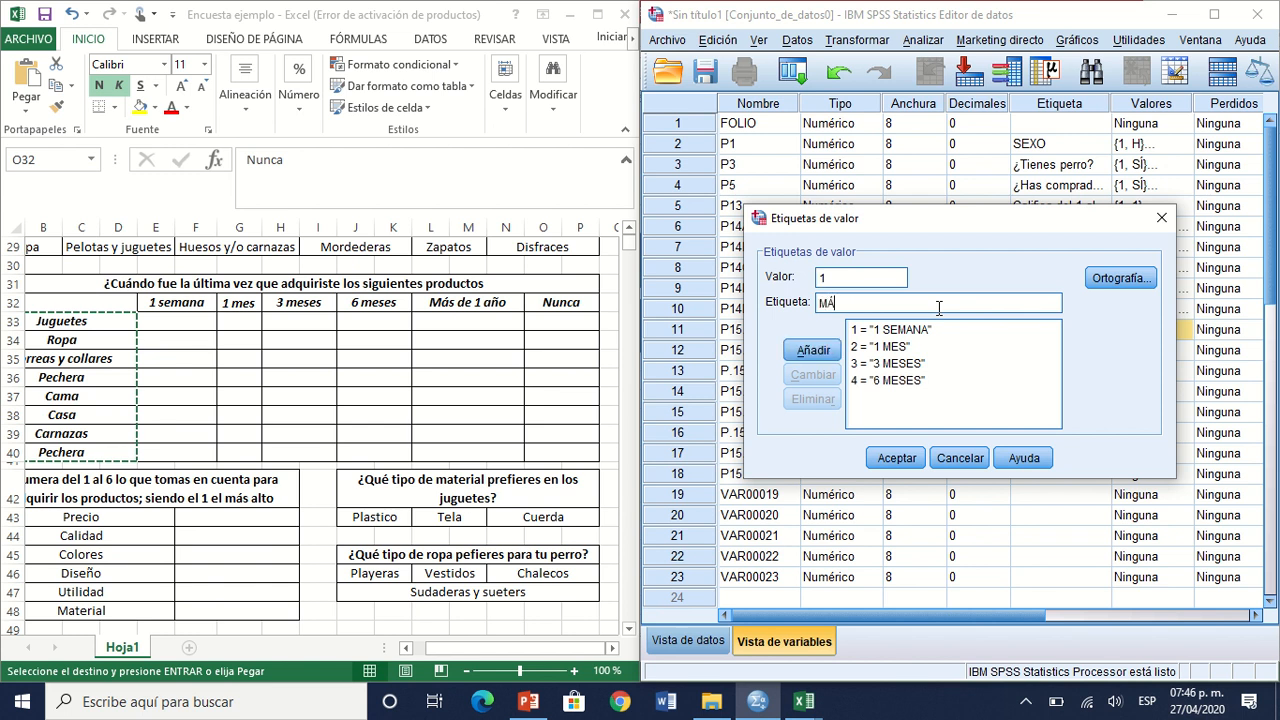
{"action": "type", "text": "S DE UN AÑO"}
{"action": "double_click", "coordinate": [820, 278]}
{"action": "key", "text": "BackSpace"}
{"action": "type", "text": "5"}
{"action": "left_click", "coordinate": [833, 350]}
Step: Add value 6 with the label "NUNCA" and accept the value labels of P15.1
{"action": "type", "text": "6"}
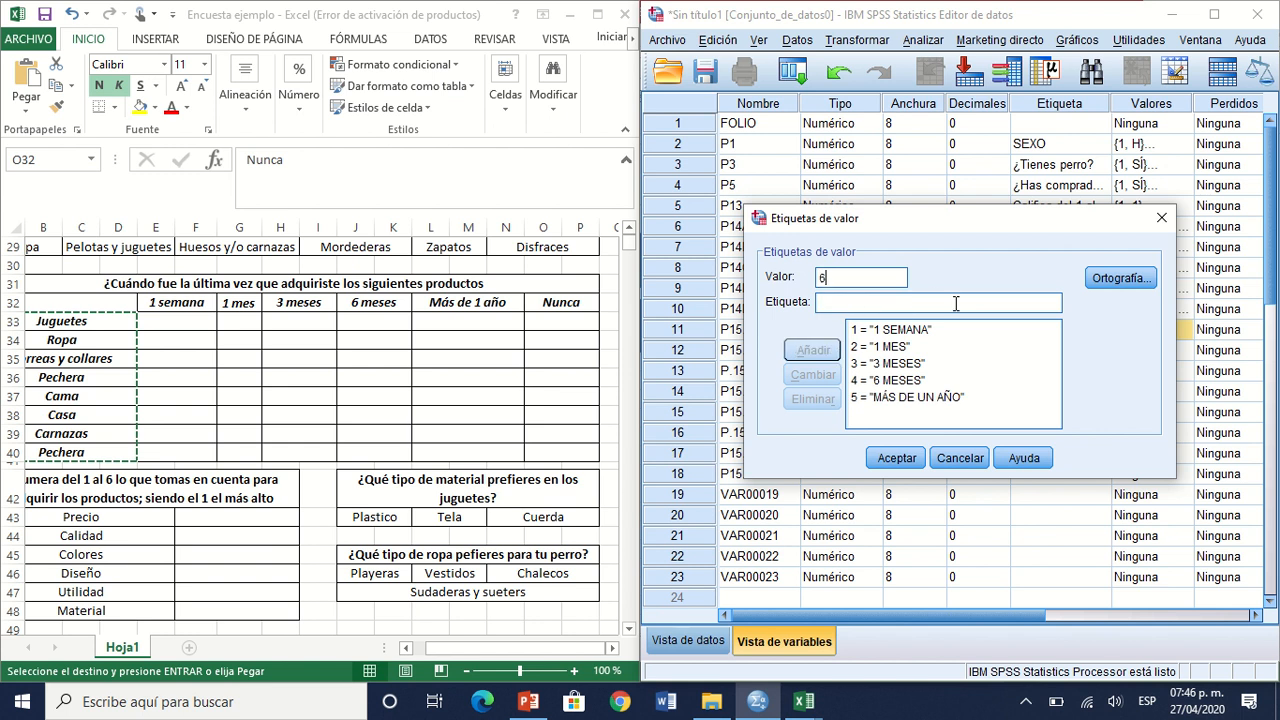
{"action": "type", "text": "NUNCA"}
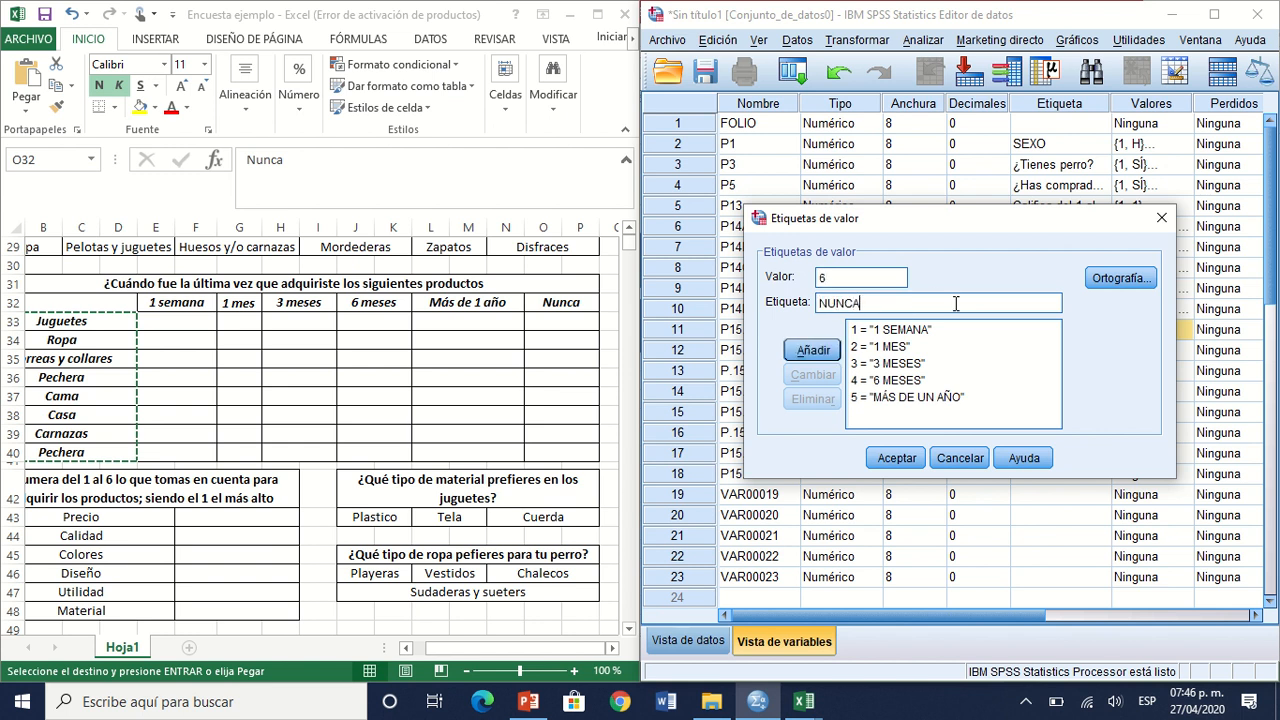
{"action": "key", "text": "Return"}
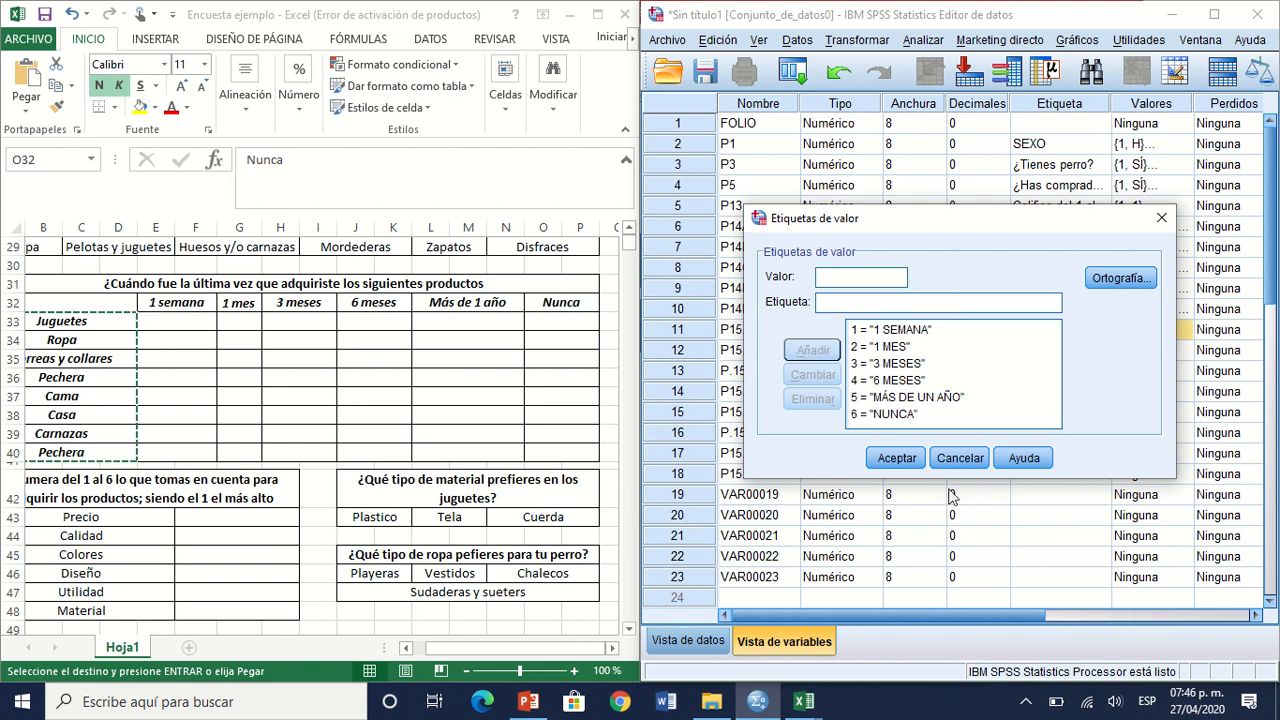
{"action": "left_click", "coordinate": [909, 465]}
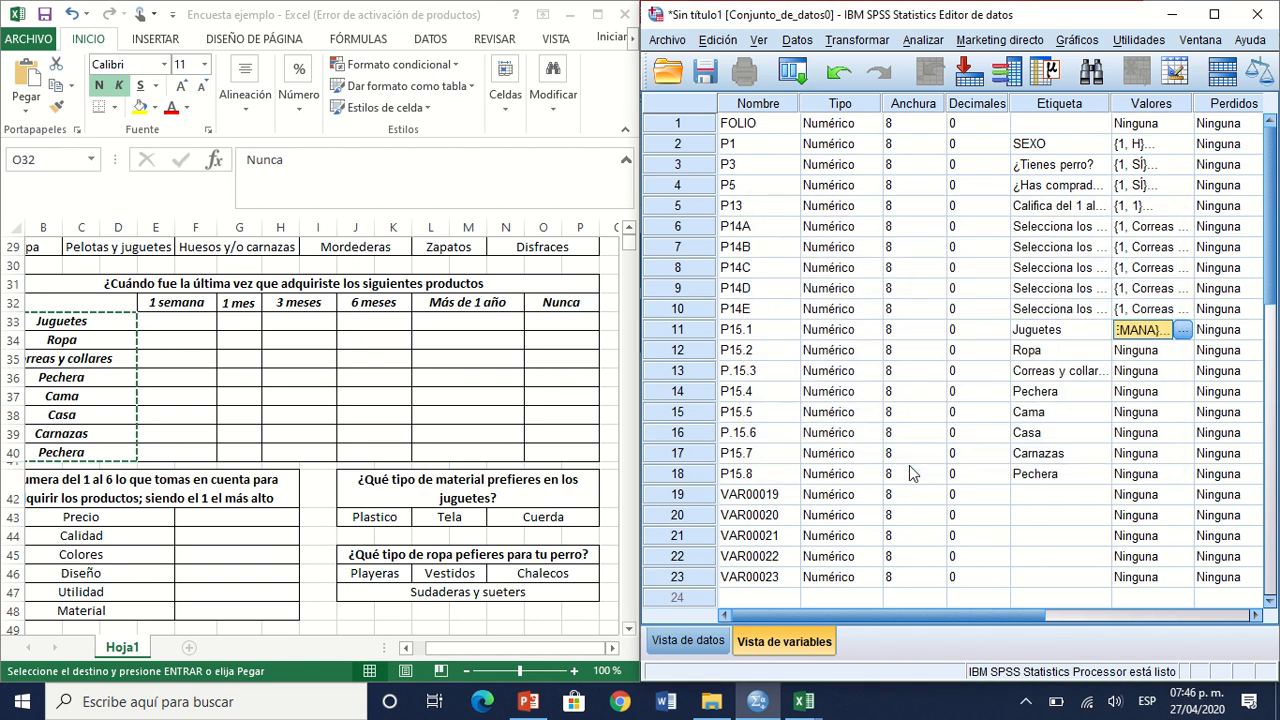
Step: Copy P15.1's value labels to the other product variables, P15.2 through P15.8
{"action": "key", "text": "ctrl+c"}
{"action": "key", "text": "Down"}
{"action": "key", "text": "Down"}
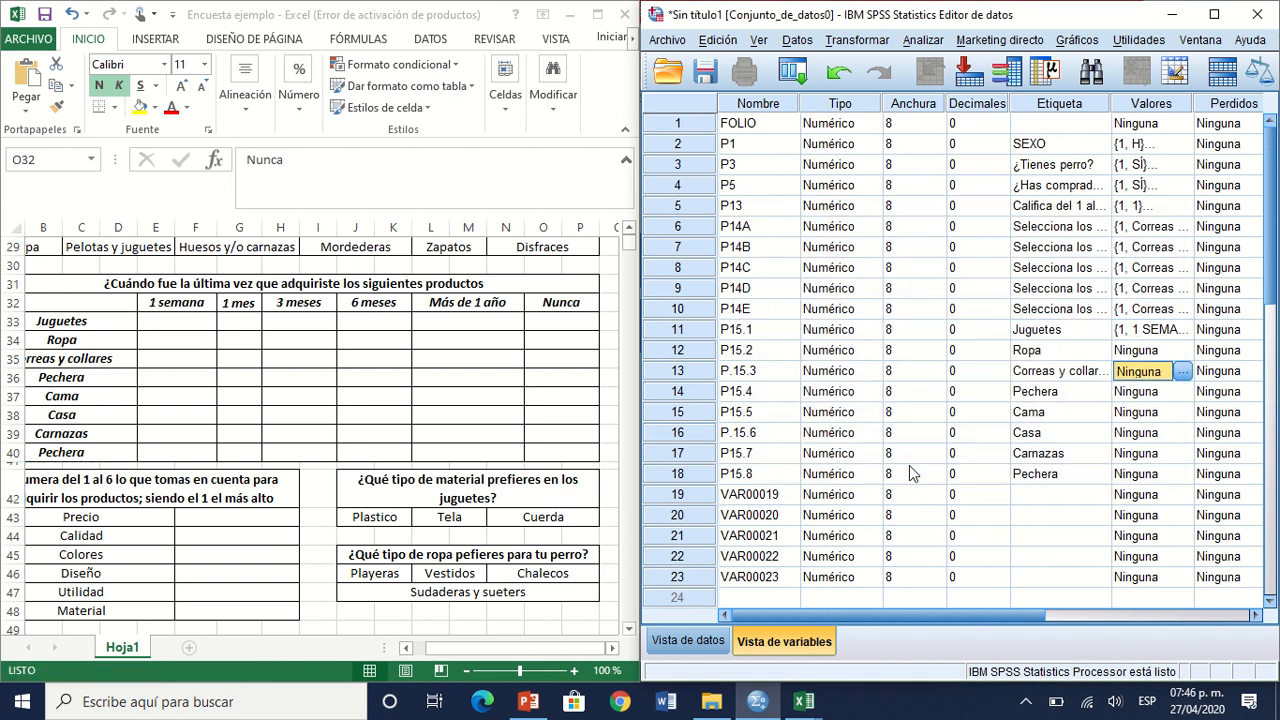
{"action": "key", "text": "ctrl+v"}
{"action": "key", "text": "Up"}
{"action": "key", "text": "ctrl+v"}
{"action": "key", "text": "Down"}
{"action": "key", "text": "Down"}
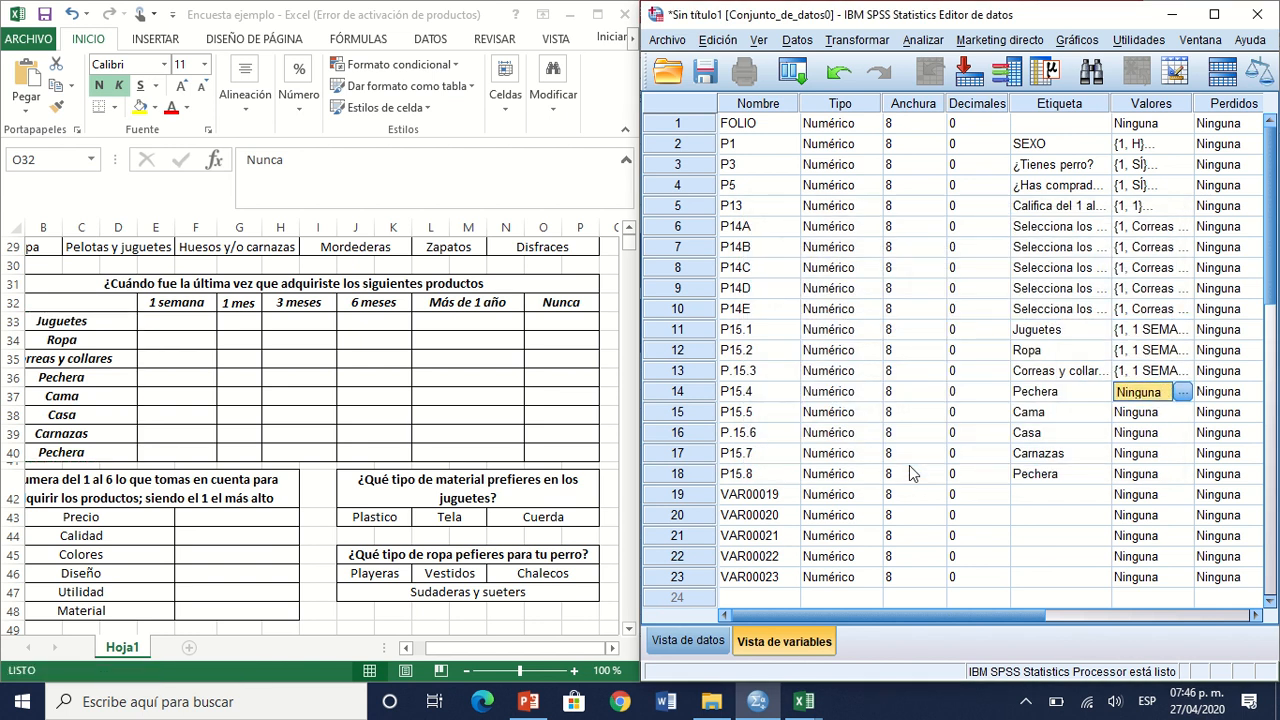
{"action": "key", "text": "ctrl+v"}
{"action": "key", "text": "Down"}
{"action": "key", "text": "ctrl+v"}
{"action": "key", "text": "Down"}
{"action": "key", "text": "ctrl+v"}
{"action": "key", "text": "Down"}
{"action": "key", "text": "ctrl+v"}
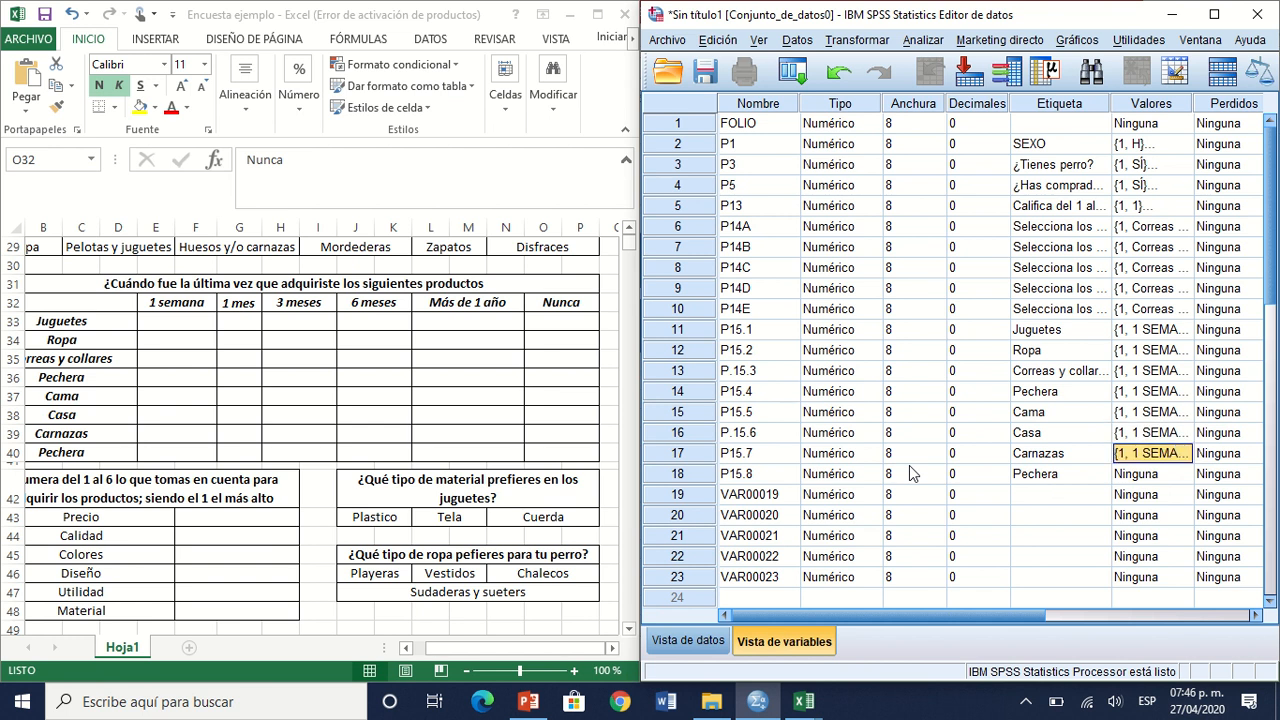
{"action": "key", "text": "Down"}
{"action": "key", "text": "ctrl+v"}
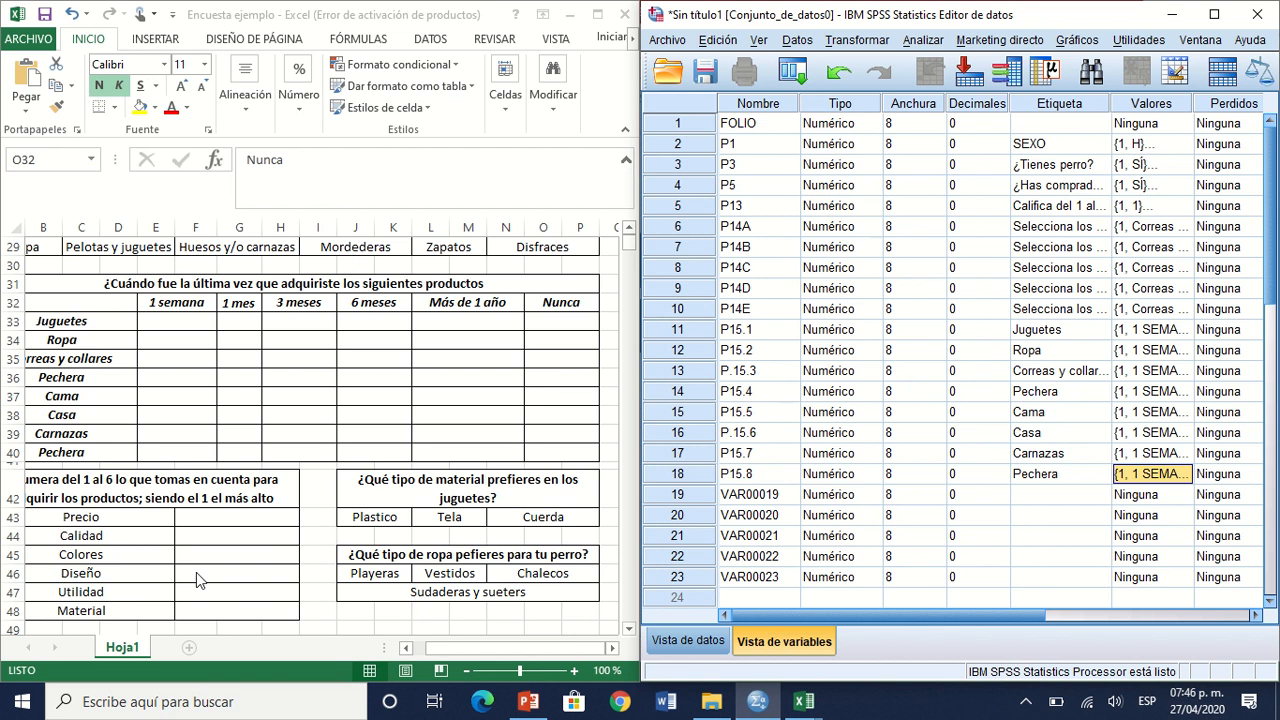
Step: Switch to Excel and select the question in cell A42 about ranking purchase factors from 1 to 6
{"action": "left_click", "coordinate": [123, 489]}
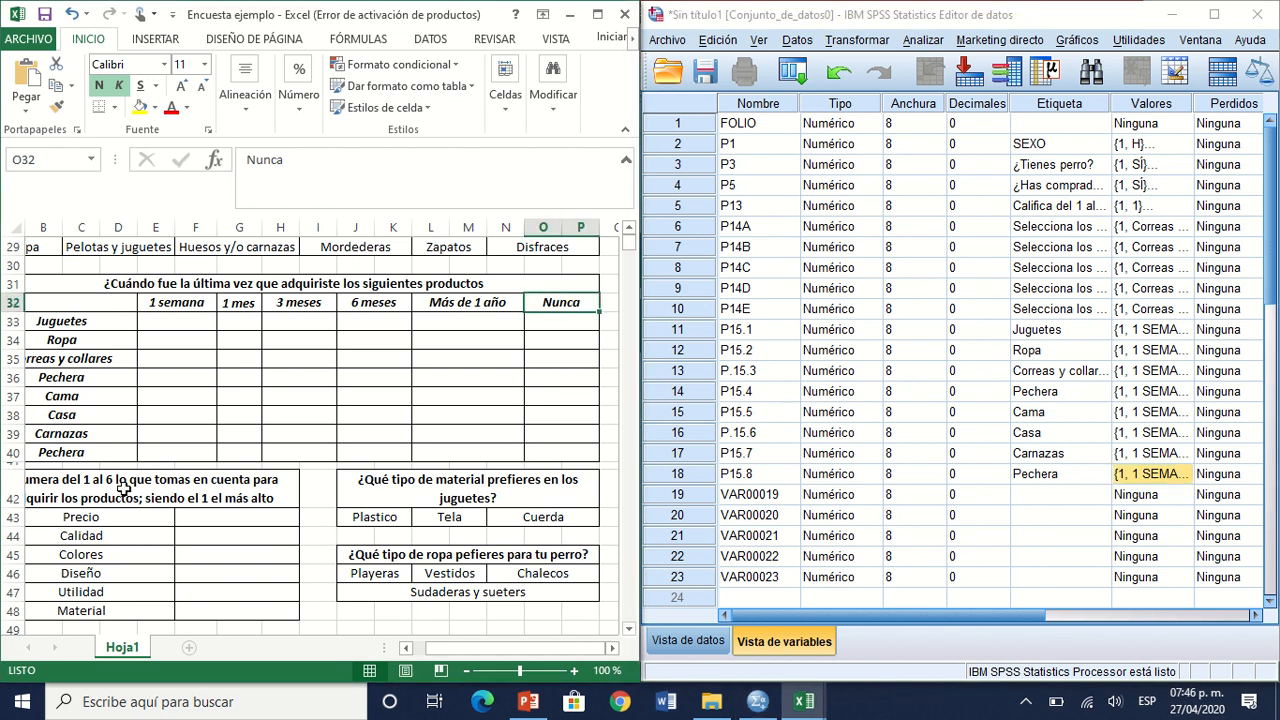
{"action": "left_click", "coordinate": [123, 489]}
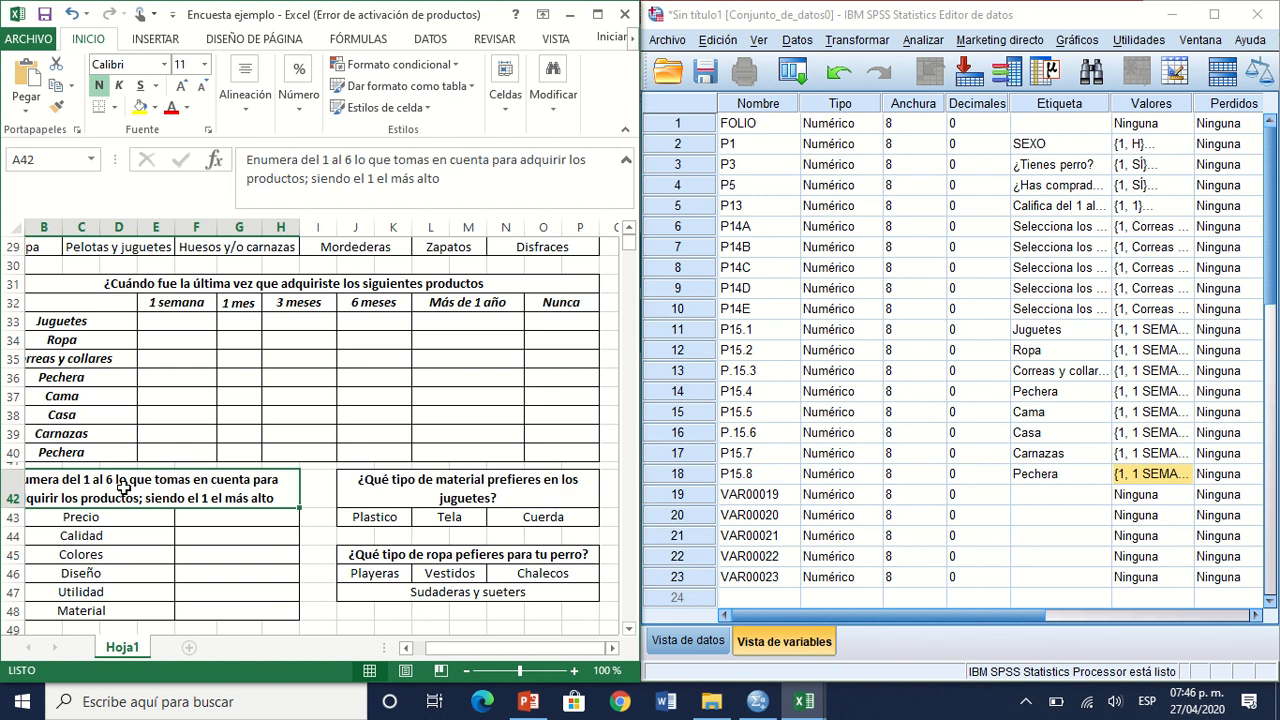
Step: Insert a new variable in row 24 of the variable list
{"action": "left_click", "coordinate": [697, 598]}
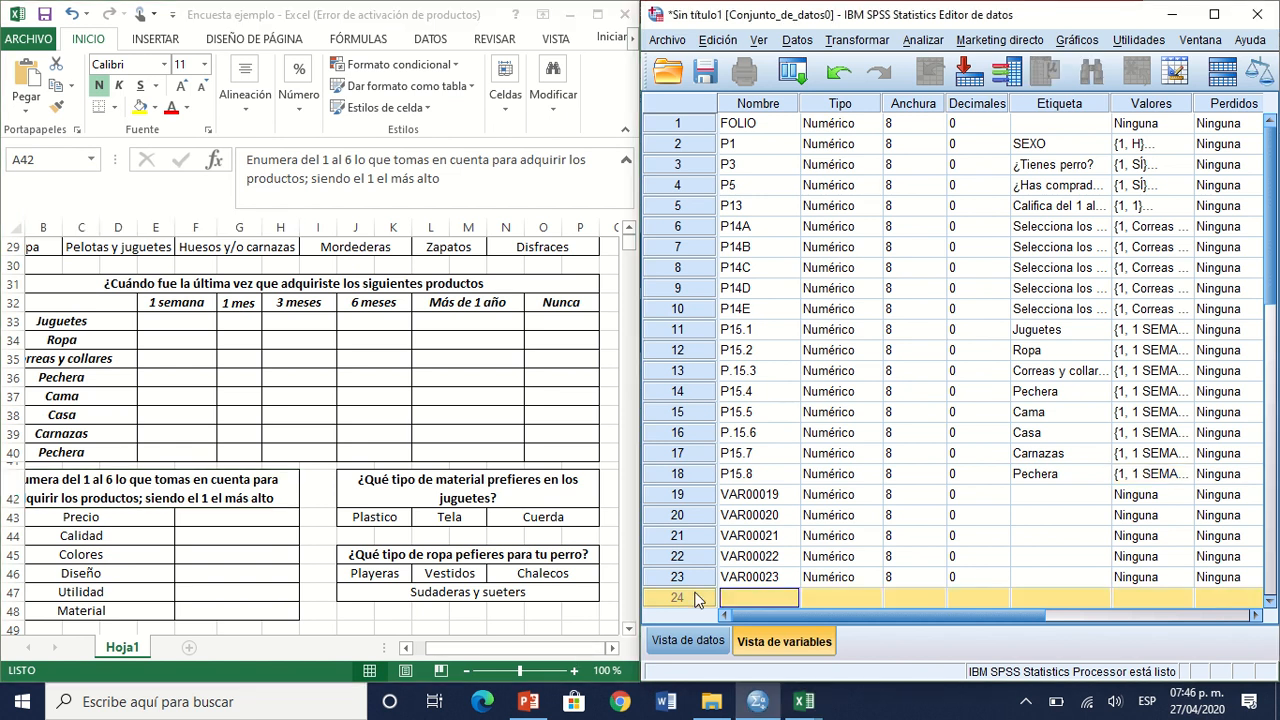
{"action": "right_click", "coordinate": [697, 598]}
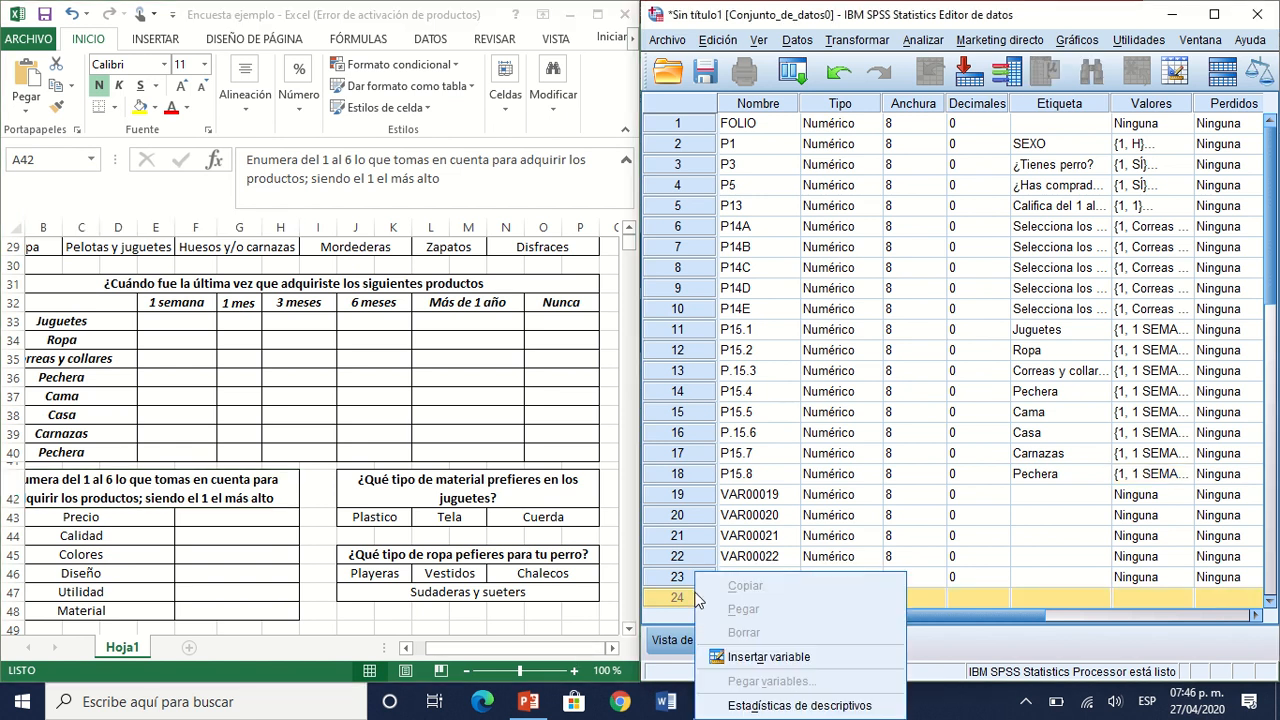
{"action": "left_click", "coordinate": [785, 655]}
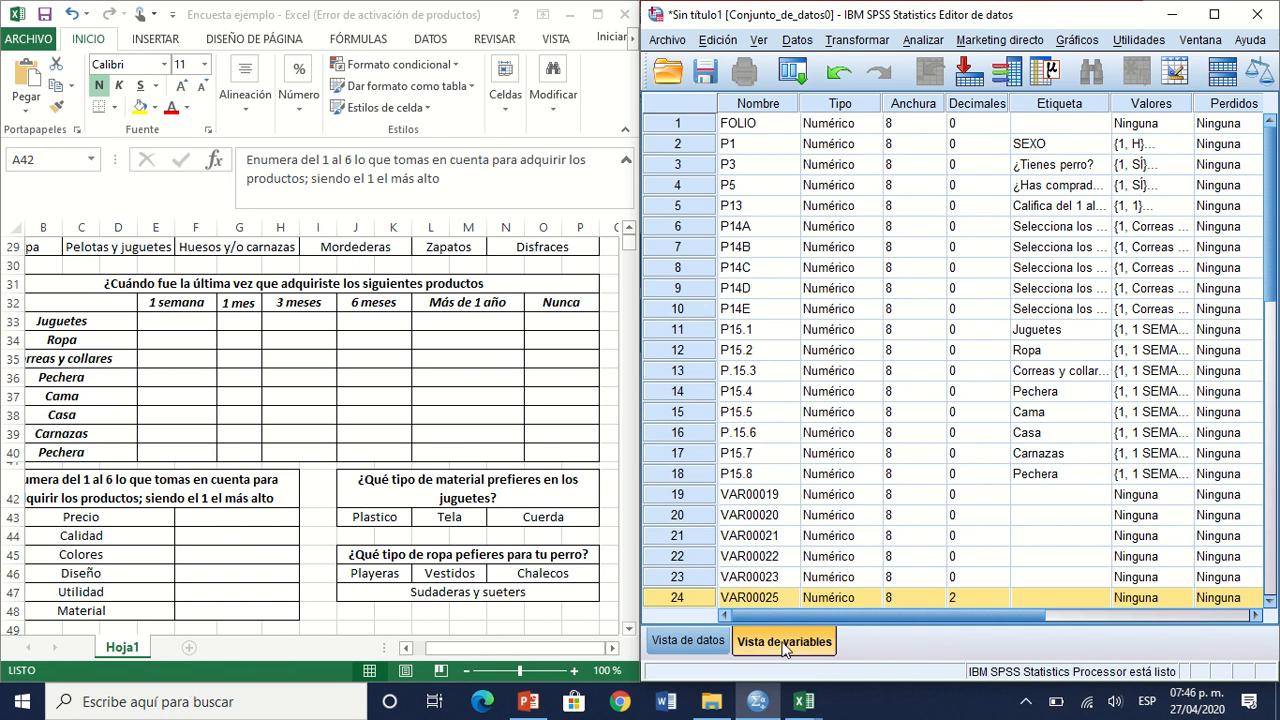
Step: Name the variables in rows 19 and 20 P16.1 and P16.2
{"action": "left_click", "coordinate": [760, 499]}
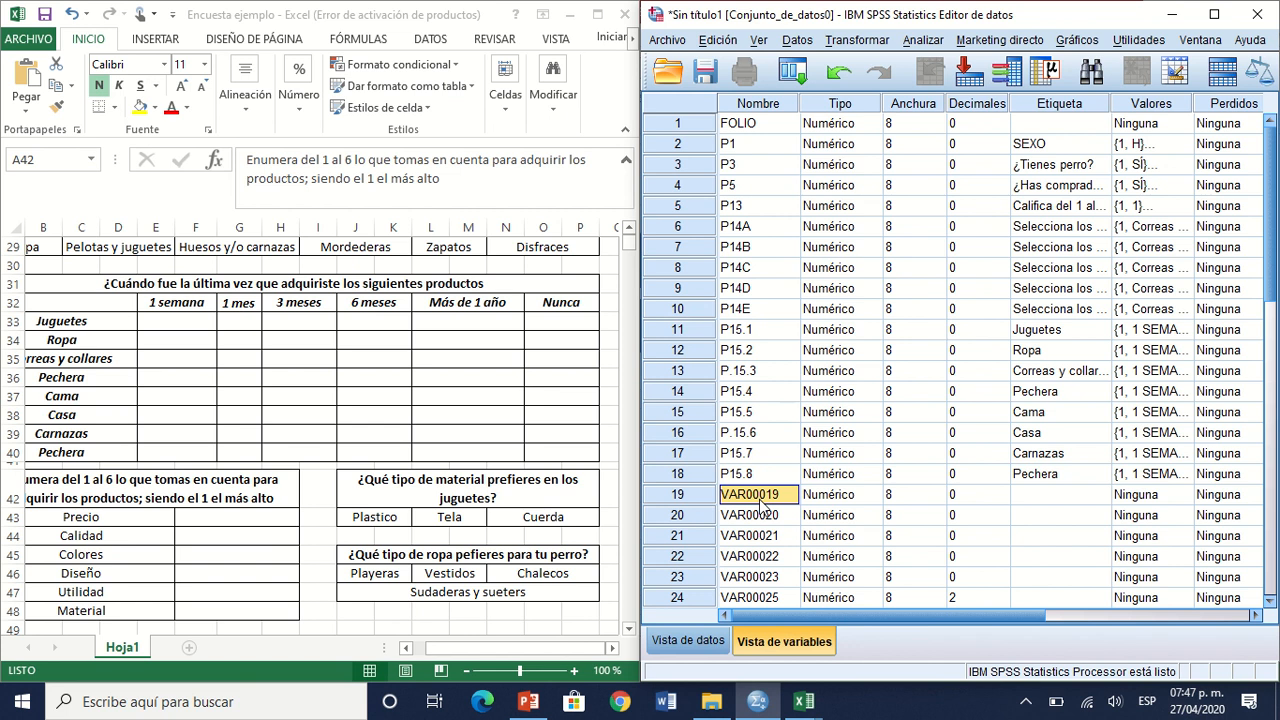
{"action": "type", "text": "P1"}
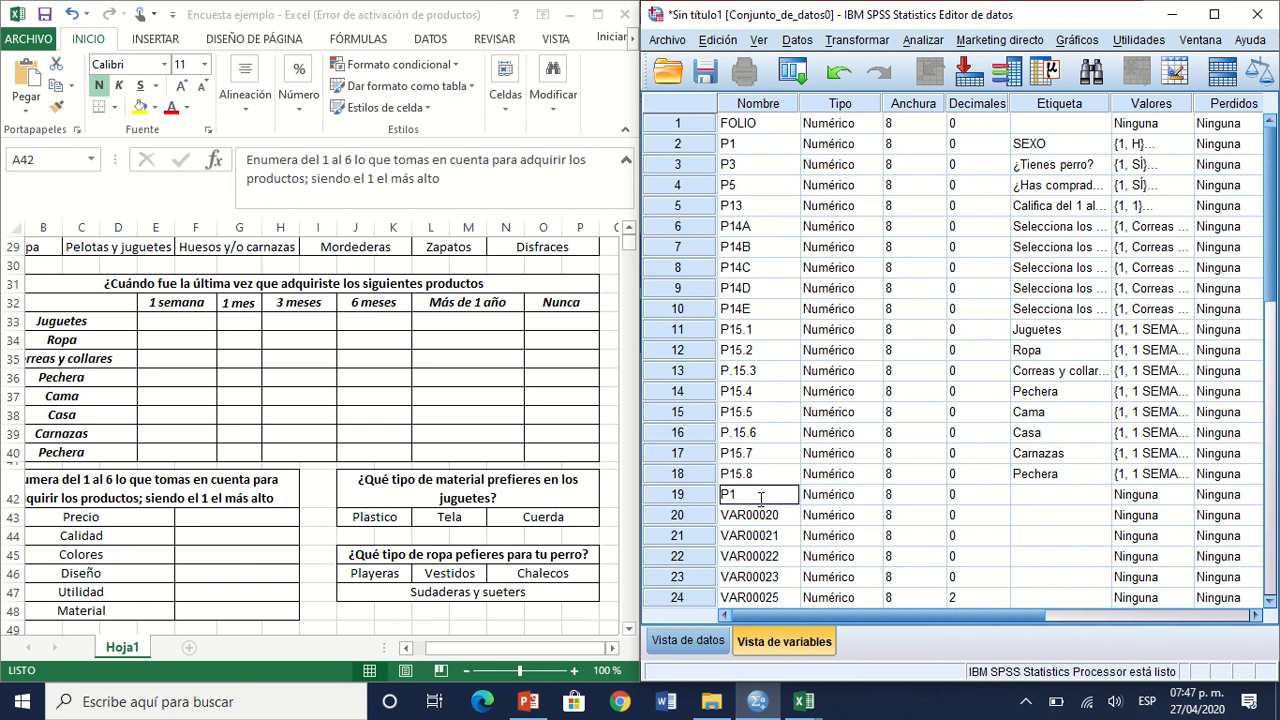
{"action": "type", "text": "6.1"}
{"action": "key", "text": "Return"}
{"action": "type", "text": "P16.2"}
{"action": "key", "text": "Return"}
{"action": "type", "text": "P1"}
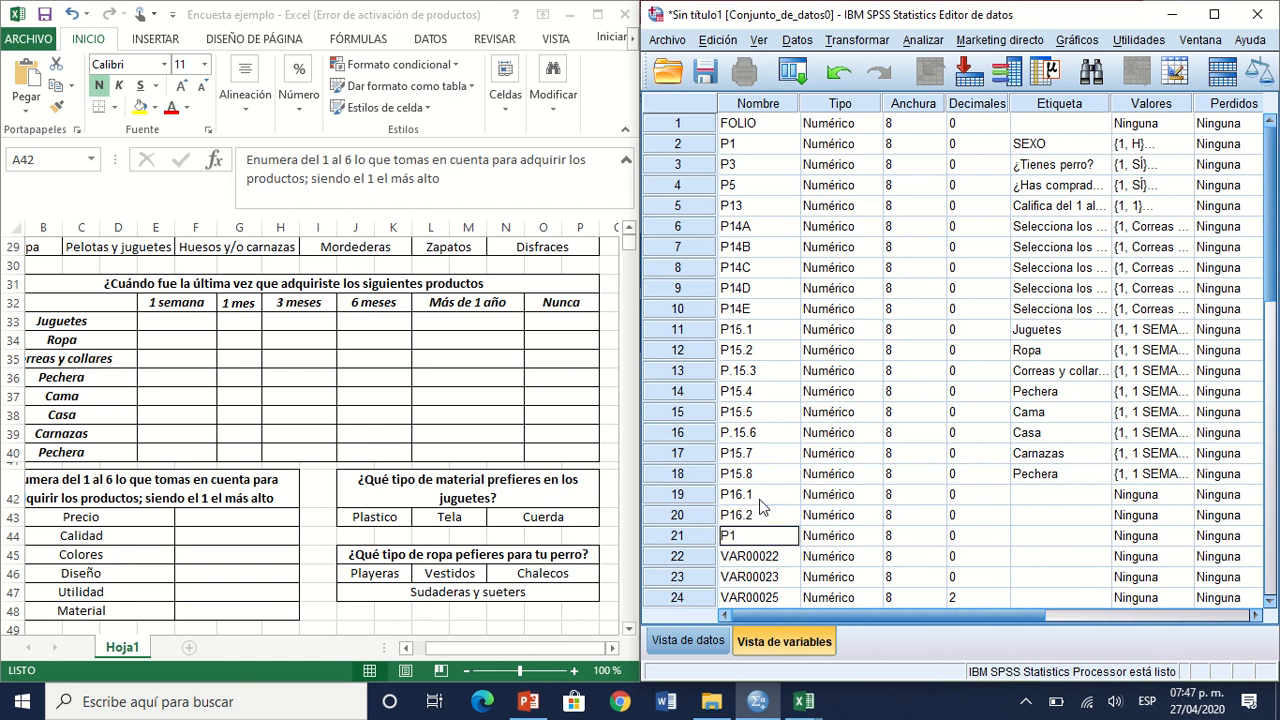
{"action": "type", "text": "6.2"}
{"action": "key", "text": "Return"}
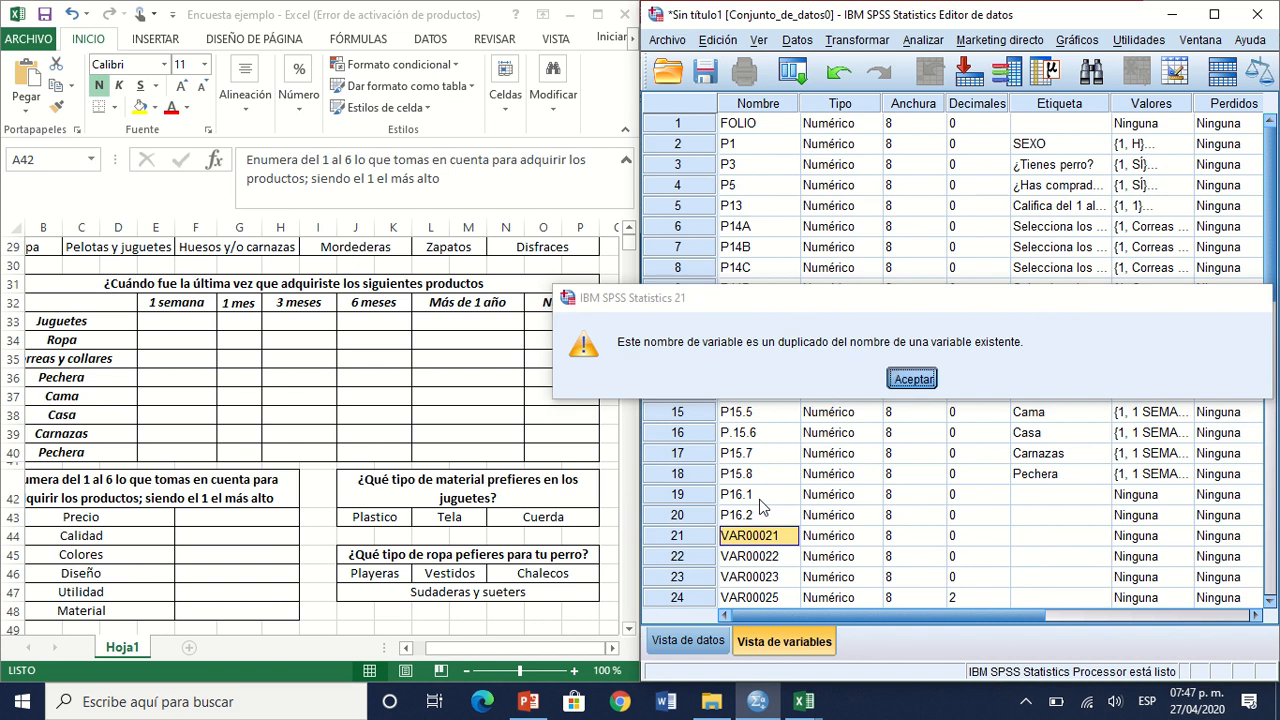
{"action": "key", "text": "Return"}
{"action": "type", "text": "PO"}
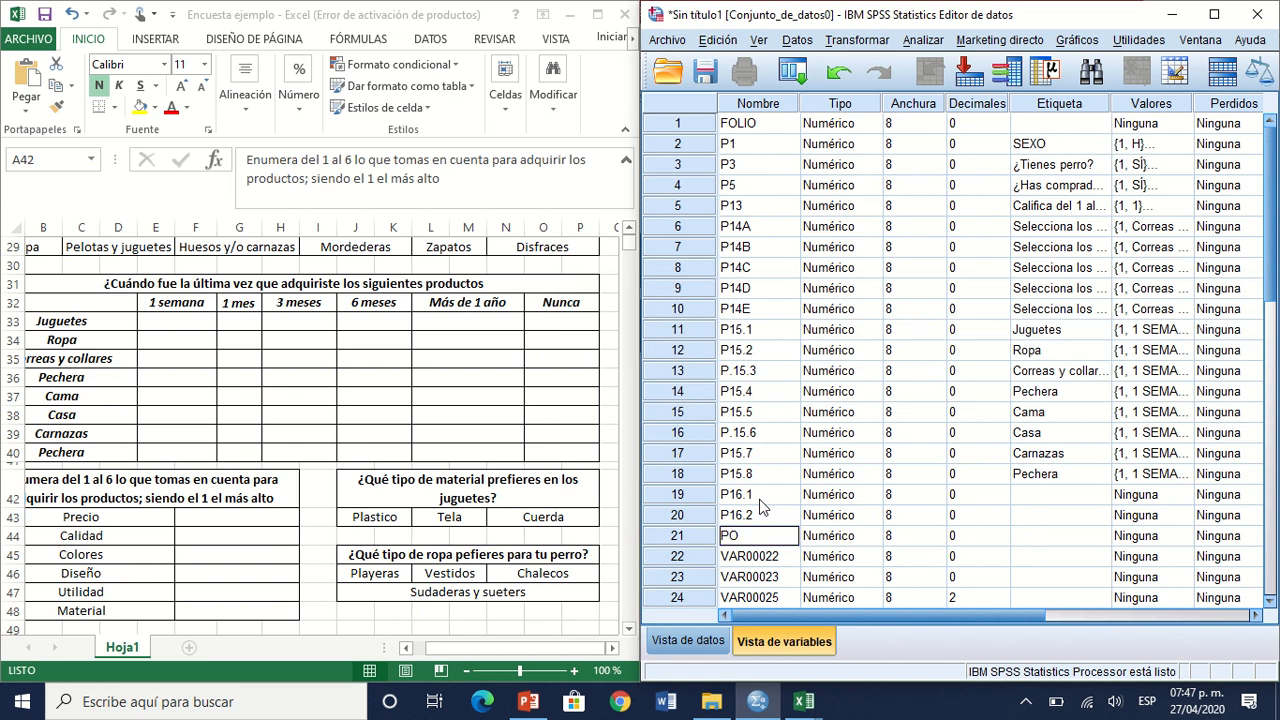
{"action": "key", "text": "Return"}
{"action": "key", "text": "Down"}
{"action": "type", "text": "P"}
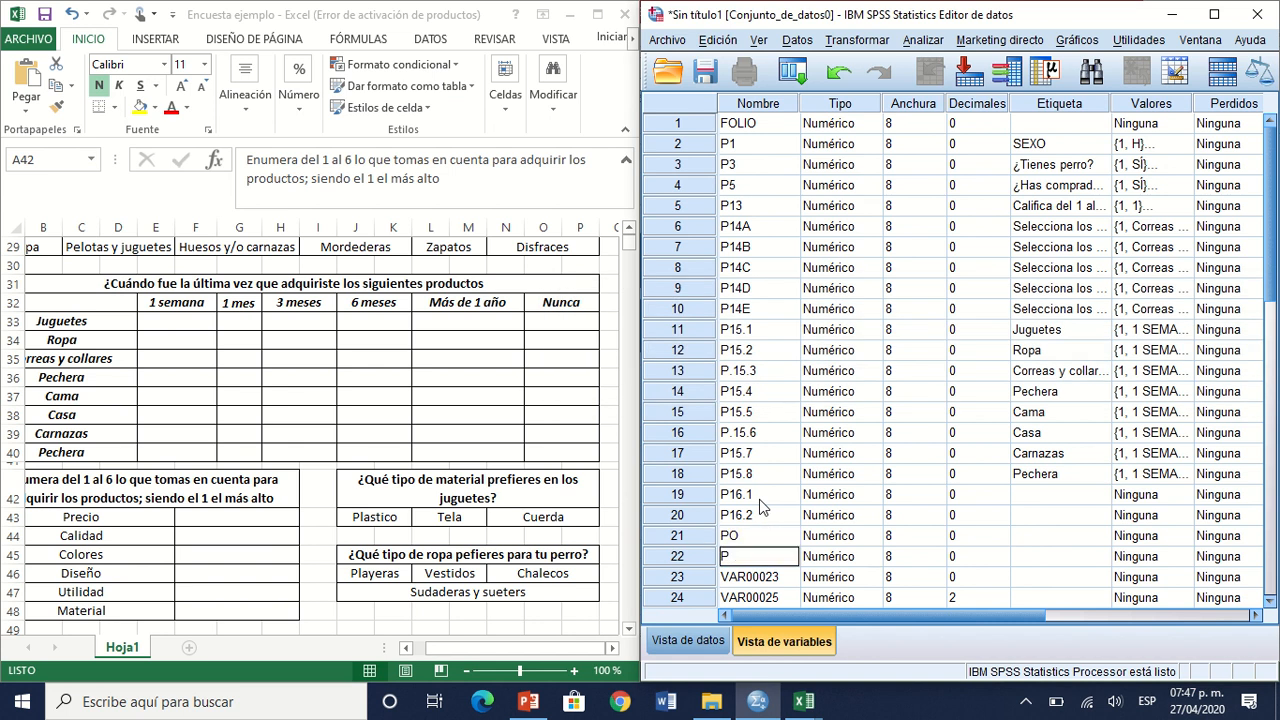
{"action": "type", "text": "P1"}
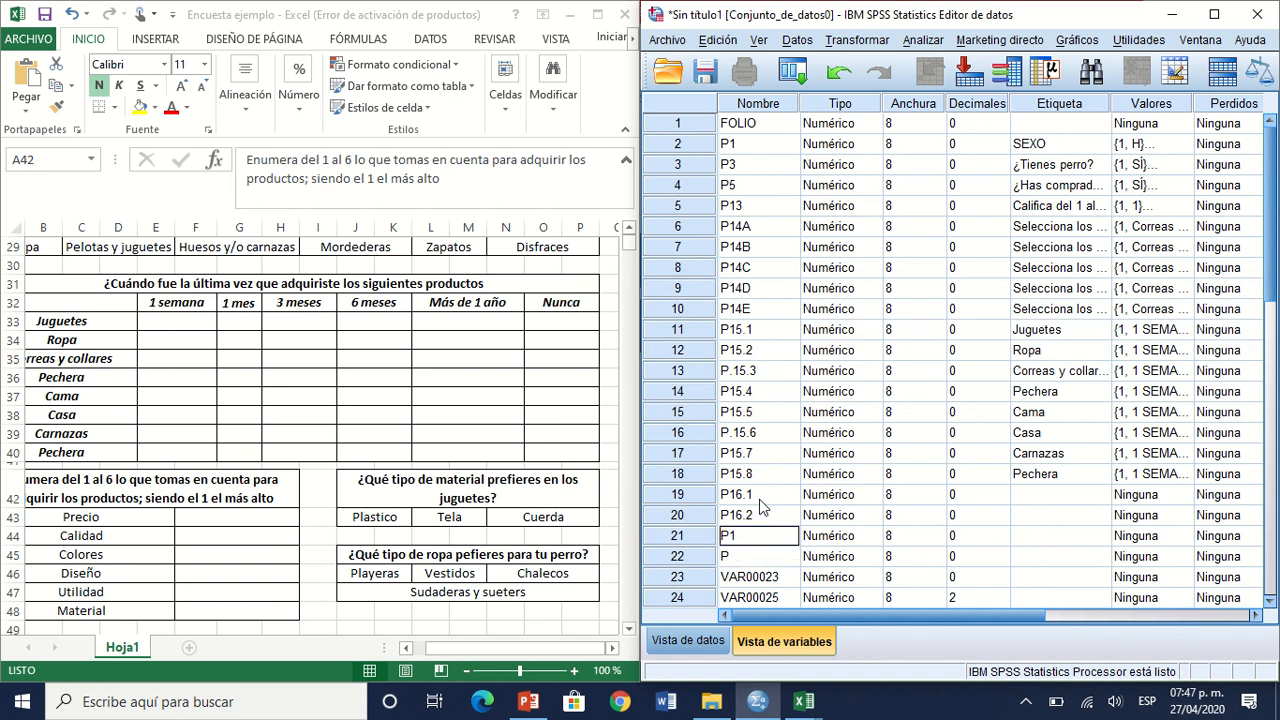
{"action": "type", "text": "6.3"}
Step: Name the variables in rows 21 to 24 P16.3, P16.4, P16.5 and P16.6
{"action": "key", "text": "Return"}
{"action": "type", "text": "1"}
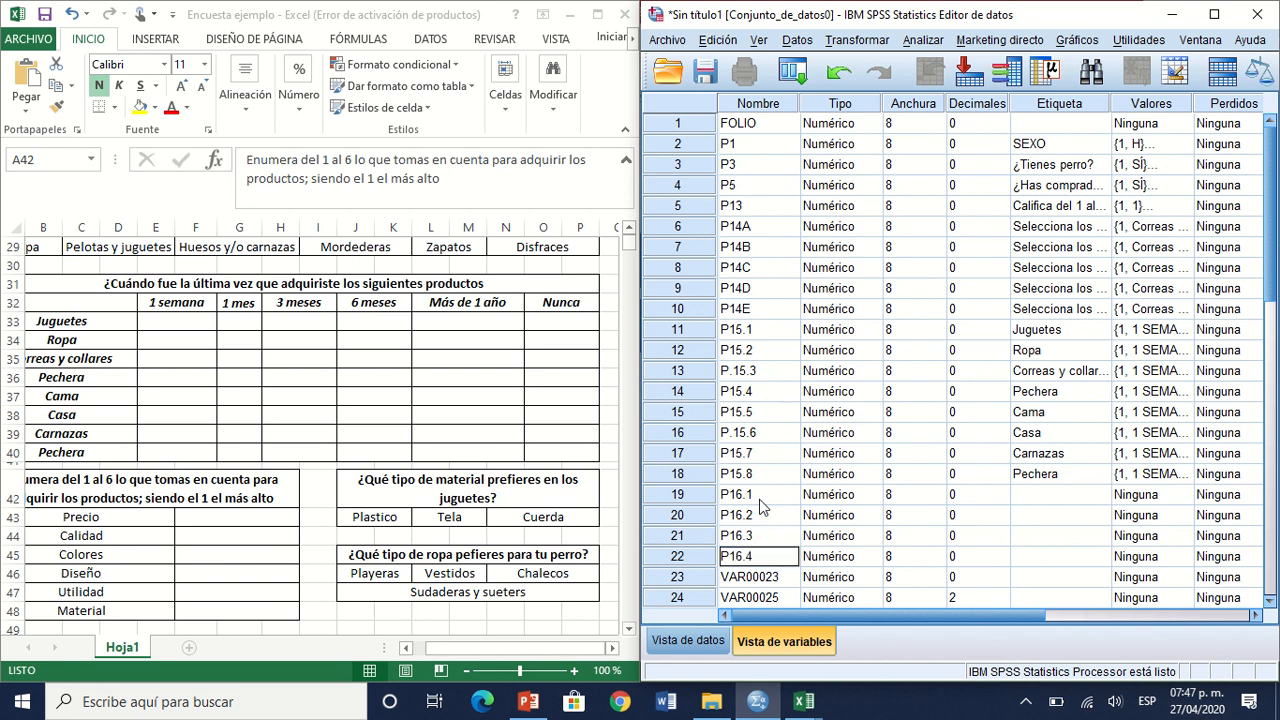
{"action": "key", "text": "Return"}
{"action": "type", "text": "P16.5"}
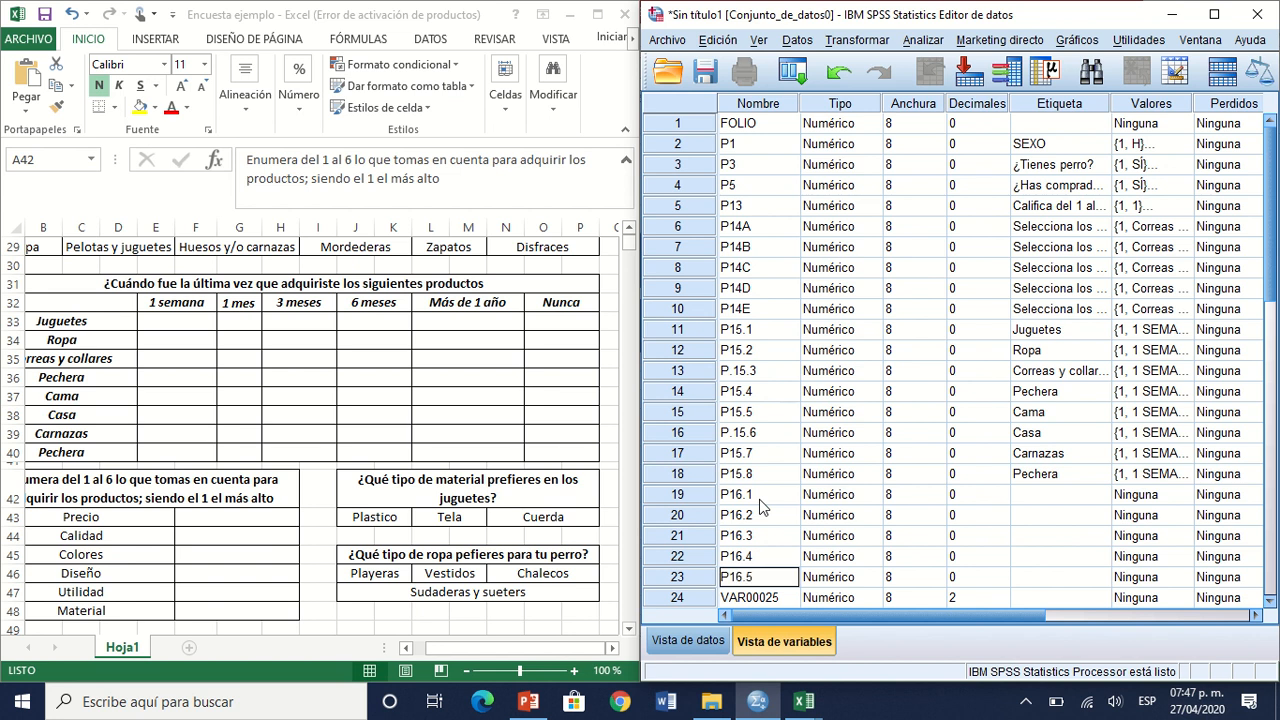
{"action": "key", "text": "Return"}
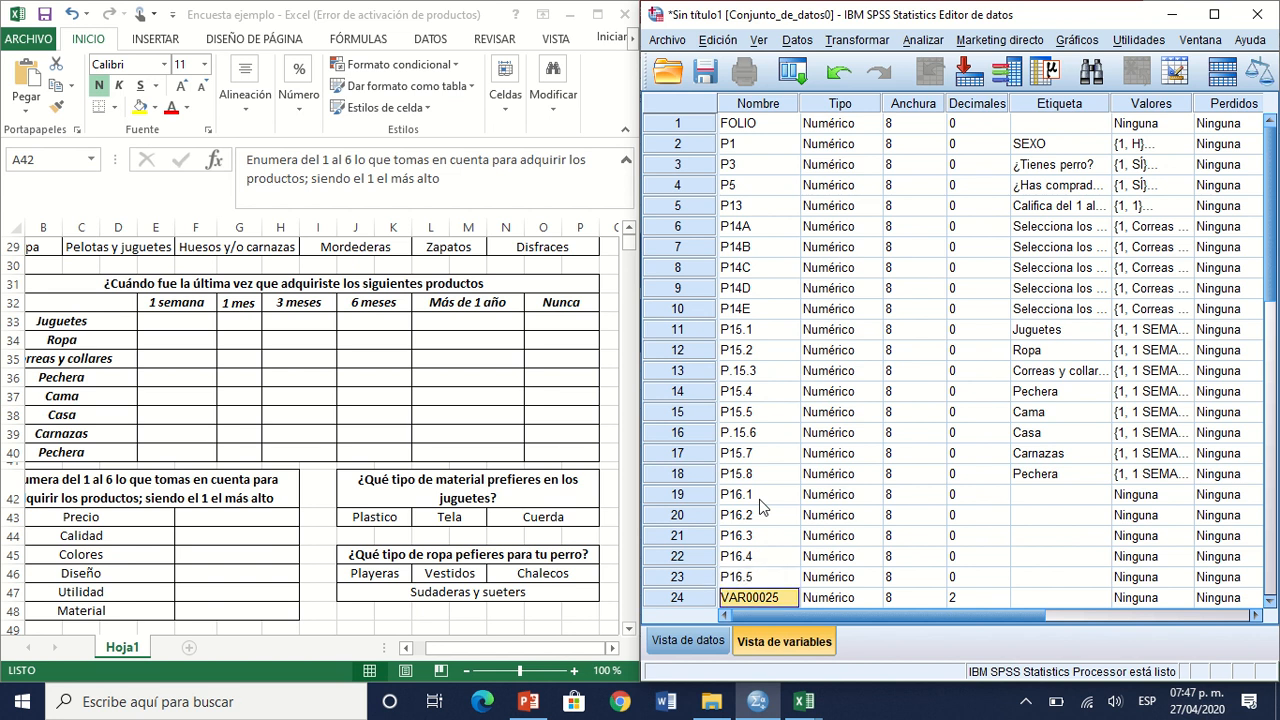
{"action": "type", "text": "P16.6"}
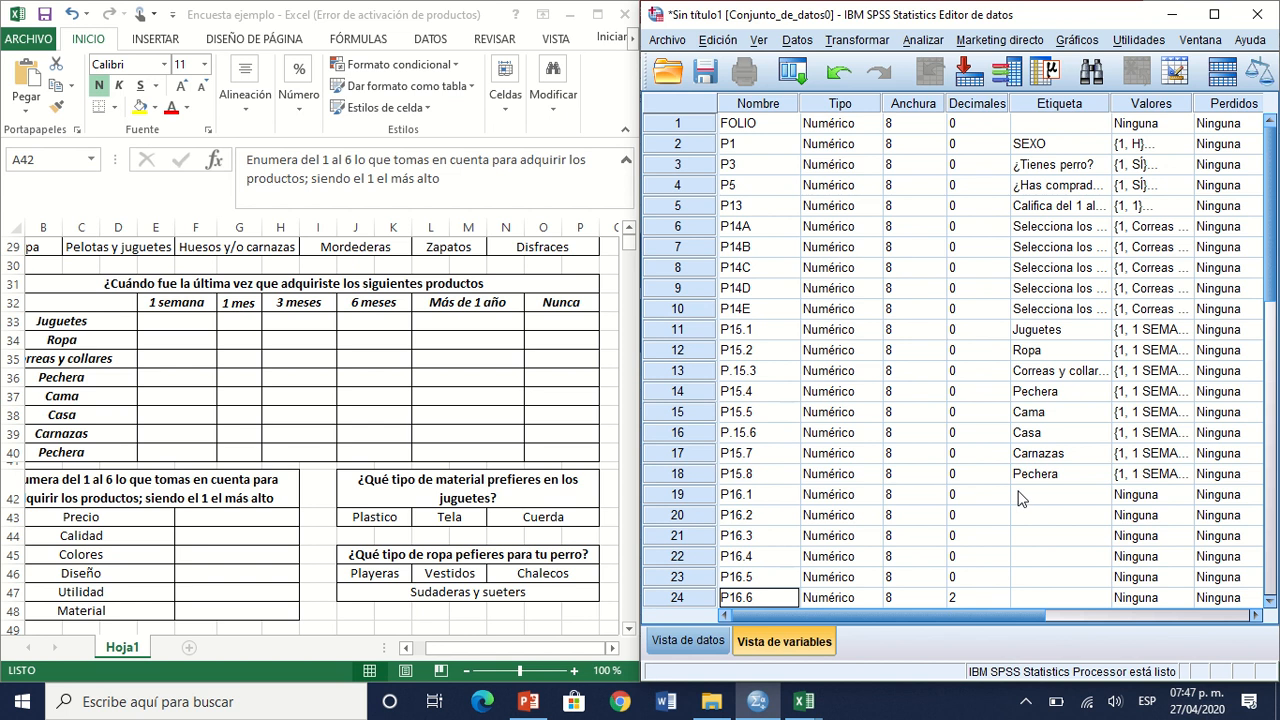
Step: Copy the six purchase factors from Precio to Material in Excel and paste them in SPSS as the labels of P16.1 through P16.6
{"action": "left_click", "coordinate": [138, 510]}
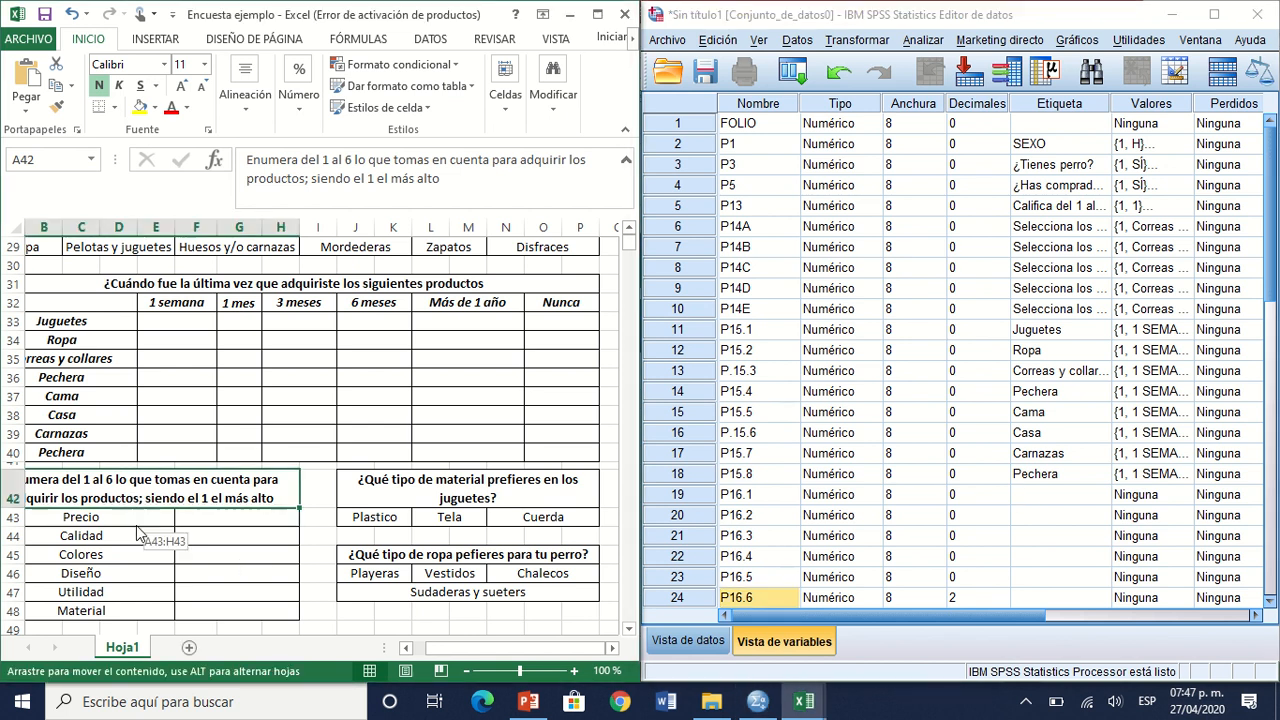
{"action": "left_click", "coordinate": [135, 516]}
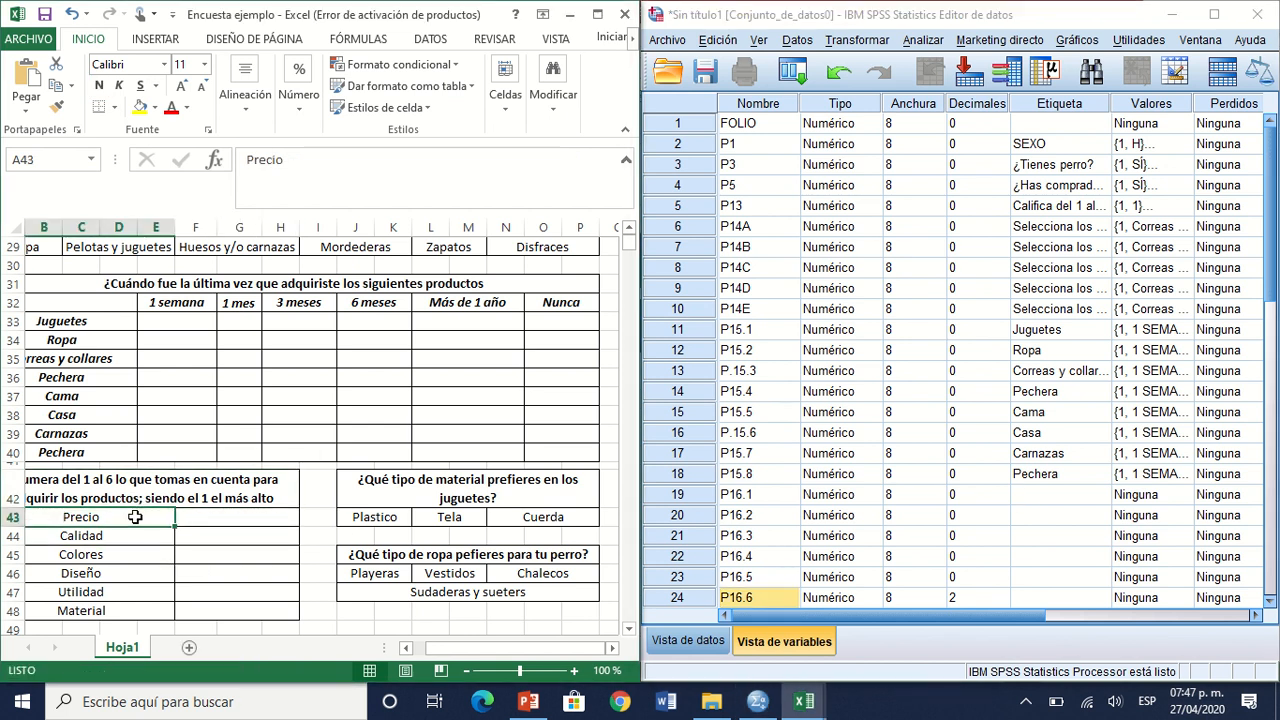
{"action": "key", "text": "shift+Down"}
{"action": "key", "text": "shift+Down"}
{"action": "key", "text": "shift+Down"}
{"action": "key", "text": "shift+Down"}
{"action": "key", "text": "shift+Down"}
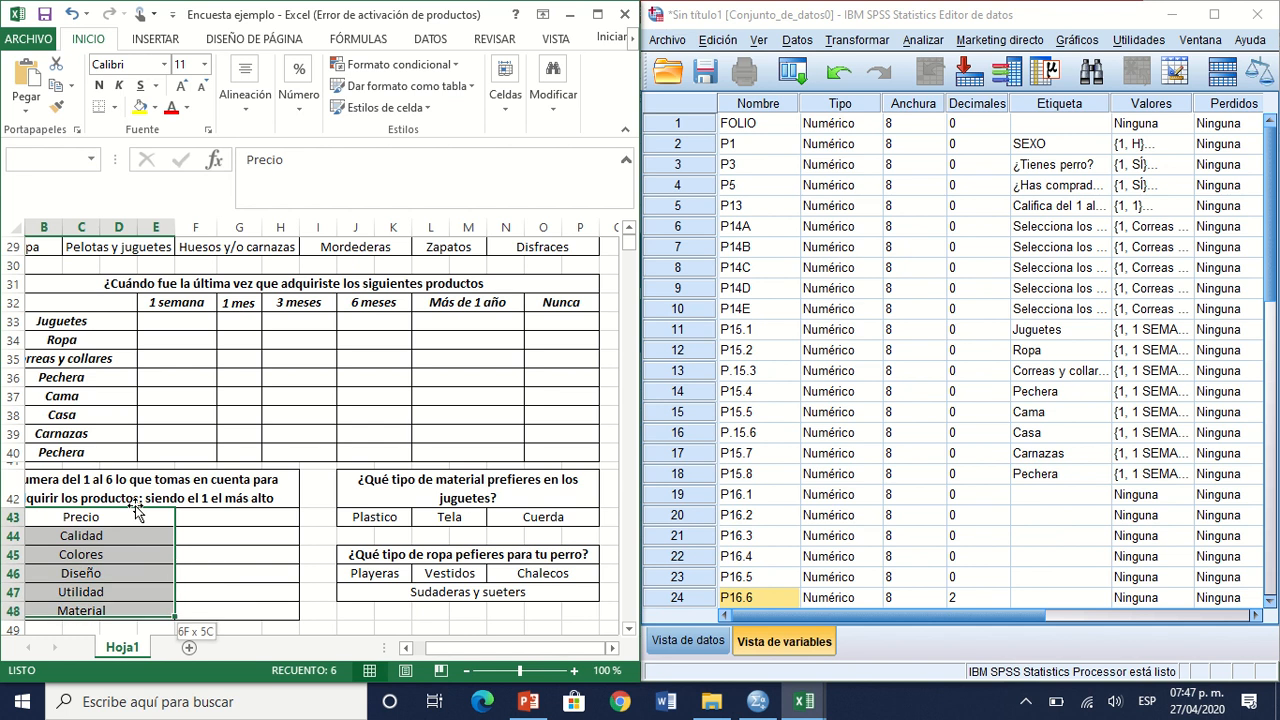
{"action": "key", "text": "ctrl+c"}
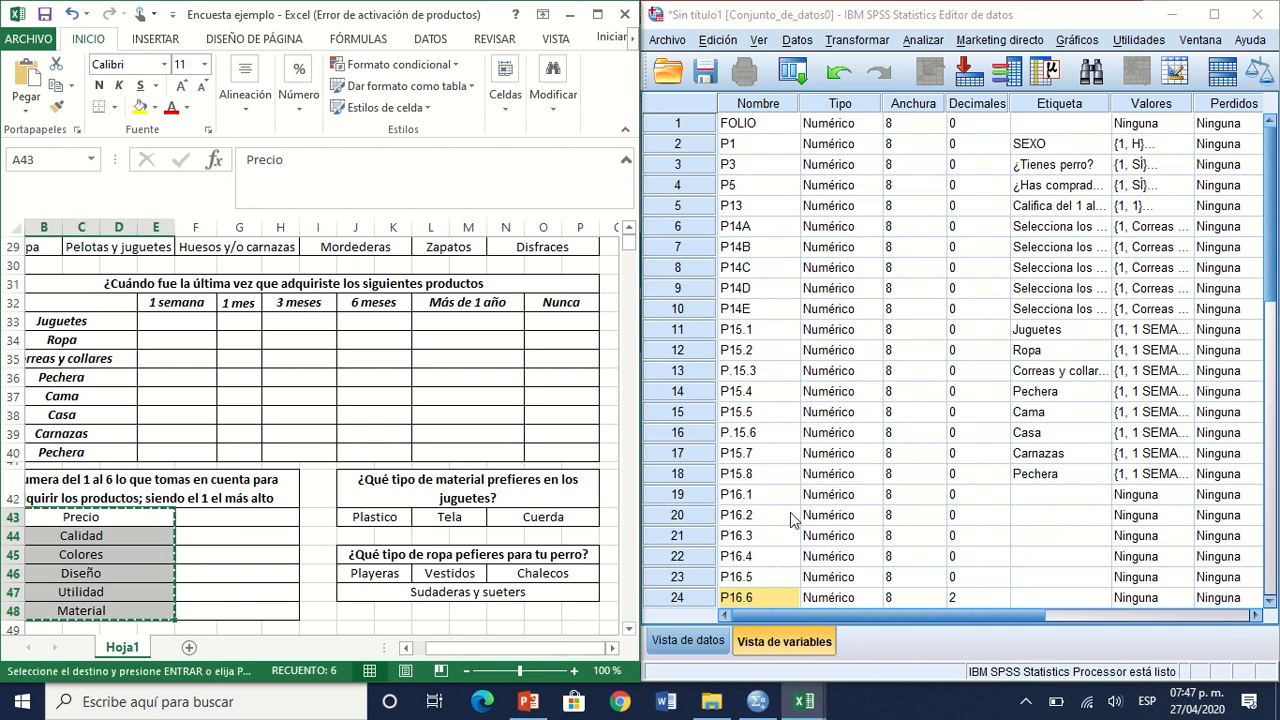
{"action": "left_click", "coordinate": [1046, 495]}
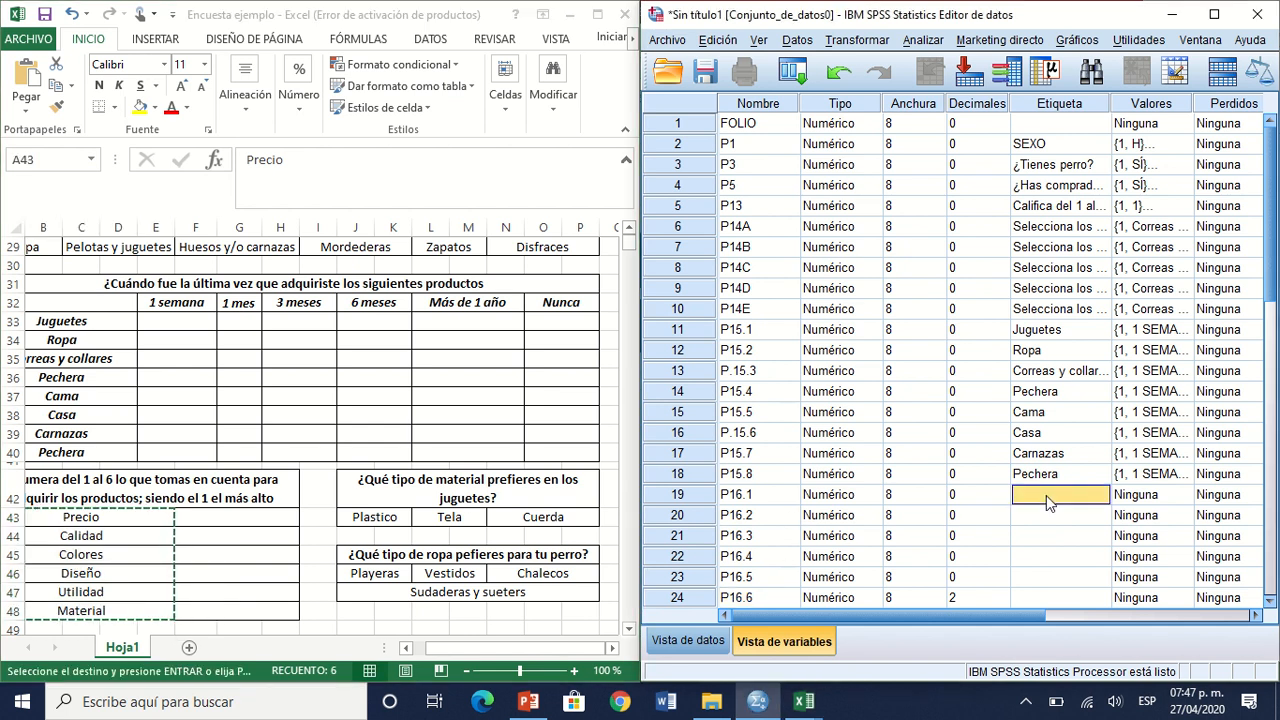
{"action": "key", "text": "ctrl+v"}
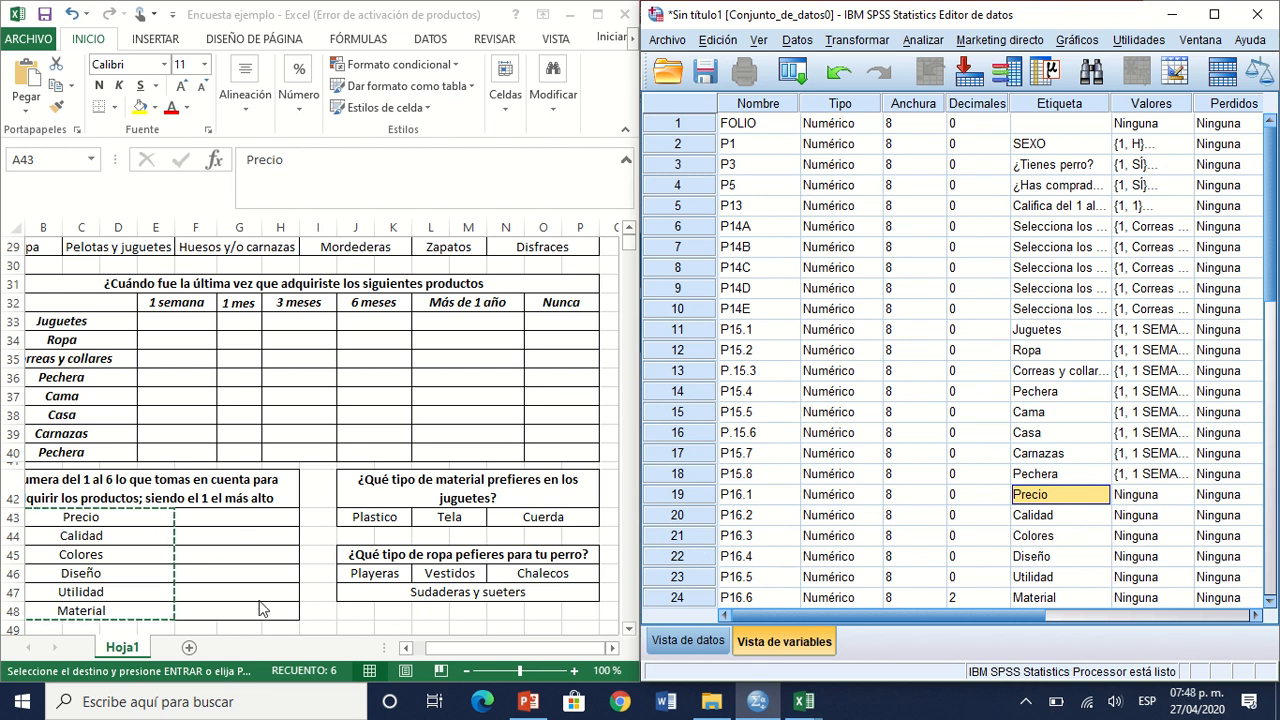
Step: Copy P13's value labels to the purchase factor variables, P16.1 through P16.6
{"action": "left_click", "coordinate": [1130, 208]}
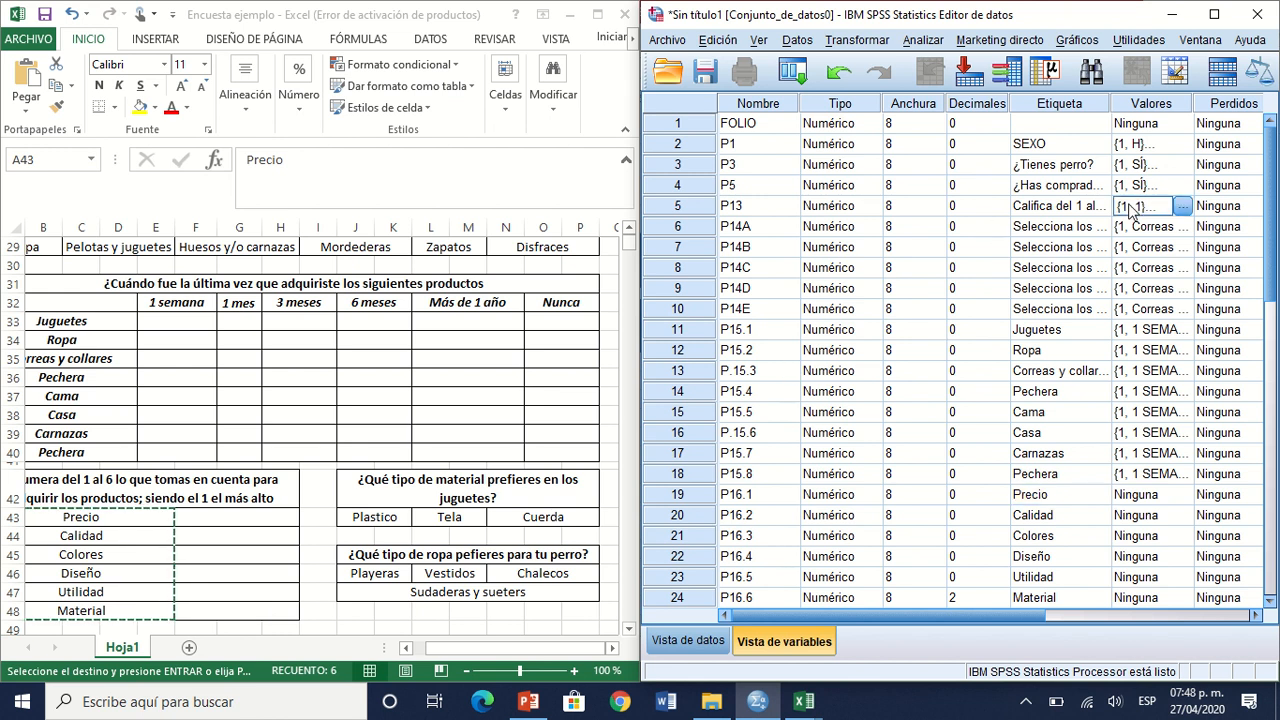
{"action": "key", "text": "ctrl+c"}
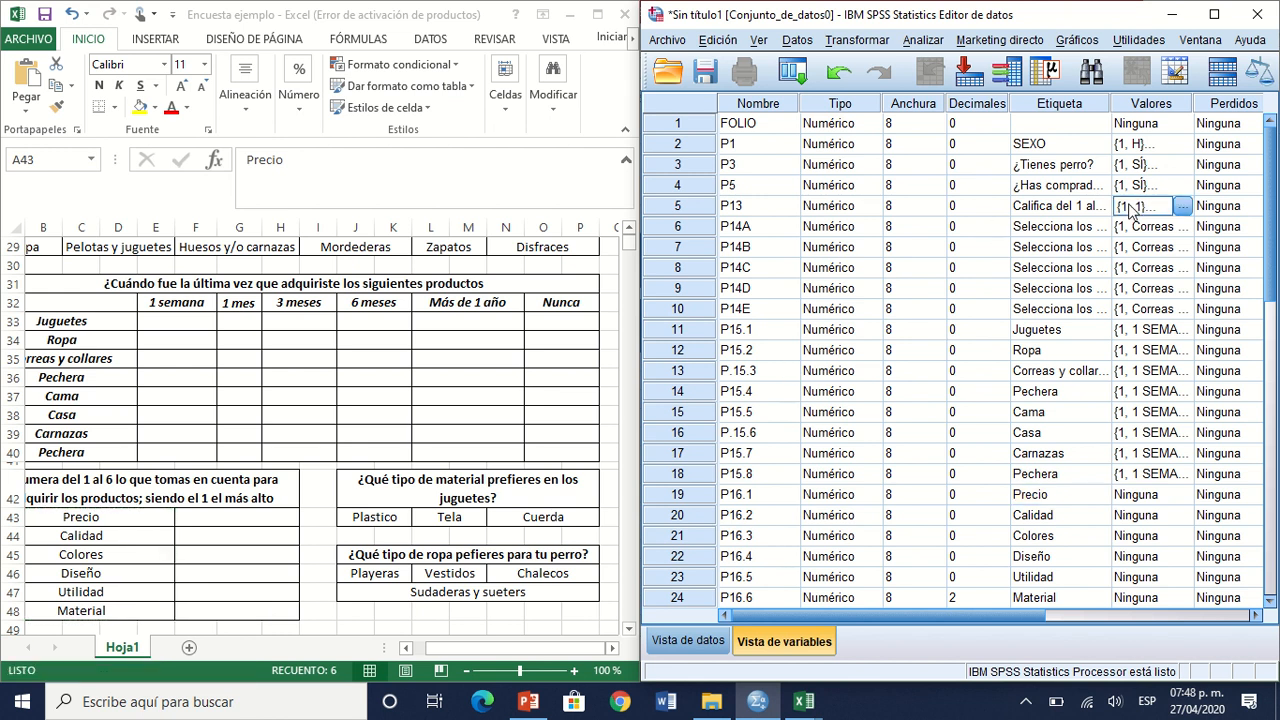
{"action": "left_click", "coordinate": [1156, 500]}
{"action": "key", "text": "ctrl+v"}
{"action": "key", "text": "Down"}
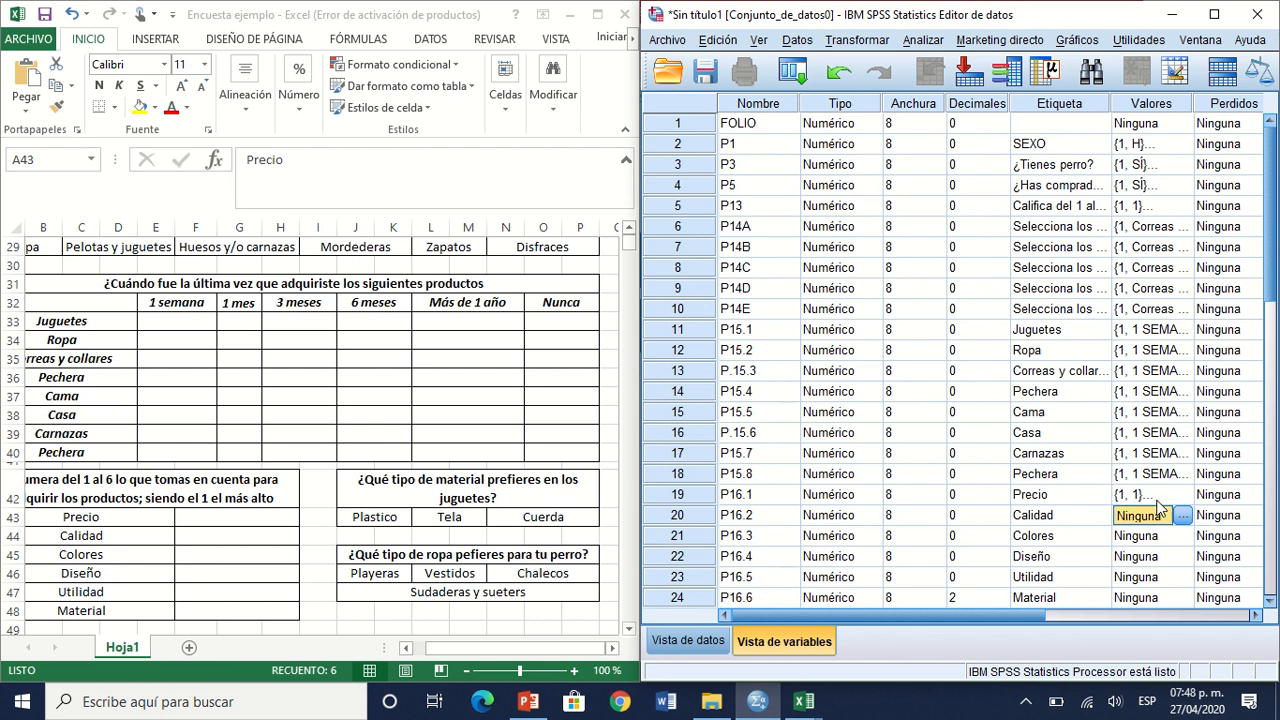
{"action": "key", "text": "ctrl+v"}
{"action": "key", "text": "Down"}
{"action": "key", "text": "ctrl+v"}
{"action": "key", "text": "Down"}
{"action": "key", "text": "ctrl+v"}
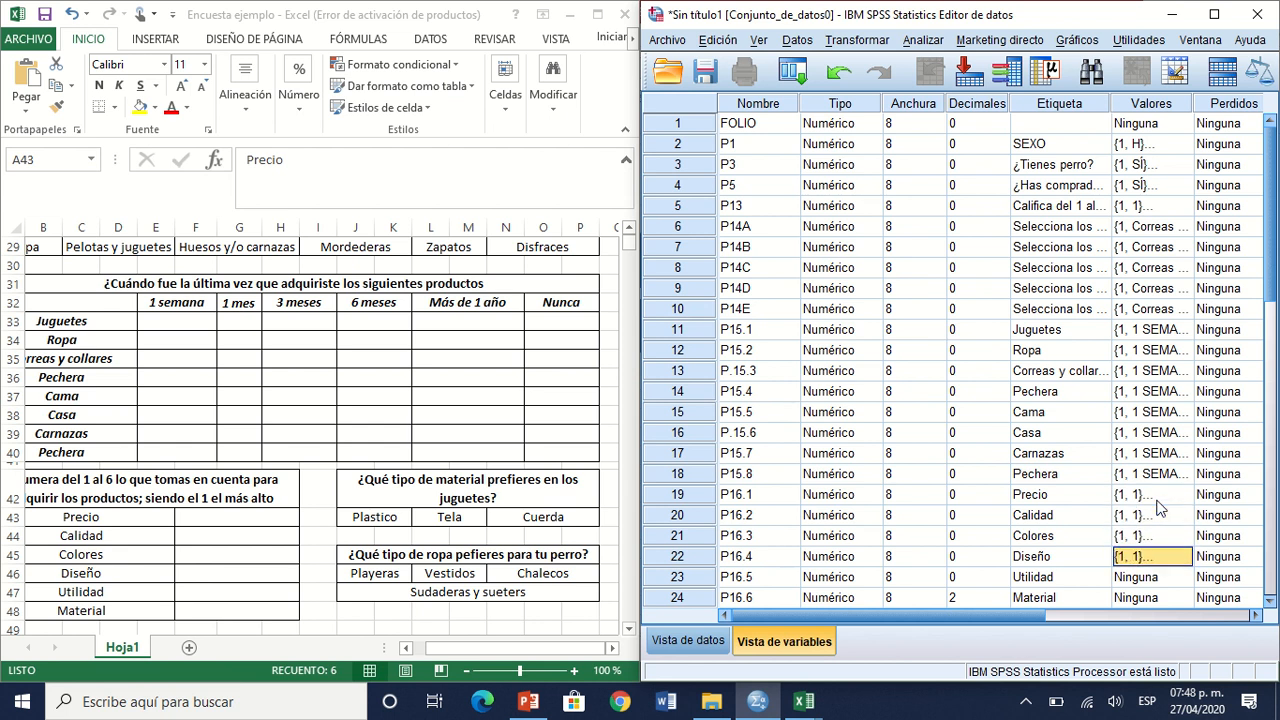
{"action": "key", "text": "Down"}
{"action": "key", "text": "ctrl+v"}
{"action": "key", "text": "Down"}
{"action": "key", "text": "ctrl+v"}
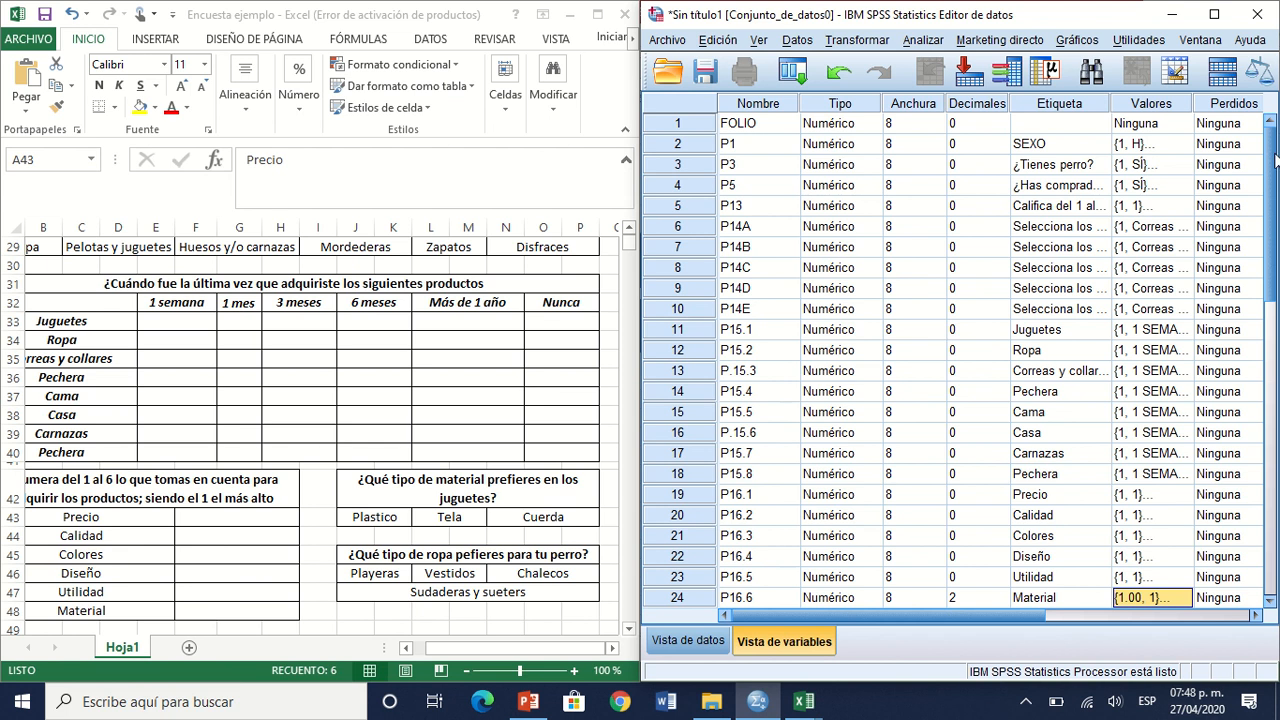
Step: Maximize the SPSS window and look over the data view's first row from FOLIO to P13
{"action": "left_click", "coordinate": [1214, 14]}
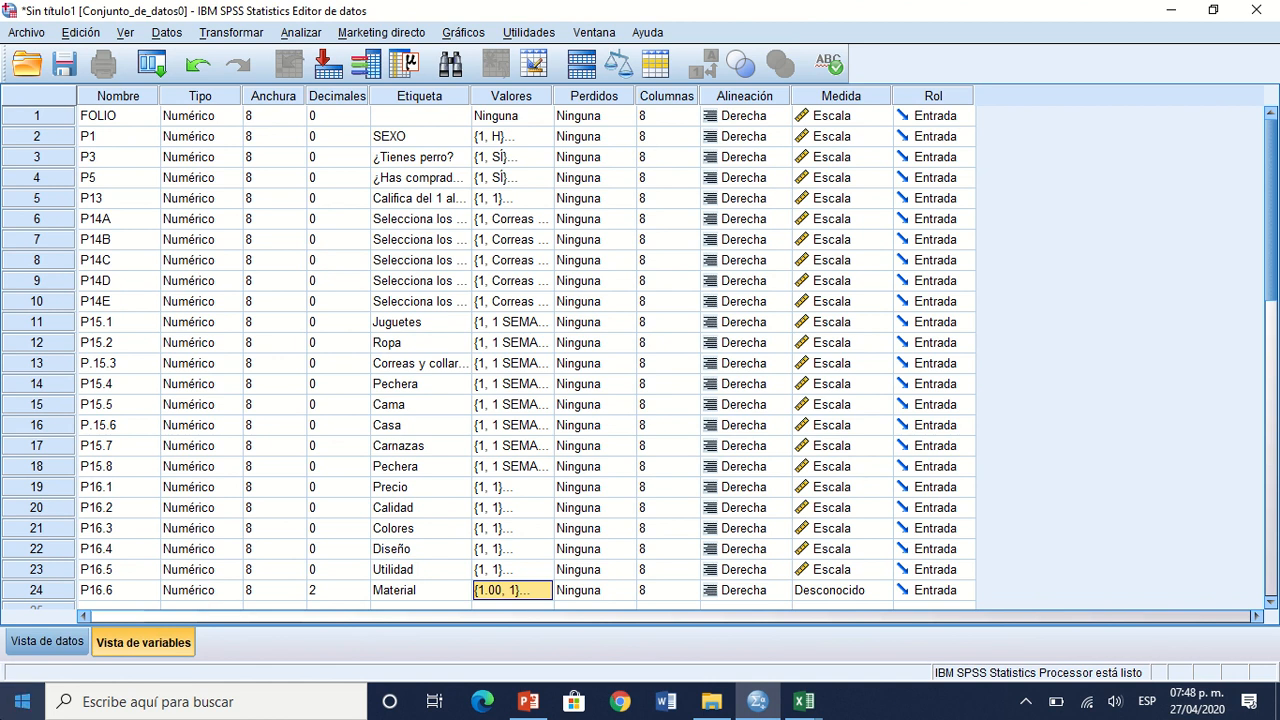
{"action": "left_click", "coordinate": [68, 646]}
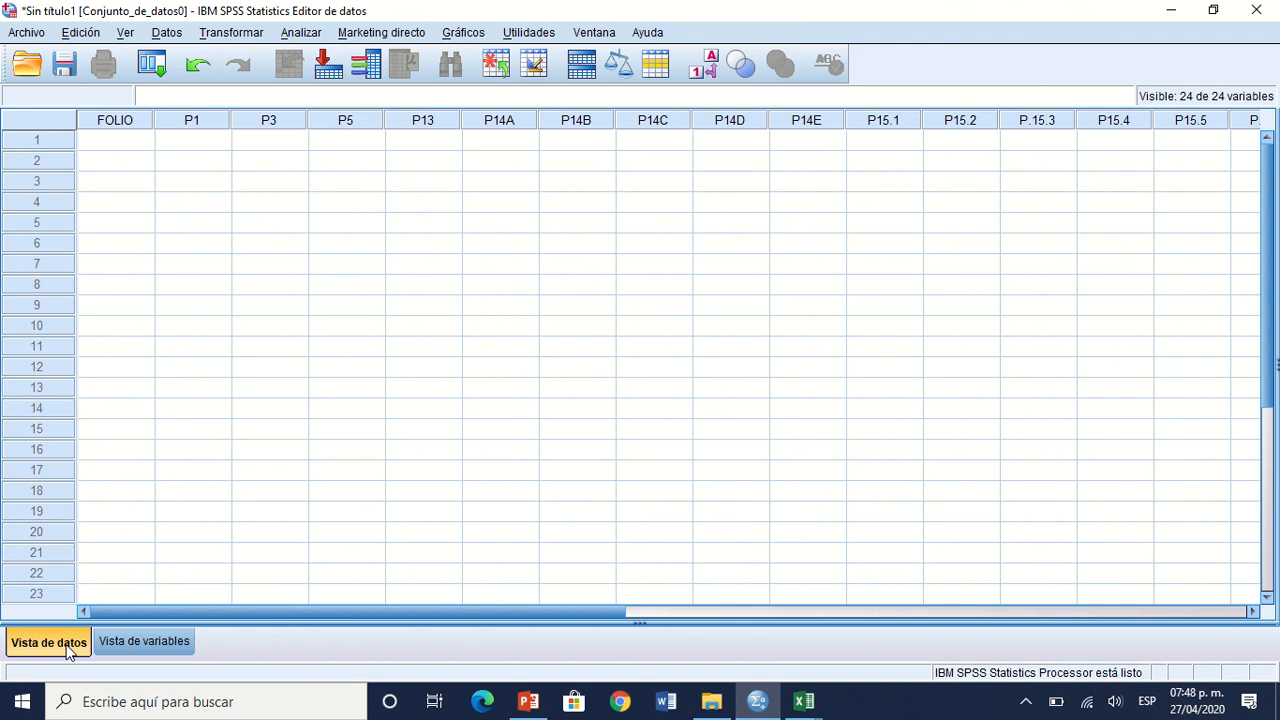
{"action": "left_click", "coordinate": [124, 127]}
{"action": "key", "text": "Tab"}
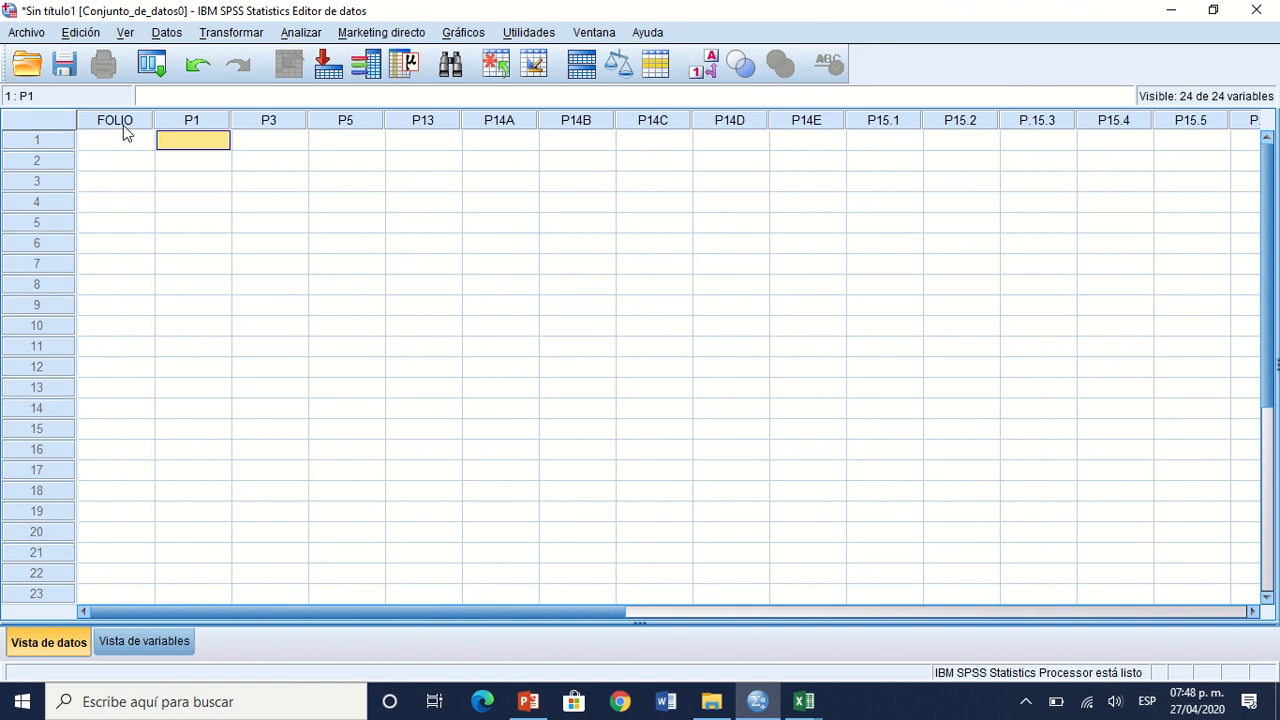
{"action": "key", "text": "Tab"}
{"action": "key", "text": "Tab"}
{"action": "key", "text": "Tab"}
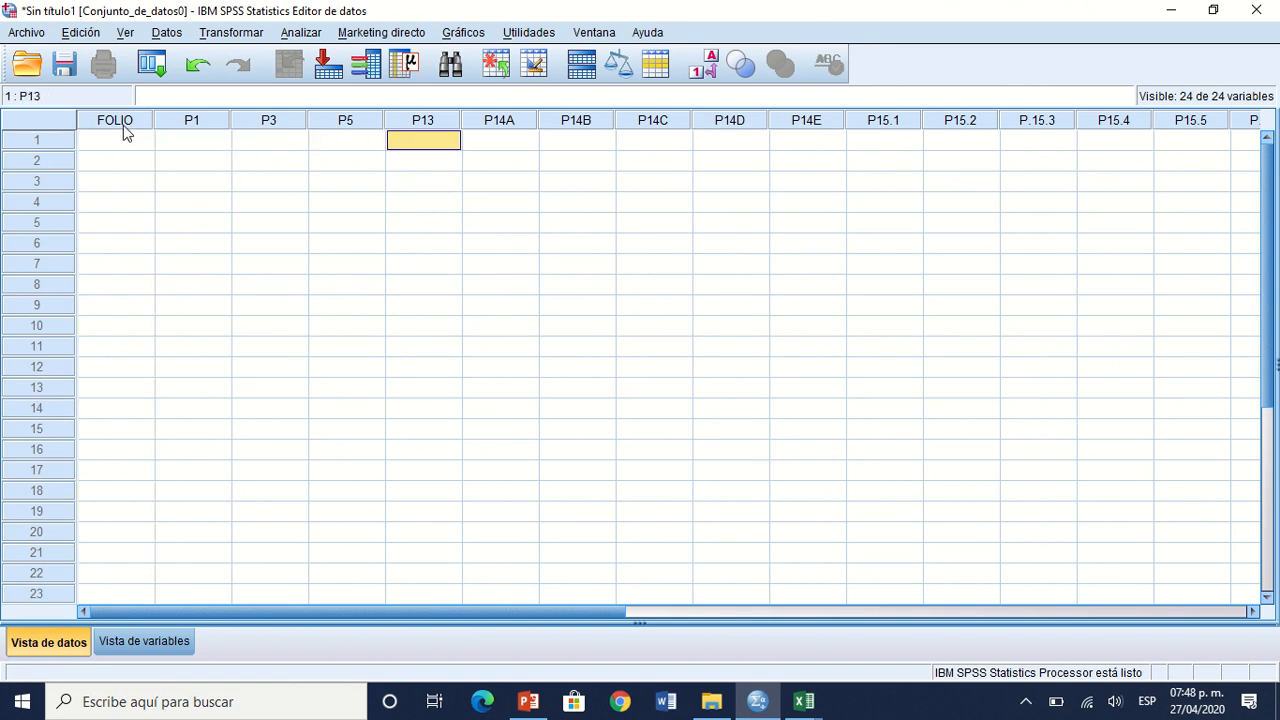
Step: Look at the first records in cells A2:B4 of the Excel workbook Base de datos práctica 2, and return to the SPSS variable view
{"action": "mouse_move", "coordinate": [813, 703]}
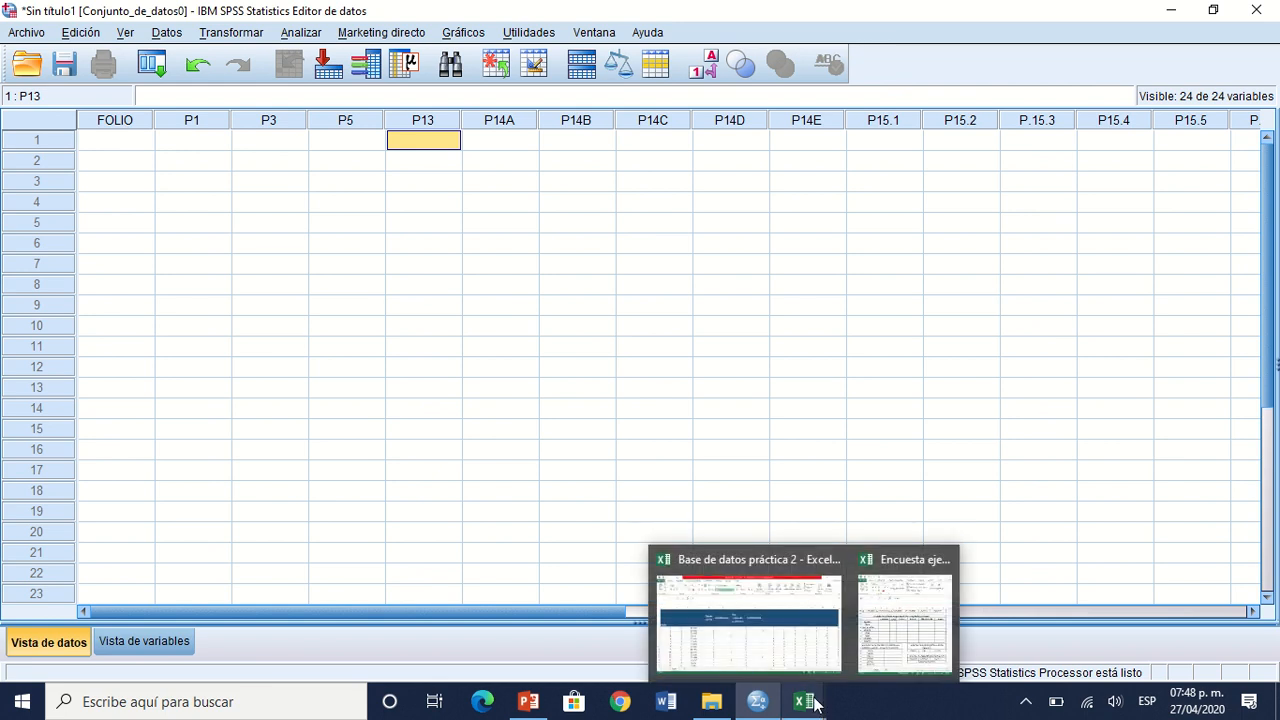
{"action": "left_click", "coordinate": [797, 662]}
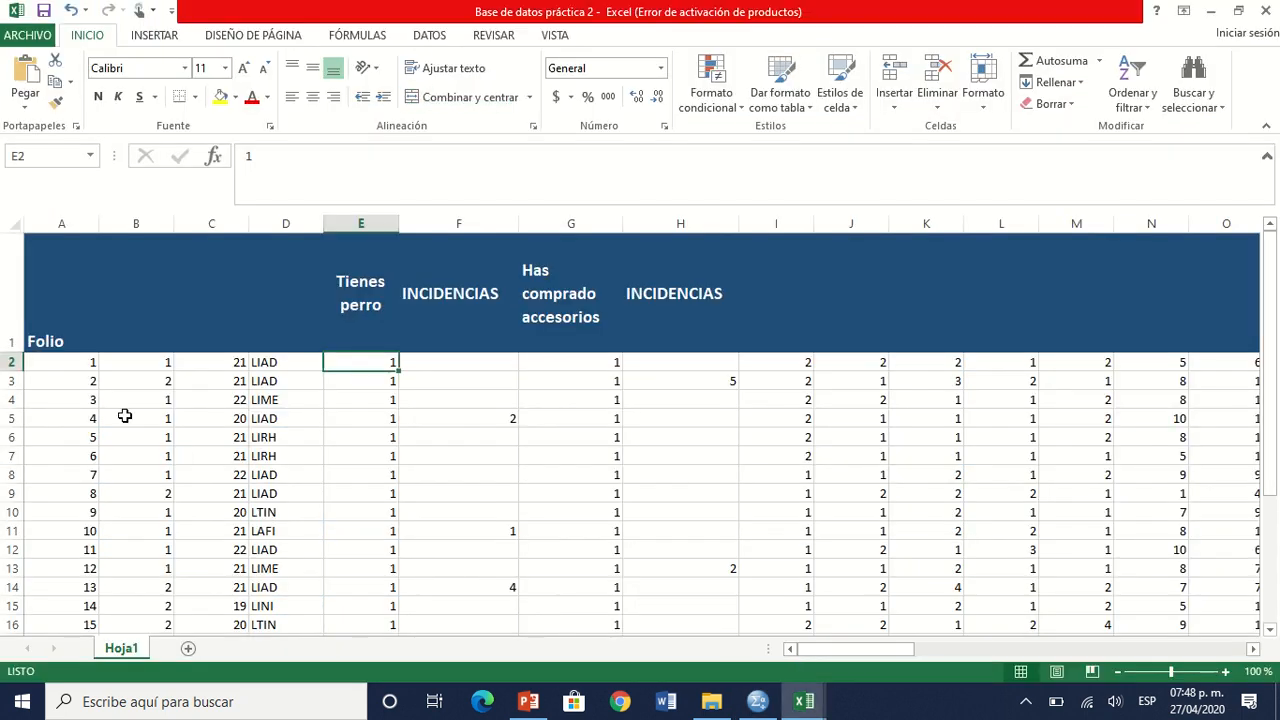
{"action": "left_click", "coordinate": [80, 361]}
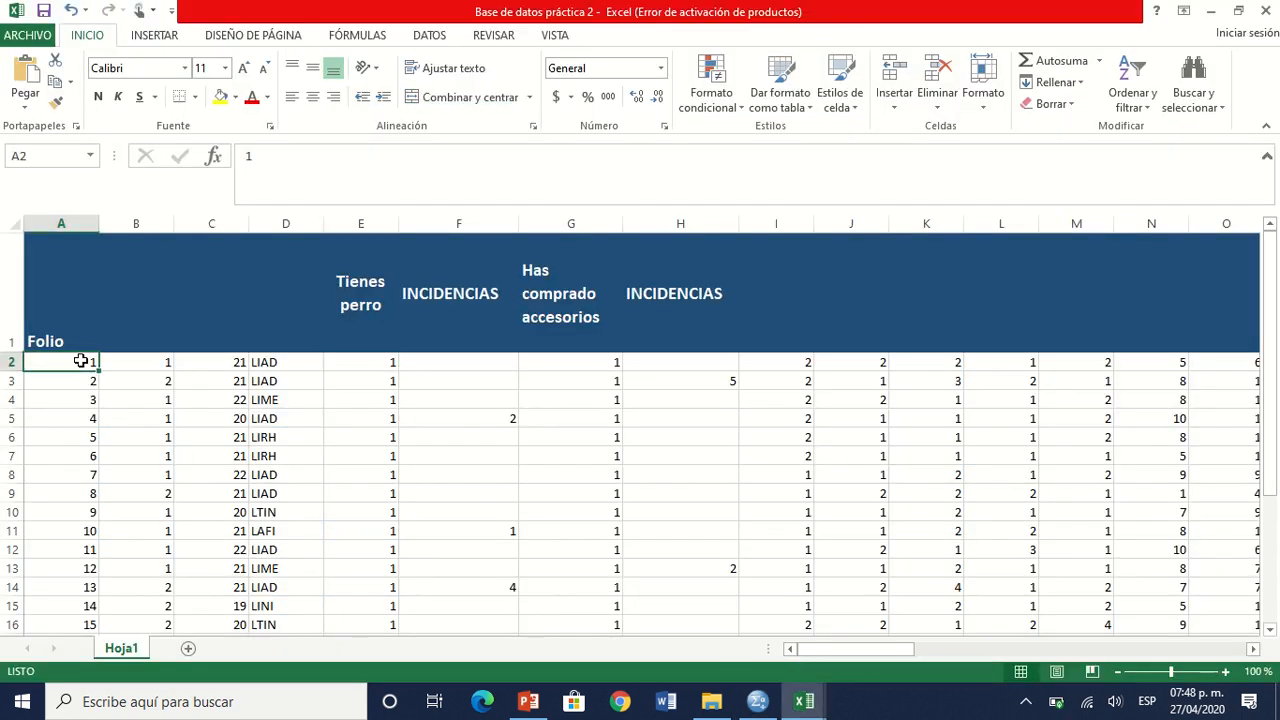
{"action": "left_click_drag", "start_coordinate": [80, 361], "coordinate": [137, 413]}
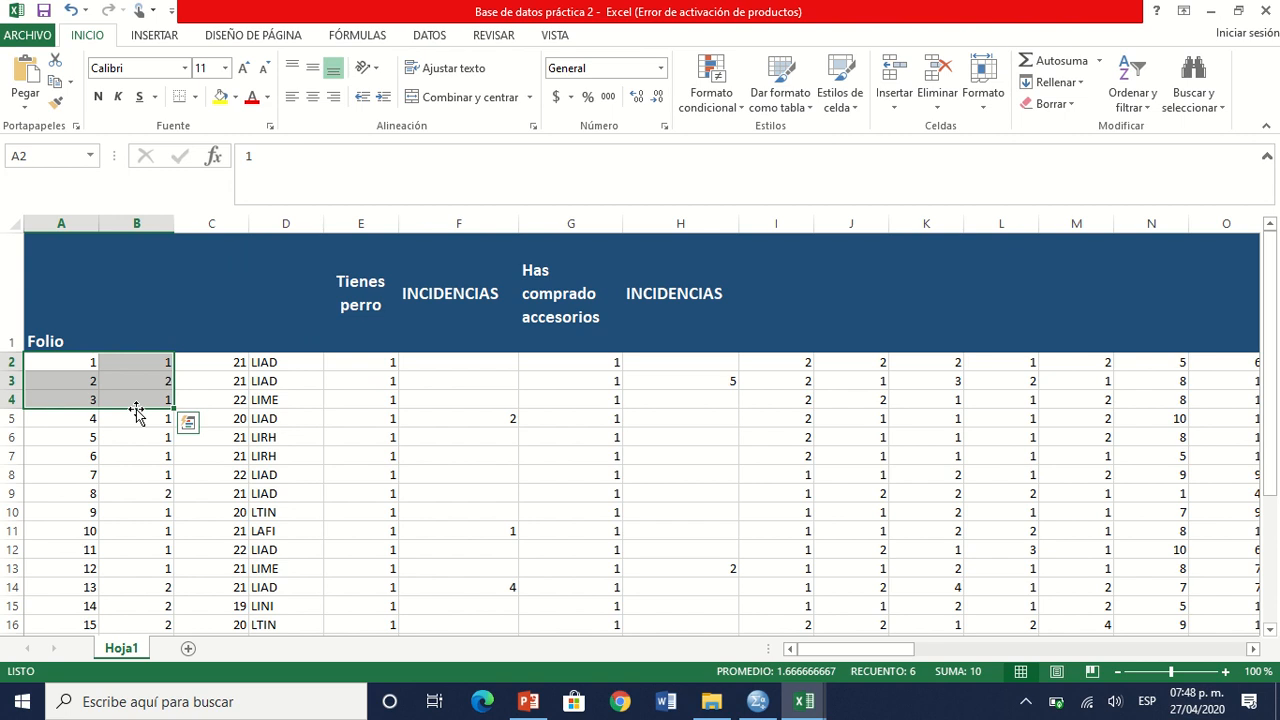
{"action": "key", "text": "alt+Tab"}
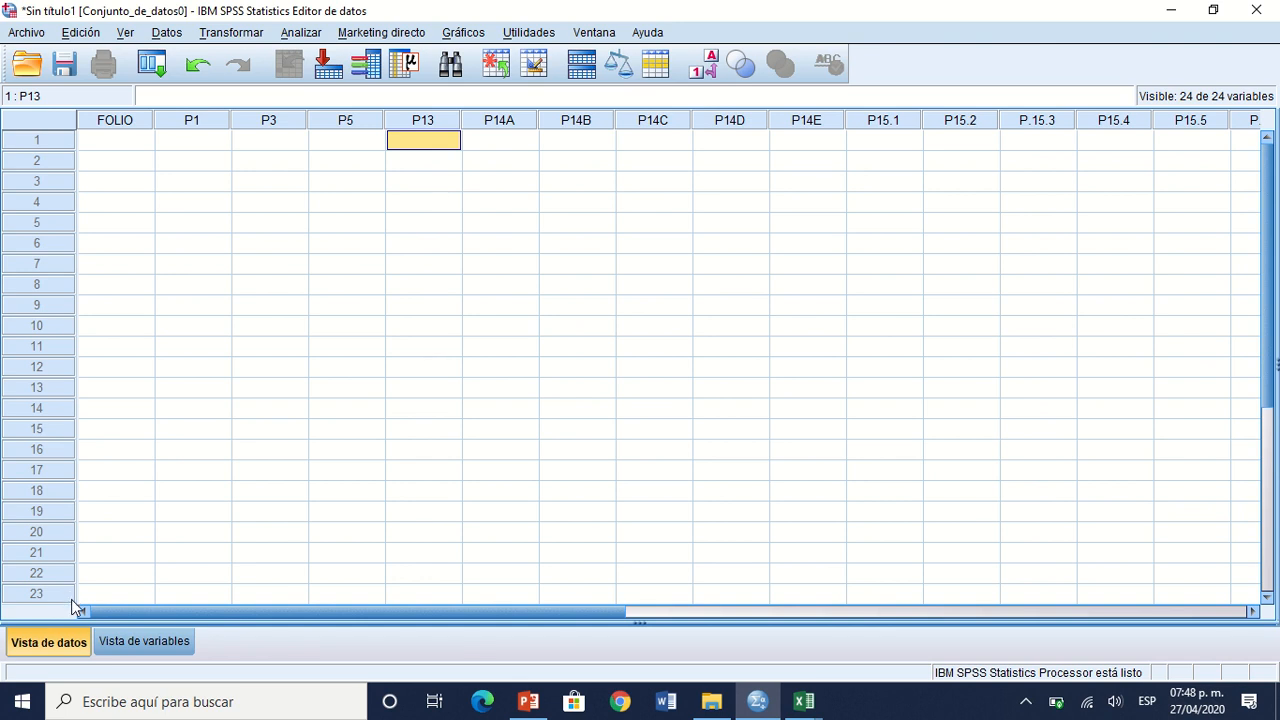
{"action": "left_click", "coordinate": [125, 641]}
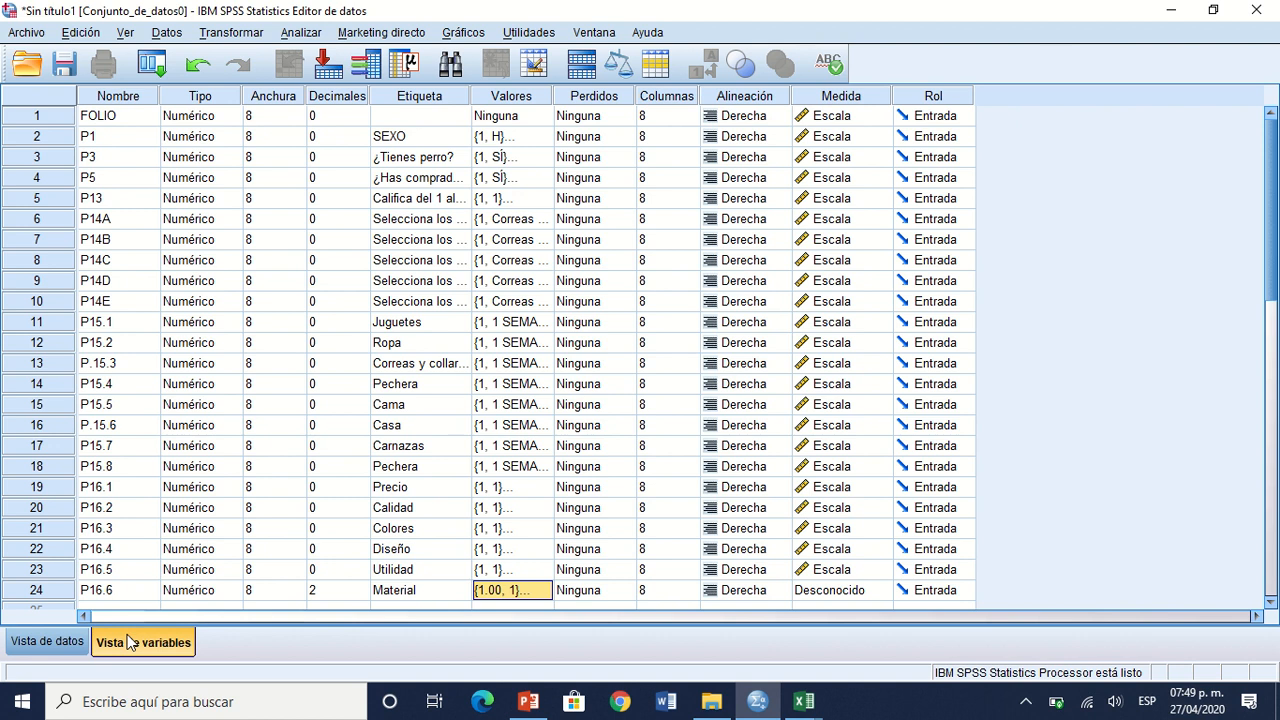
Step: Insert a new variable directly above P3 in the SPSS variable view
{"action": "left_click", "coordinate": [37, 158]}
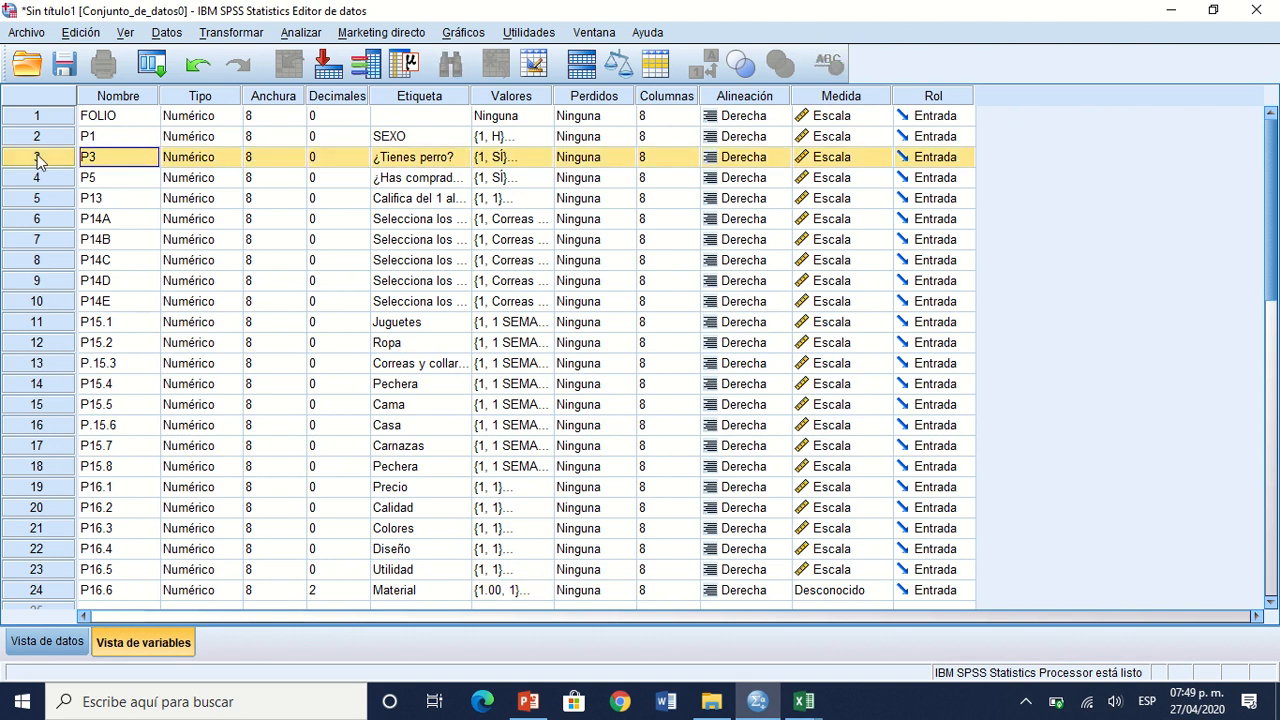
{"action": "right_click", "coordinate": [38, 162]}
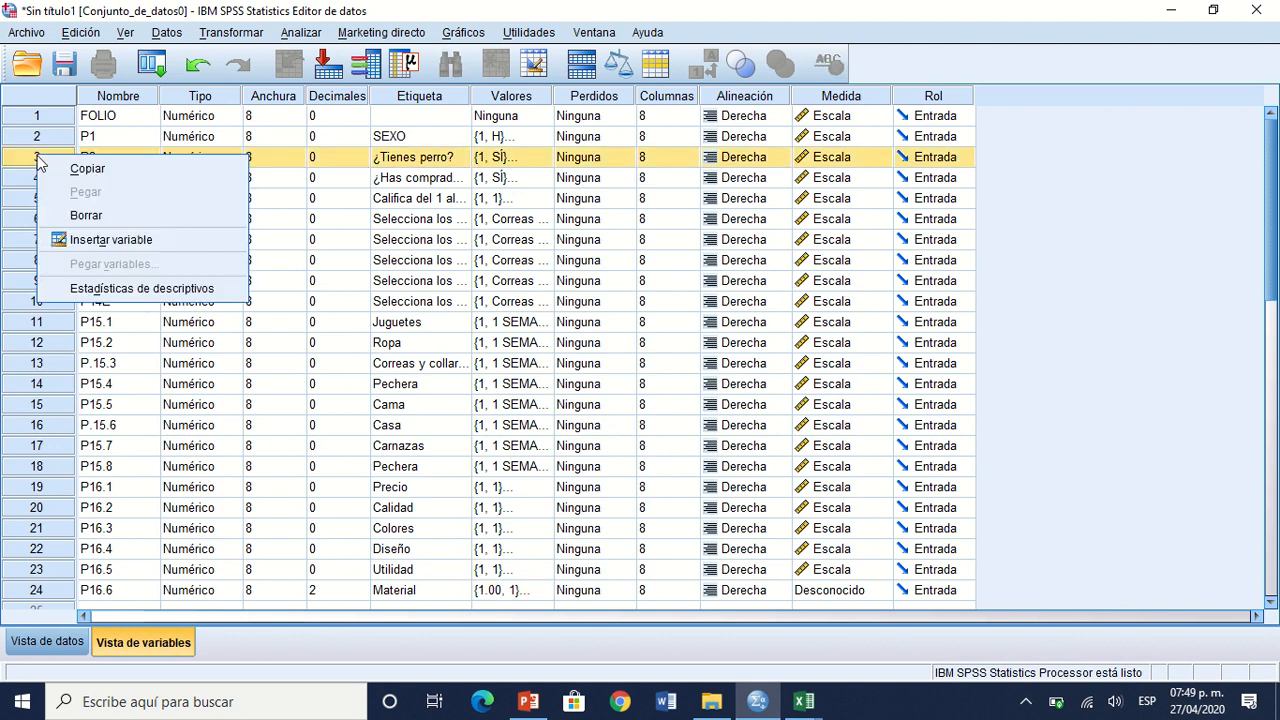
{"action": "left_click", "coordinate": [8, 156]}
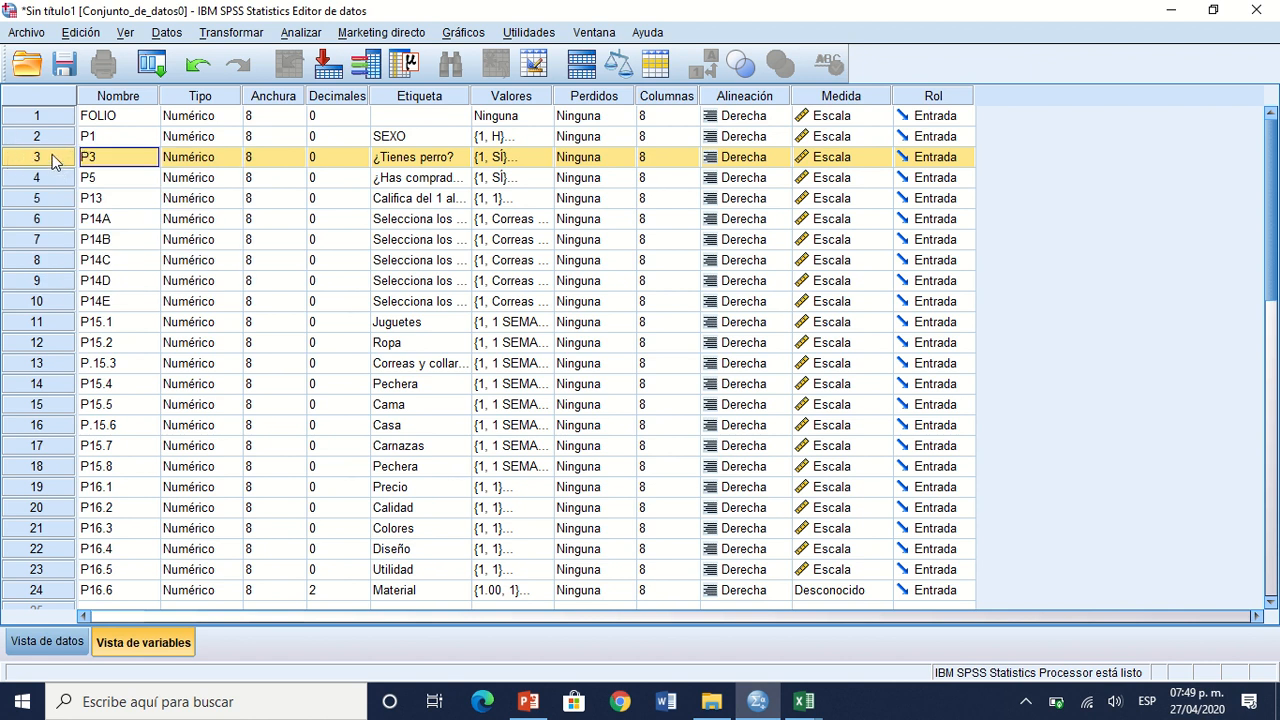
{"action": "double_click", "coordinate": [52, 157]}
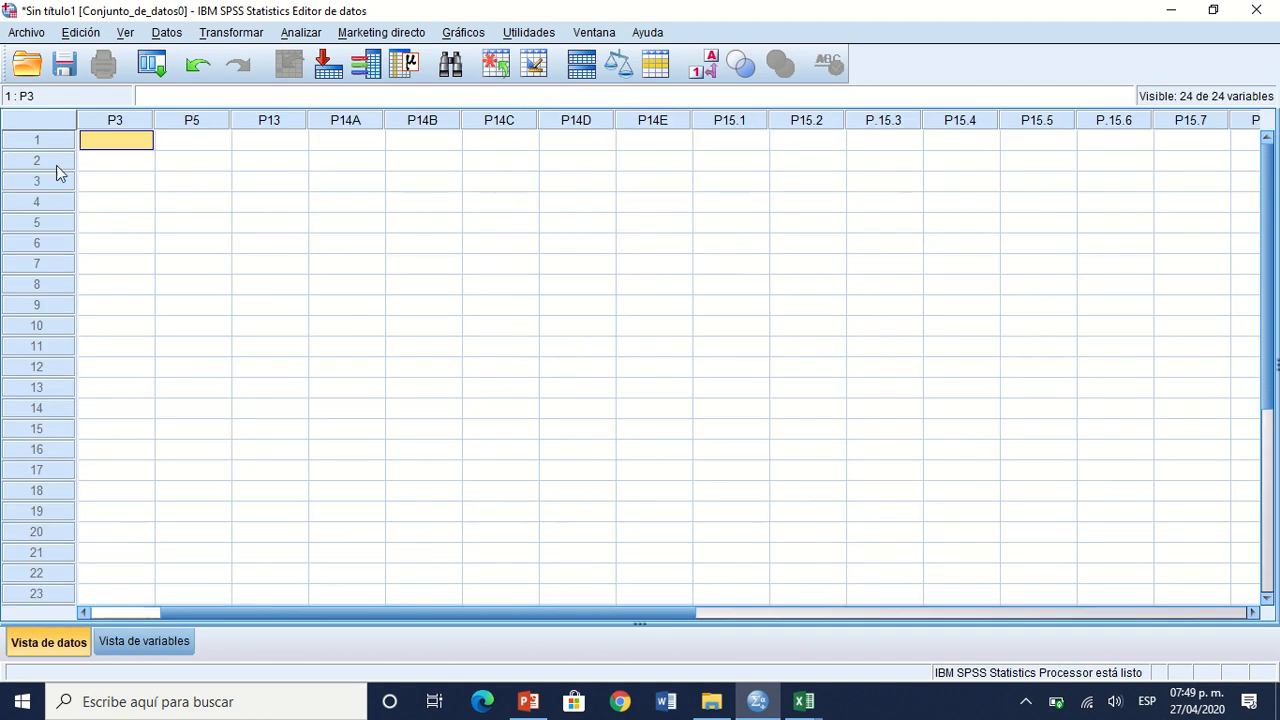
{"action": "left_click", "coordinate": [149, 632]}
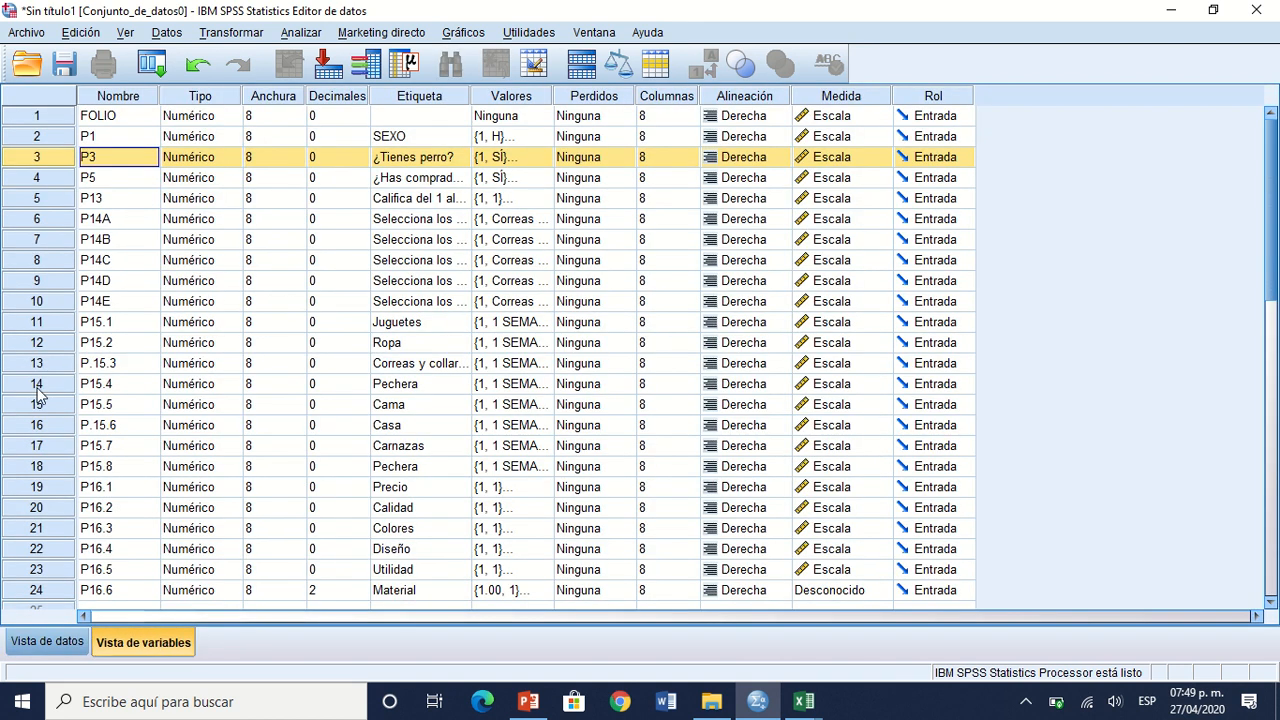
{"action": "right_click", "coordinate": [57, 168]}
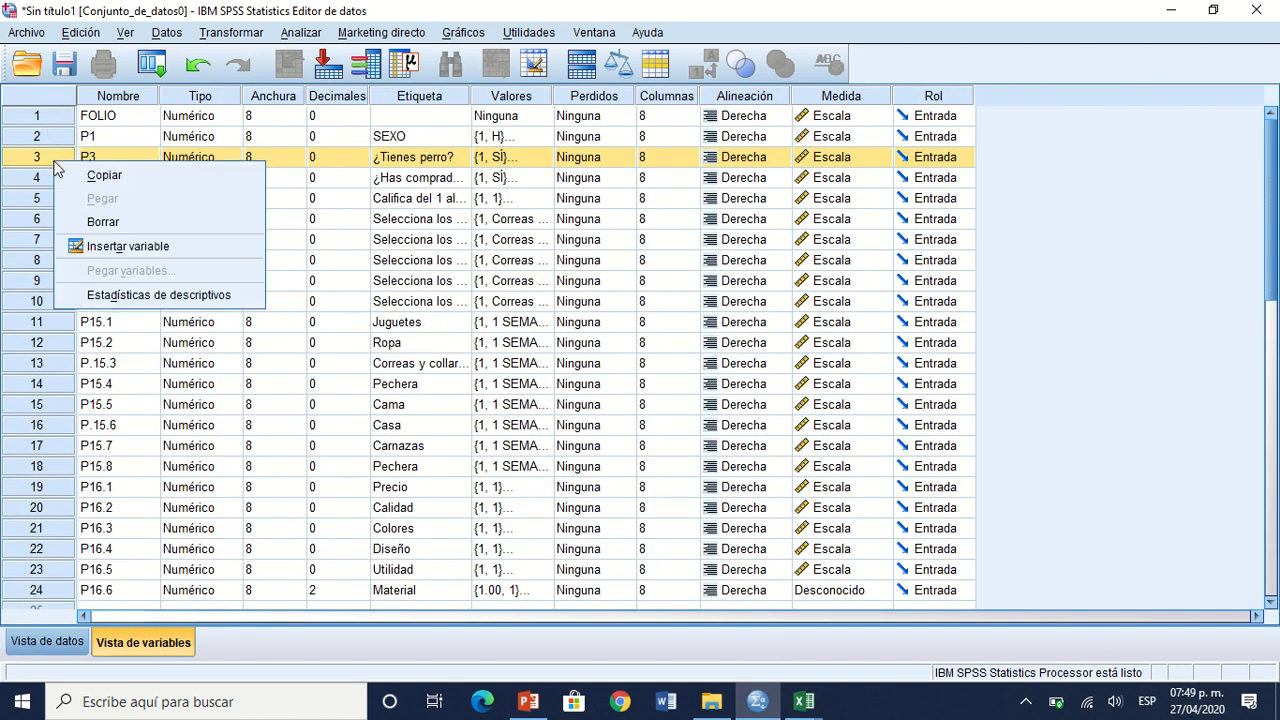
{"action": "left_click", "coordinate": [116, 248]}
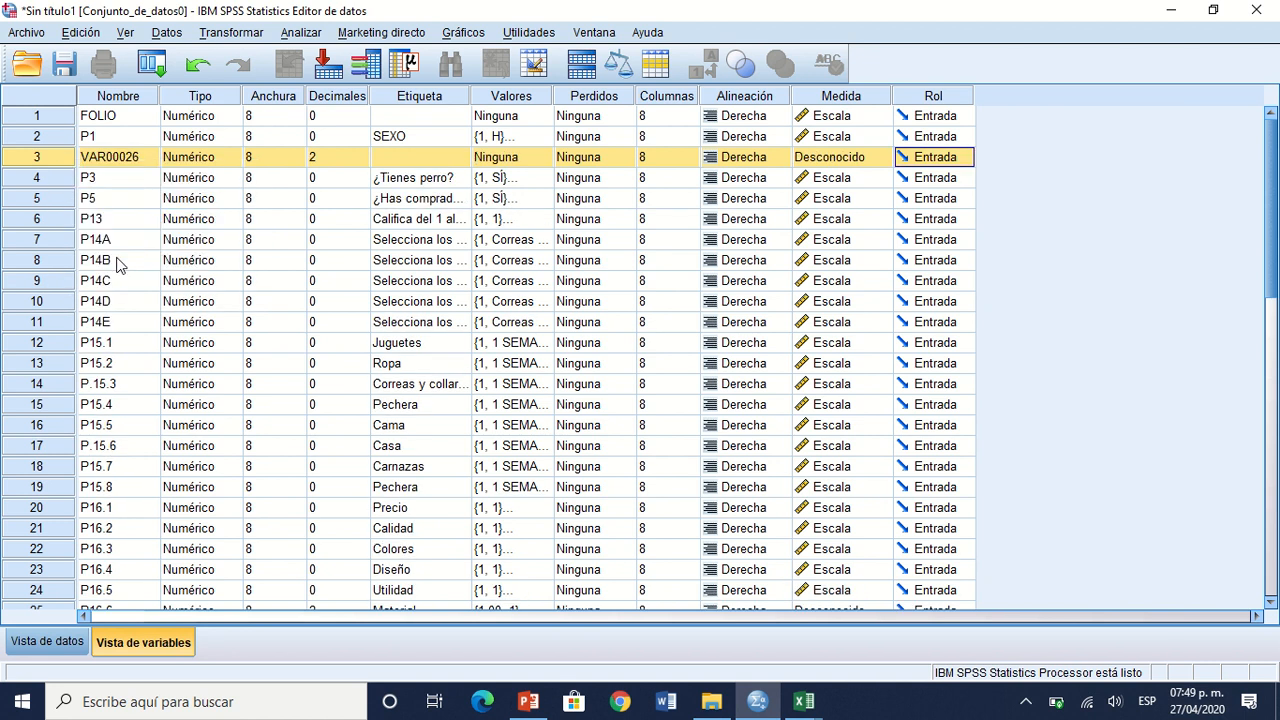
Step: Name the newly inserted variable between P1 and P3 EDAD
{"action": "left_click", "coordinate": [126, 163]}
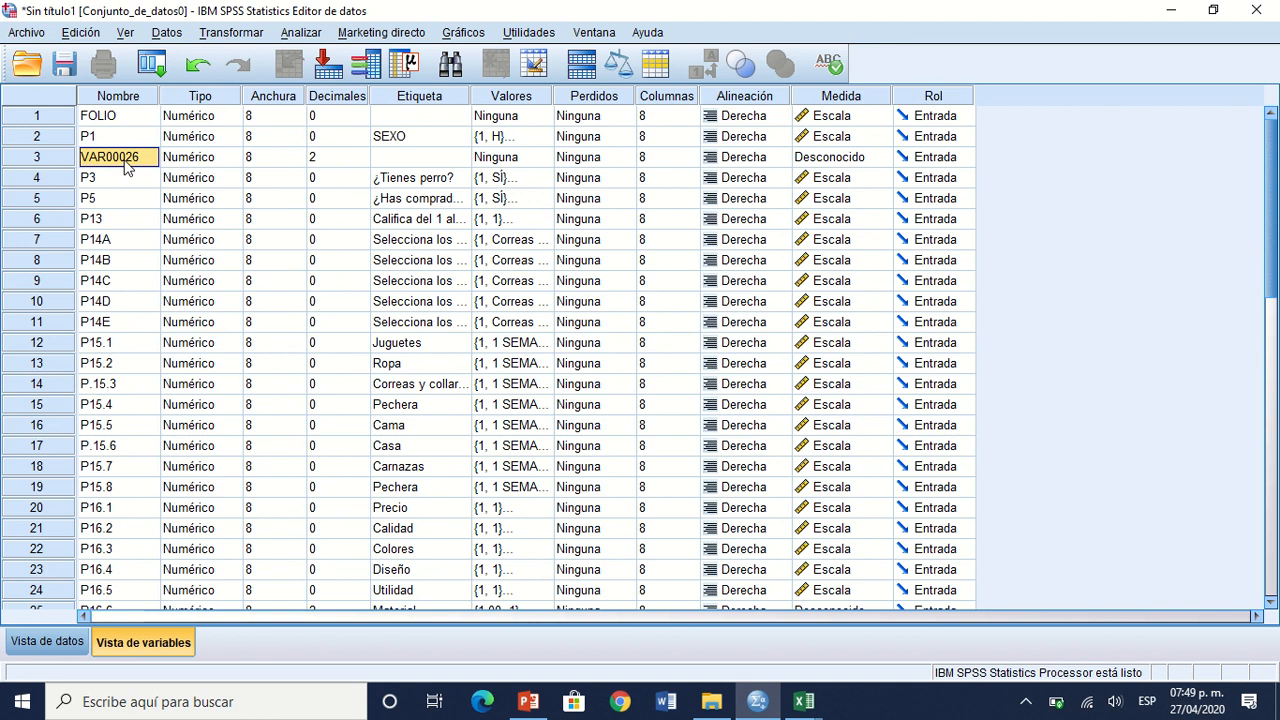
{"action": "double_click", "coordinate": [126, 163]}
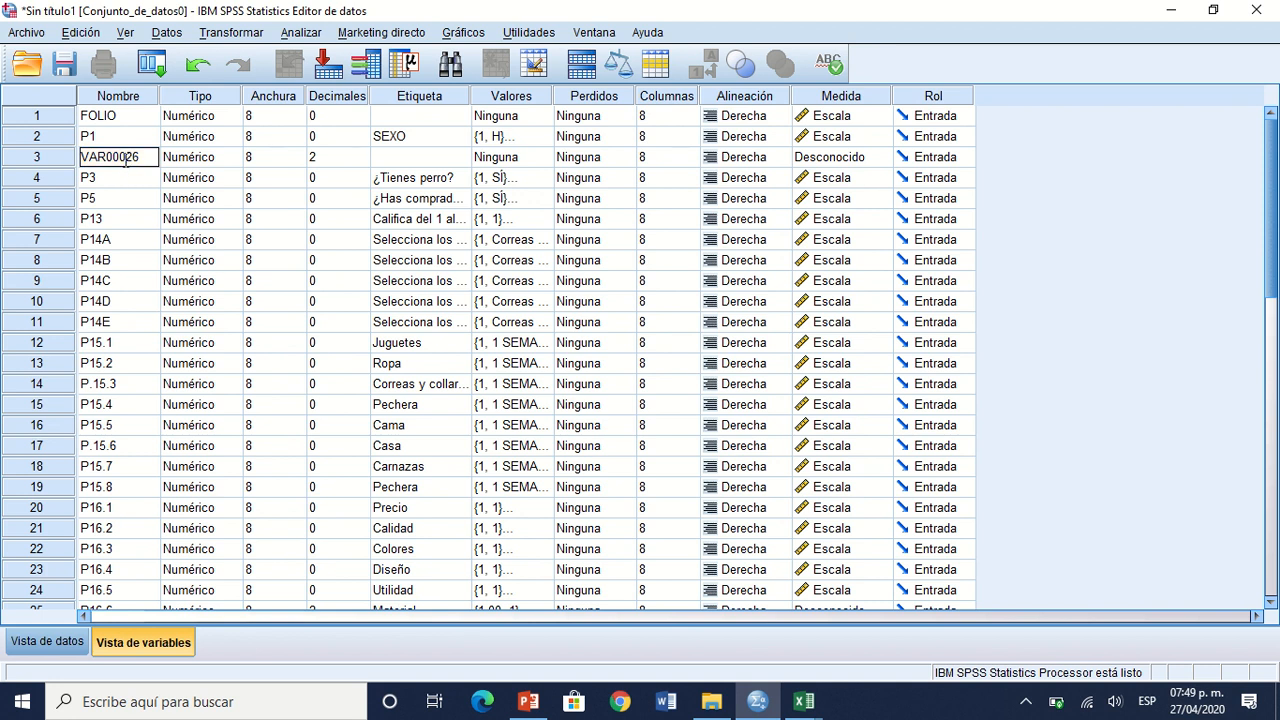
{"action": "double_click", "coordinate": [126, 162]}
{"action": "double_click", "coordinate": [126, 162]}
{"action": "left_click", "coordinate": [126, 162]}
{"action": "double_click", "coordinate": [126, 161]}
{"action": "type", "text": "e"}
{"action": "type", "text": "EDAD"}
Step: Set EDAD's decimals to 0 and its measurement level to Escala, keeping P1 as Escala
{"action": "left_click", "coordinate": [433, 161]}
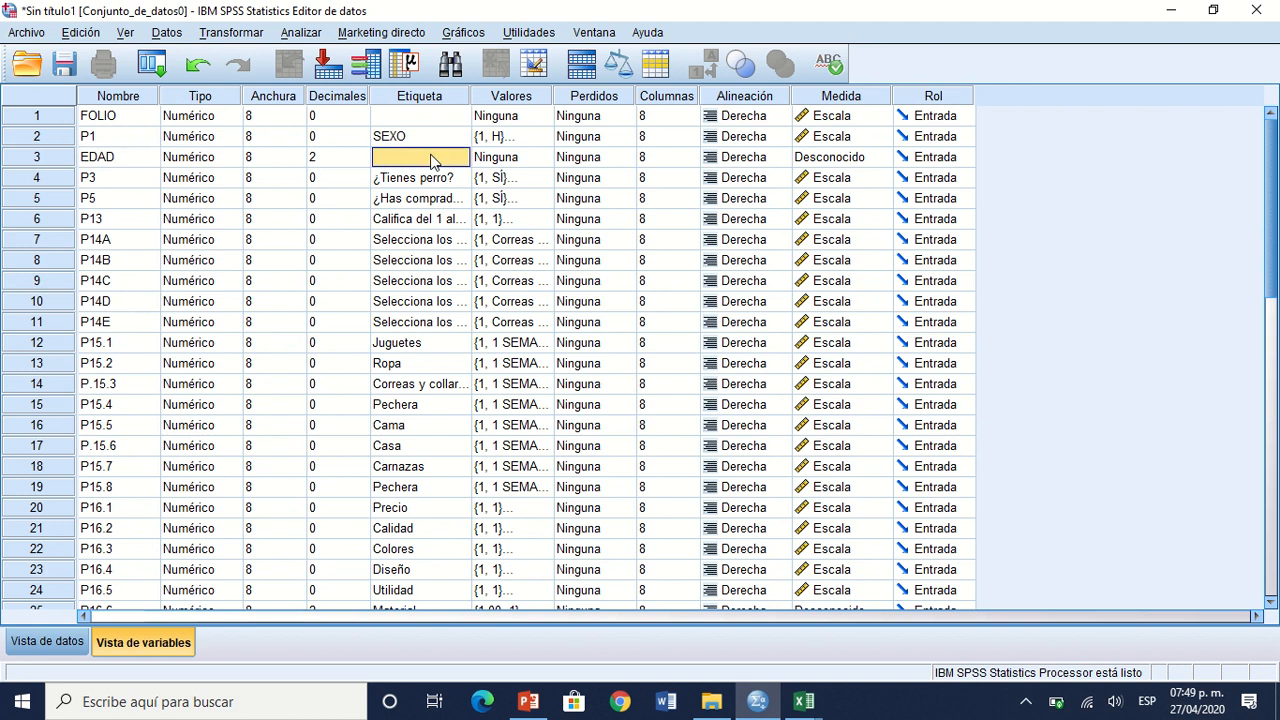
{"action": "left_click", "coordinate": [326, 157]}
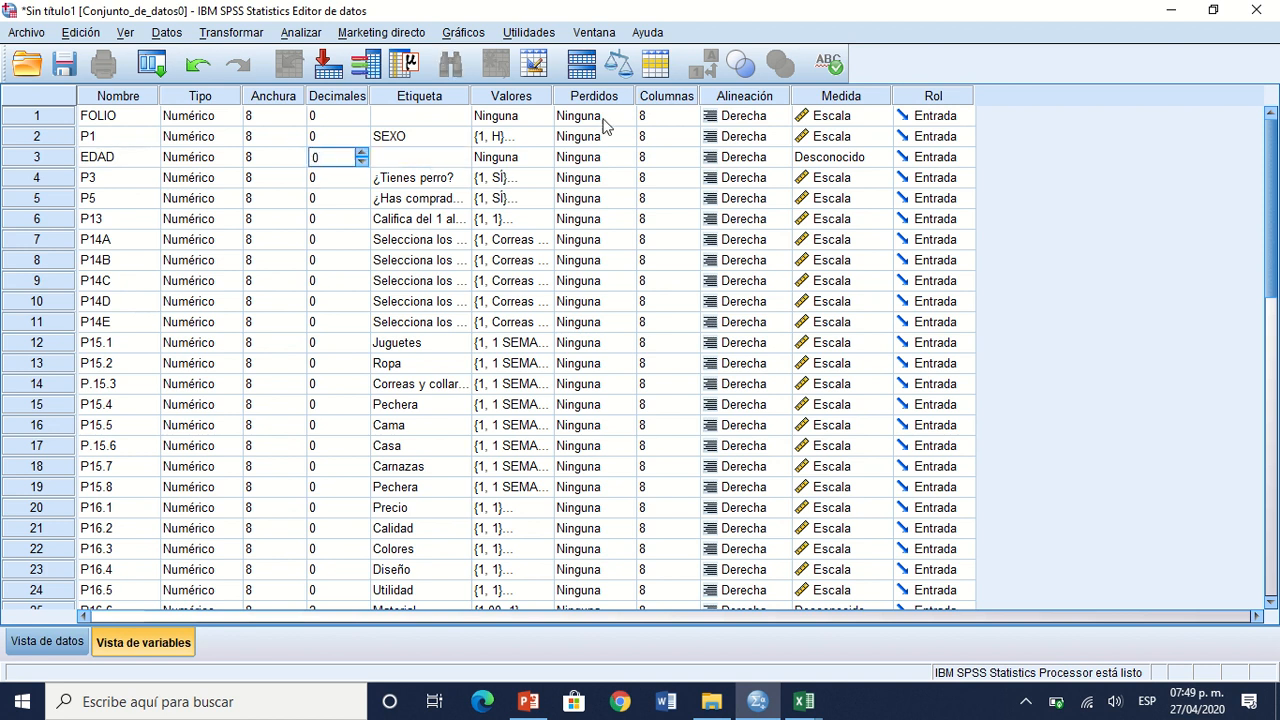
{"action": "left_click", "coordinate": [823, 140]}
{"action": "key", "text": "Down"}
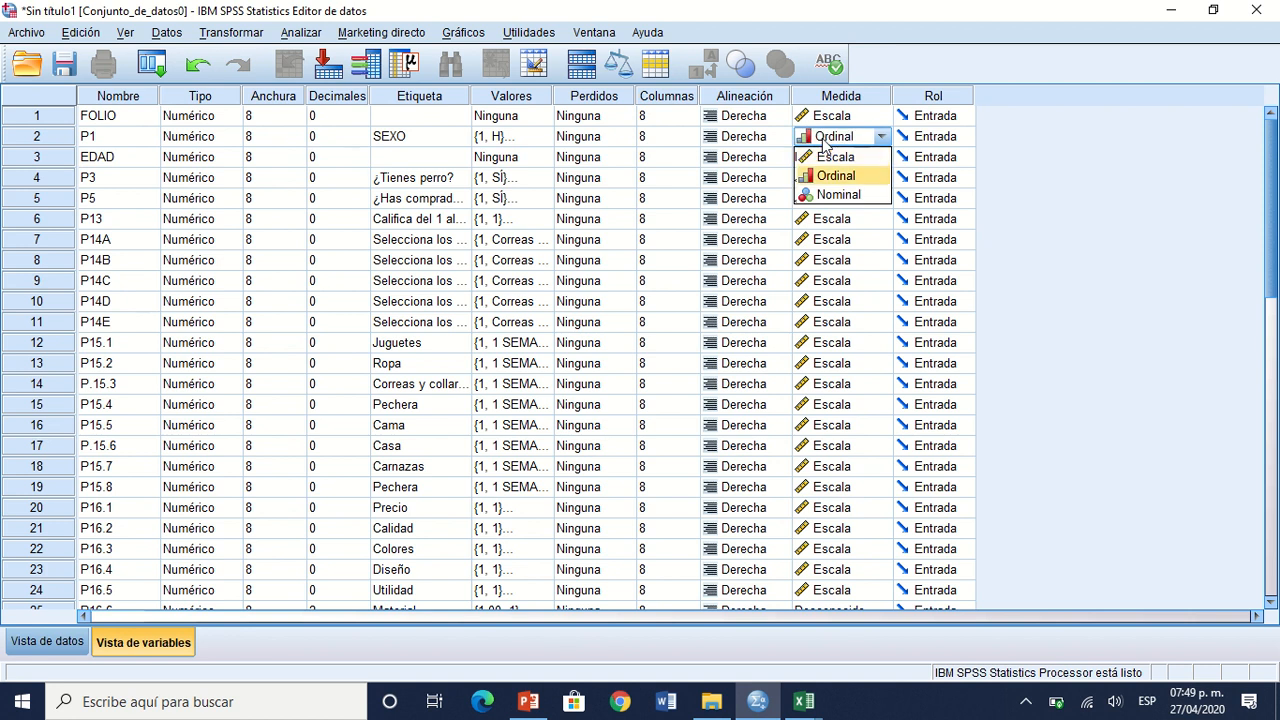
{"action": "key", "text": "Up"}
{"action": "key", "text": "Return"}
{"action": "key", "text": "Down"}
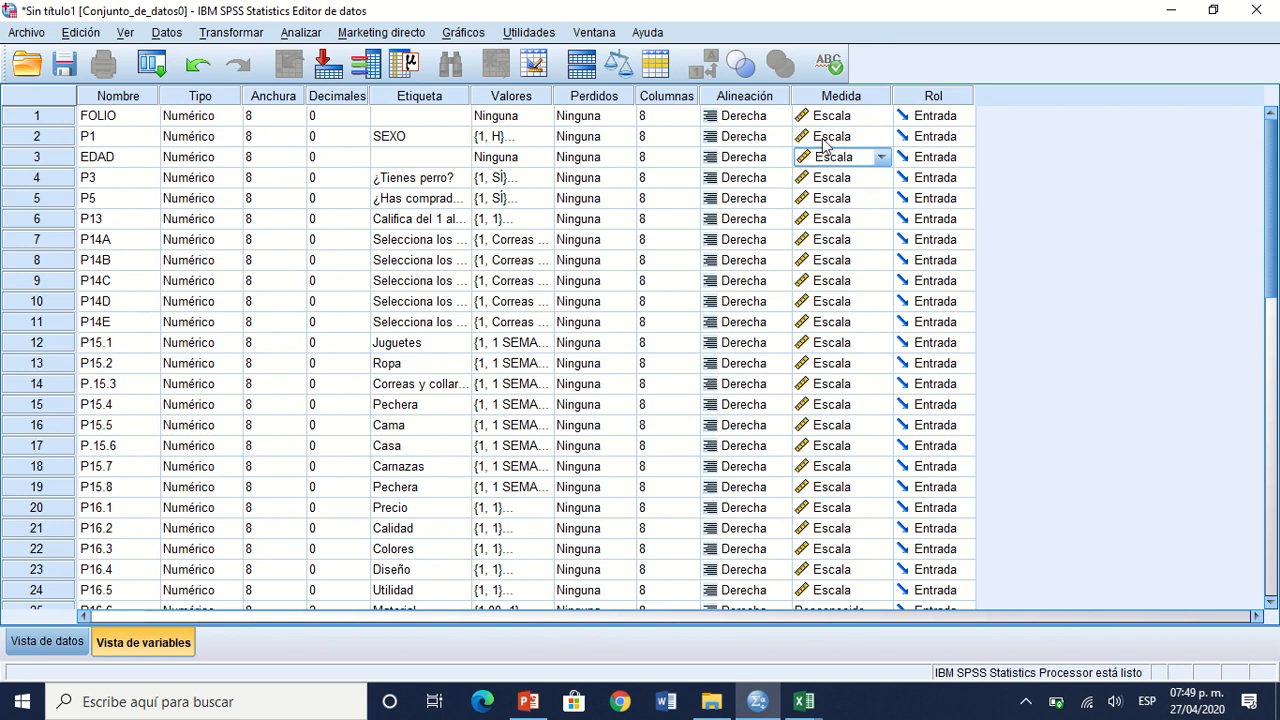
Step: Paste the copied P13 value labels into EDAD and show the data view from the FOLIO column
{"action": "left_click", "coordinate": [505, 167]}
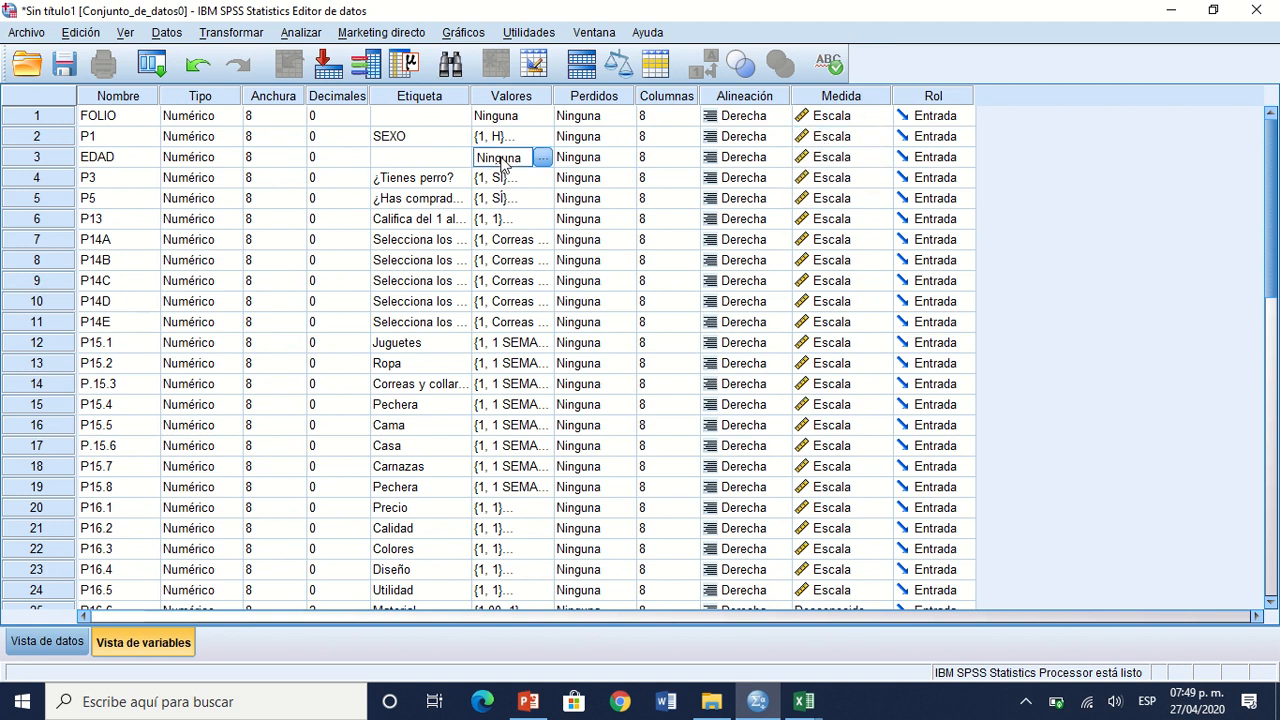
{"action": "key", "text": "ctrl+v"}
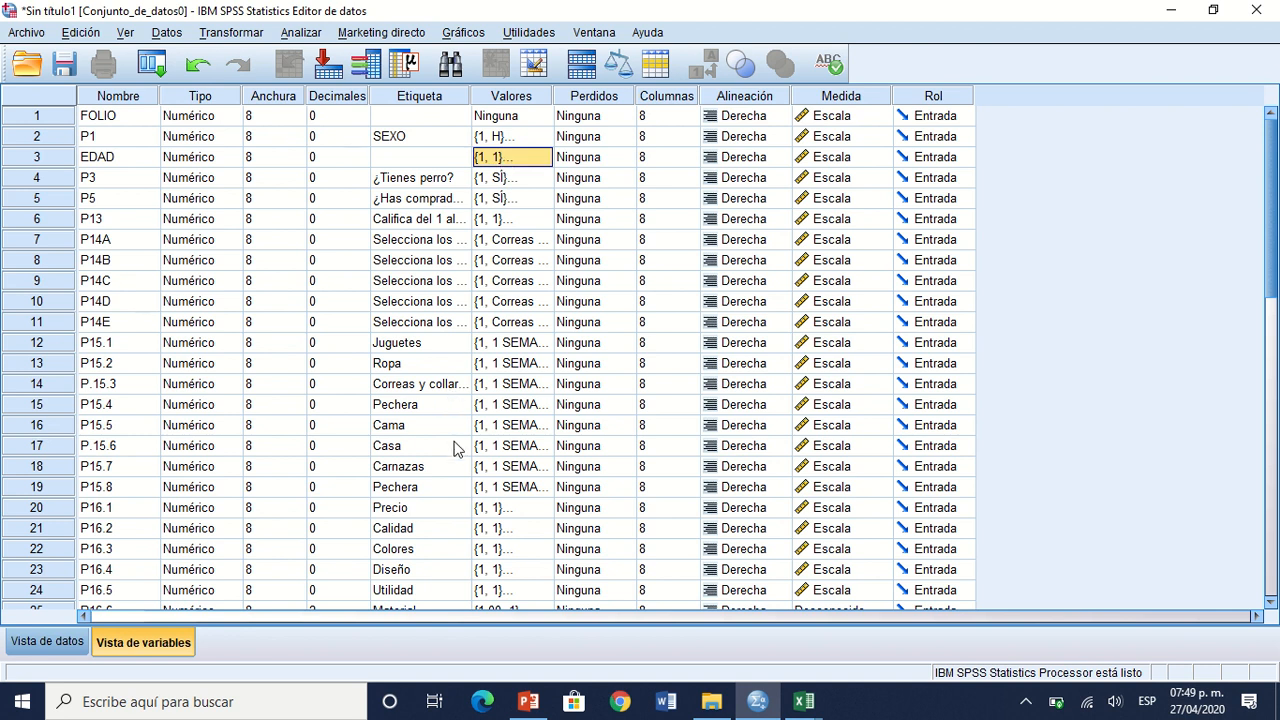
{"action": "left_click", "coordinate": [28, 648]}
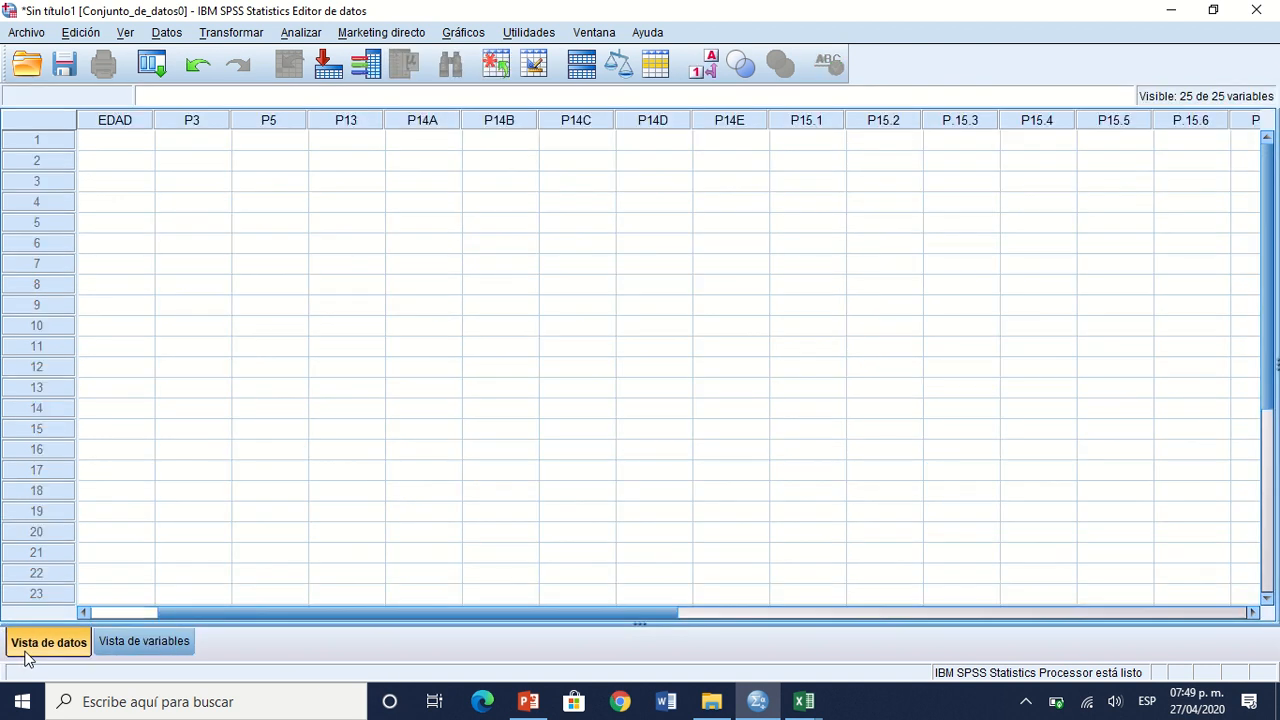
{"action": "left_click", "coordinate": [113, 614]}
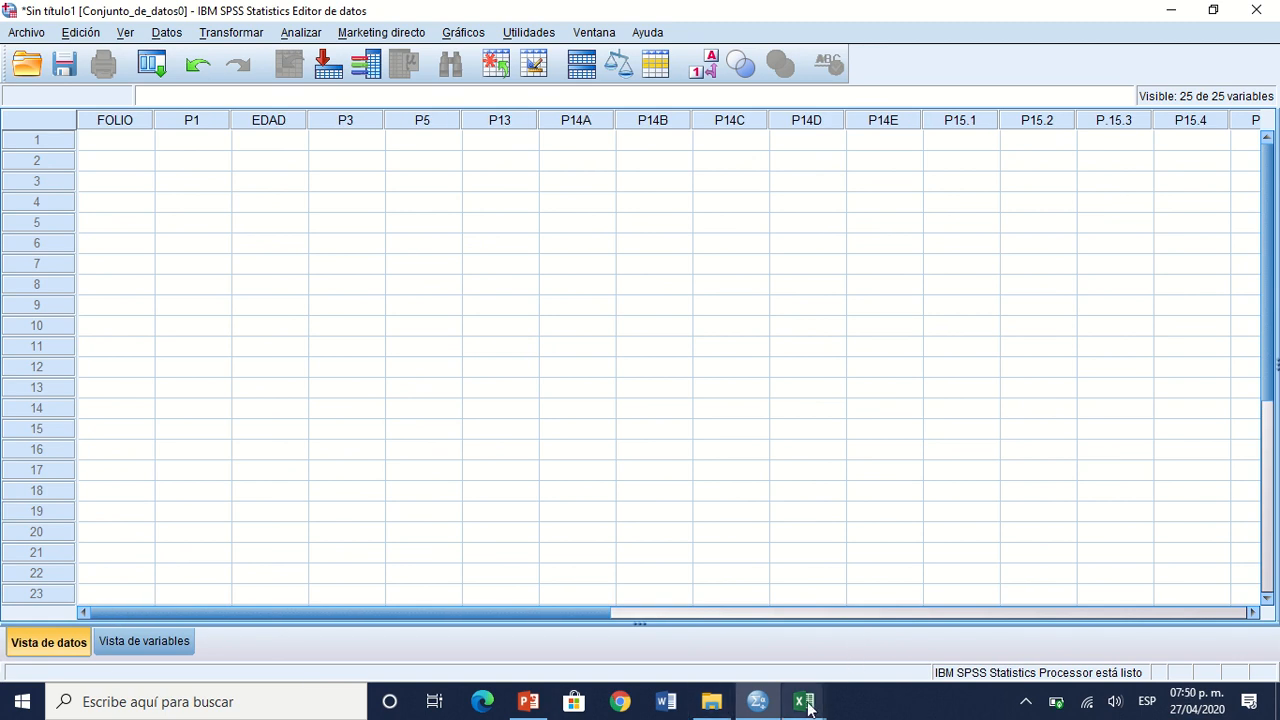
Step: Switch to the Excel workbook Base de datos práctica 2 and copy the folio, sex and age records in A2:C31
{"action": "mouse_move", "coordinate": [807, 701]}
{"action": "left_click", "coordinate": [780, 645]}
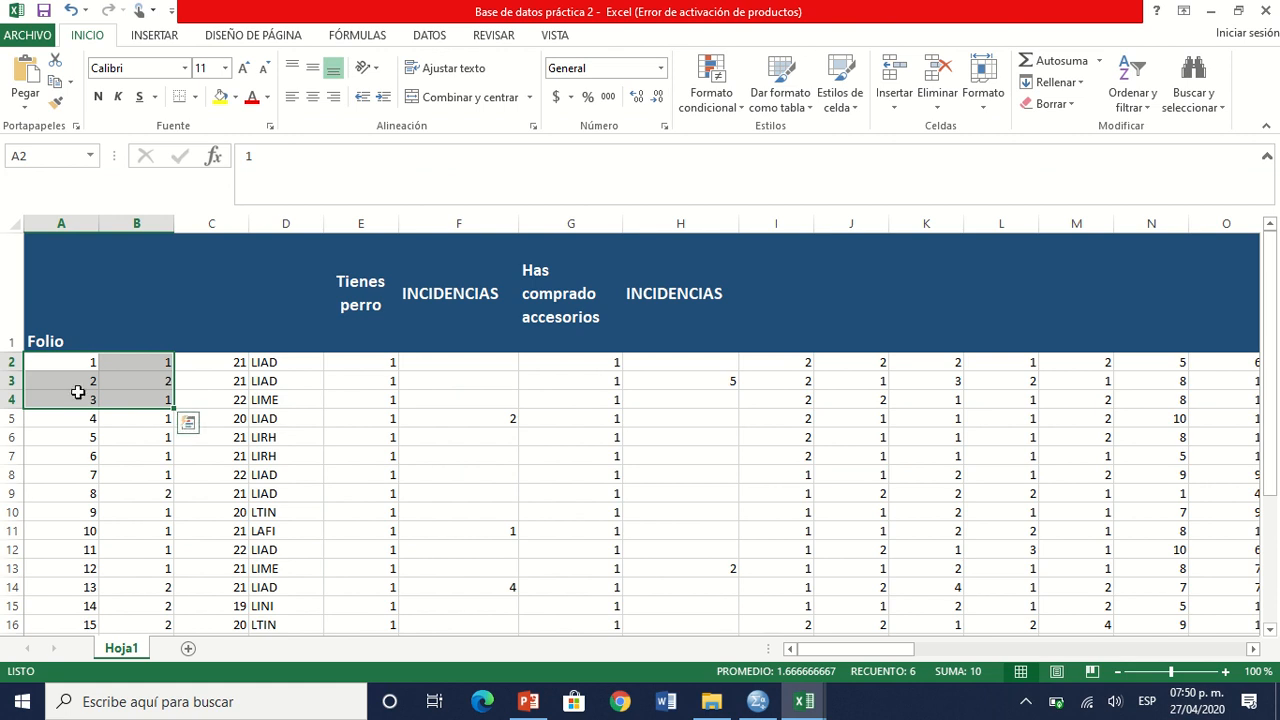
{"action": "left_click", "coordinate": [72, 362]}
{"action": "key", "text": "shift+Right"}
{"action": "key", "text": "shift+Down"}
{"action": "key", "text": "shift+Down"}
{"action": "key", "text": "shift+Down"}
{"action": "key", "text": "shift+Down"}
{"action": "key", "text": "shift+Down"}
{"action": "key", "text": "shift+Down"}
{"action": "key", "text": "shift+Down"}
{"action": "key", "text": "shift+Down"}
{"action": "key", "text": "shift+Down"}
{"action": "key", "text": "shift+Down"}
{"action": "key", "text": "shift+Down"}
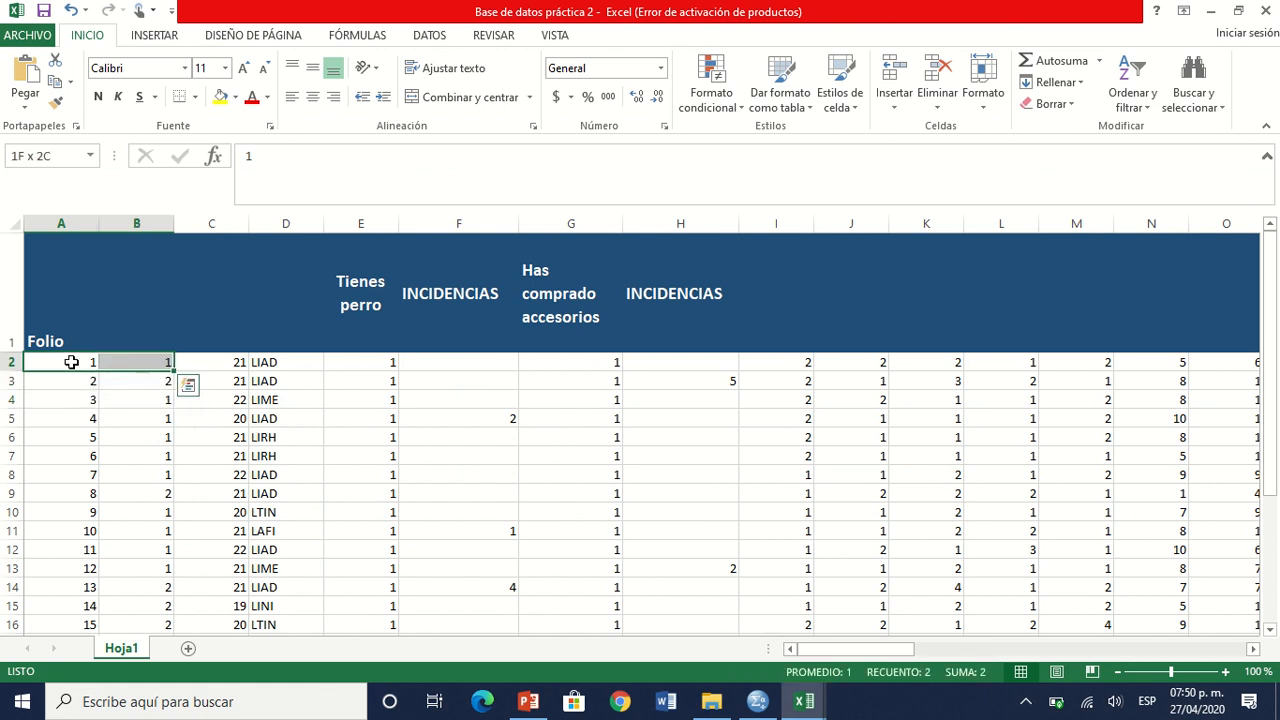
{"action": "key", "text": "shift+Down"}
{"action": "key", "text": "shift+Down"}
{"action": "key", "text": "shift+Down"}
{"action": "key", "text": "shift+Down"}
{"action": "key", "text": "shift+Down"}
{"action": "key", "text": "shift+Down"}
{"action": "key", "text": "shift+Down"}
{"action": "key", "text": "shift+Down"}
{"action": "key", "text": "shift+Down"}
{"action": "key", "text": "shift+Down"}
{"action": "key", "text": "shift+Down"}
{"action": "key", "text": "shift+Down"}
{"action": "key", "text": "shift+Down"}
{"action": "key", "text": "shift+Down"}
{"action": "key", "text": "shift+Down"}
{"action": "key", "text": "shift+Down"}
{"action": "key", "text": "shift+Down"}
{"action": "key", "text": "shift+Down"}
{"action": "key", "text": "shift+Down"}
{"action": "key", "text": "shift+Down"}
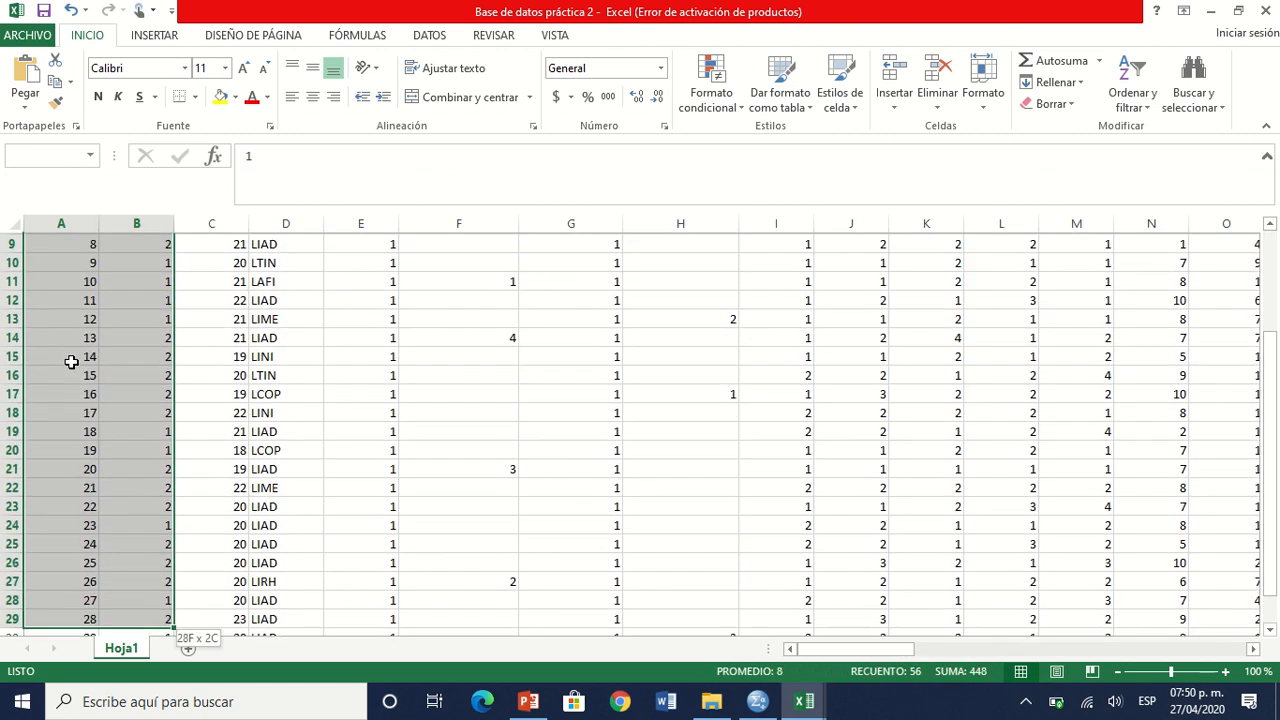
{"action": "key", "text": "shift+Up"}
{"action": "key", "text": "shift+Up"}
{"action": "key", "text": "shift+Right"}
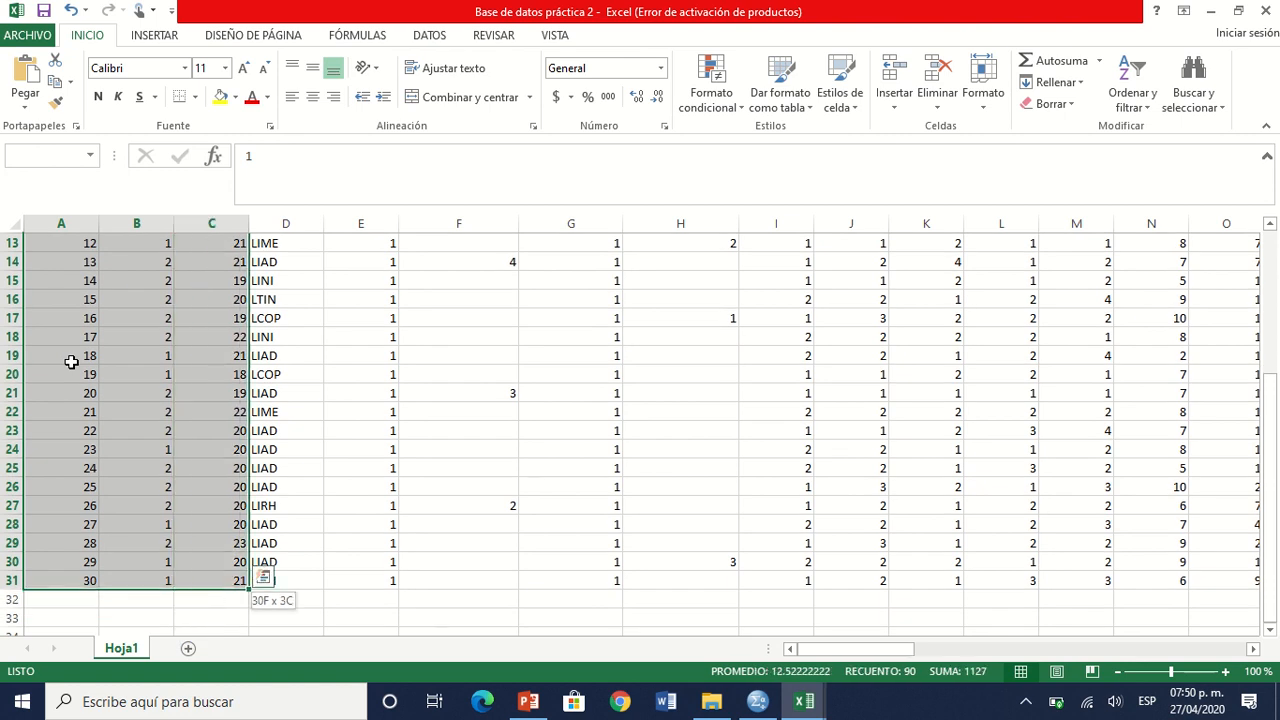
{"action": "key", "text": "ctrl+c"}
Step: Paste the copied records into the SPSS data view, starting at the first row of FOLIO
{"action": "key", "text": "alt+Tab"}
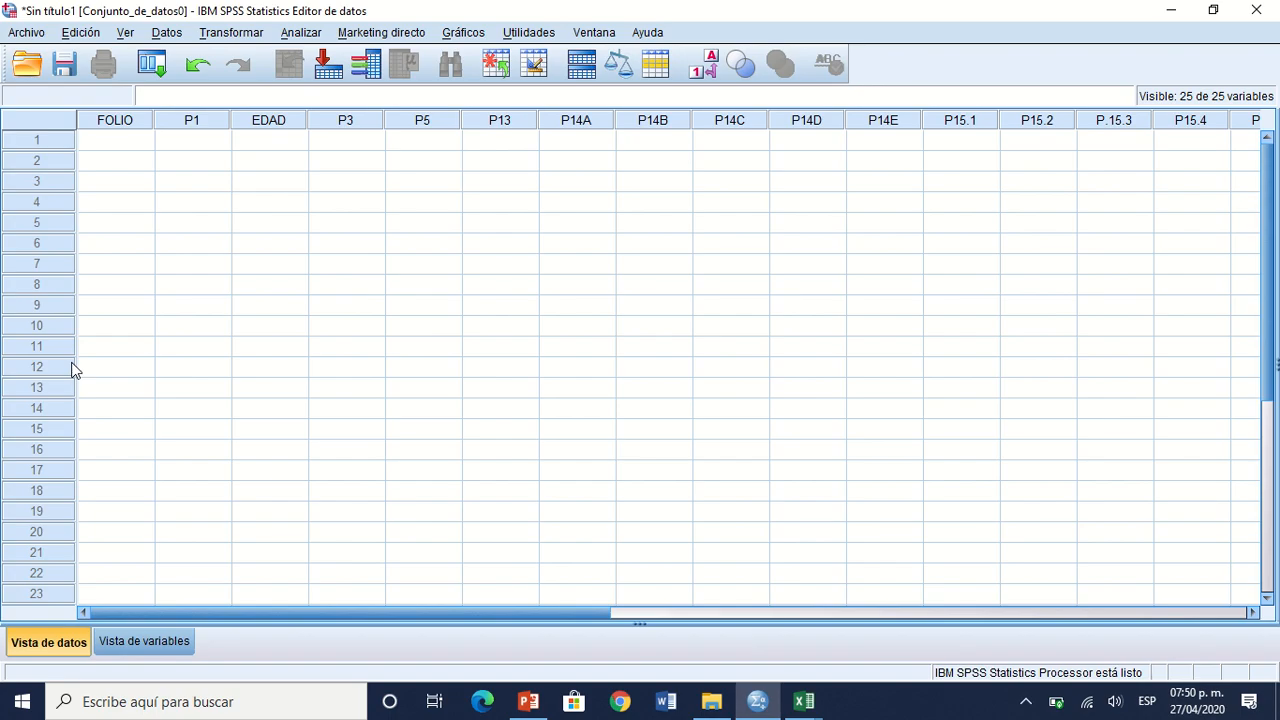
{"action": "left_click", "coordinate": [92, 147]}
{"action": "key", "text": "ctrl+v"}
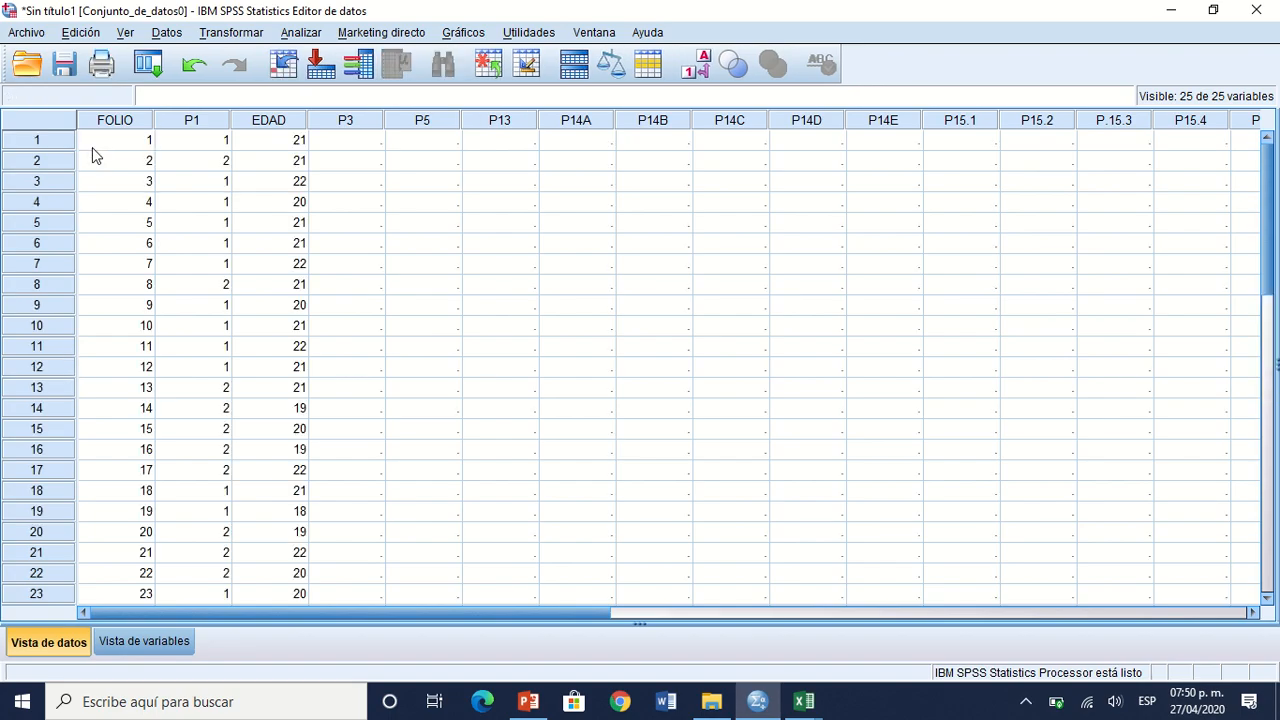
{"action": "key", "text": "alt+Tab"}
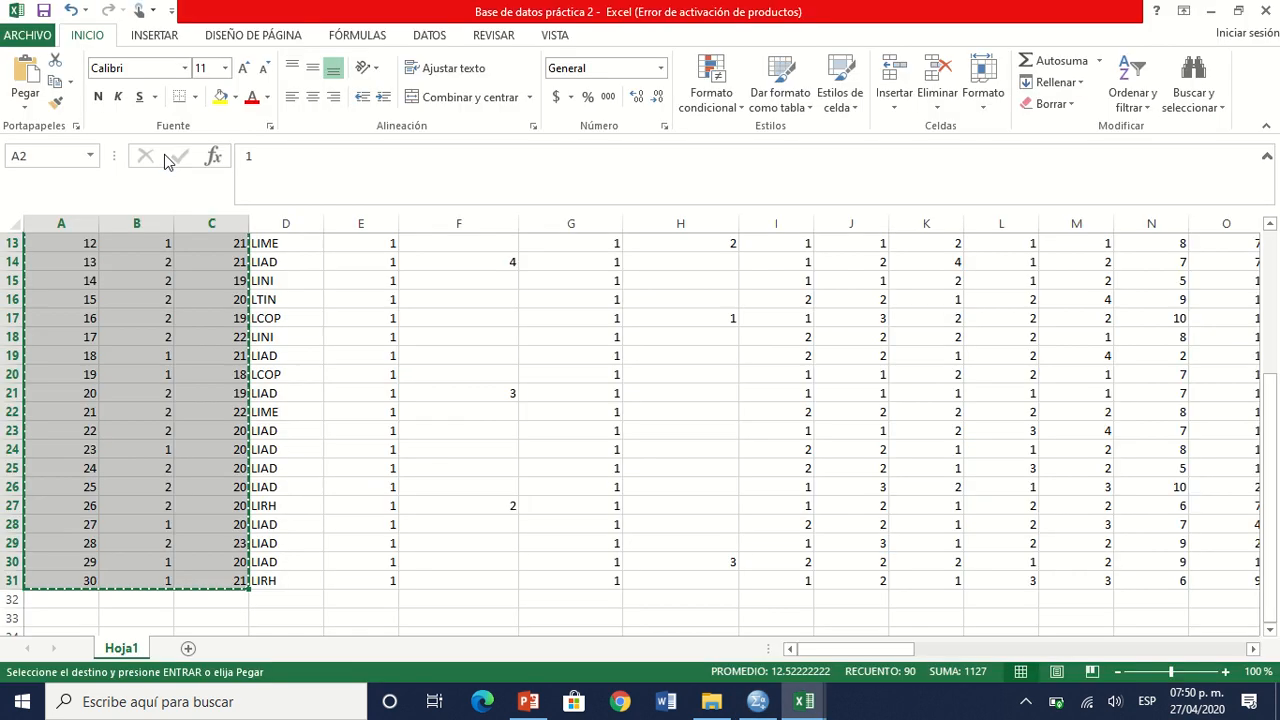
{"action": "key", "text": "alt+Tab"}
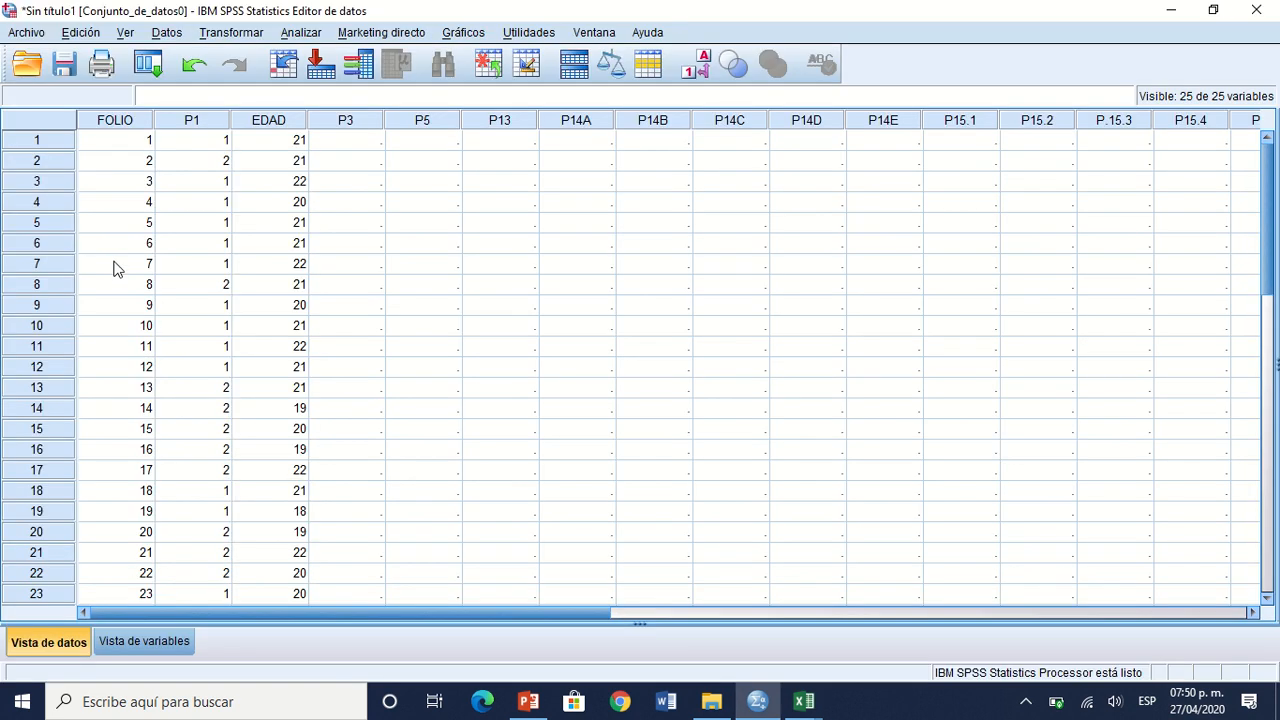
Step: Copy the whole Tienes perro column E in Excel and paste it in SPSS from the first row of P3
{"action": "key", "text": "alt+Tab"}
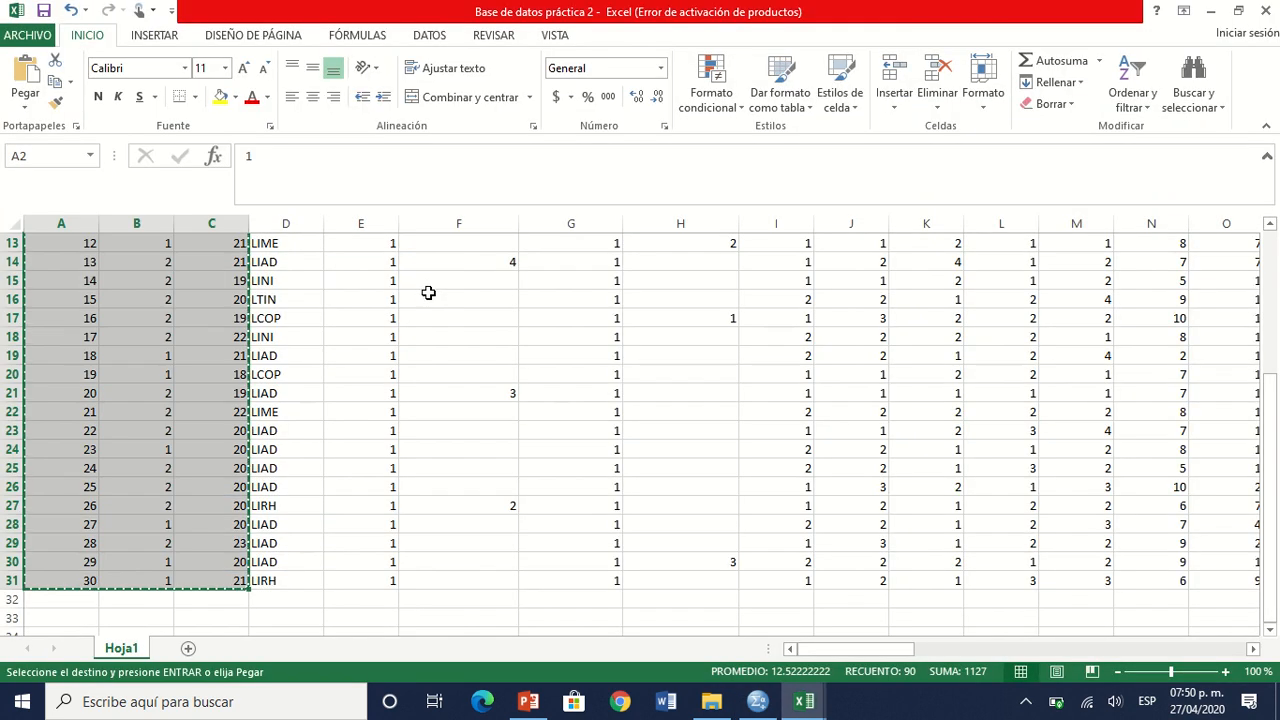
{"action": "left_click", "coordinate": [385, 227]}
{"action": "key", "text": "ctrl+c"}
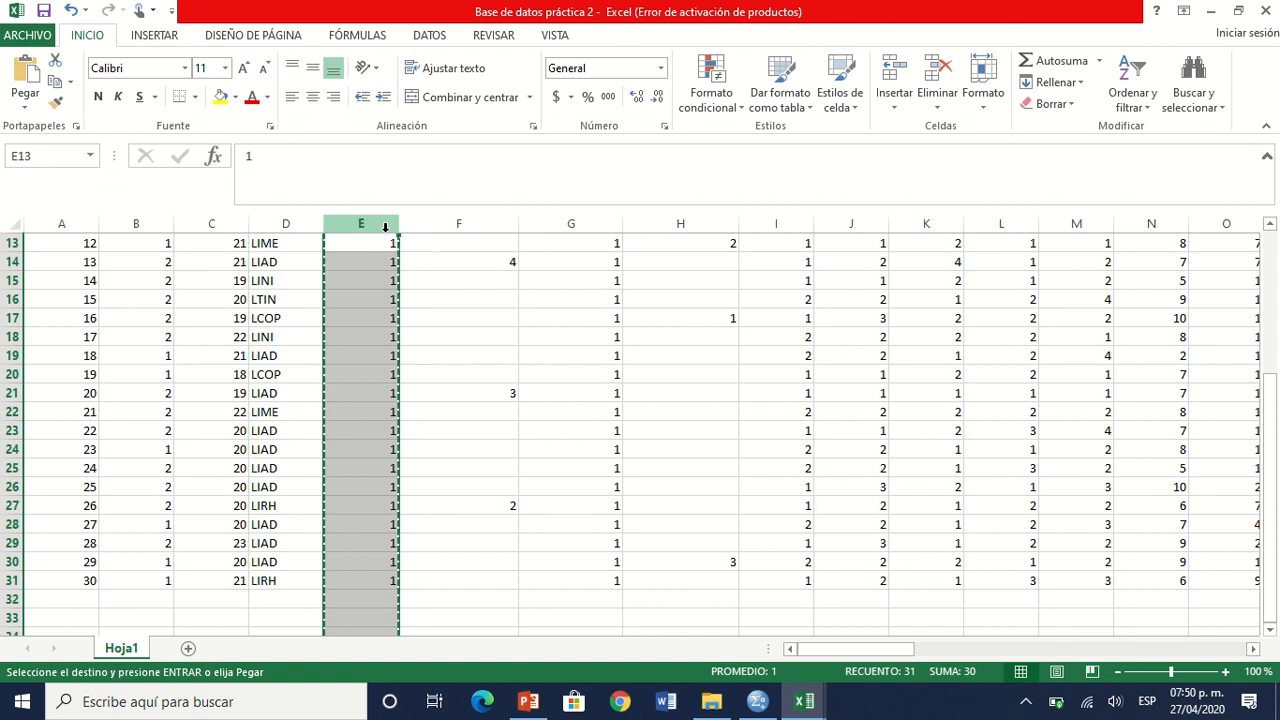
{"action": "key", "text": "alt+Tab"}
{"action": "left_click", "coordinate": [365, 162]}
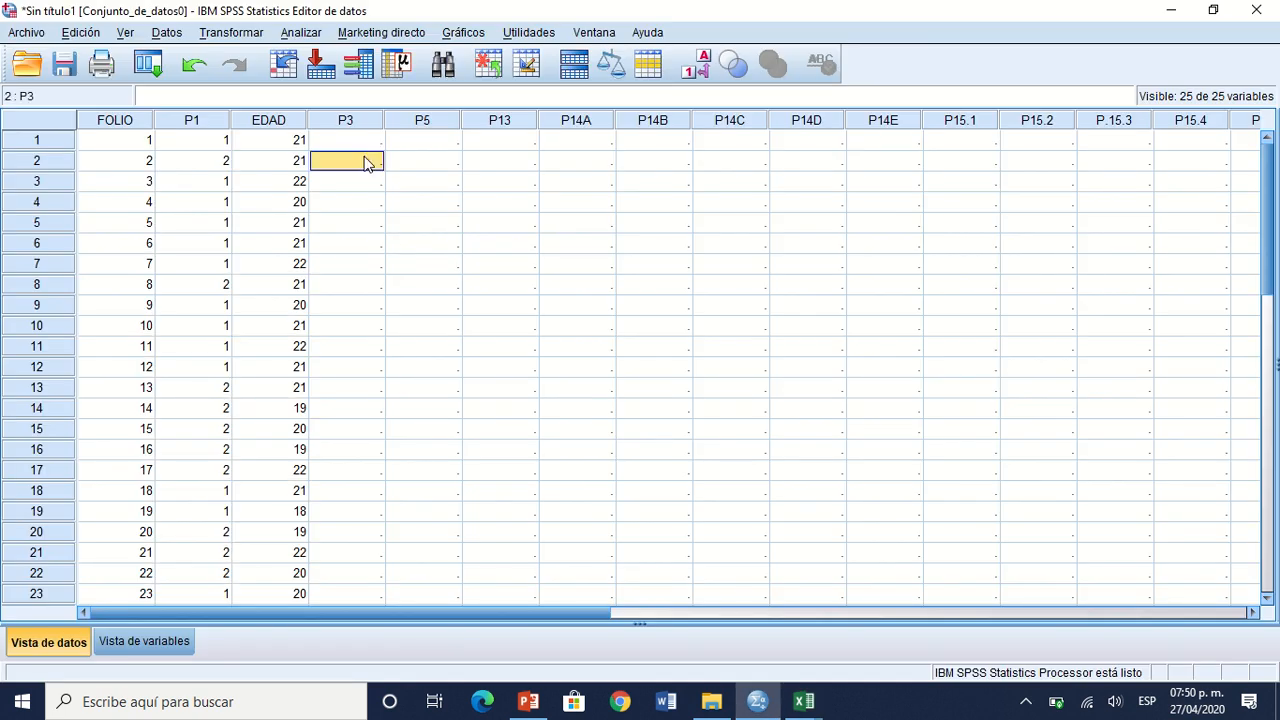
{"action": "left_click", "coordinate": [357, 142]}
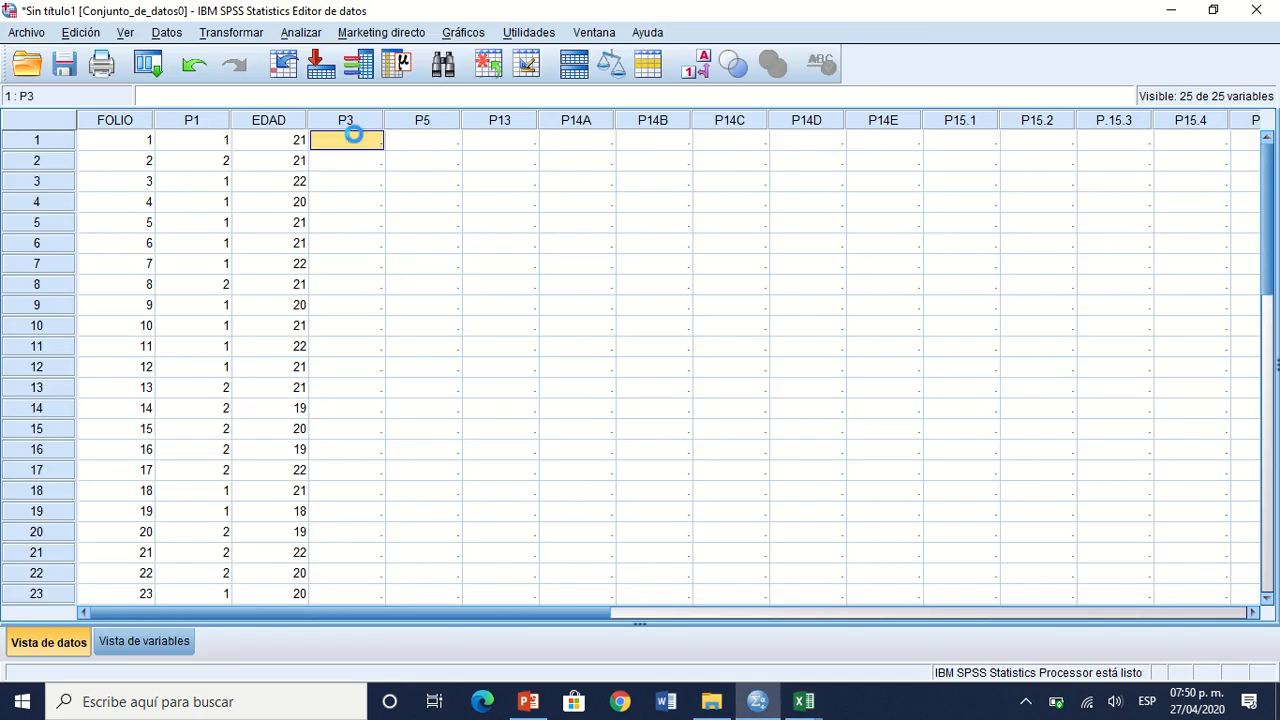
{"action": "key", "text": "ctrl+v"}
Step: Display value labels in the data view and change the first record of P3 to 1 (SÍ)
{"action": "left_click", "coordinate": [146, 161]}
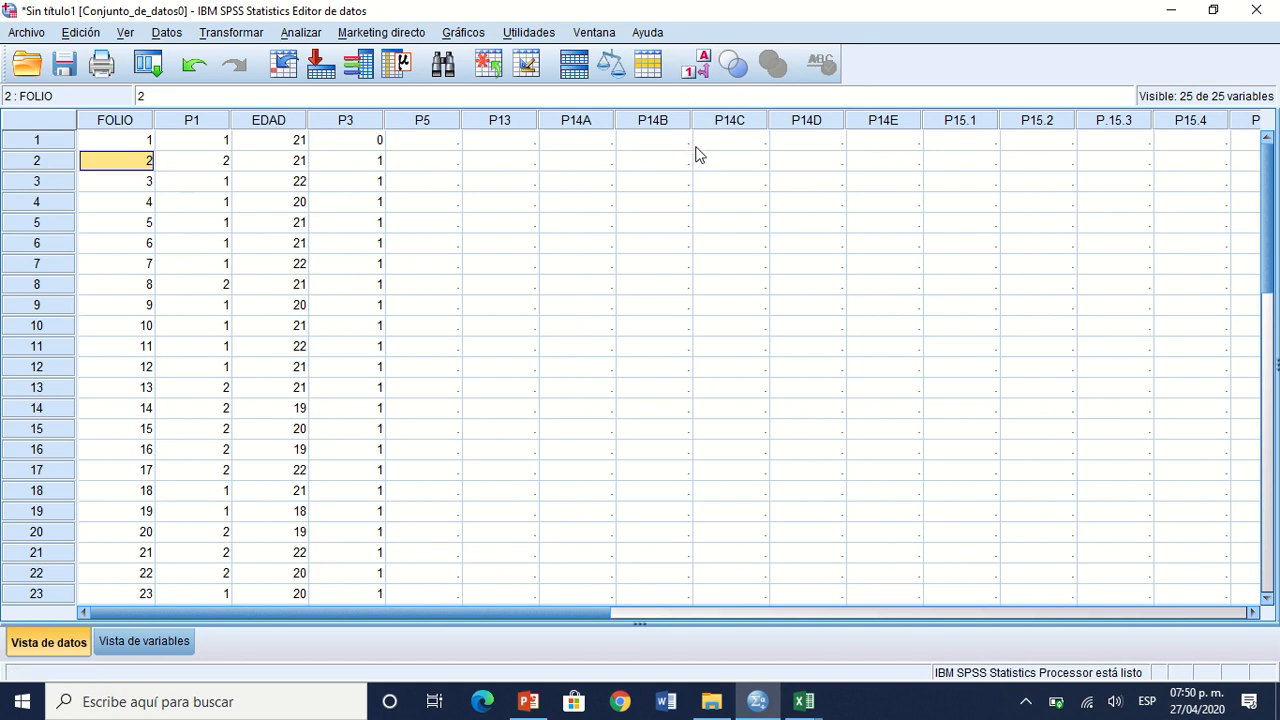
{"action": "left_click", "coordinate": [705, 74]}
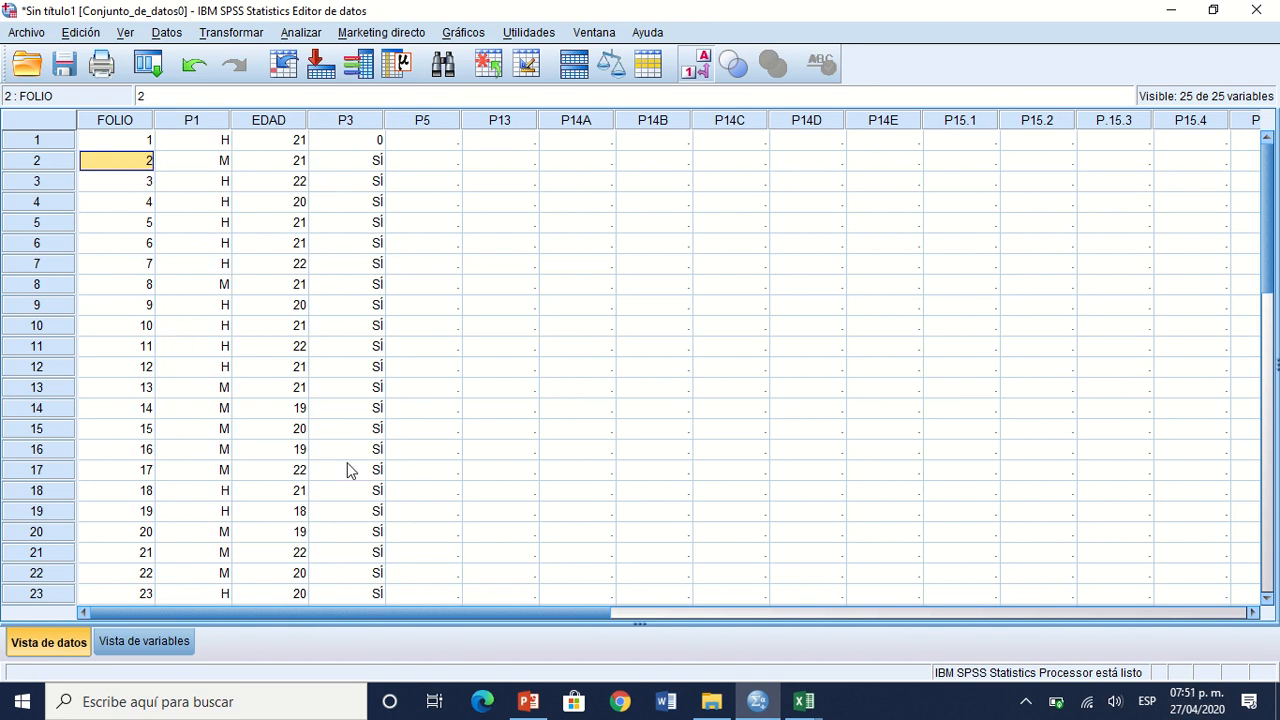
{"action": "left_click", "coordinate": [372, 139]}
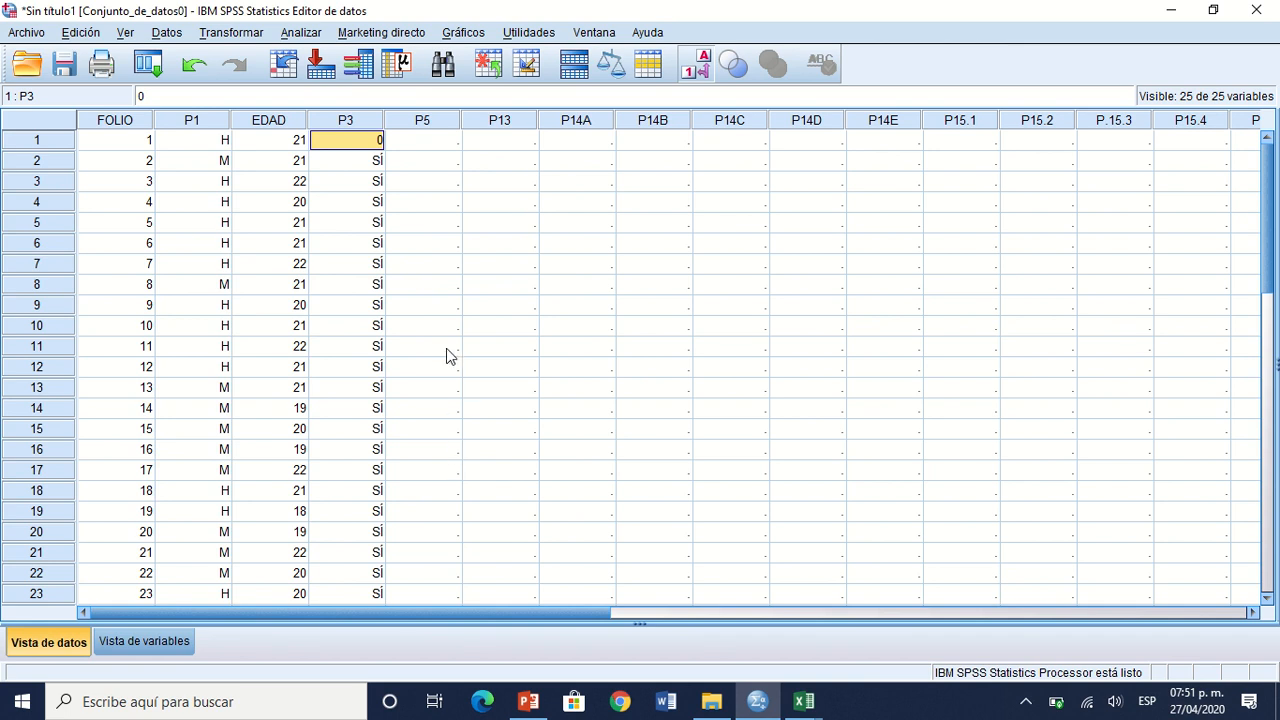
{"action": "double_click", "coordinate": [370, 147]}
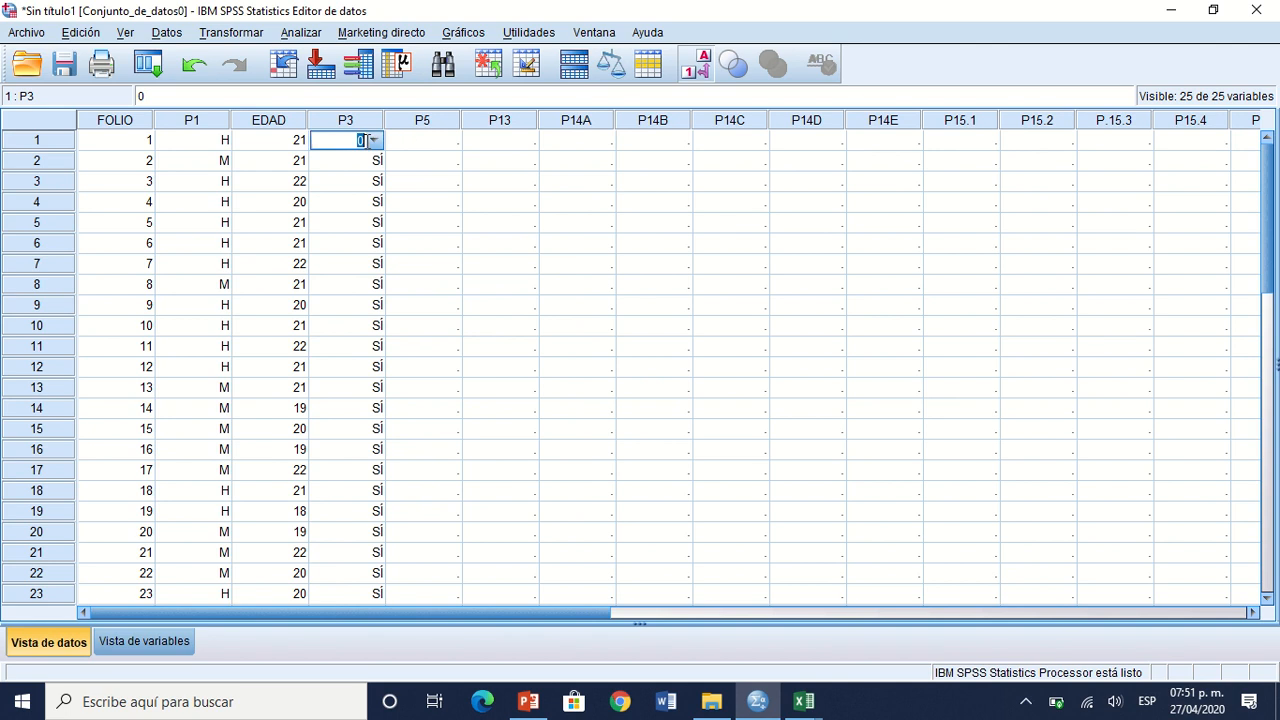
{"action": "left_click", "coordinate": [398, 222]}
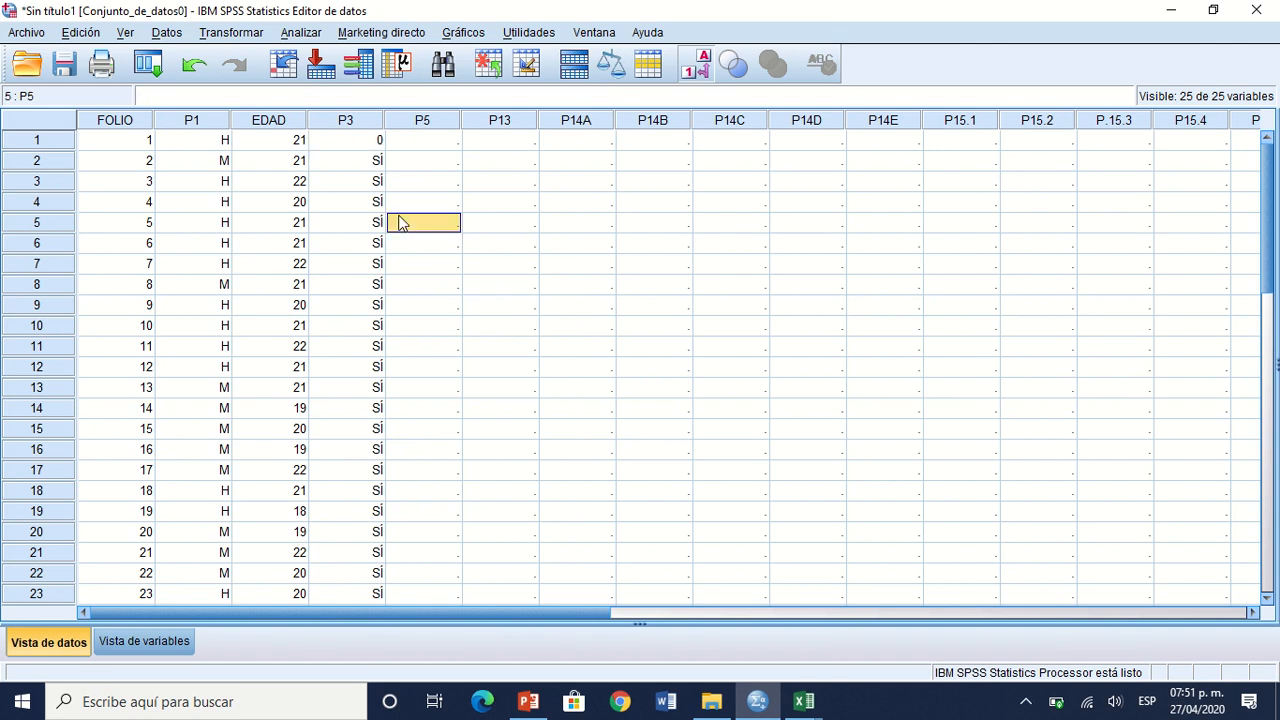
{"action": "left_click", "coordinate": [374, 146]}
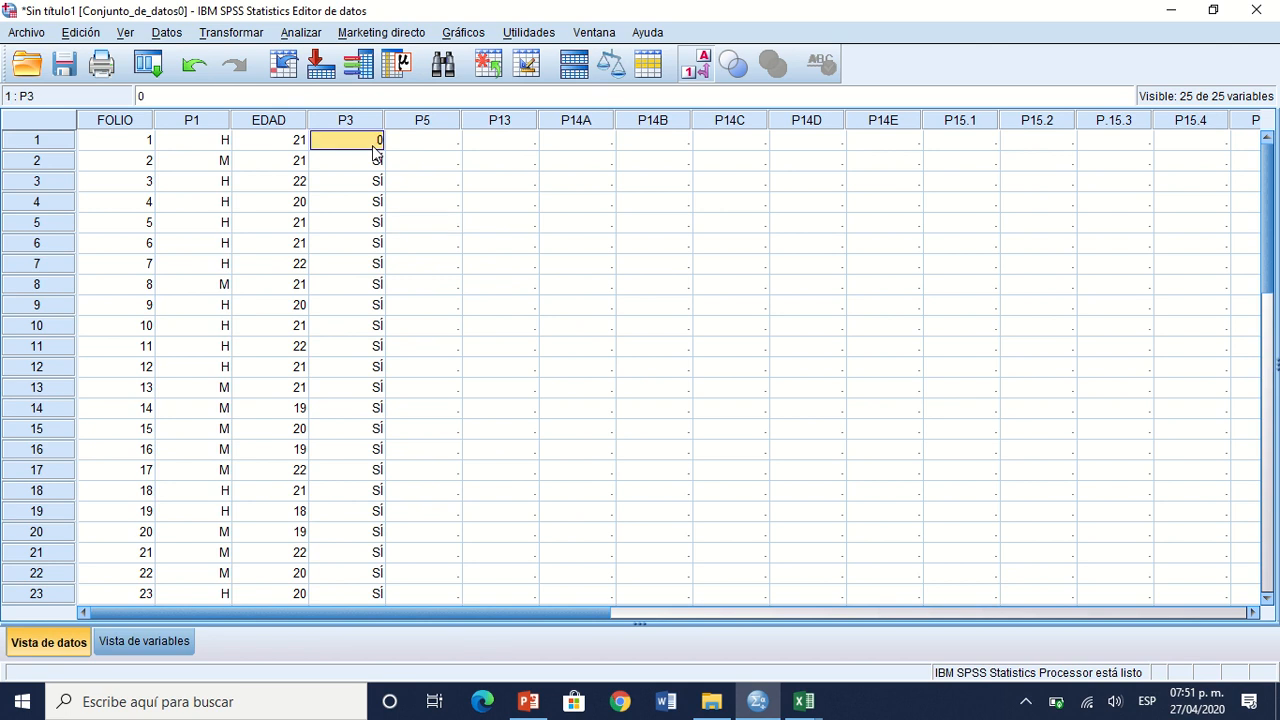
{"action": "left_click", "coordinate": [372, 146]}
{"action": "left_click", "coordinate": [372, 146]}
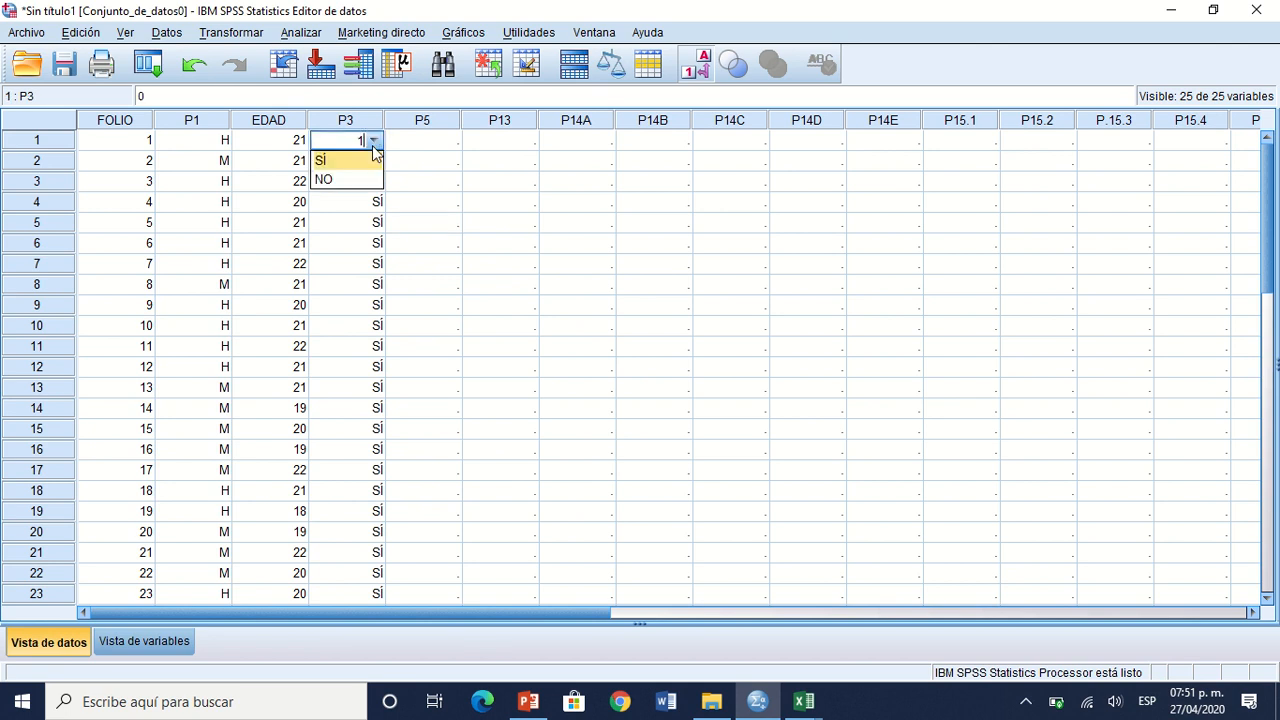
{"action": "left_click", "coordinate": [372, 146]}
{"action": "key", "text": "Return"}
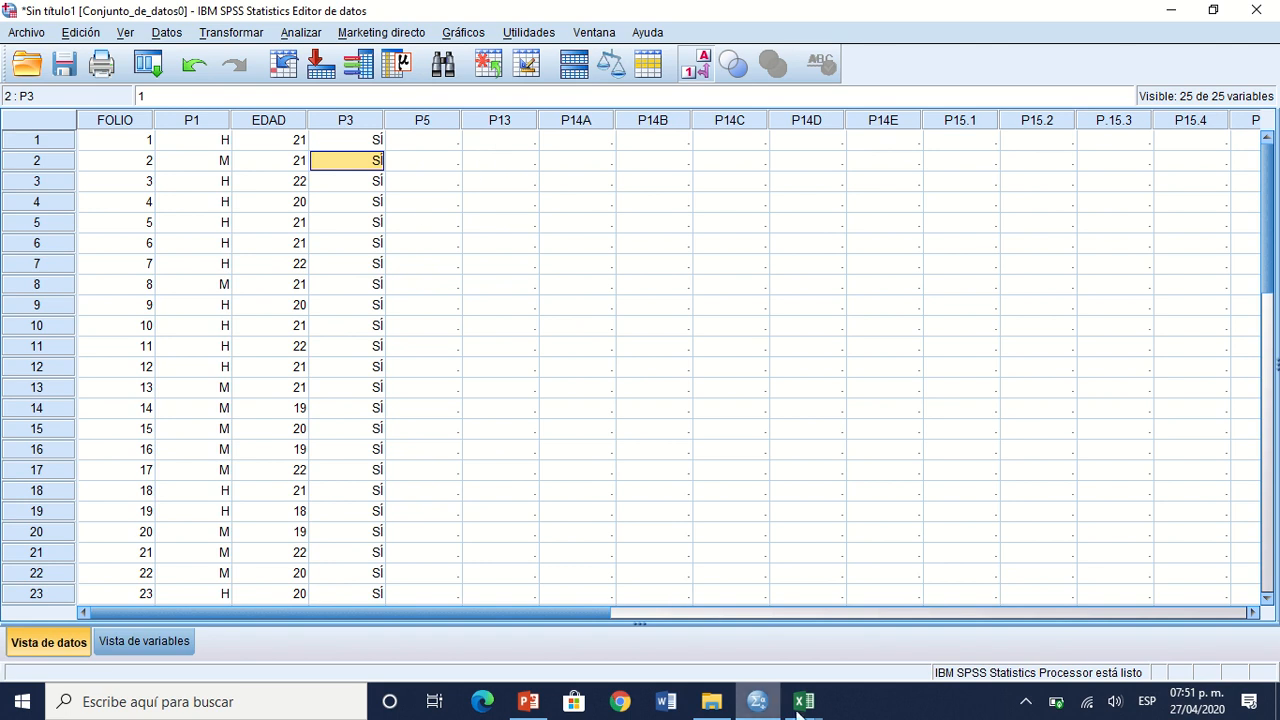
Step: Copy the whole column G from the Excel workbook Base de datos práctica 2 and paste it in SPSS from the first row of P5
{"action": "mouse_move", "coordinate": [803, 714]}
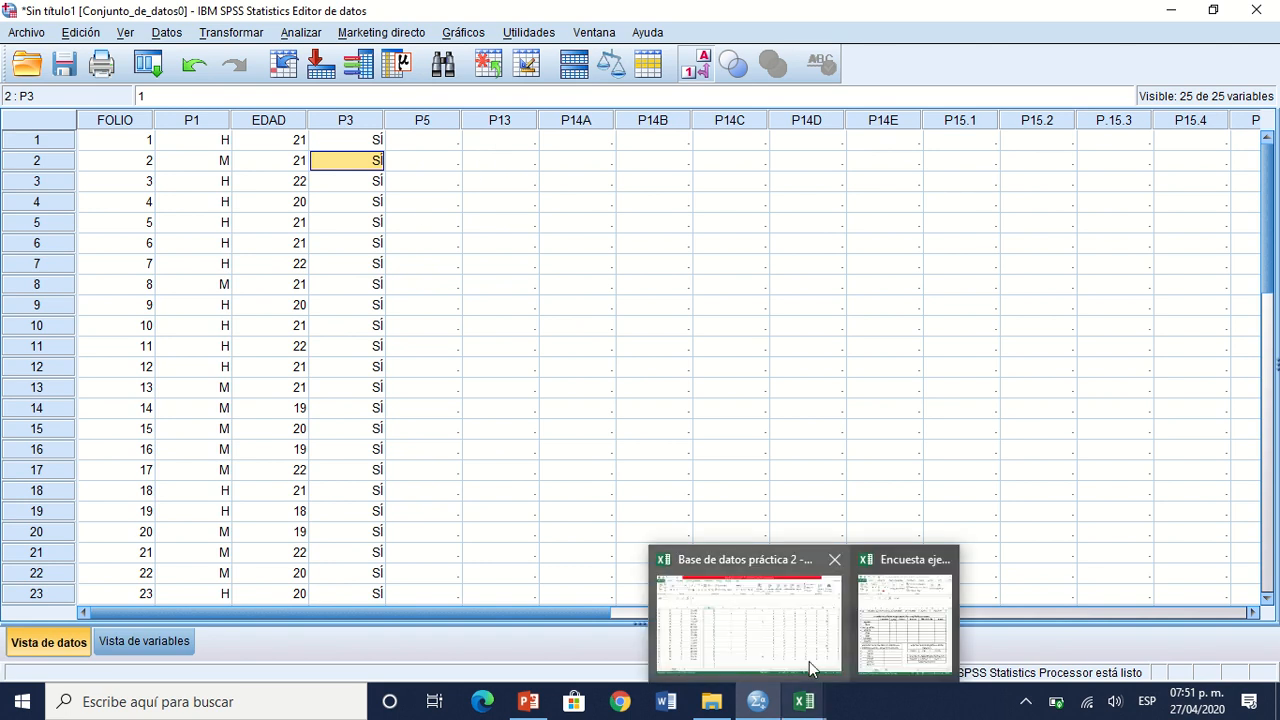
{"action": "left_click", "coordinate": [760, 631]}
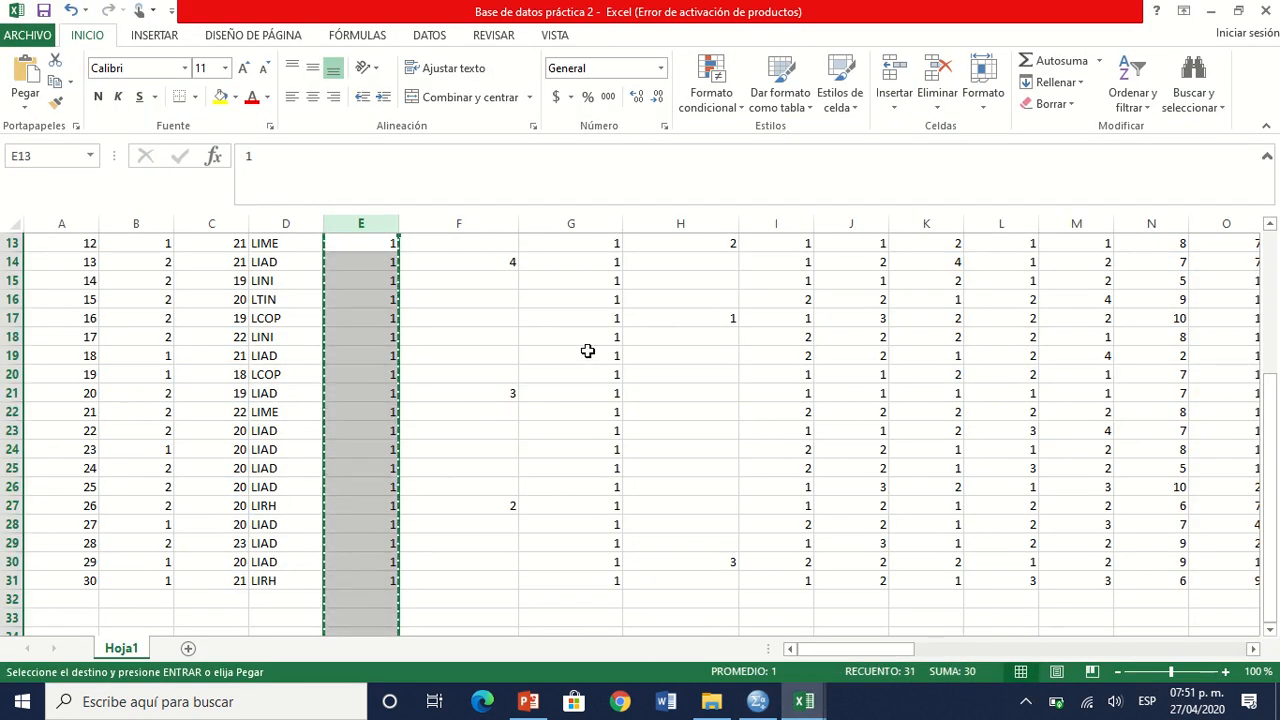
{"action": "left_click", "coordinate": [561, 222]}
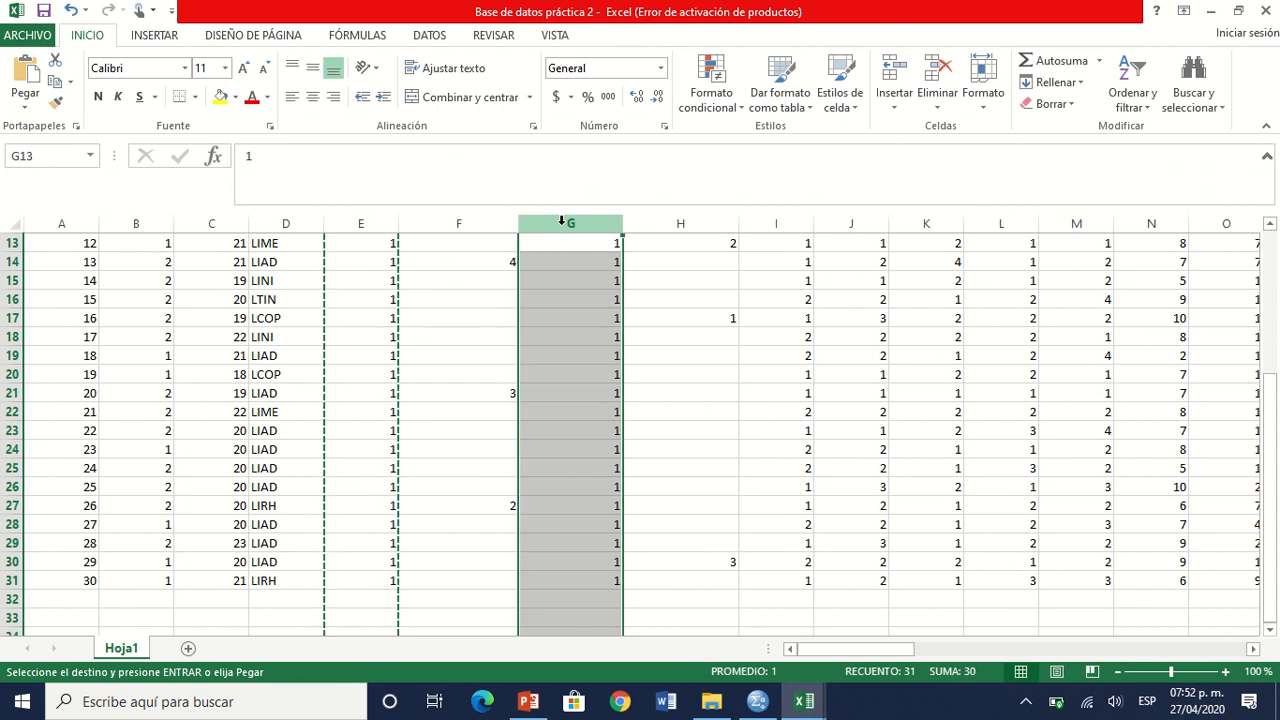
{"action": "key", "text": "ctrl+c"}
{"action": "key", "text": "alt+Tab"}
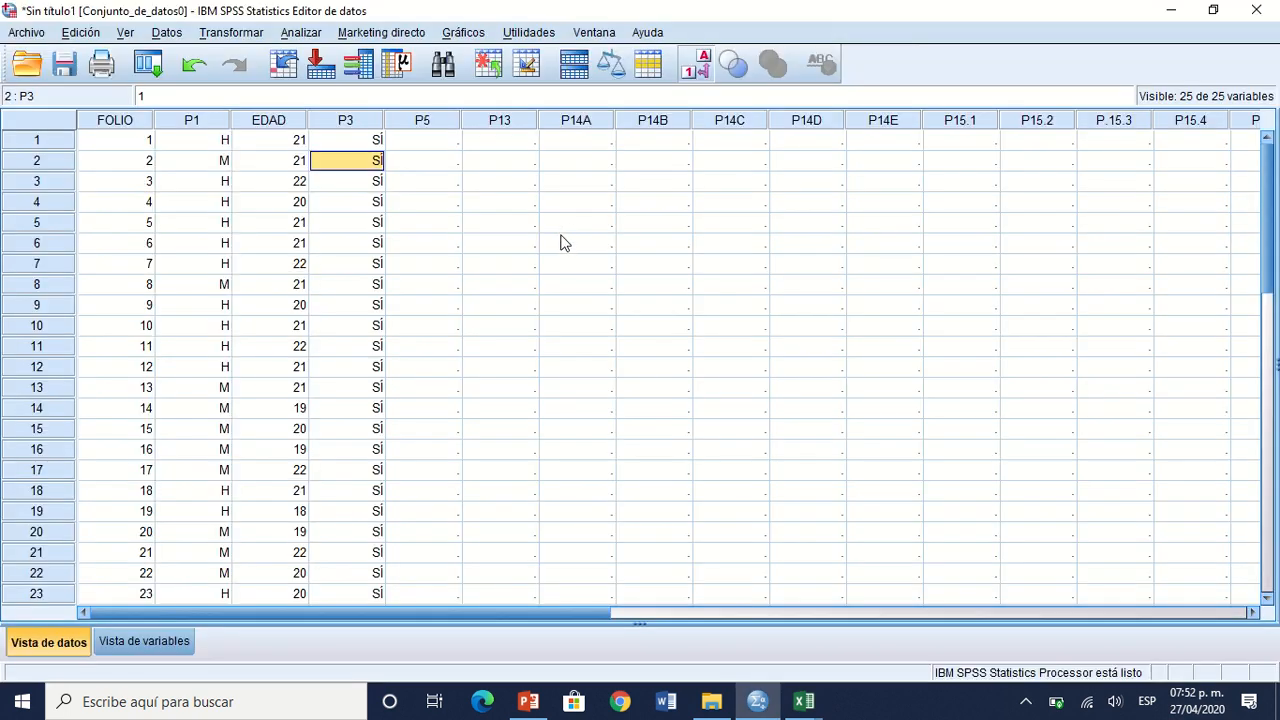
{"action": "left_click", "coordinate": [458, 141]}
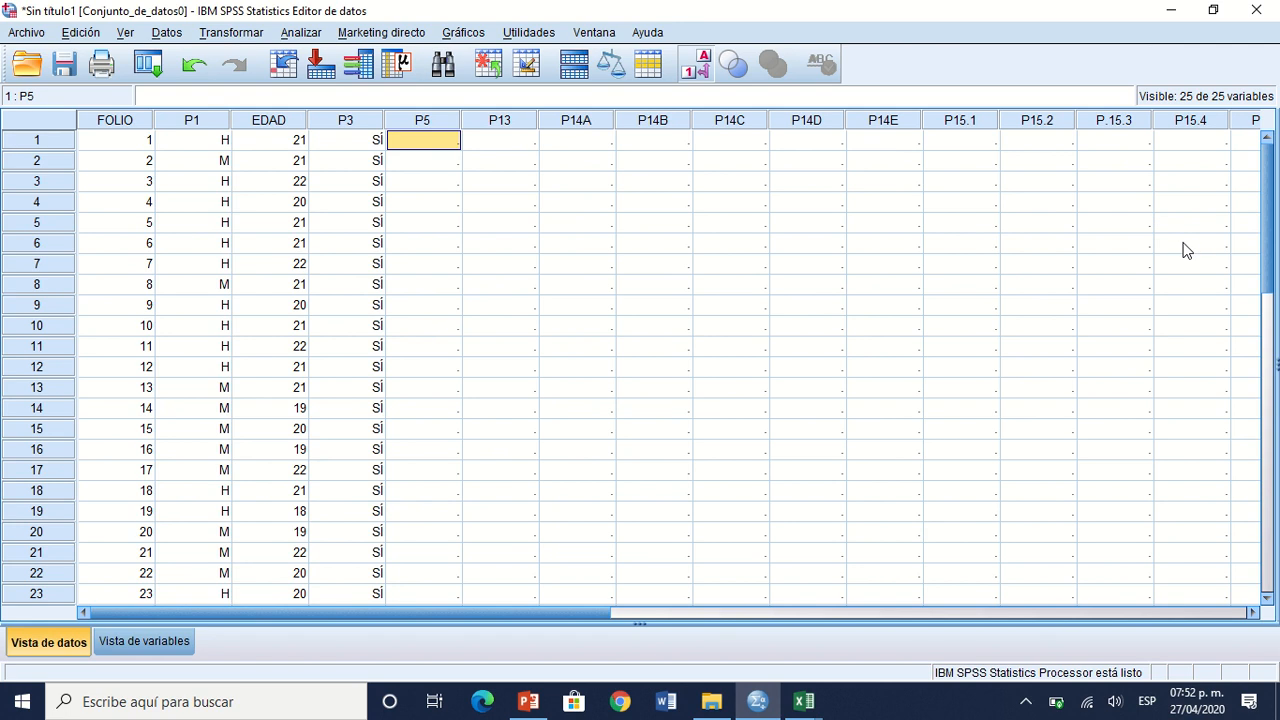
{"action": "key", "text": "ctrl+v"}
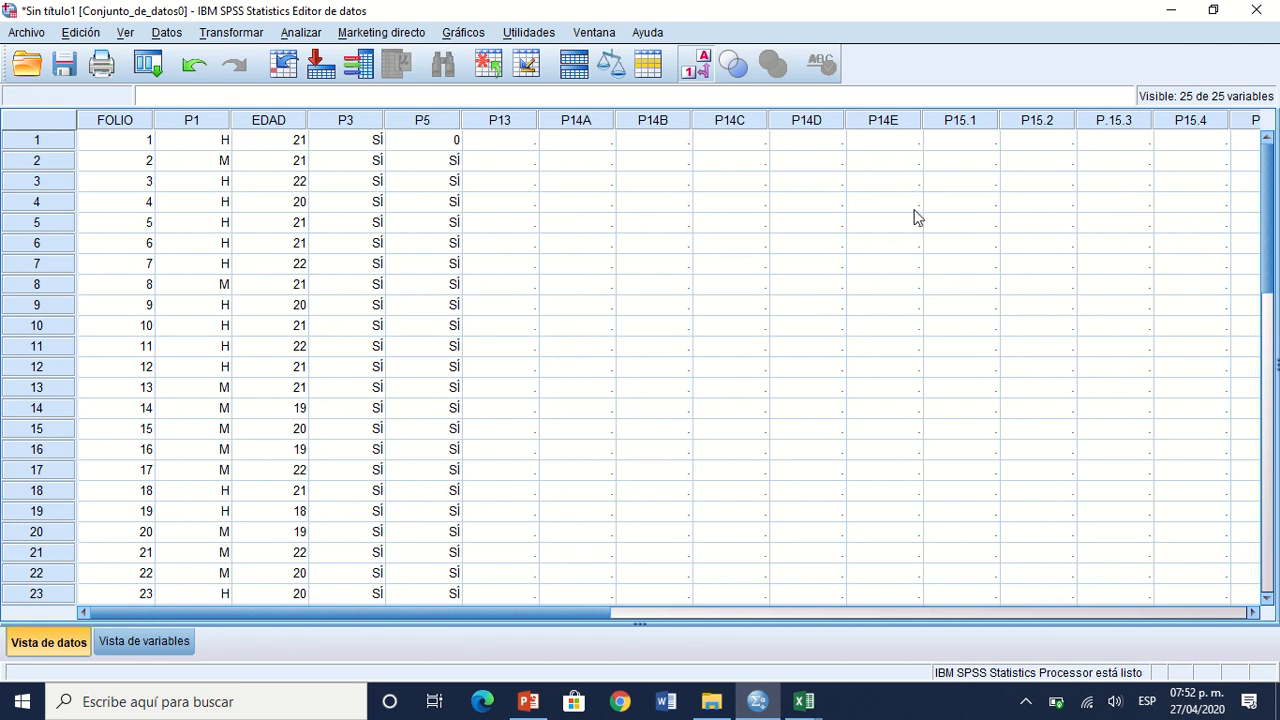
Step: Change the first record of P5 to 1 (SÍ) in the data view
{"action": "left_click", "coordinate": [520, 159]}
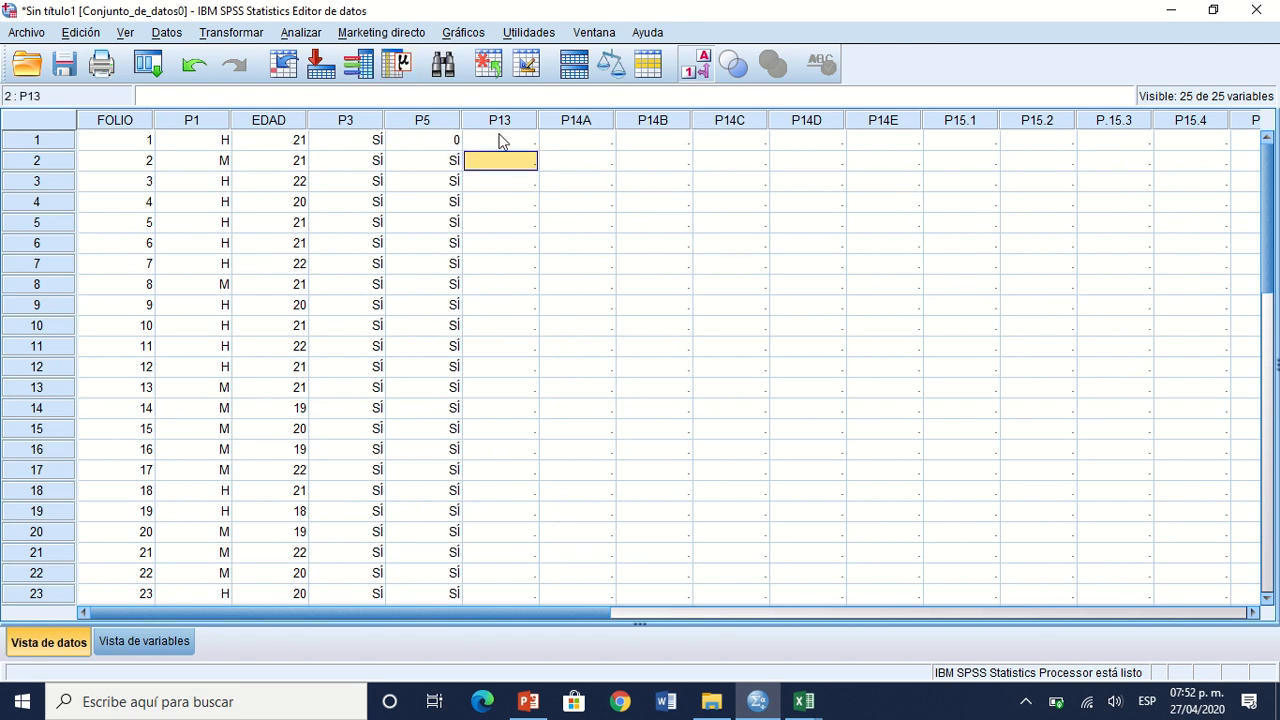
{"action": "left_click", "coordinate": [455, 138]}
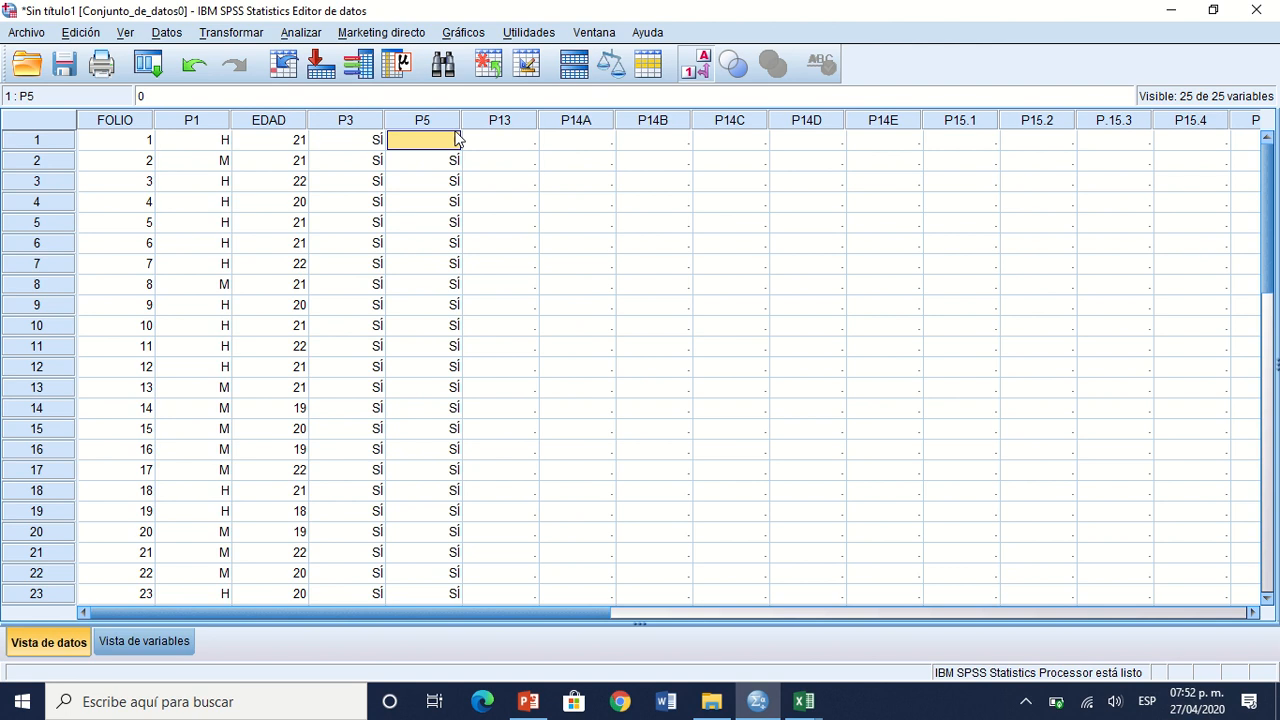
{"action": "type", "text": "1"}
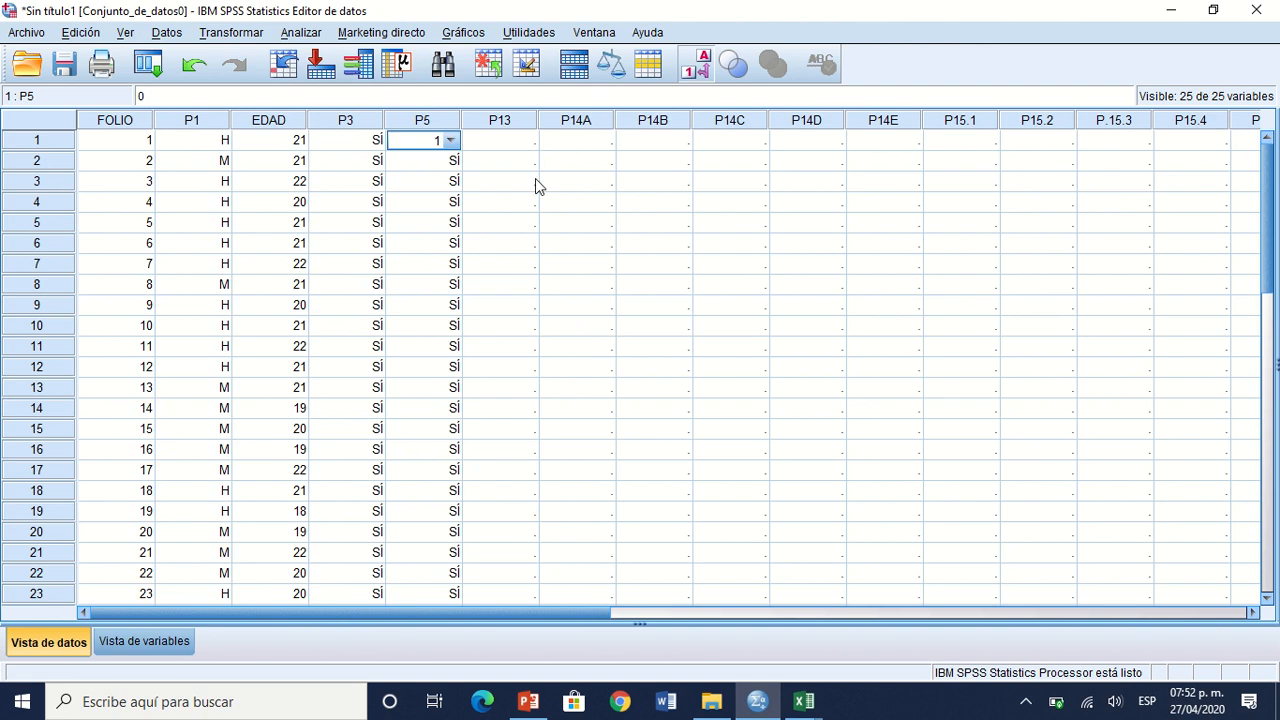
{"action": "left_click", "coordinate": [535, 179]}
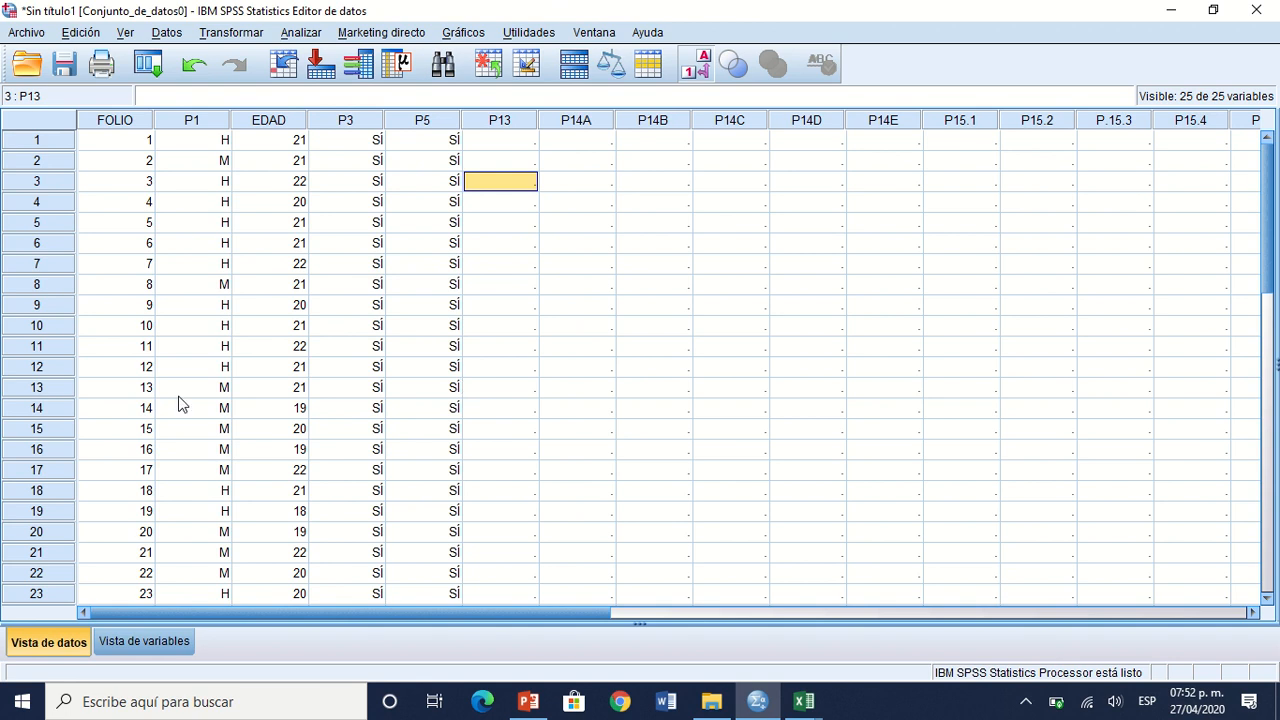
Step: Save the dataset in Documents as PRACTICA 1 SPSS_ APELLIDOS.sav, replacing the existing file
{"action": "left_click", "coordinate": [27, 33]}
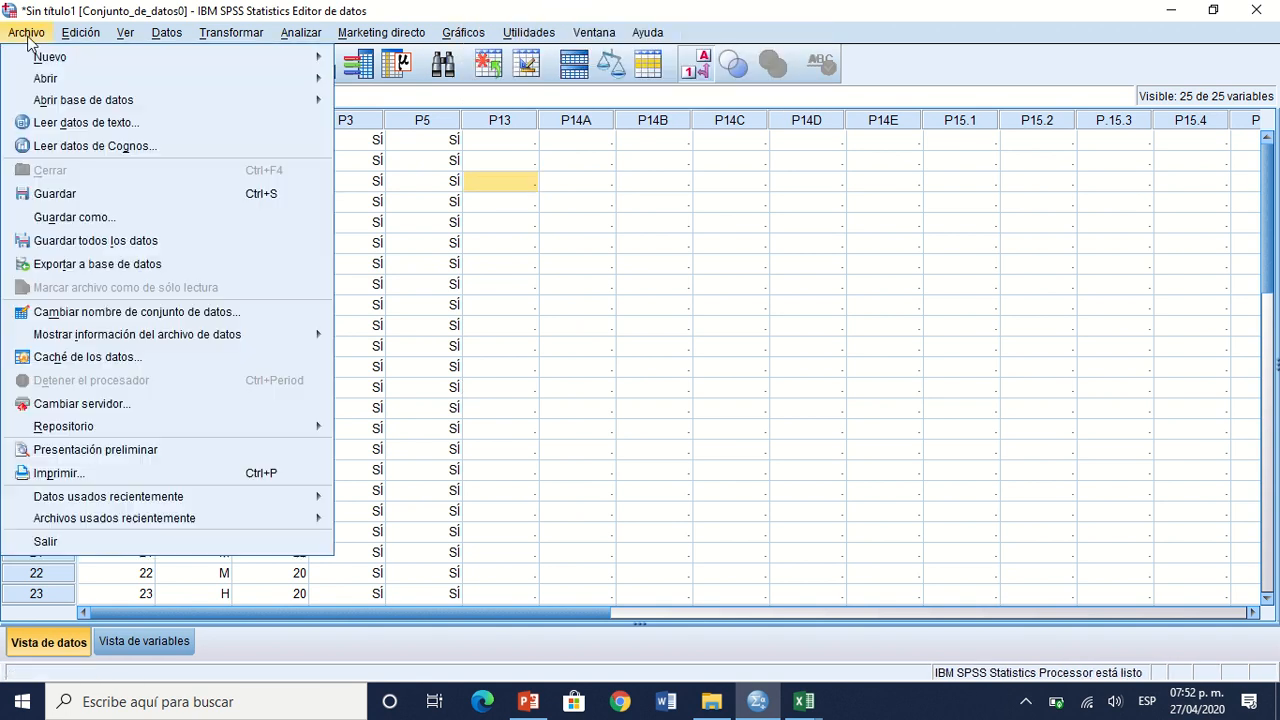
{"action": "left_click", "coordinate": [153, 226]}
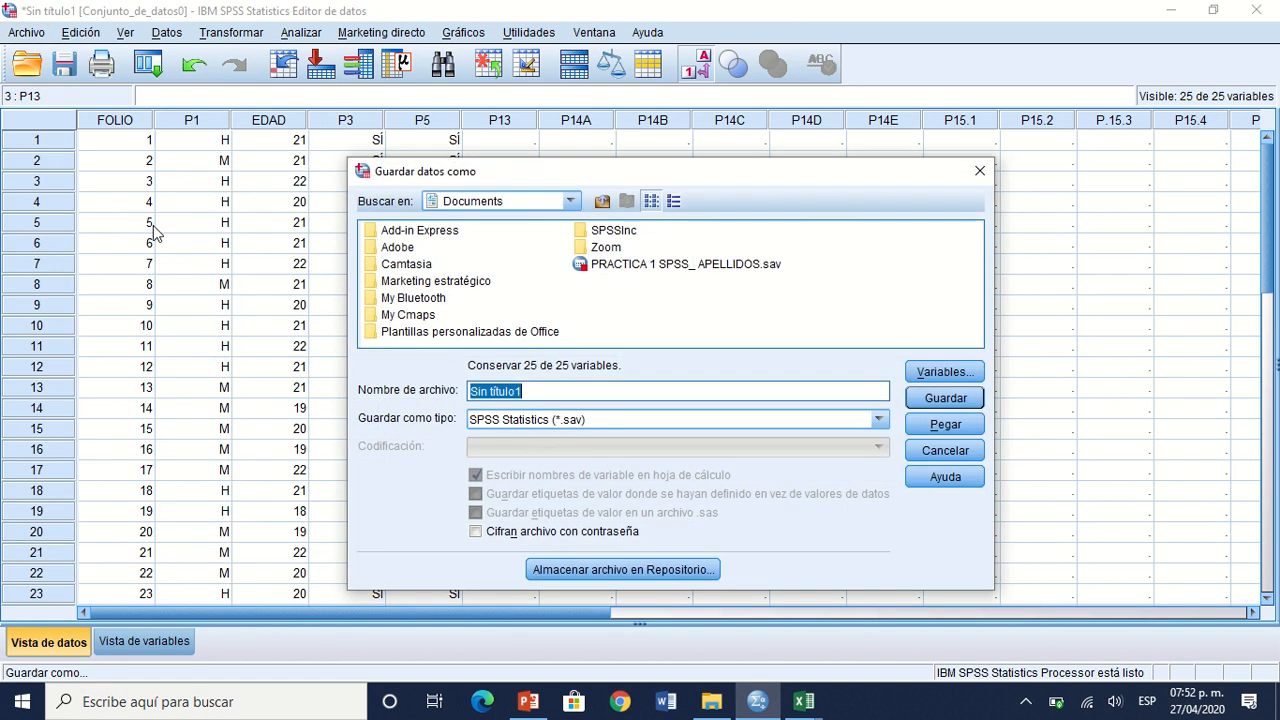
{"action": "left_click", "coordinate": [705, 263]}
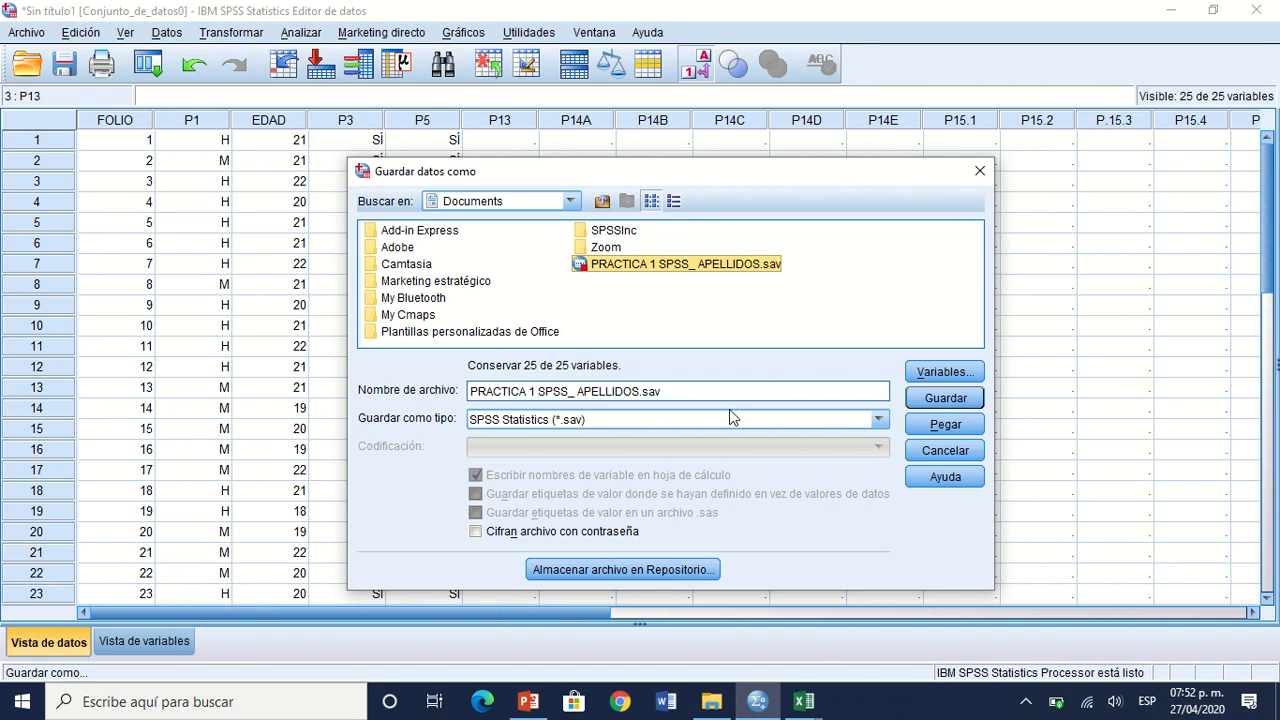
{"action": "left_click", "coordinate": [972, 411]}
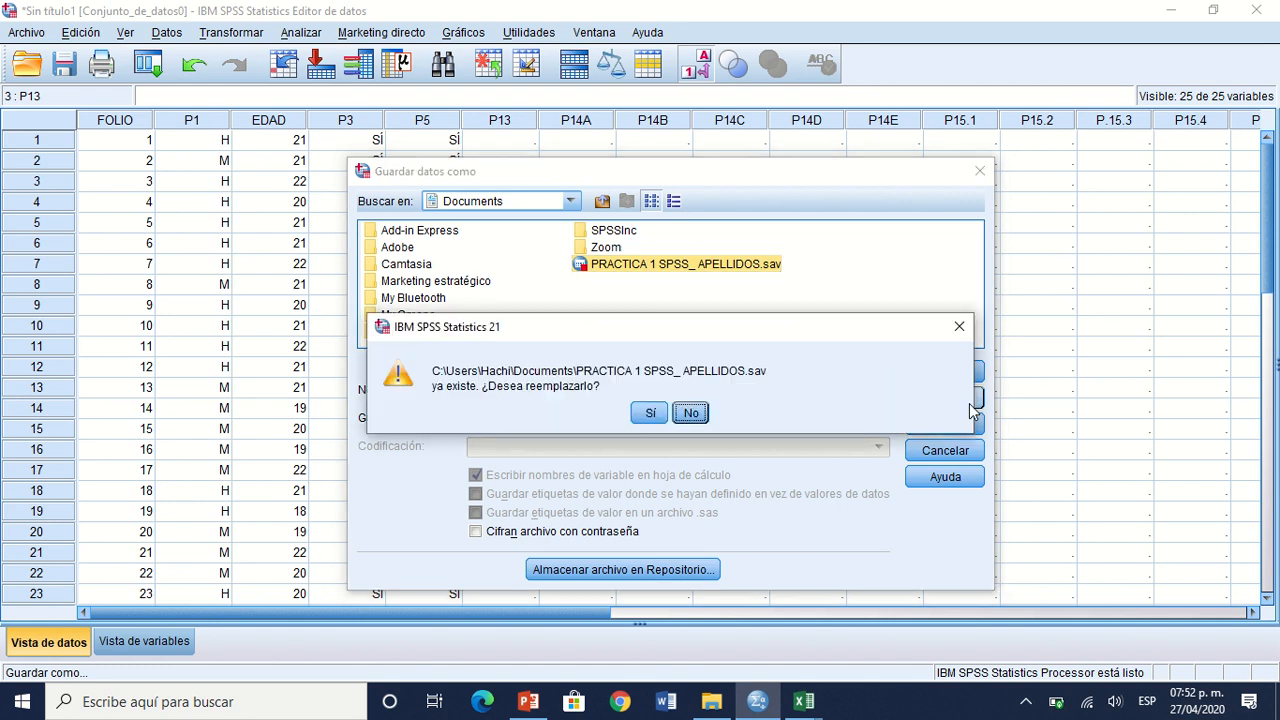
{"action": "left_click", "coordinate": [651, 412]}
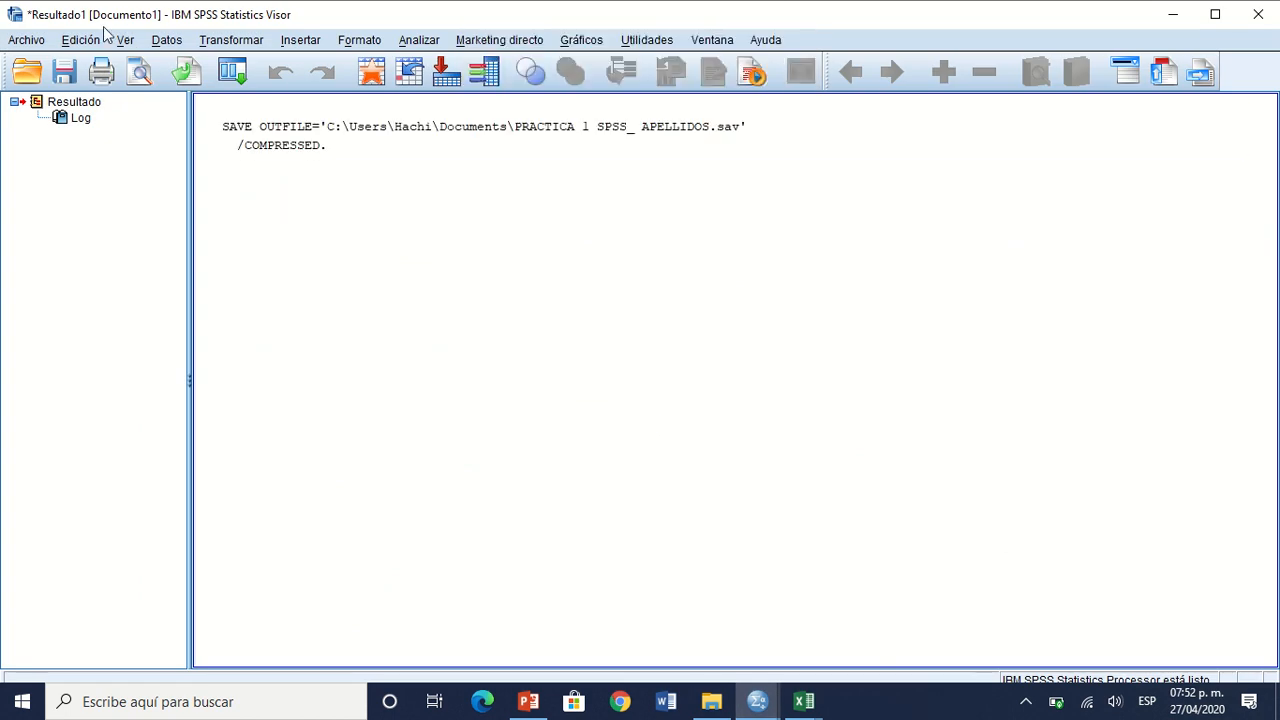
Step: Close the results viewer without saving its contents, and exit SPSS Statistics by closing the data editor
{"action": "left_click", "coordinate": [742, 138]}
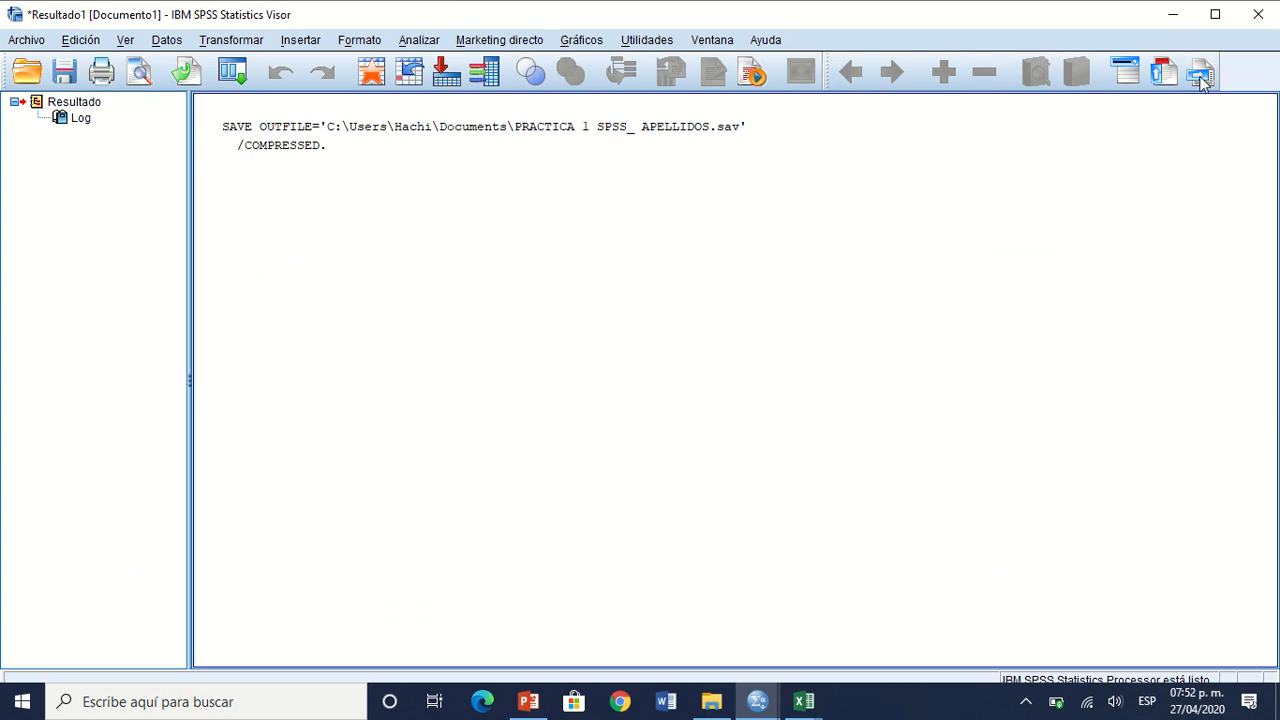
{"action": "left_click", "coordinate": [1261, 25]}
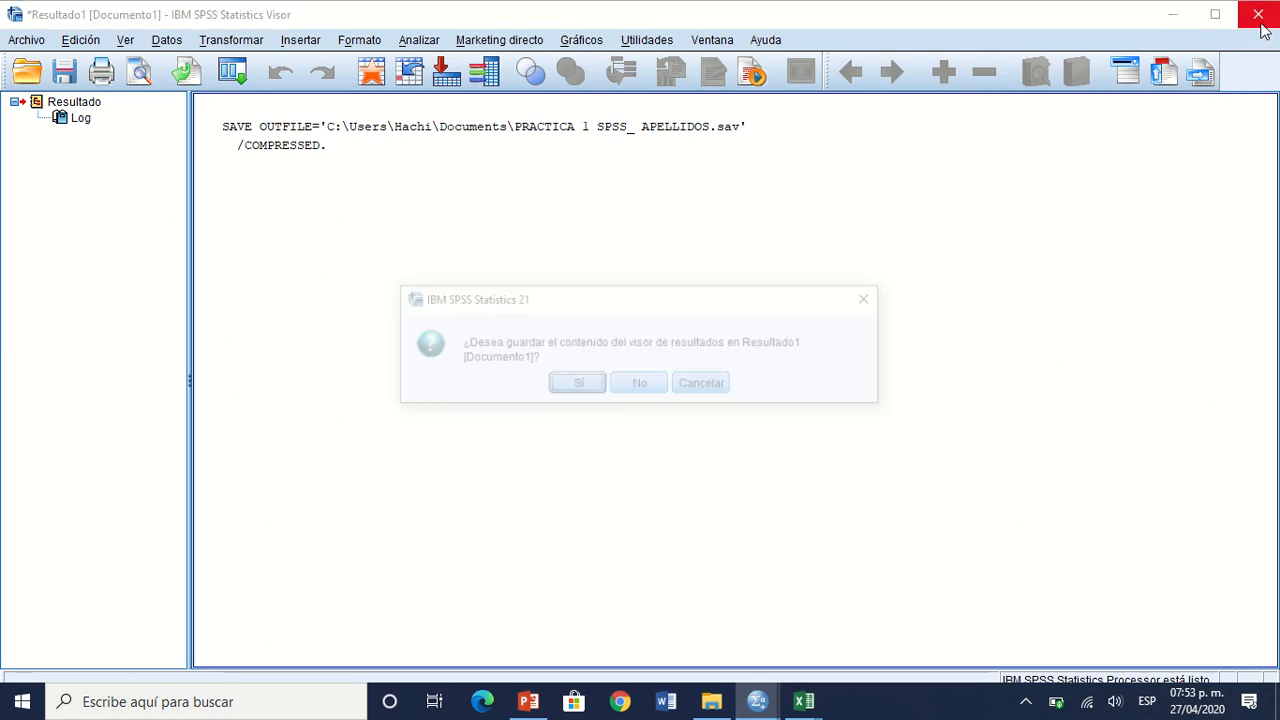
{"action": "left_click", "coordinate": [640, 385]}
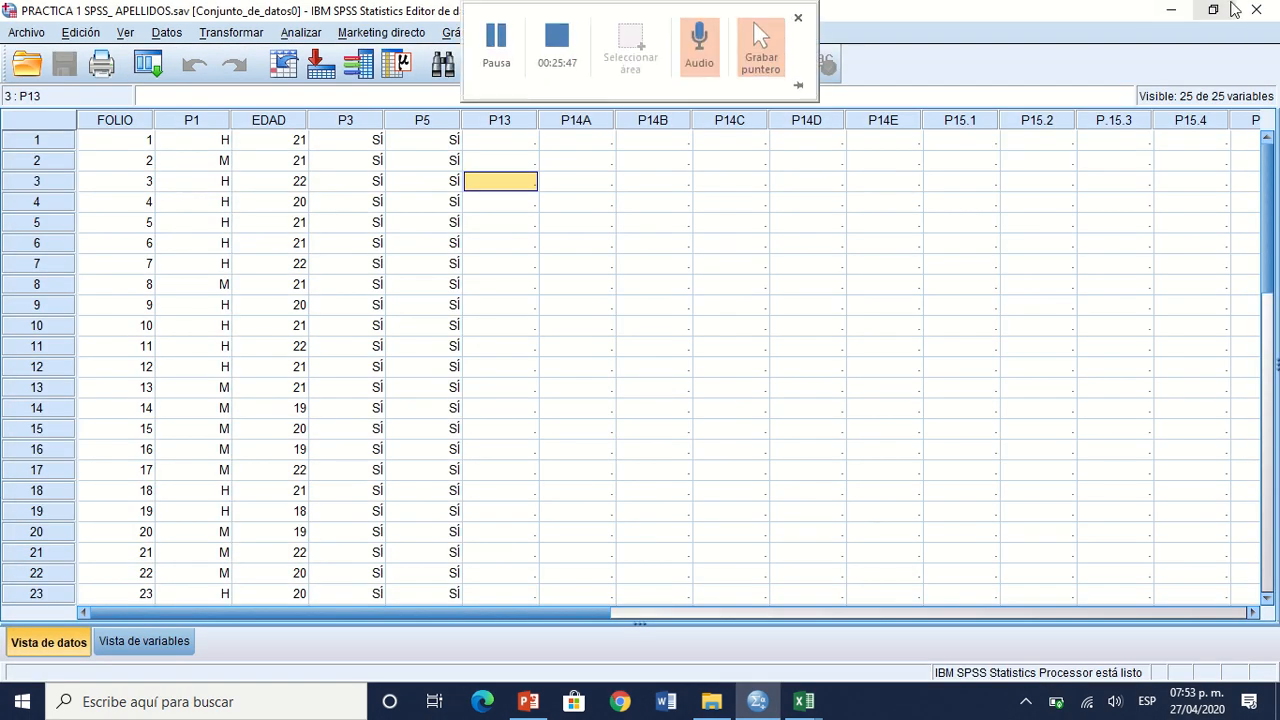
{"action": "left_click", "coordinate": [1273, 6]}
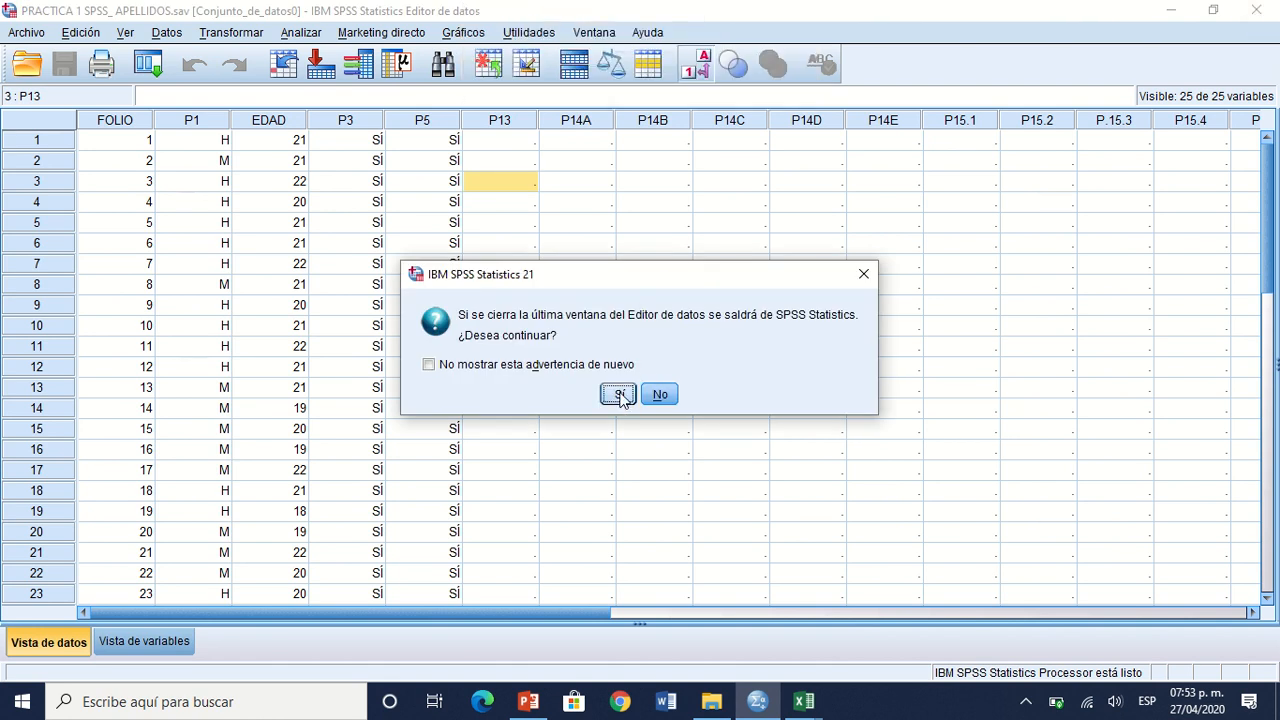
{"action": "left_click", "coordinate": [618, 394]}
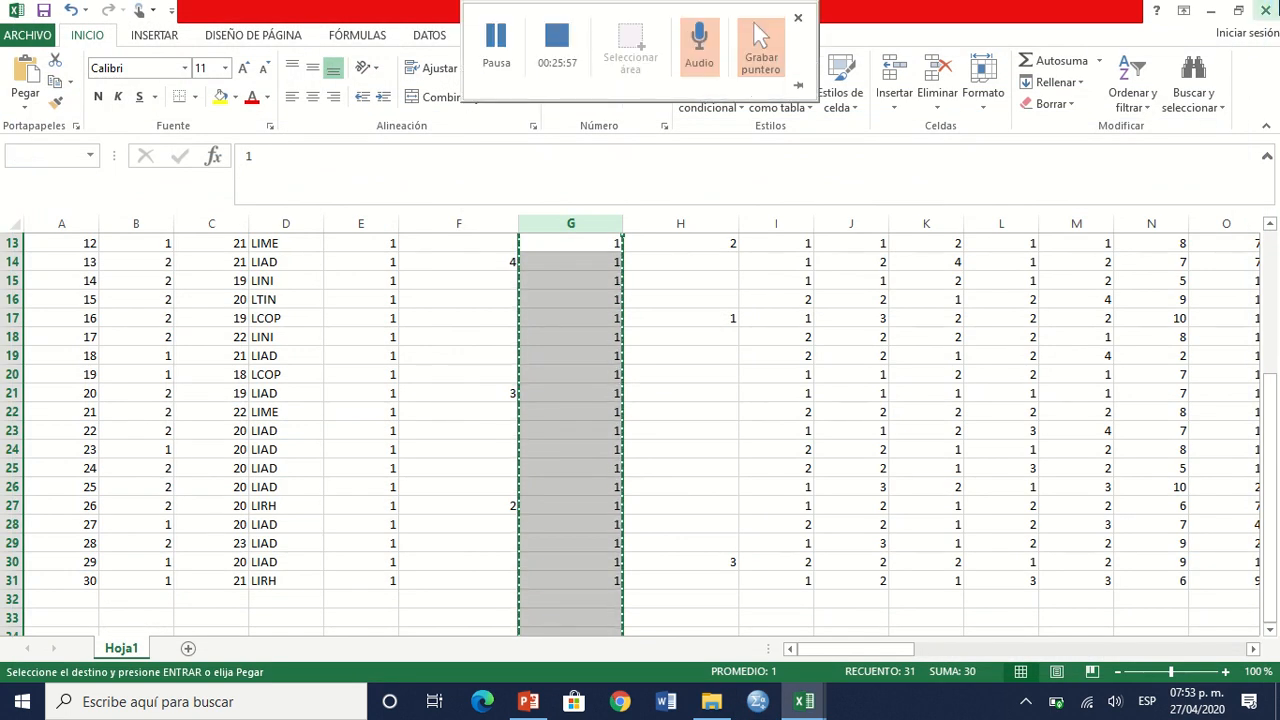
Step: Close the Base de datos práctica 2 and Encuesta ejemplo workbooks, discarding the changes to Encuesta ejemplo, and close File Explorer
{"action": "left_click", "coordinate": [1267, 10]}
{"action": "left_click", "coordinate": [643, 409]}
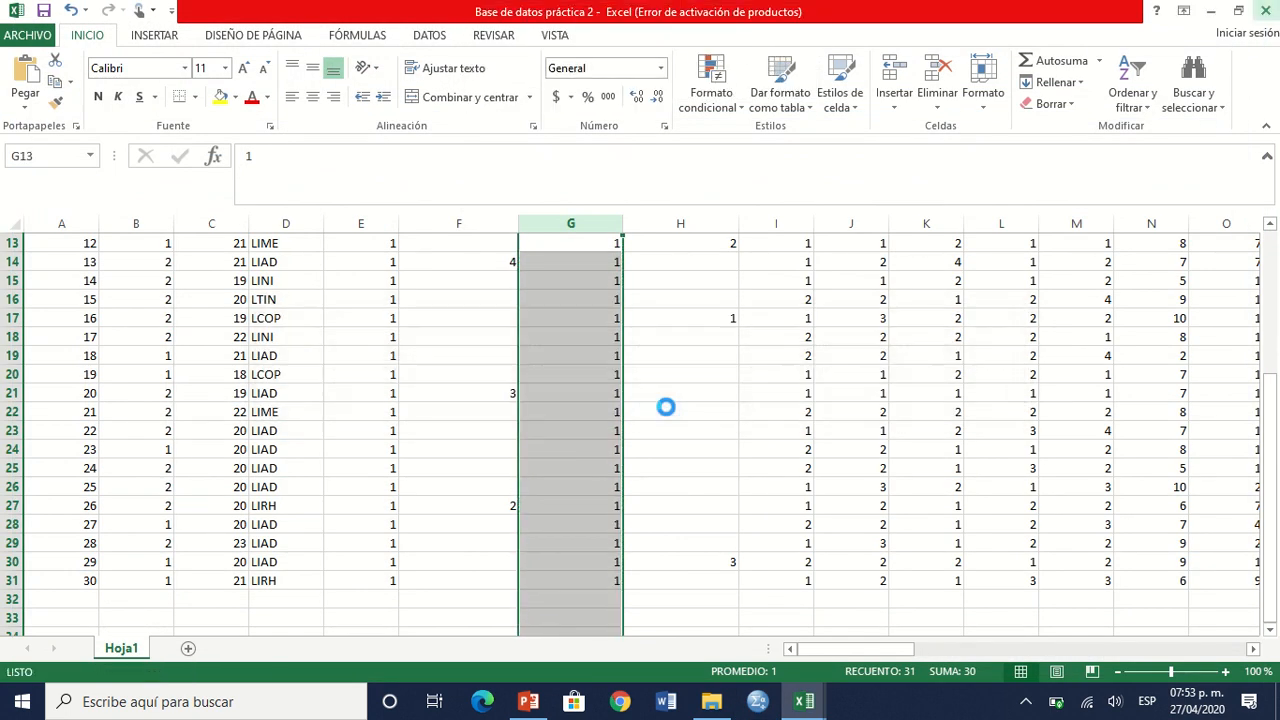
{"action": "mouse_move", "coordinate": [636, 12]}
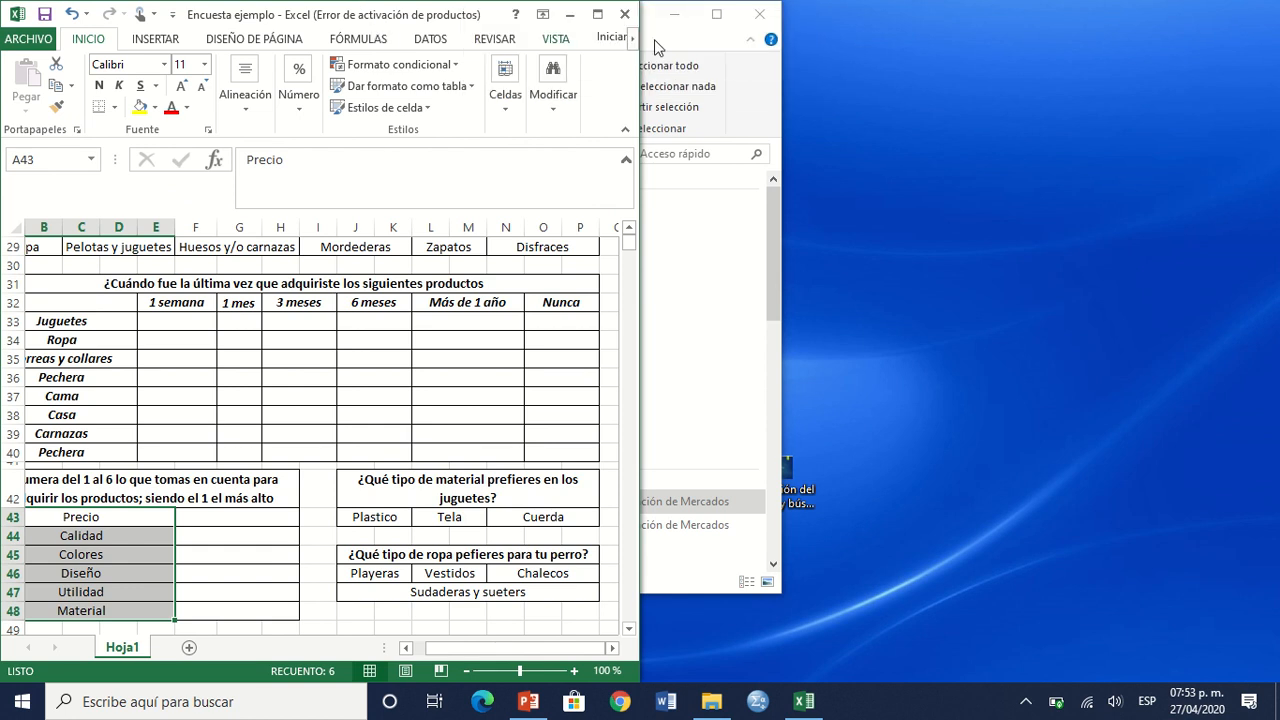
{"action": "left_click", "coordinate": [624, 14]}
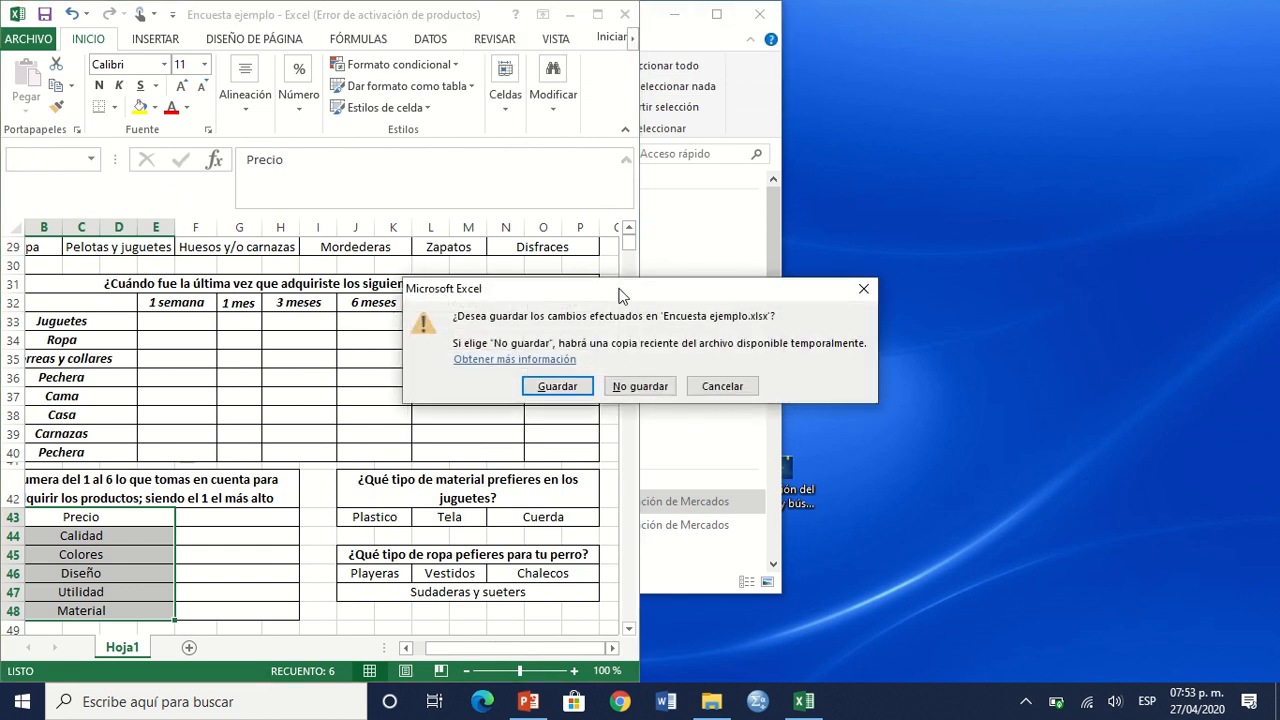
{"action": "left_click", "coordinate": [628, 386]}
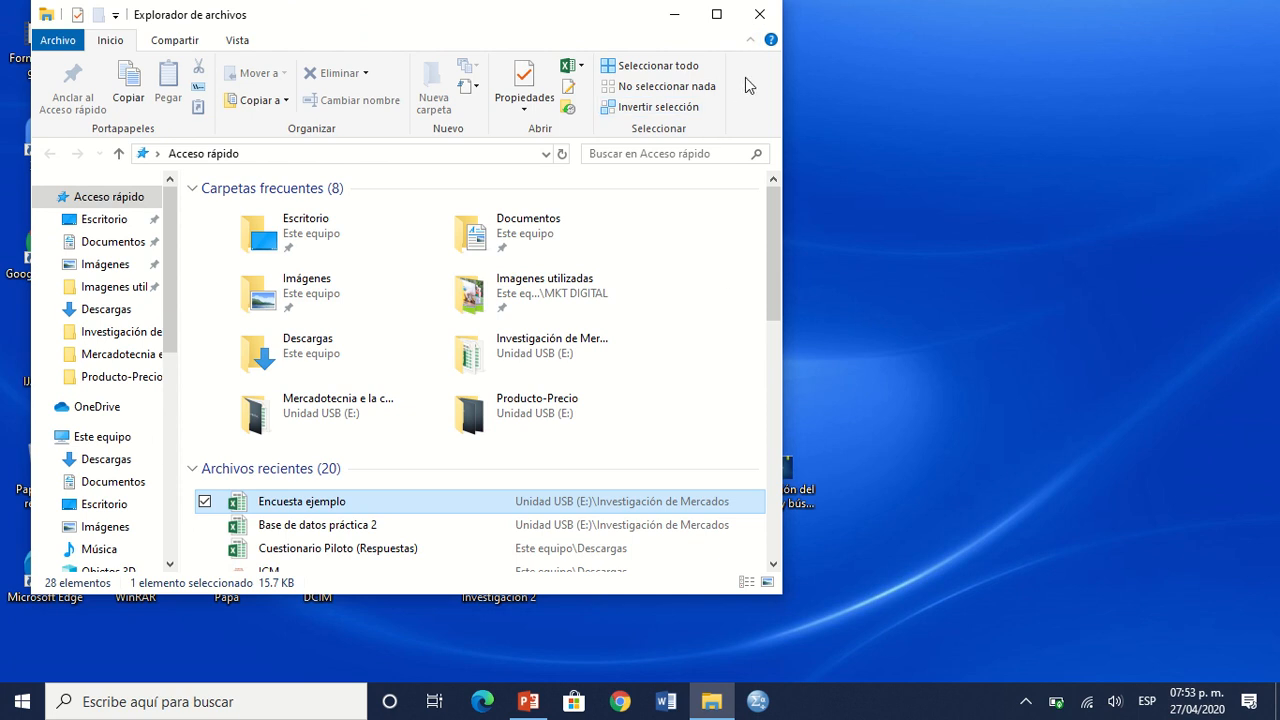
{"action": "left_click", "coordinate": [754, 14]}
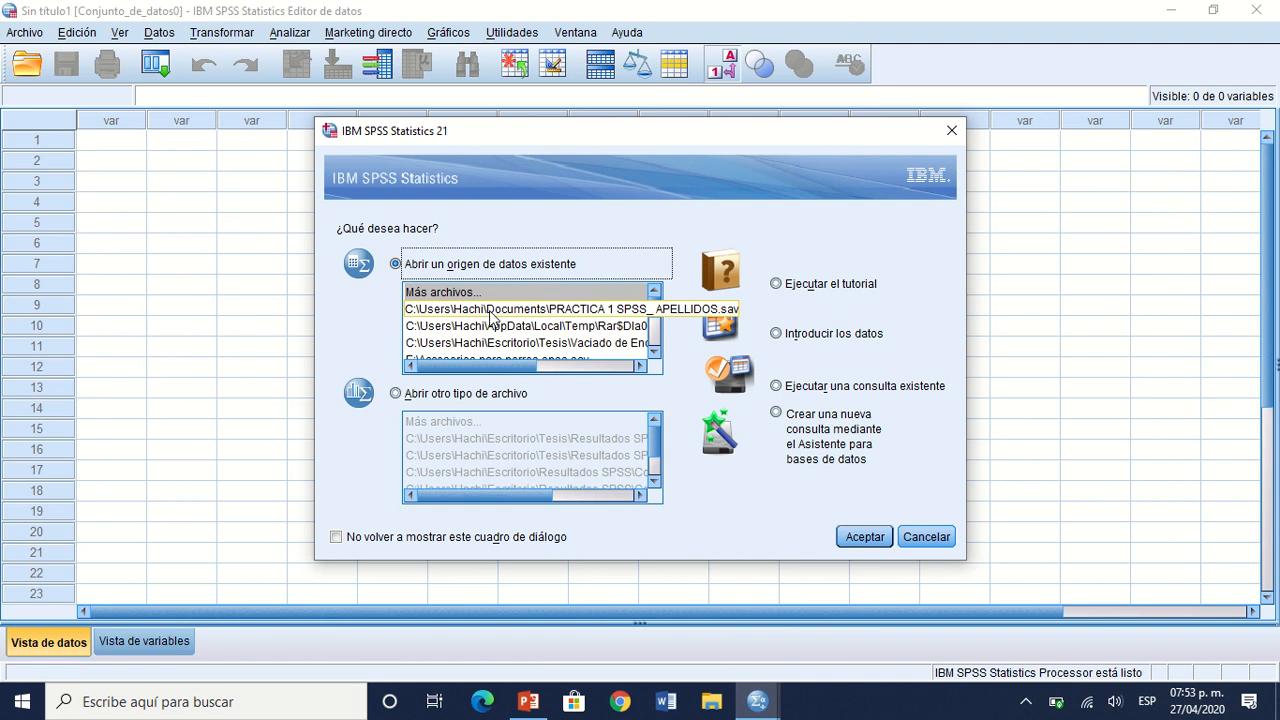
Step: Reopen PRACTICA 1 SPSS_ APELLIDOS.sav from the recent data sources in SPSS and show its variable definitions
{"action": "left_click", "coordinate": [545, 310]}
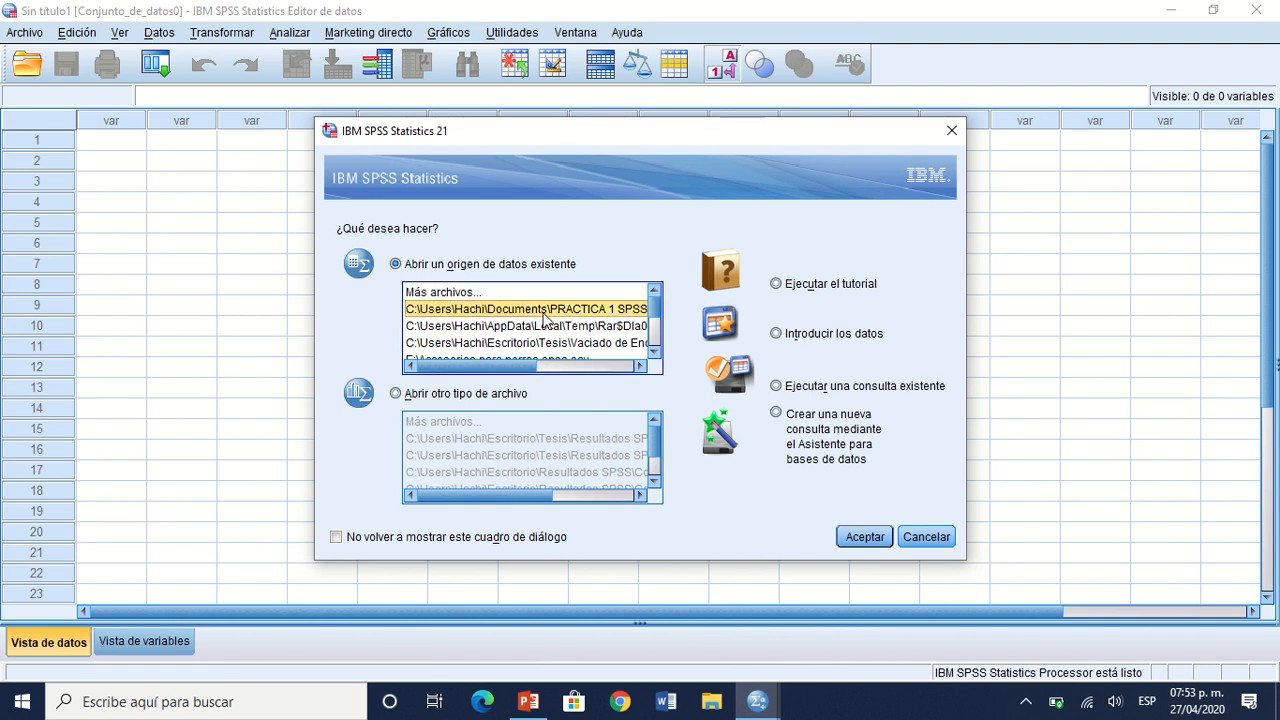
{"action": "left_click", "coordinate": [860, 538]}
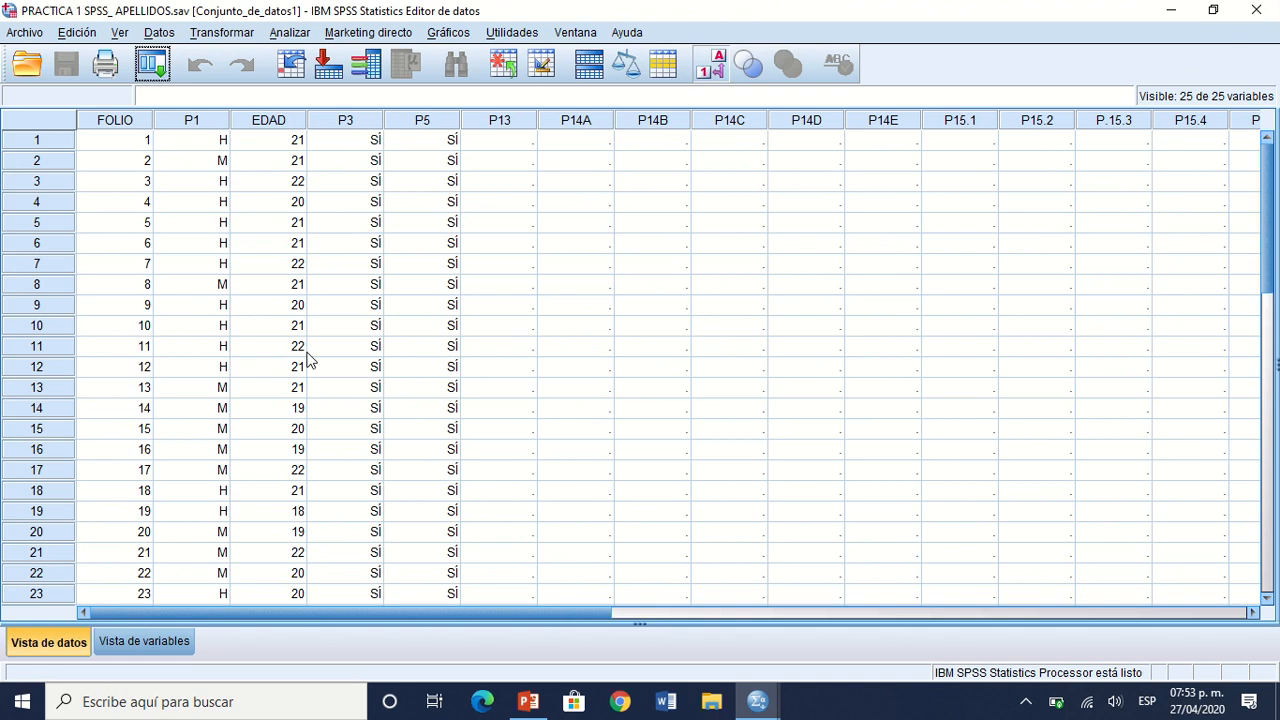
{"action": "left_click", "coordinate": [129, 640]}
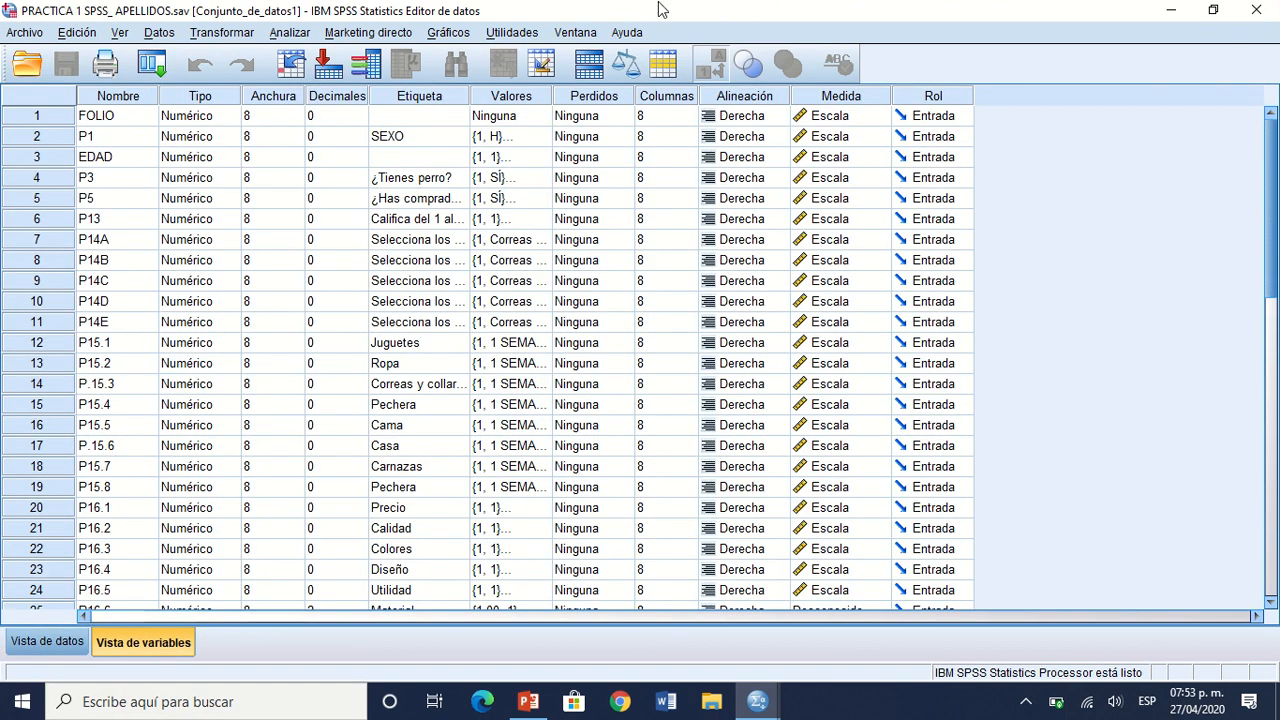
Step: Close the reopened PRACTICA 1 SPSS_ APELLIDOS.sav dataset and quit SPSS Statistics
{"action": "mouse_move", "coordinate": [1277, 6]}
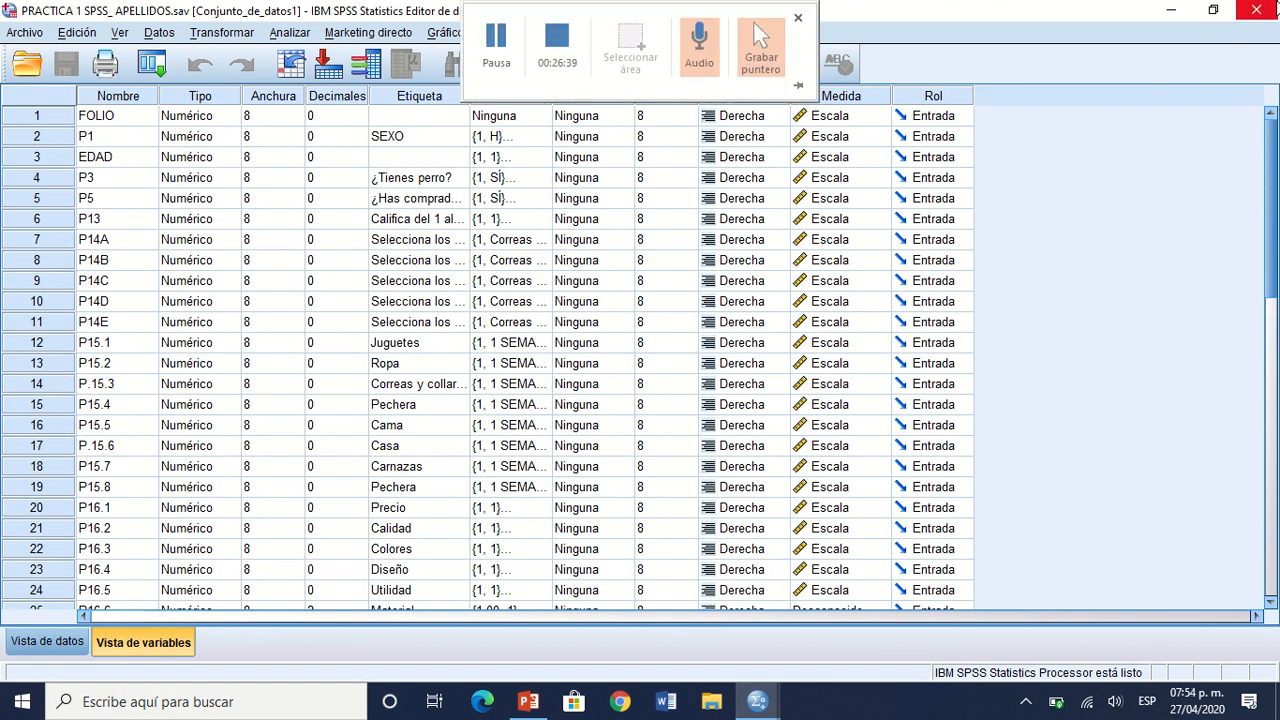
{"action": "left_click", "coordinate": [1274, 8]}
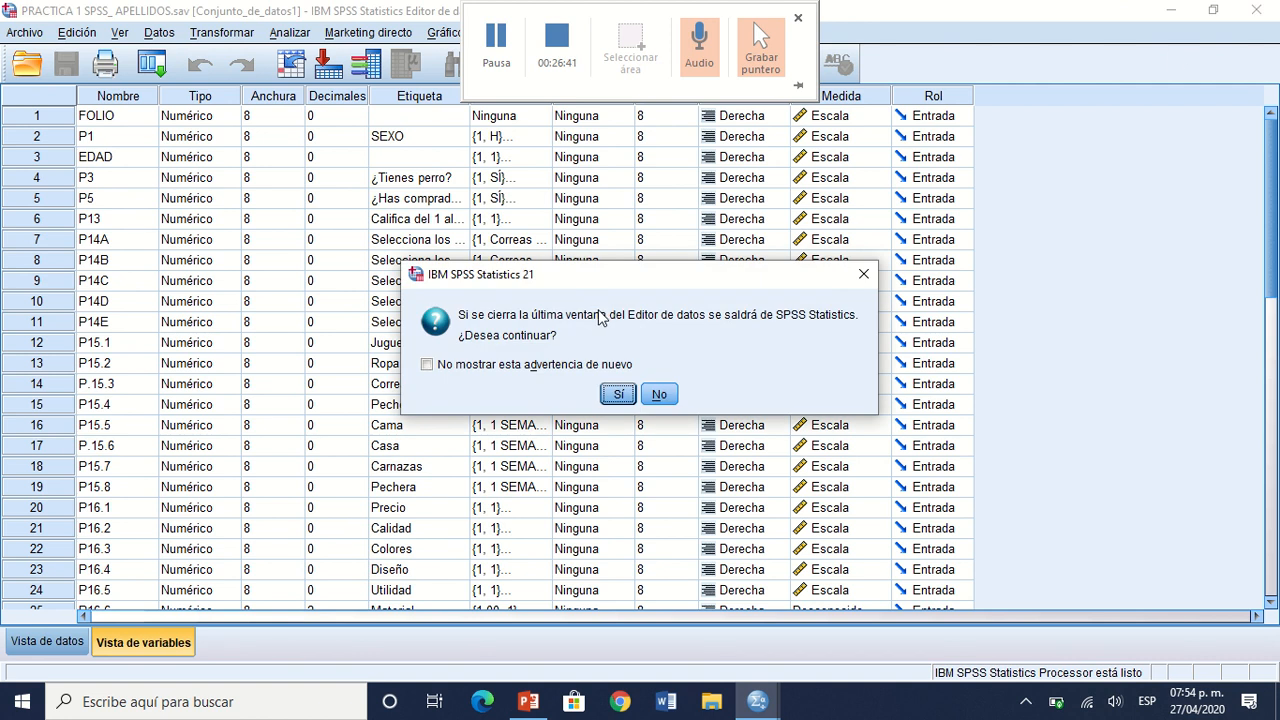
{"action": "left_click", "coordinate": [620, 395]}
{"action": "left_click", "coordinate": [646, 388]}
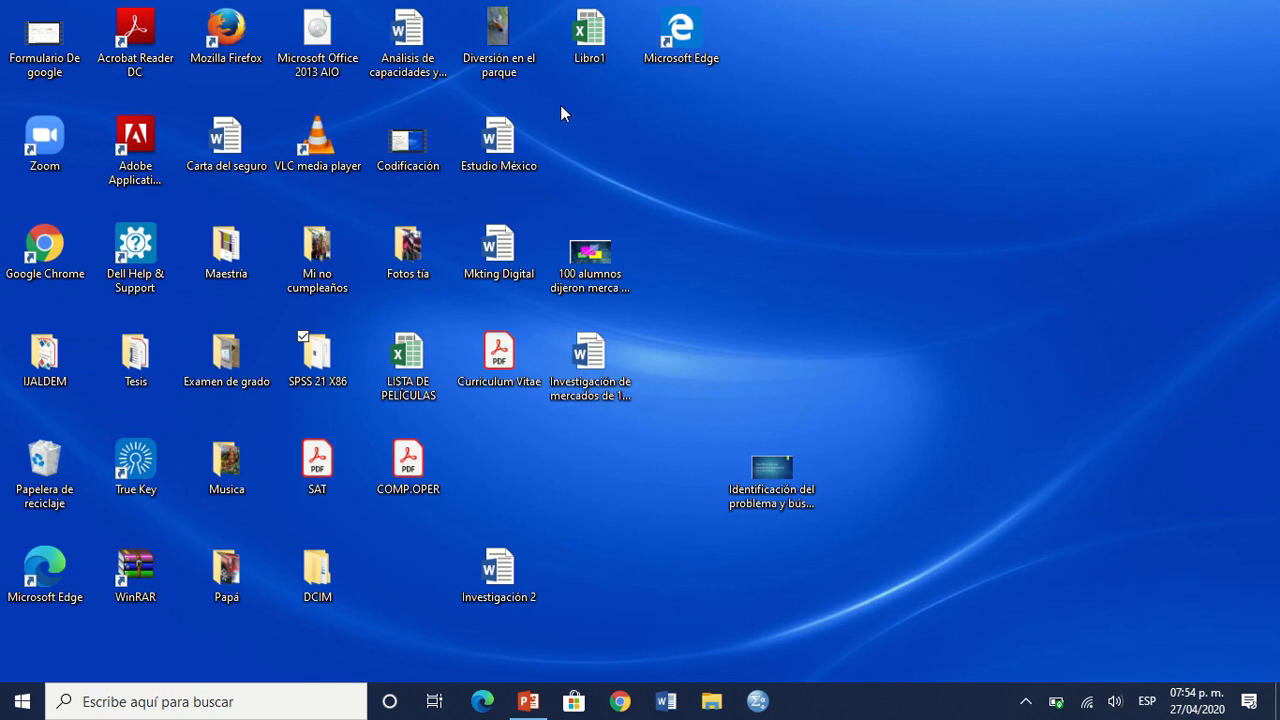
{"action": "mouse_move", "coordinate": [545, 15]}
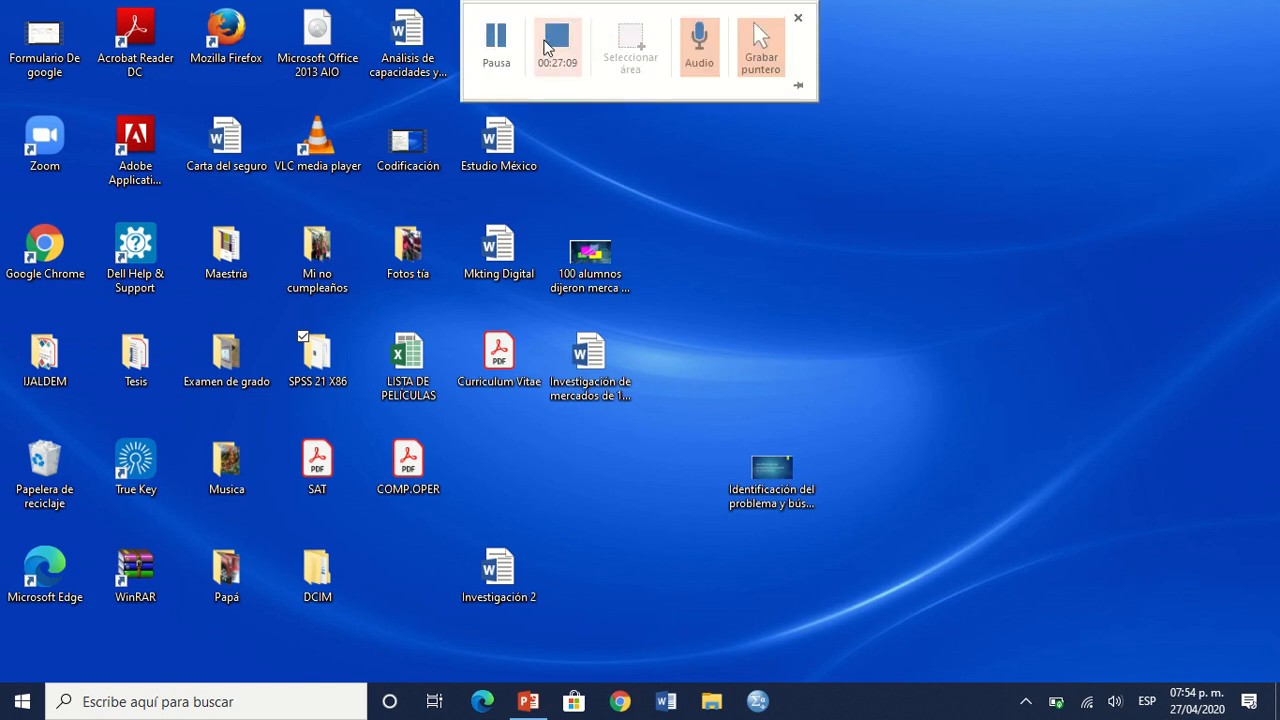